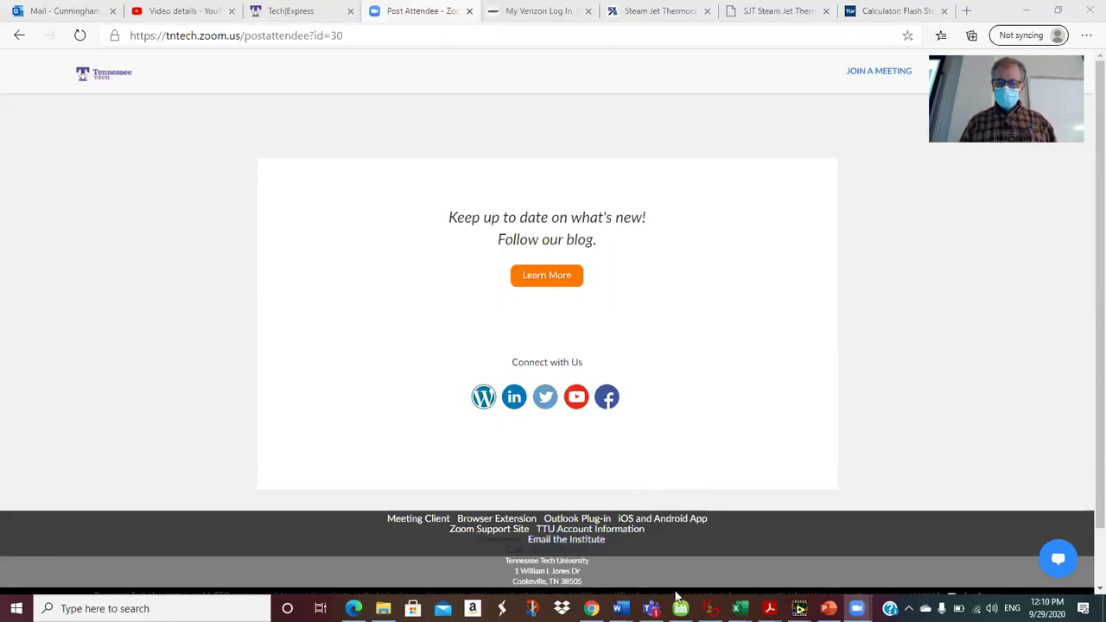
Switch to Acrobat Reader and bring up the handwritten solution in Measur Hwk 2020.pdf.
{"action": "mouse_move", "coordinate": [777, 608]}
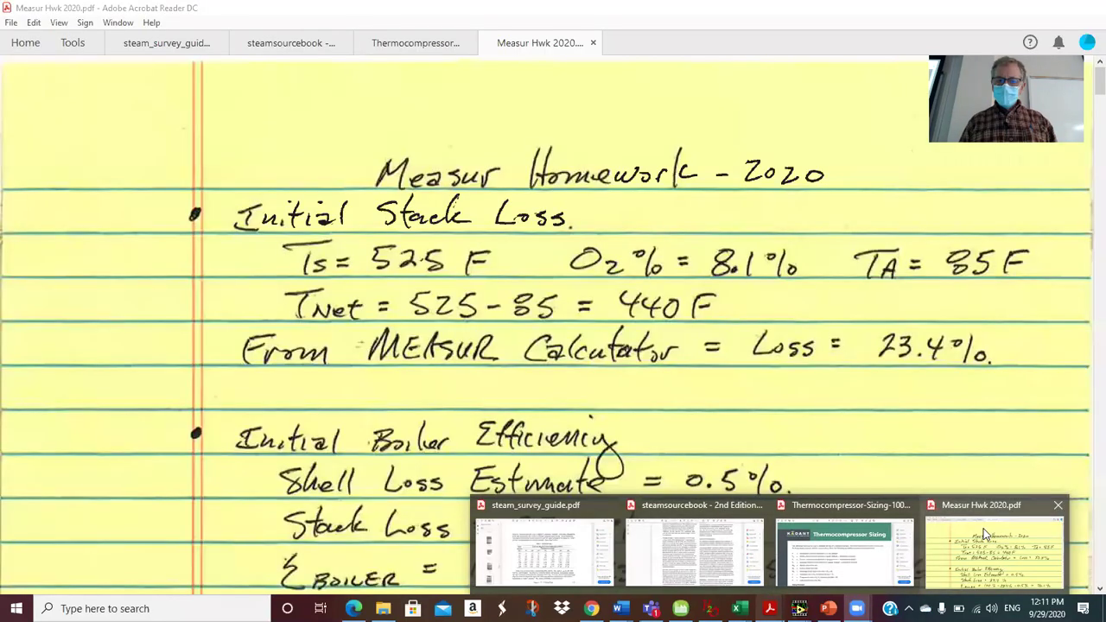
{"action": "left_click", "coordinate": [990, 533]}
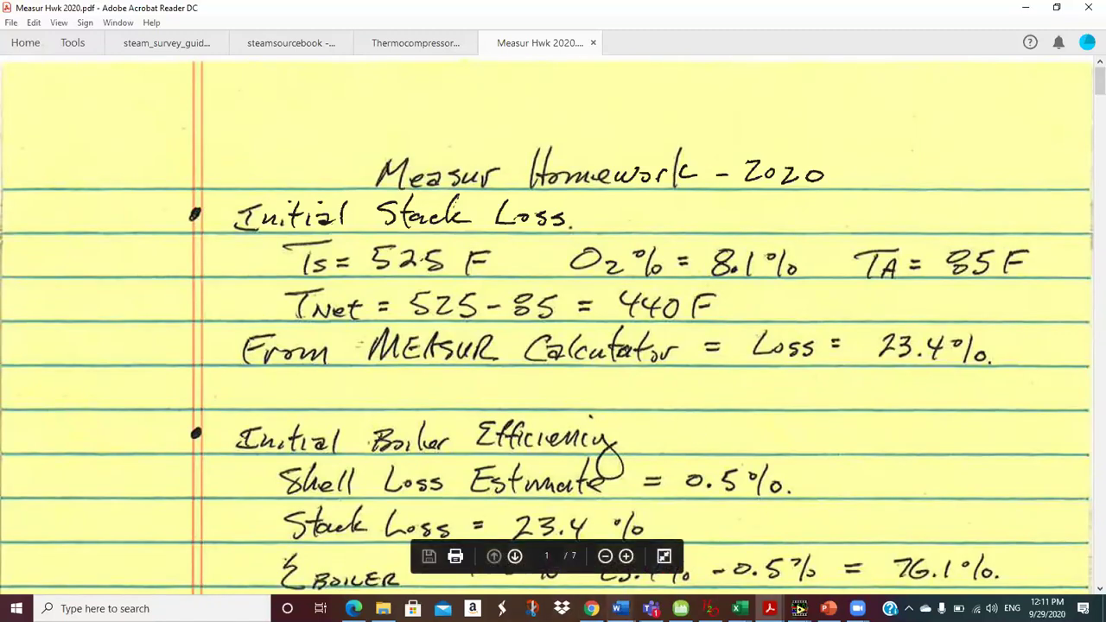
Switch to Word and open the recent document ME 4260 Steam Hwk Assignment Fall 2020.
{"action": "mouse_move", "coordinate": [619, 609]}
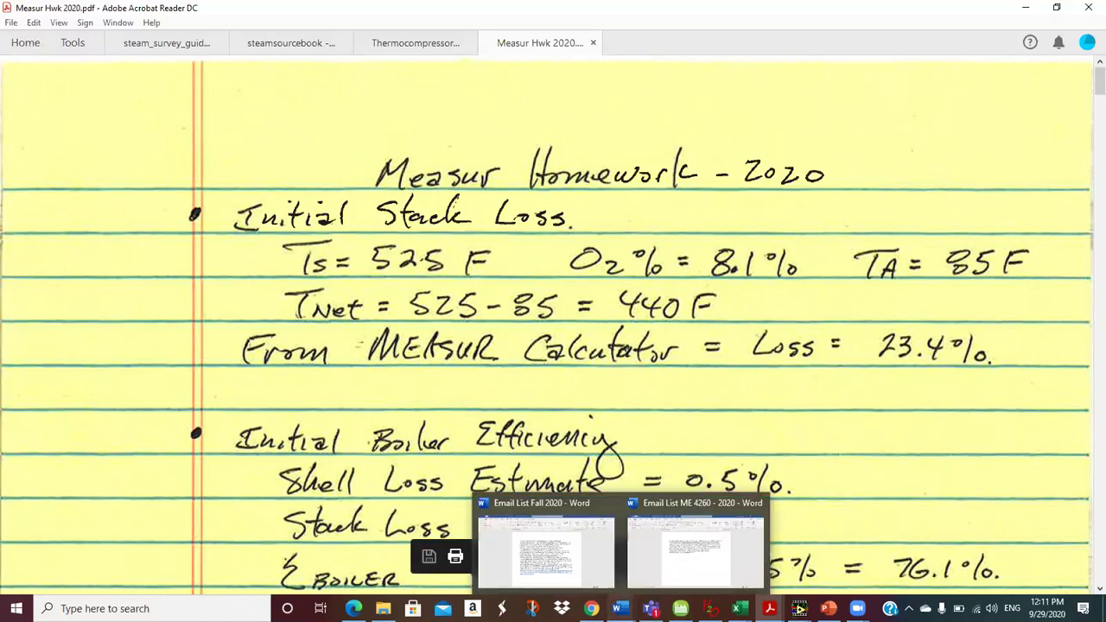
{"action": "left_click", "coordinate": [578, 553]}
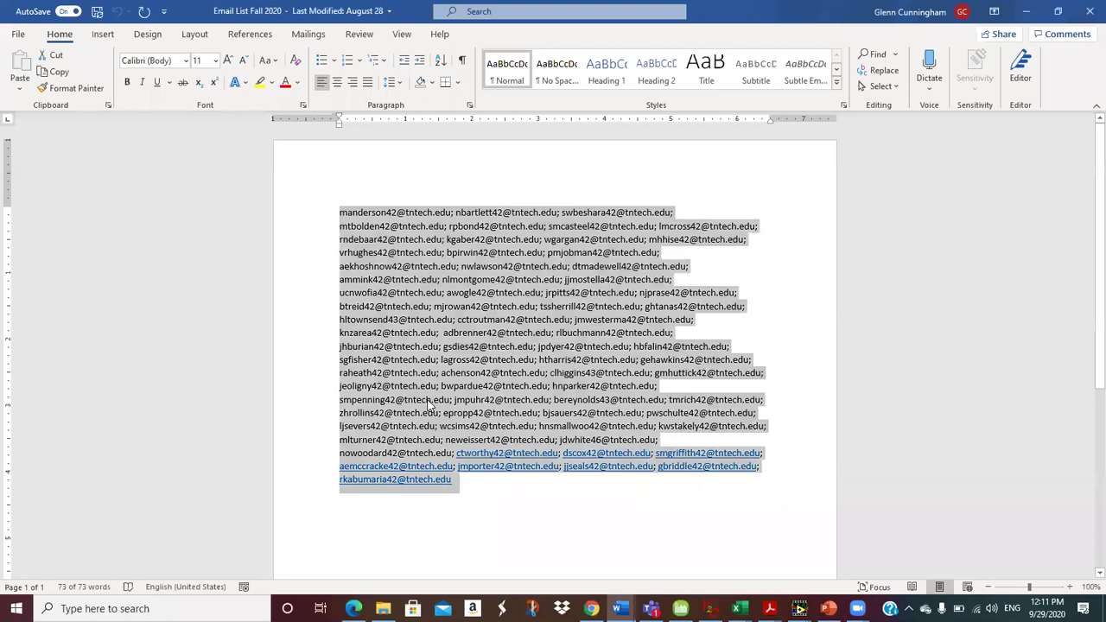
{"action": "left_click", "coordinate": [19, 34]}
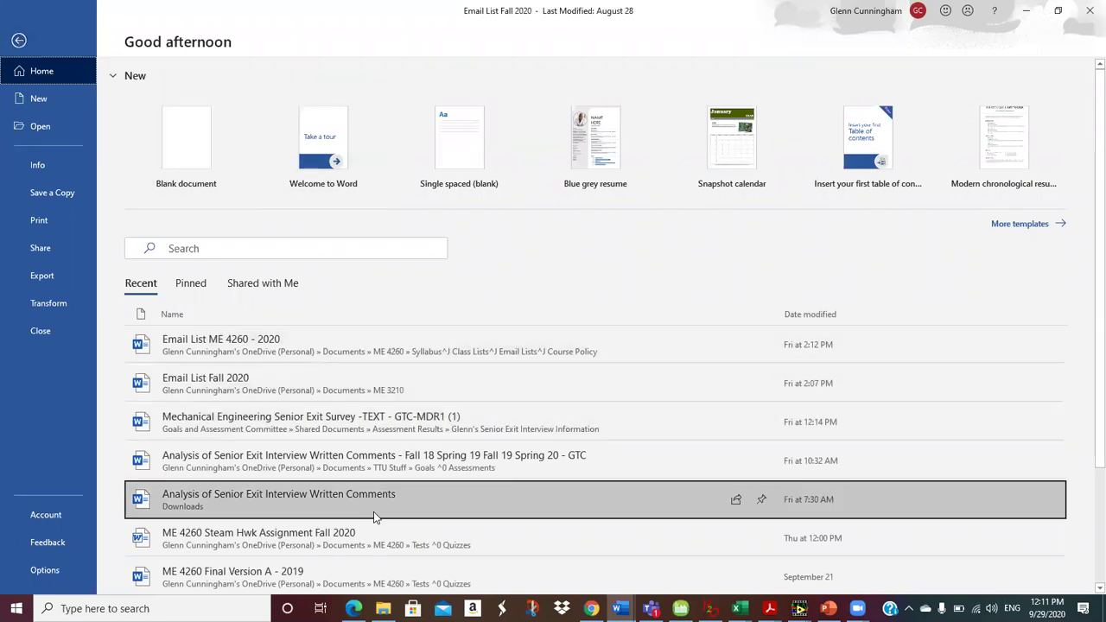
{"action": "key", "text": "Escape"}
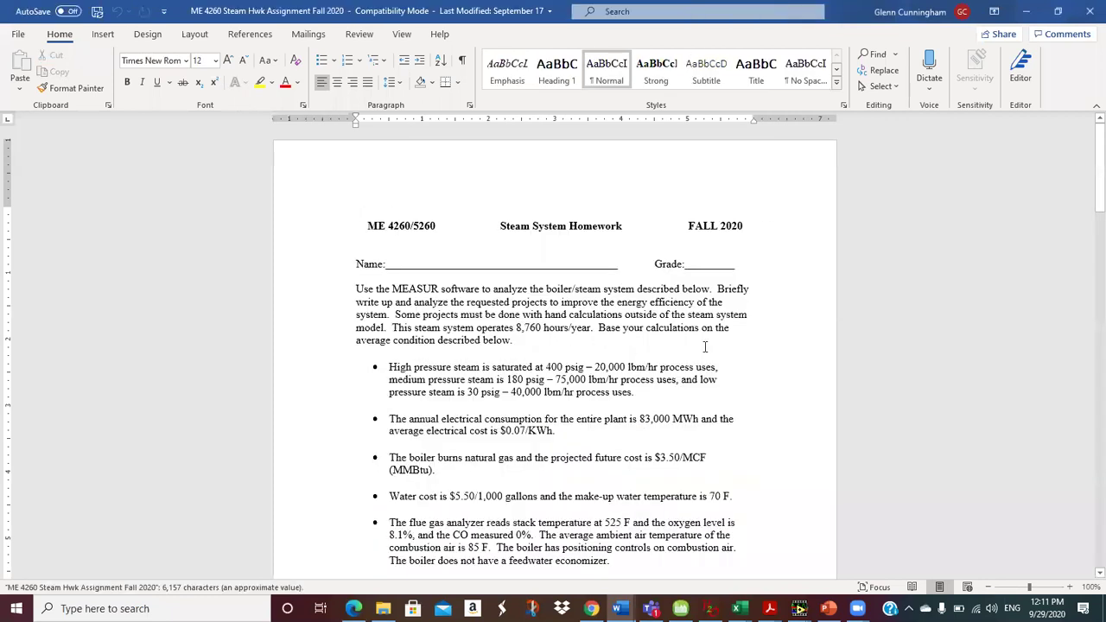
Enlarge the assignment to 180% and read through it down to the stack loss reduction tasks 1a to 1d.
{"action": "left_click", "coordinate": [1070, 587]}
{"action": "left_click", "coordinate": [1070, 587]}
{"action": "left_click", "coordinate": [1070, 586]}
{"action": "left_click", "coordinate": [1070, 587]}
{"action": "left_click", "coordinate": [1070, 587]}
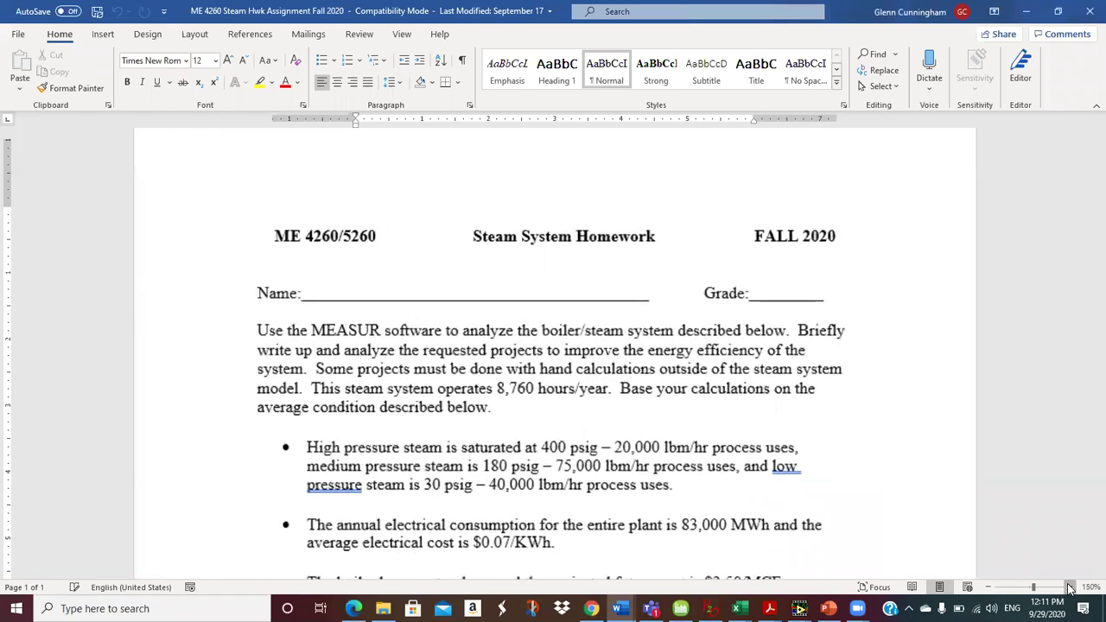
{"action": "left_click", "coordinate": [1070, 586]}
{"action": "left_click", "coordinate": [1069, 586]}
{"action": "left_click", "coordinate": [1069, 587]}
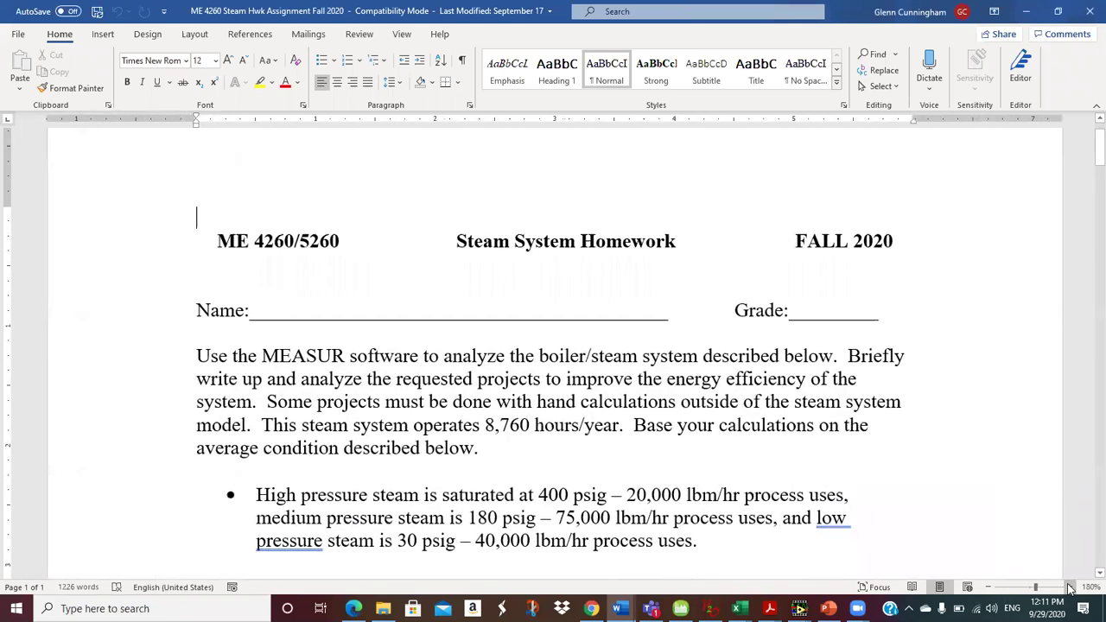
{"action": "left_click", "coordinate": [1005, 540]}
{"action": "key", "text": "Down"}
{"action": "scroll", "coordinate": [1004, 540], "scroll_direction": "down", "scroll_amount": 12}
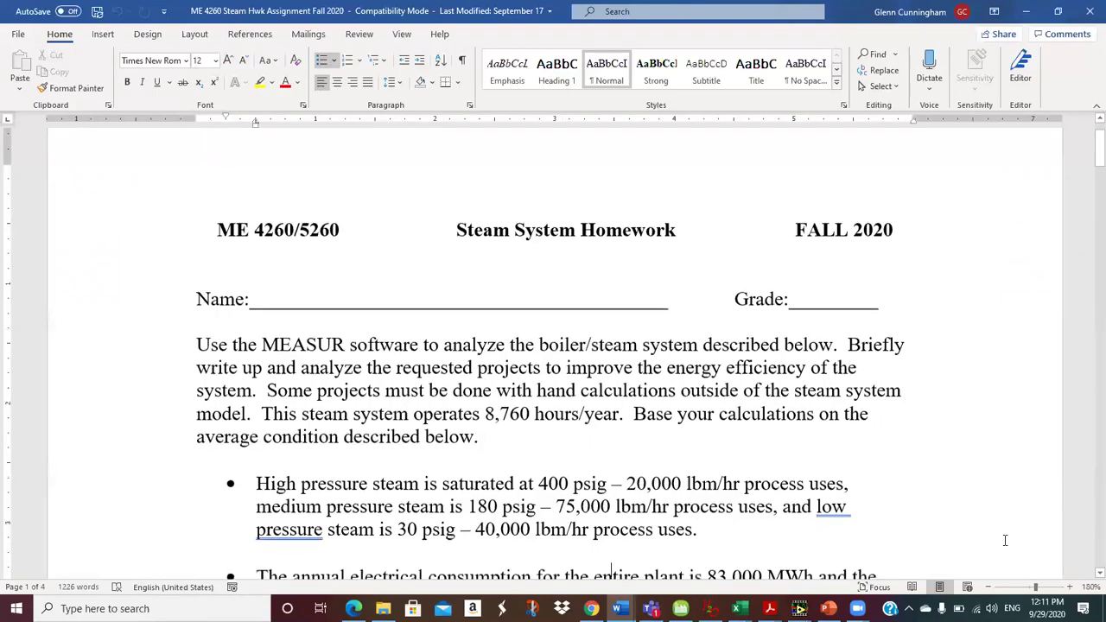
{"action": "scroll", "coordinate": [1005, 540], "scroll_direction": "down", "scroll_amount": 10}
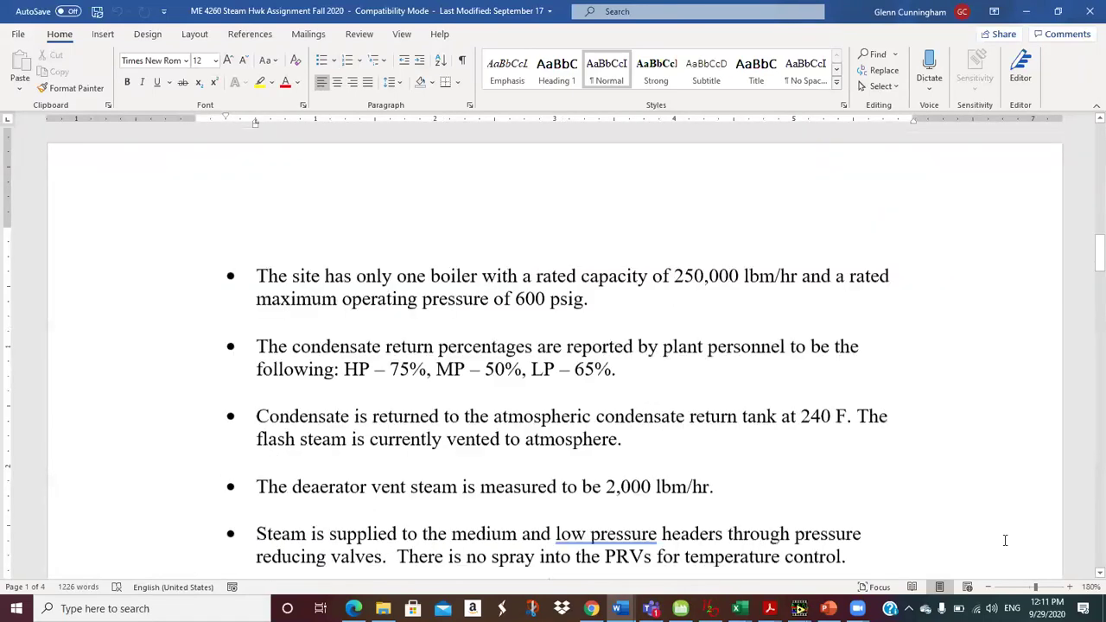
{"action": "scroll", "coordinate": [1005, 540], "scroll_direction": "down", "scroll_amount": 5}
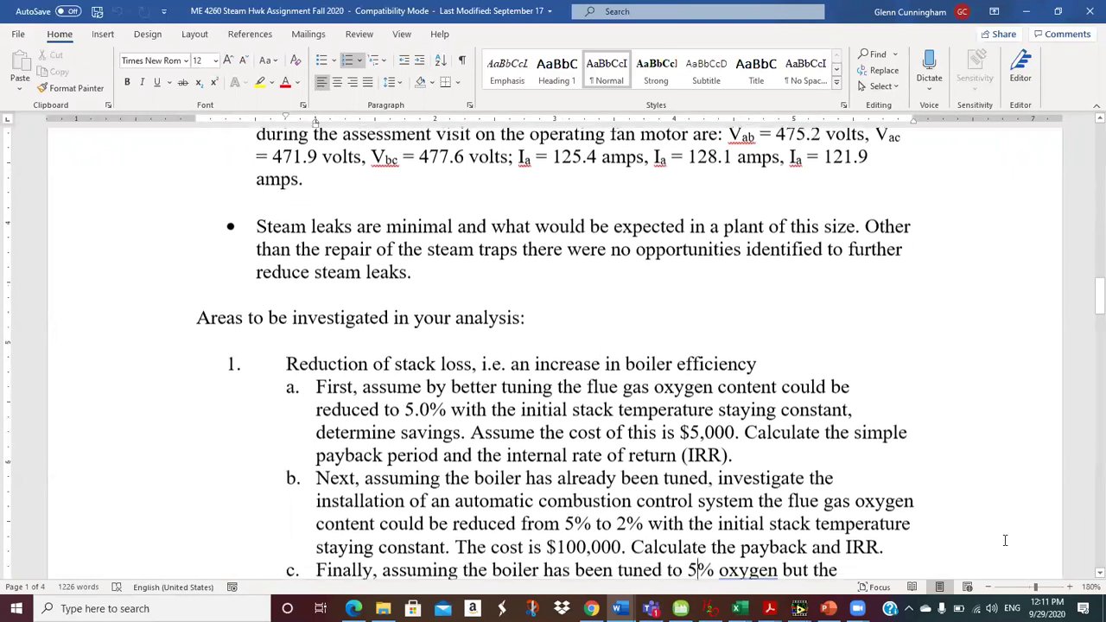
{"action": "scroll", "coordinate": [1005, 540], "scroll_direction": "down", "scroll_amount": 3}
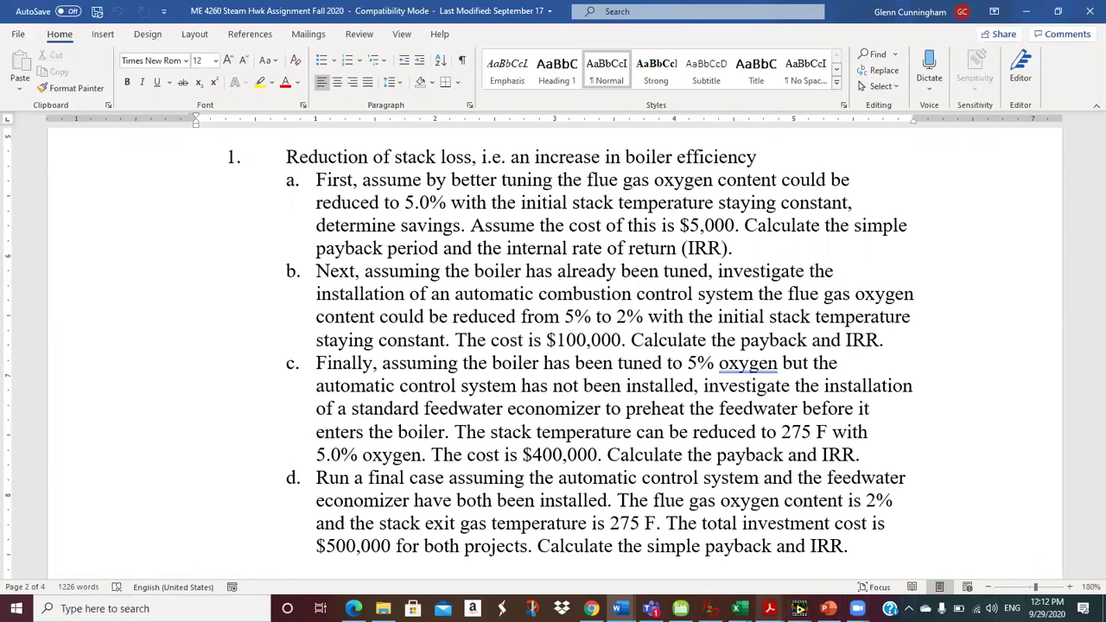
Return to Measur Hwk 2020.pdf and review the initial stack loss, boiler efficiency, blowdown rate and steam temperature calculations.
{"action": "mouse_move", "coordinate": [769, 608]}
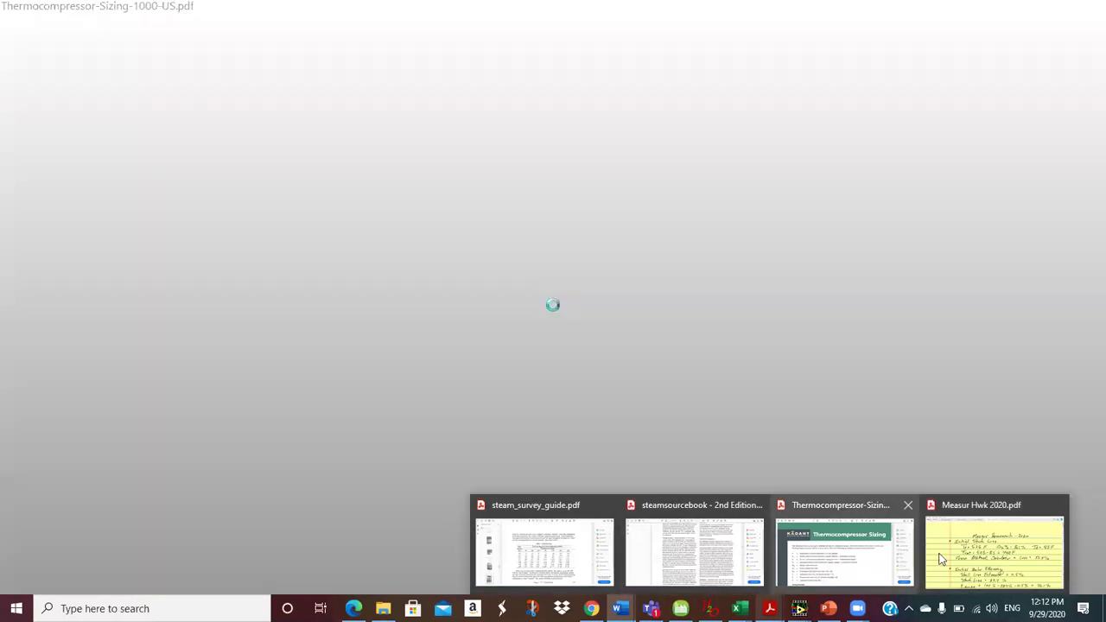
{"action": "left_click", "coordinate": [954, 553]}
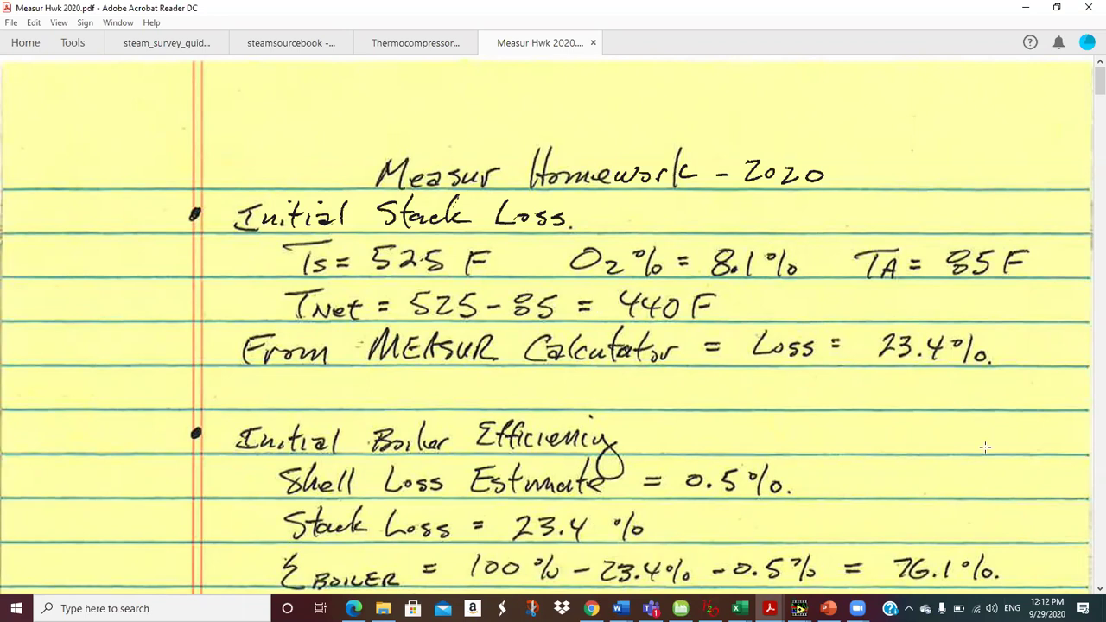
{"action": "left_click", "coordinate": [1099, 588]}
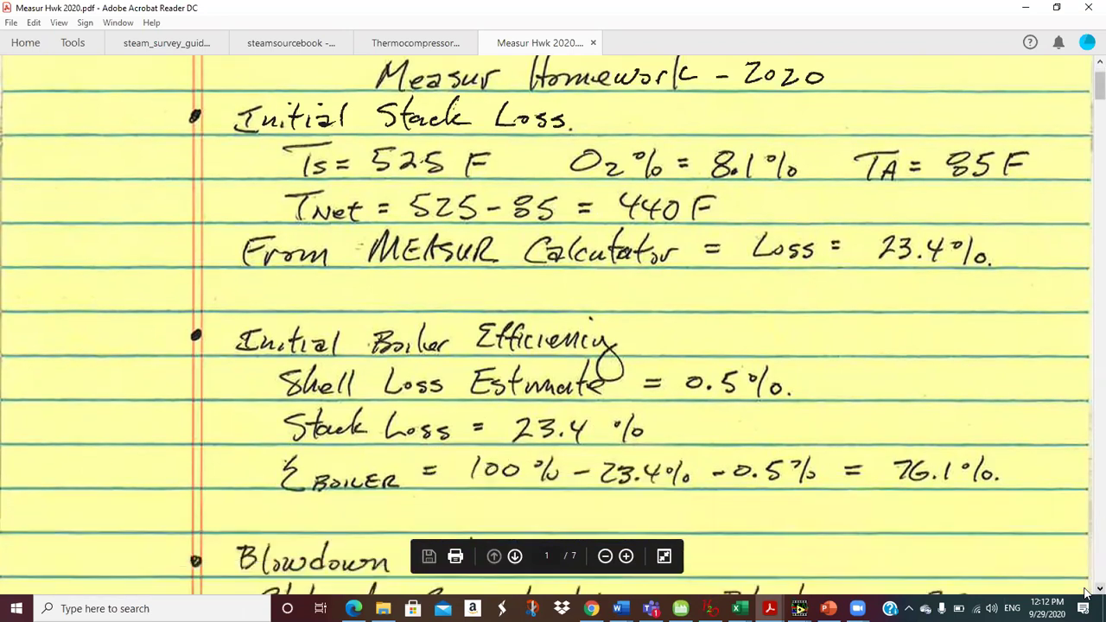
{"action": "left_click", "coordinate": [1099, 588]}
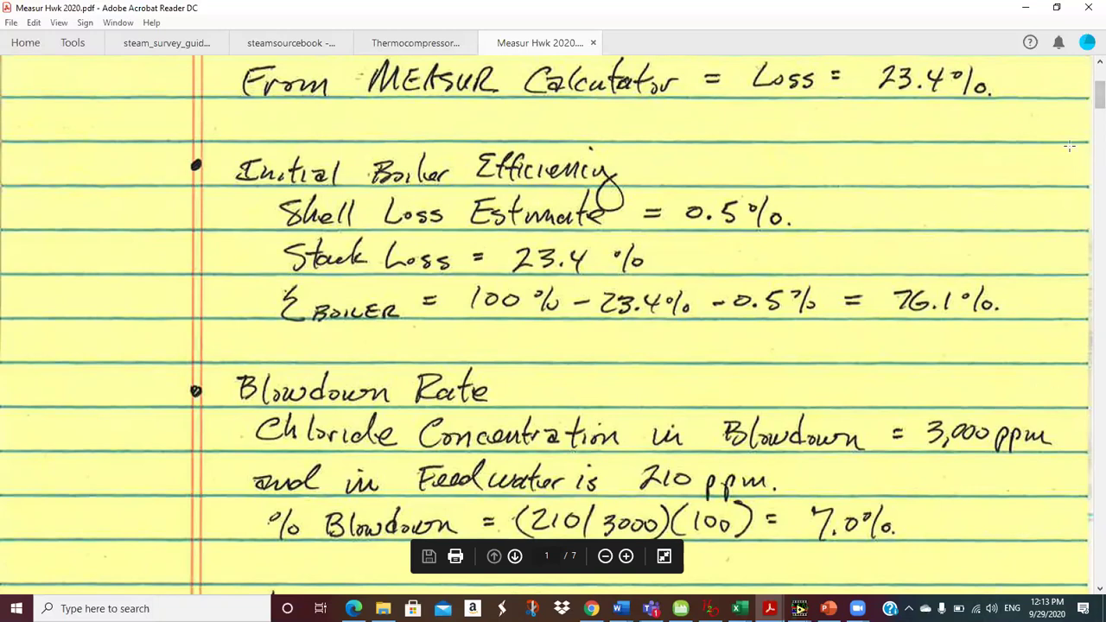
{"action": "left_click_drag", "start_coordinate": [1086, 102], "coordinate": [1086, 137]}
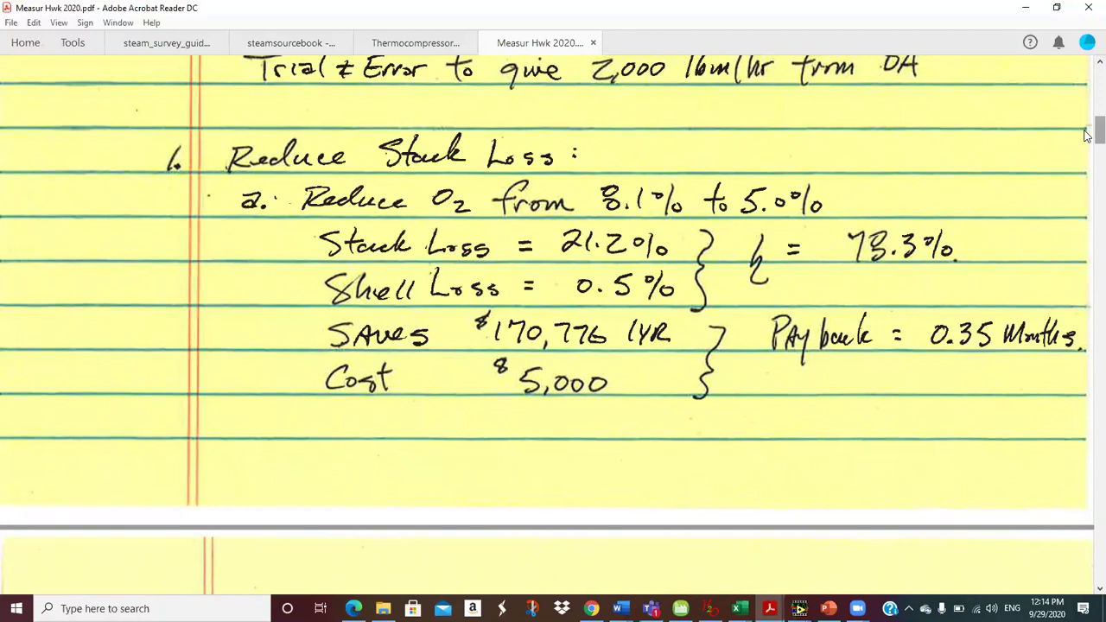
{"action": "left_click_drag", "start_coordinate": [1087, 135], "coordinate": [1087, 108]}
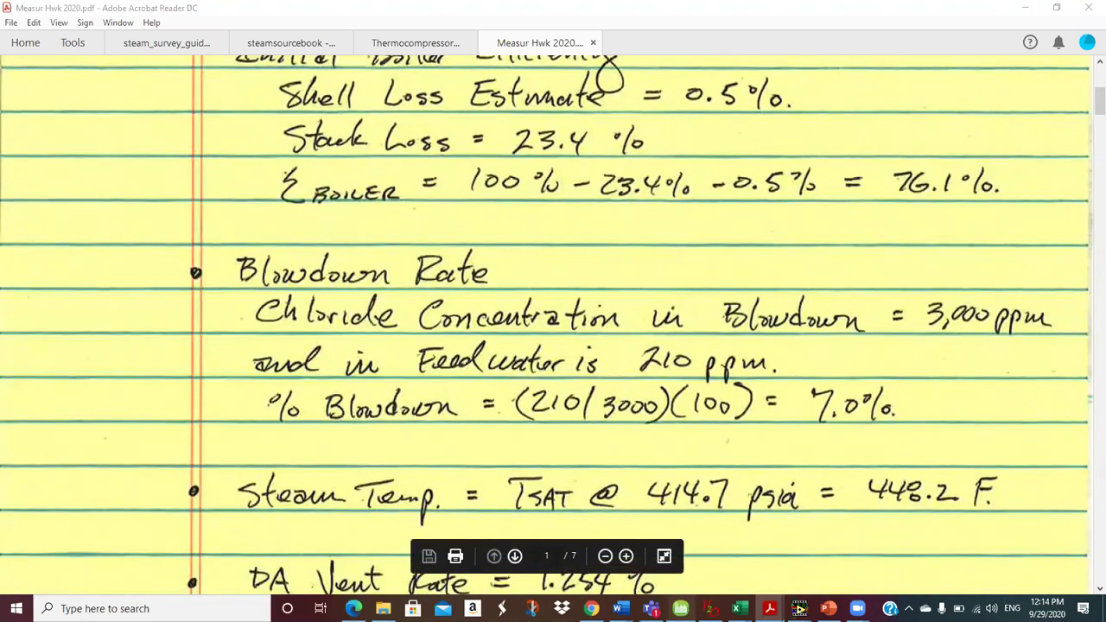
Switch to MEASUR and review the baseline assessment settings and operating conditions in the system setup of ME 4260 Fall 2020.
{"action": "key", "text": "alt+Tab"}
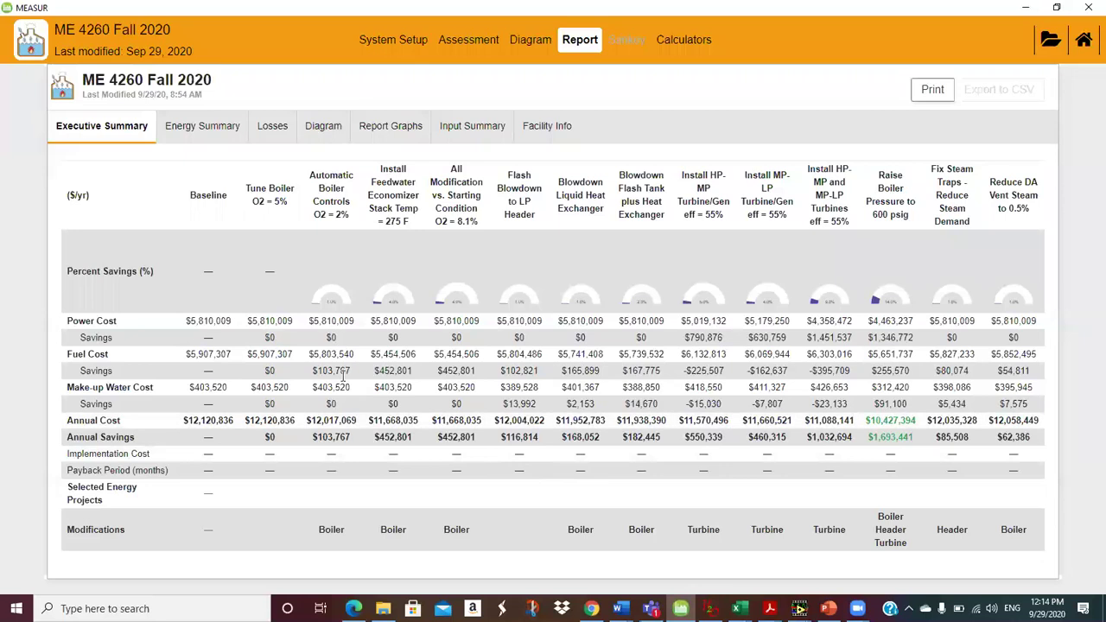
{"action": "left_click", "coordinate": [393, 41]}
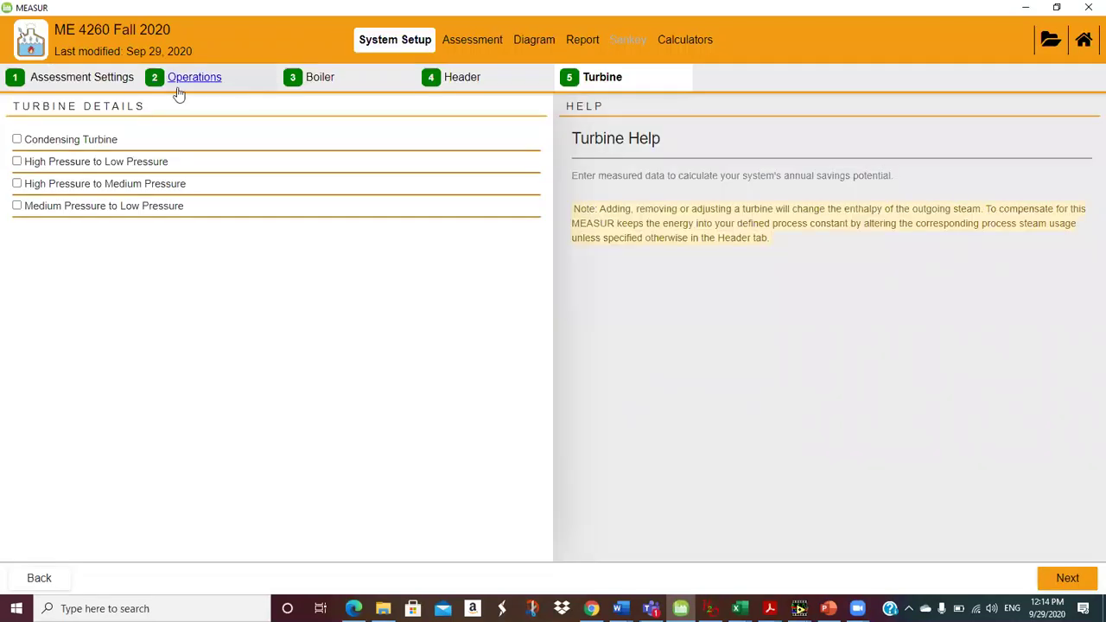
{"action": "left_click", "coordinate": [86, 82]}
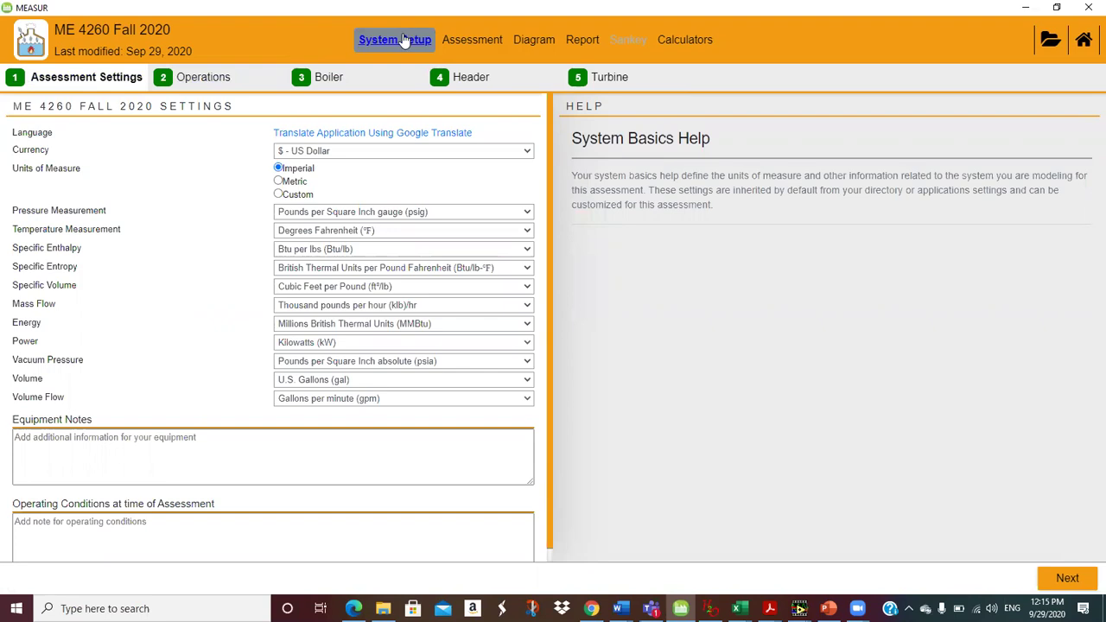
{"action": "left_click", "coordinate": [223, 79]}
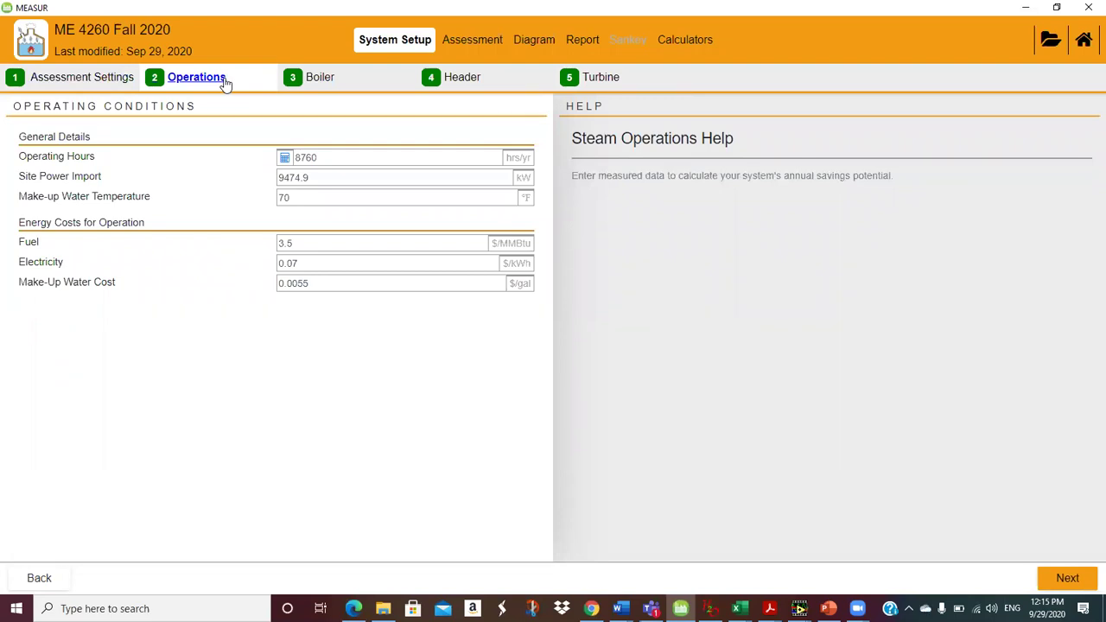
Set the baseline Boiler Combustion Efficiency to 76.1% in the system setup.
{"action": "left_click", "coordinate": [312, 80]}
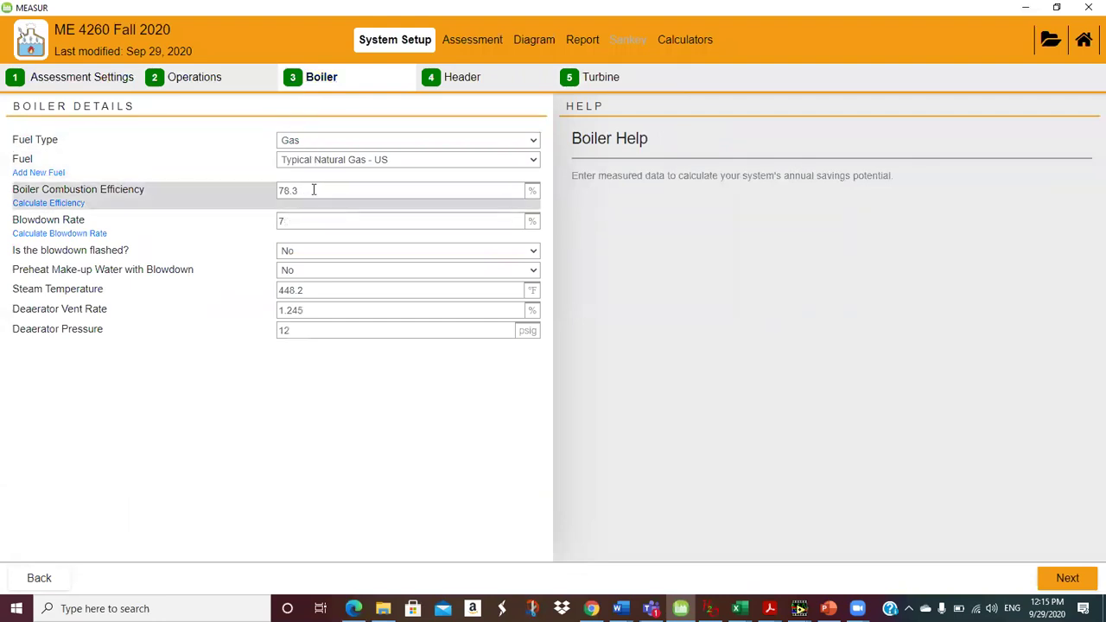
{"action": "left_click_drag", "start_coordinate": [314, 190], "coordinate": [235, 197]}
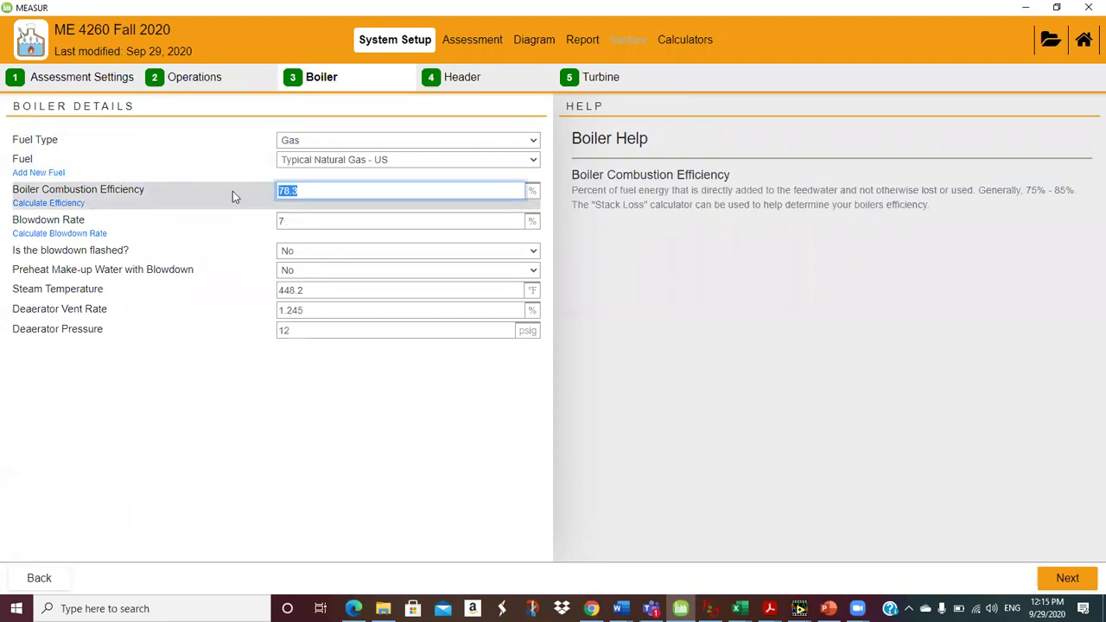
{"action": "type", "text": "76.1"}
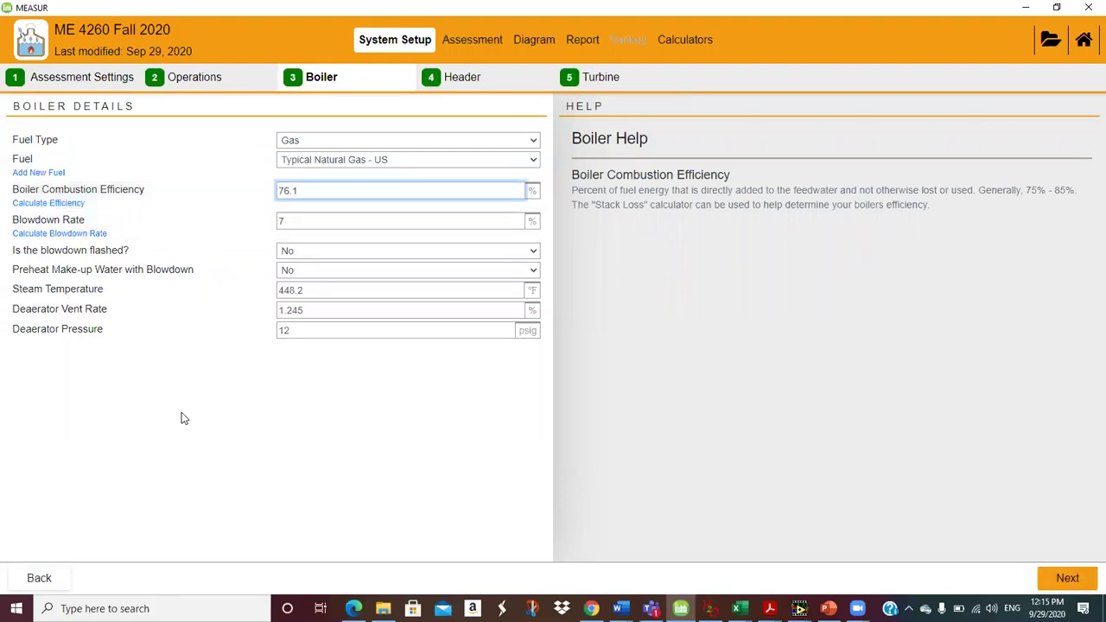
{"action": "left_click", "coordinate": [182, 418]}
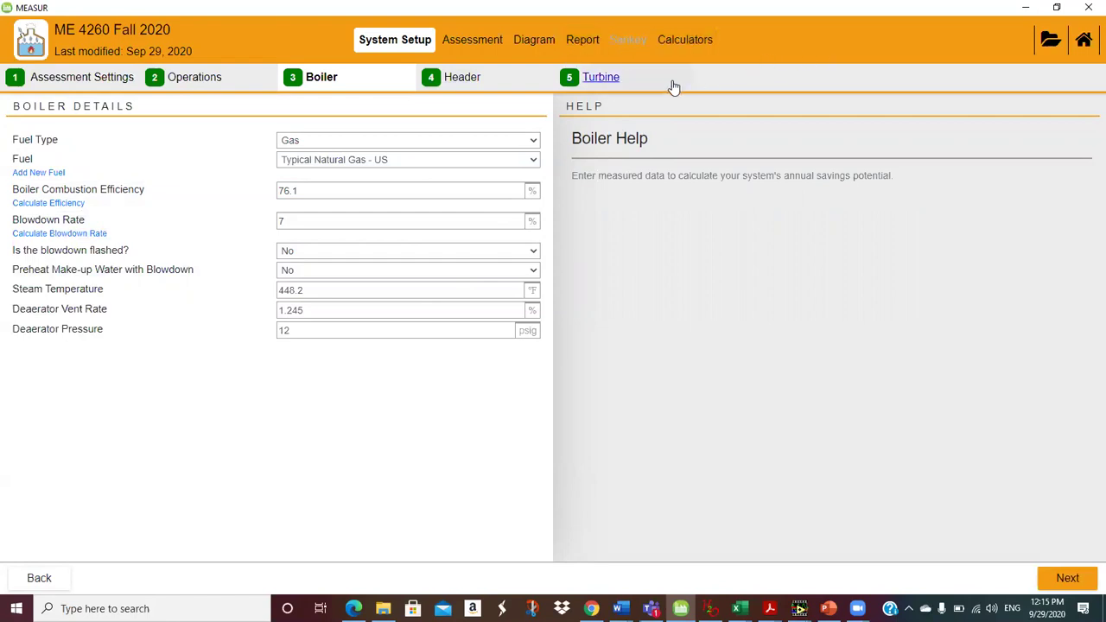
Select the assessment scenario Tune Boiler O2 = 5% and compare its boiler combustion efficiency with the baseline.
{"action": "left_click", "coordinate": [490, 51]}
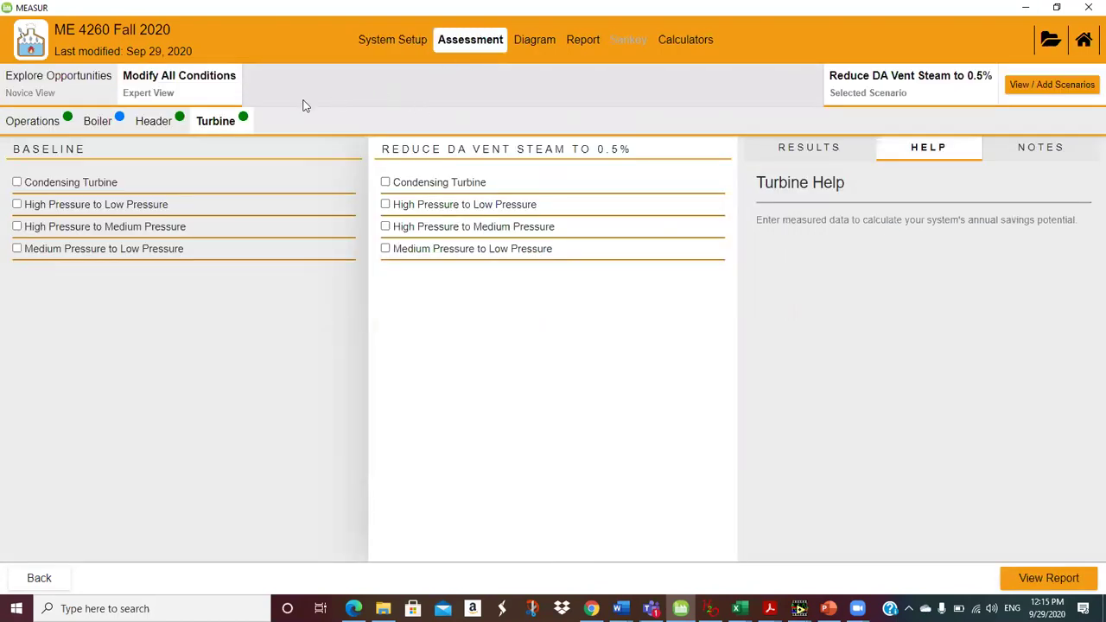
{"action": "left_click", "coordinate": [1040, 89]}
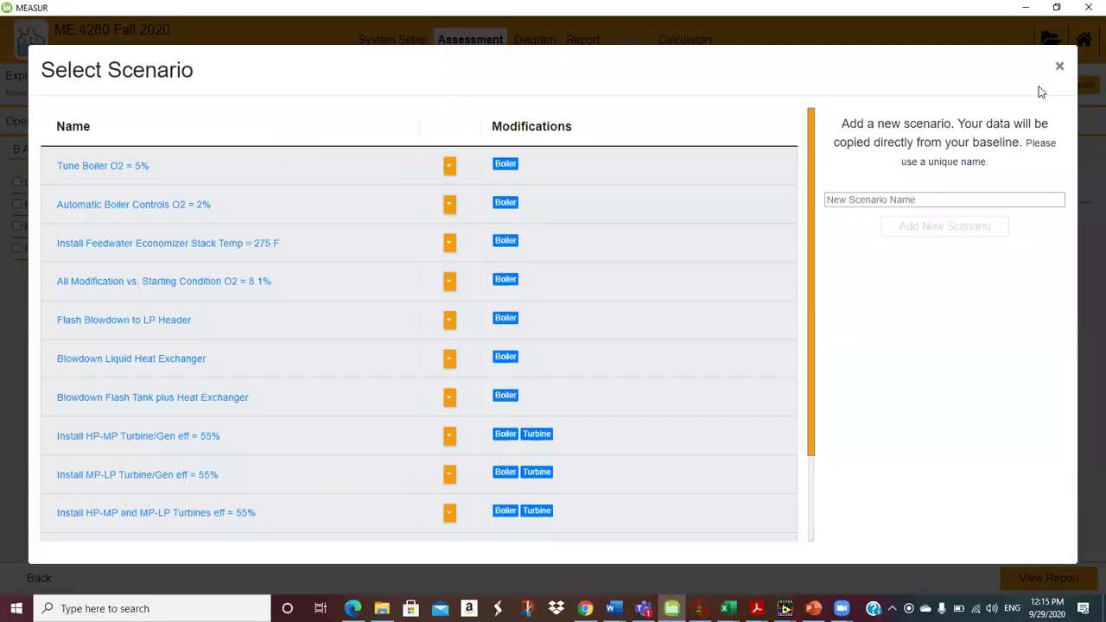
{"action": "left_click", "coordinate": [103, 169]}
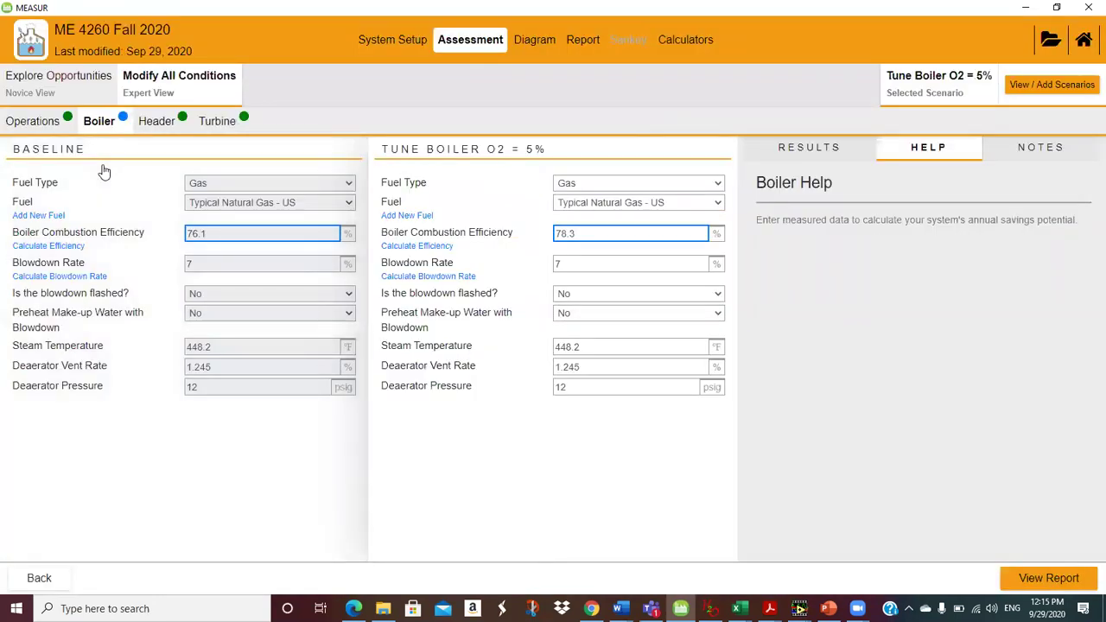
{"action": "left_click", "coordinate": [211, 233]}
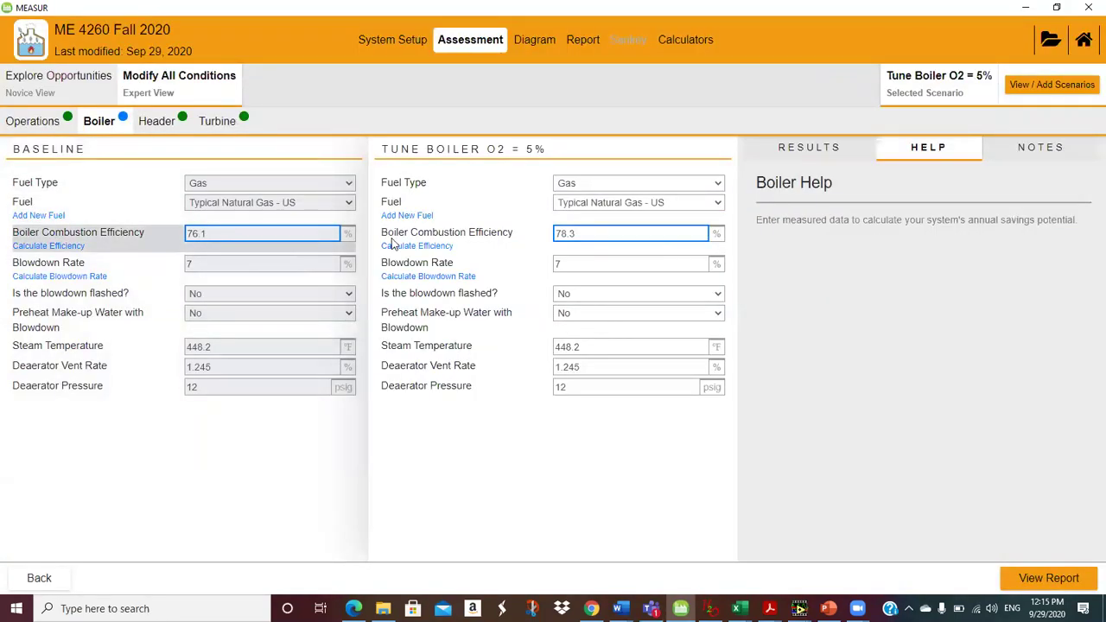
{"action": "left_click", "coordinate": [566, 234]}
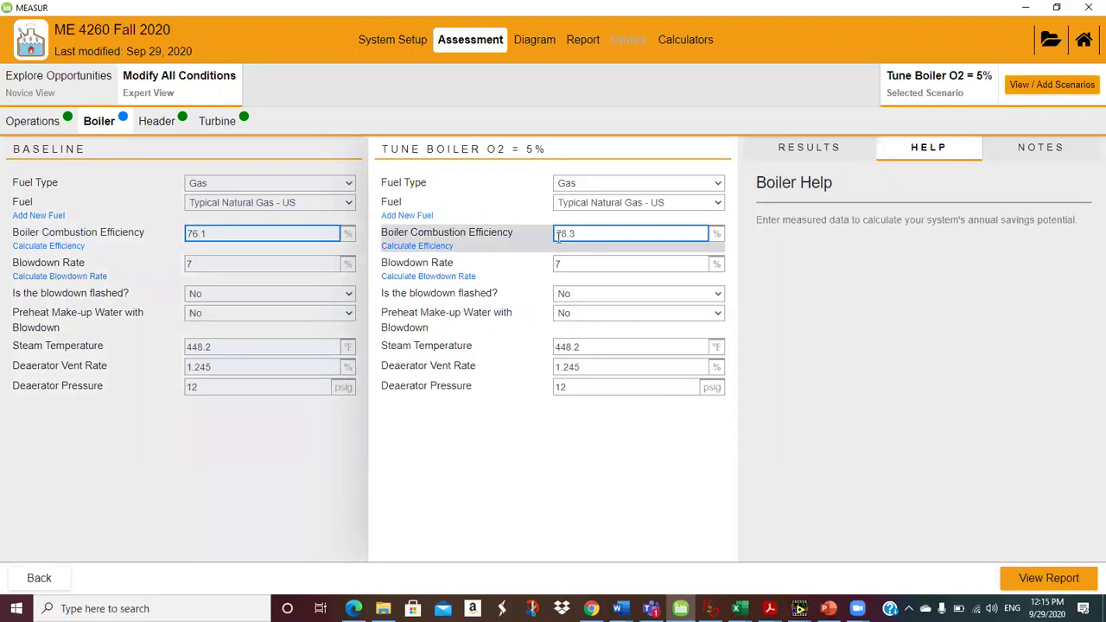
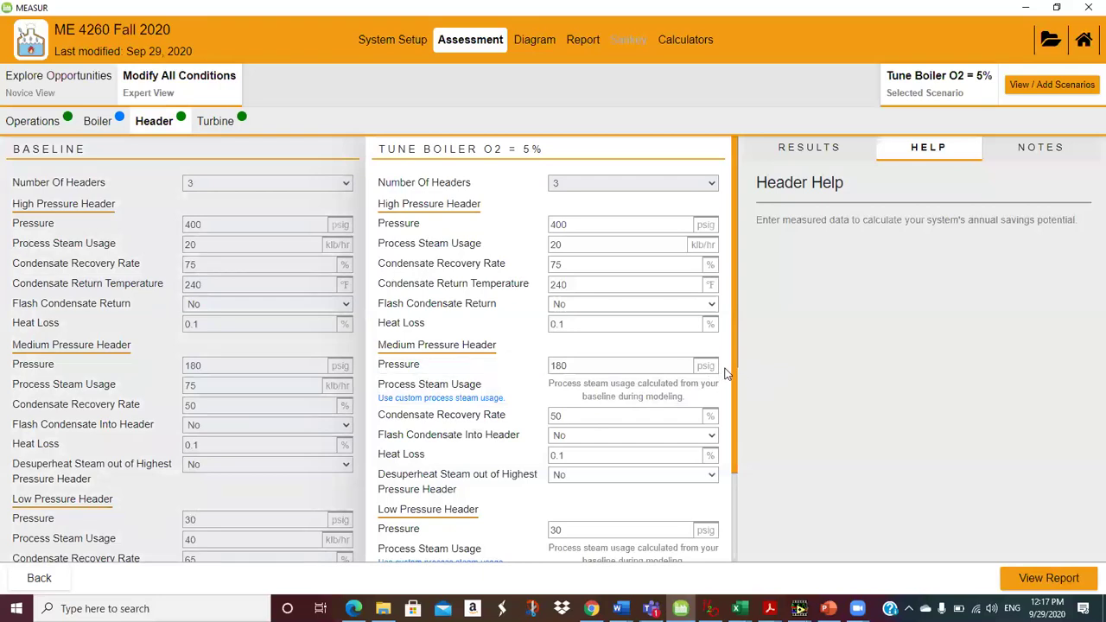
Review the scenario's header and turbine conditions against the baseline, and open the executive summary report.
{"action": "left_click_drag", "start_coordinate": [736, 372], "coordinate": [735, 475]}
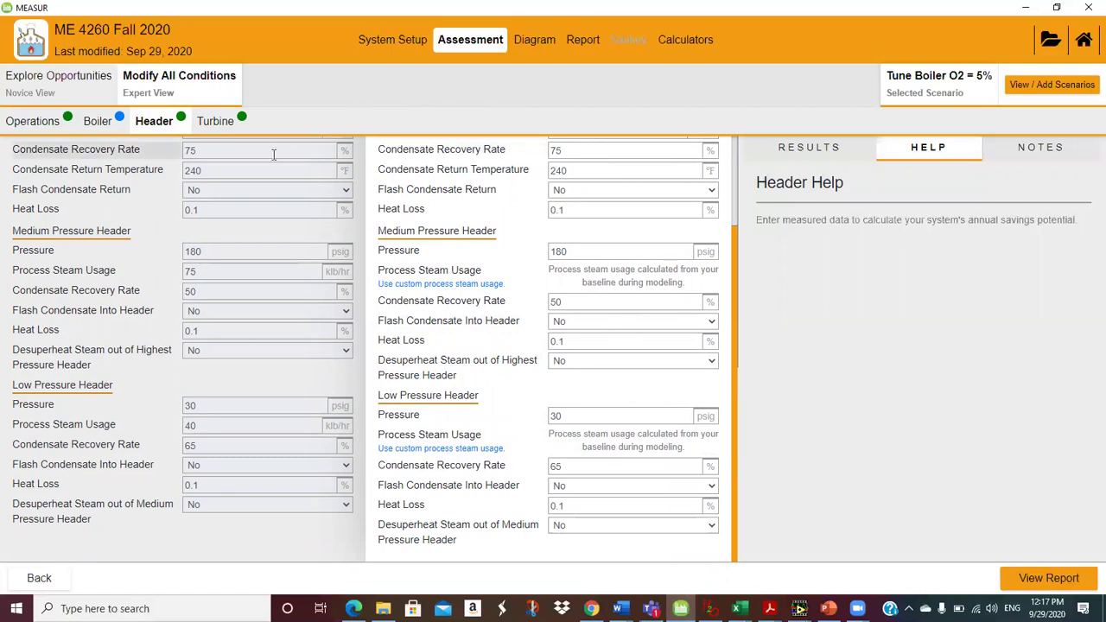
{"action": "left_click", "coordinate": [213, 124]}
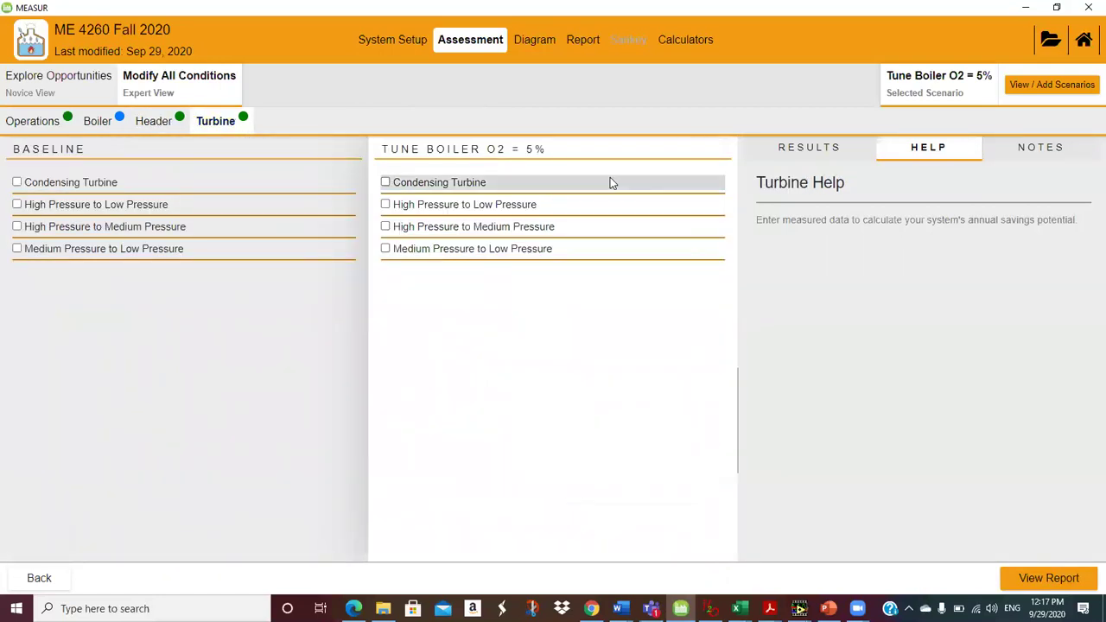
{"action": "left_click", "coordinate": [1049, 579]}
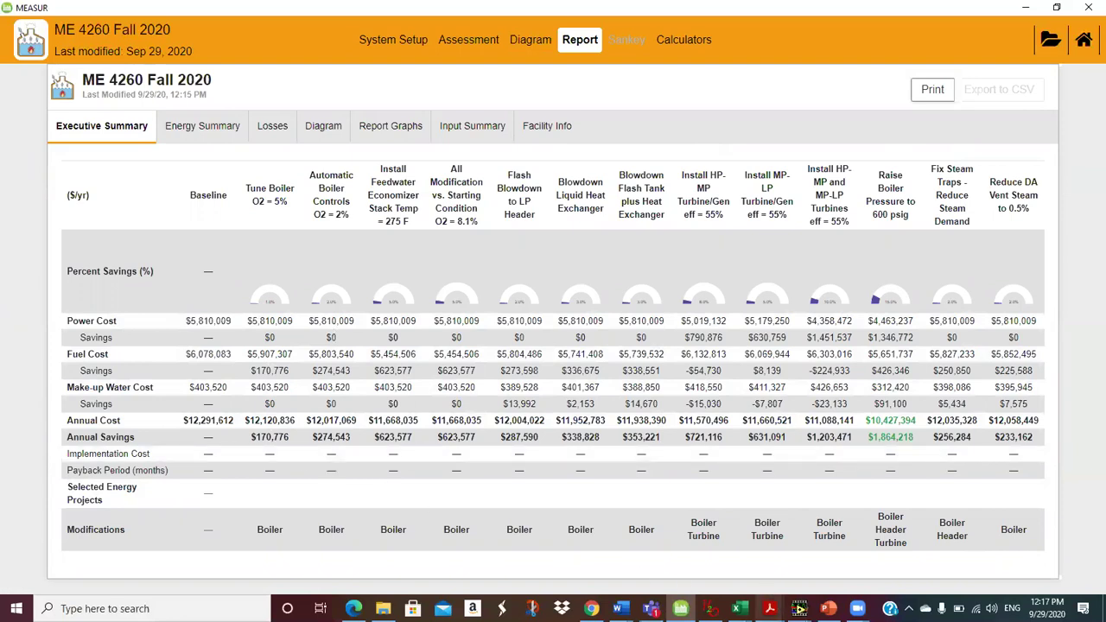
Switch to Measur Hwk 2020.pdf in Acrobat Reader and review the blowdown, DA vent and stack loss notes through part b on automatic O2 control.
{"action": "mouse_move", "coordinate": [769, 610]}
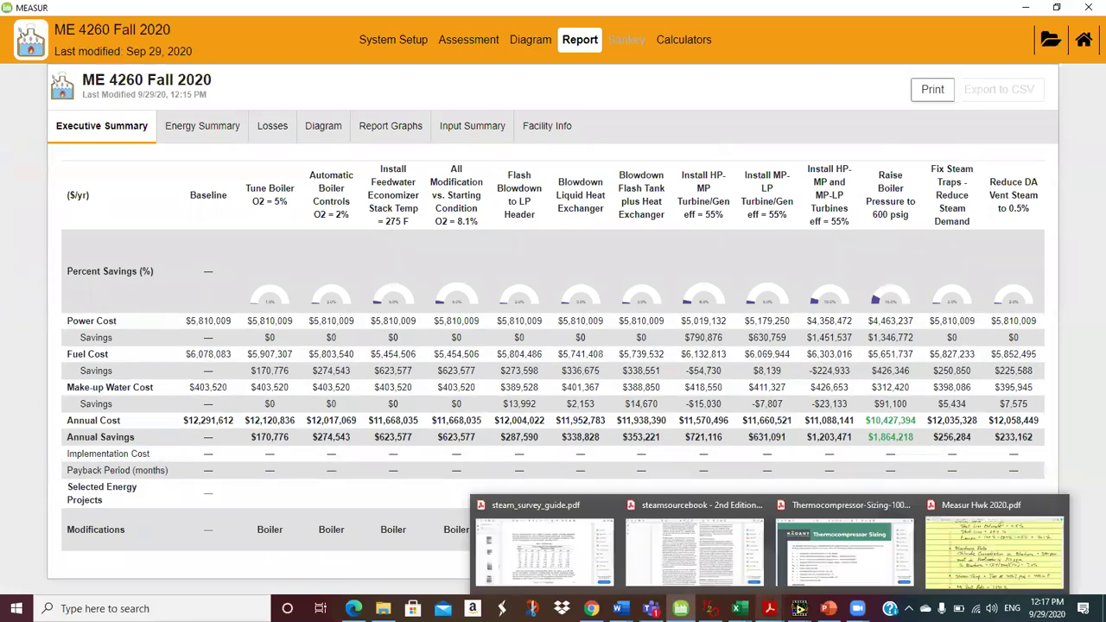
{"action": "left_click", "coordinate": [956, 556]}
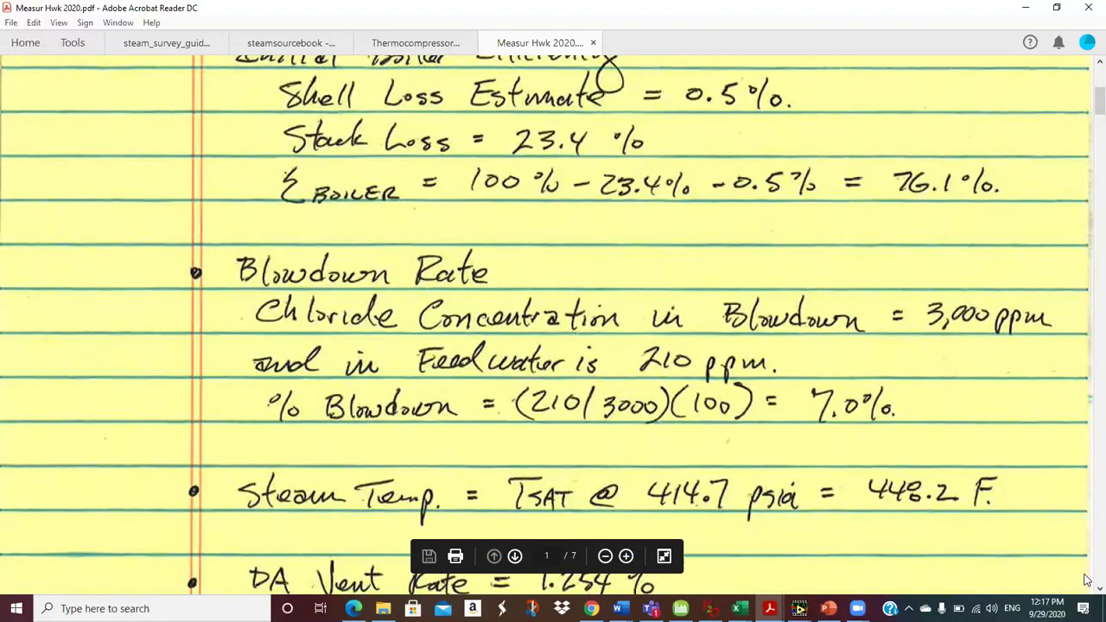
{"action": "scroll", "coordinate": [1086, 590], "scroll_direction": "down", "scroll_amount": 5}
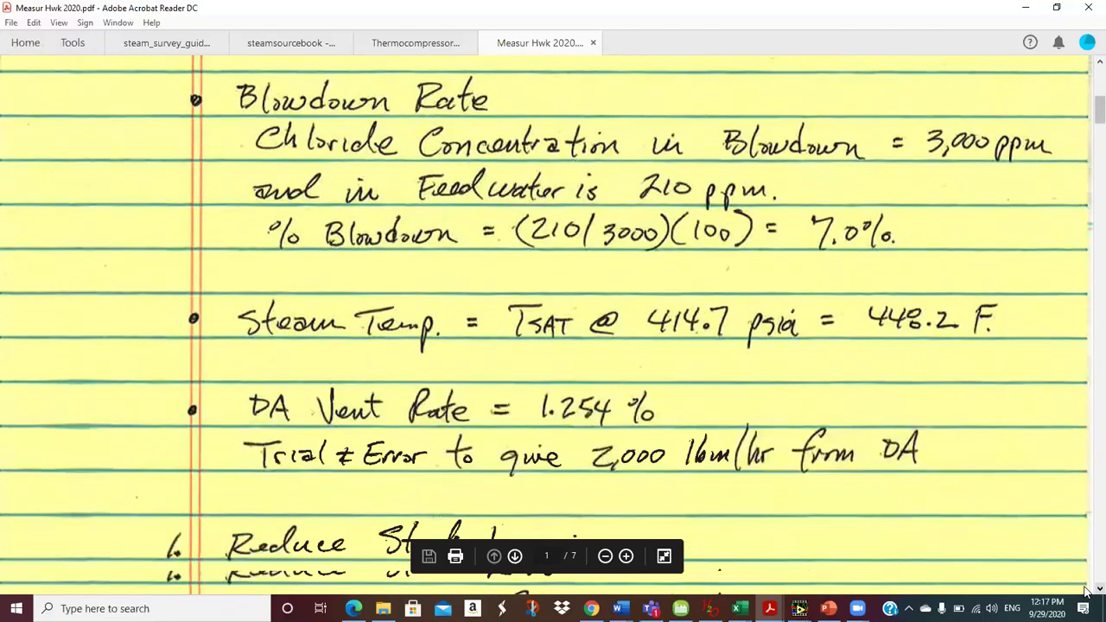
{"action": "scroll", "coordinate": [1086, 590], "scroll_direction": "down", "scroll_amount": 7}
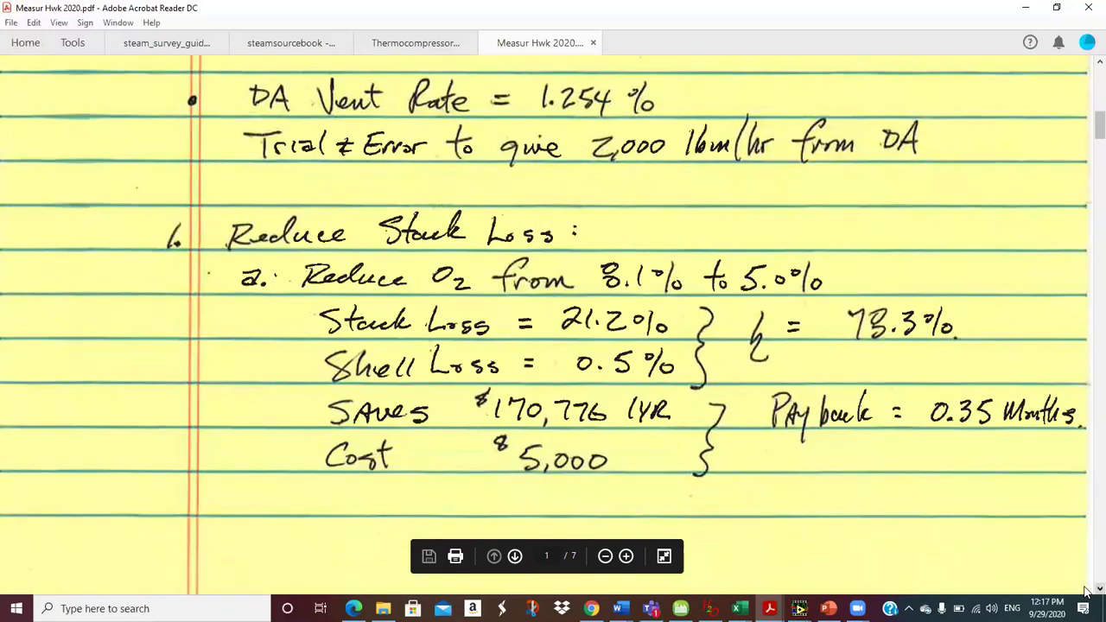
{"action": "scroll", "coordinate": [1086, 589], "scroll_direction": "down", "scroll_amount": 4}
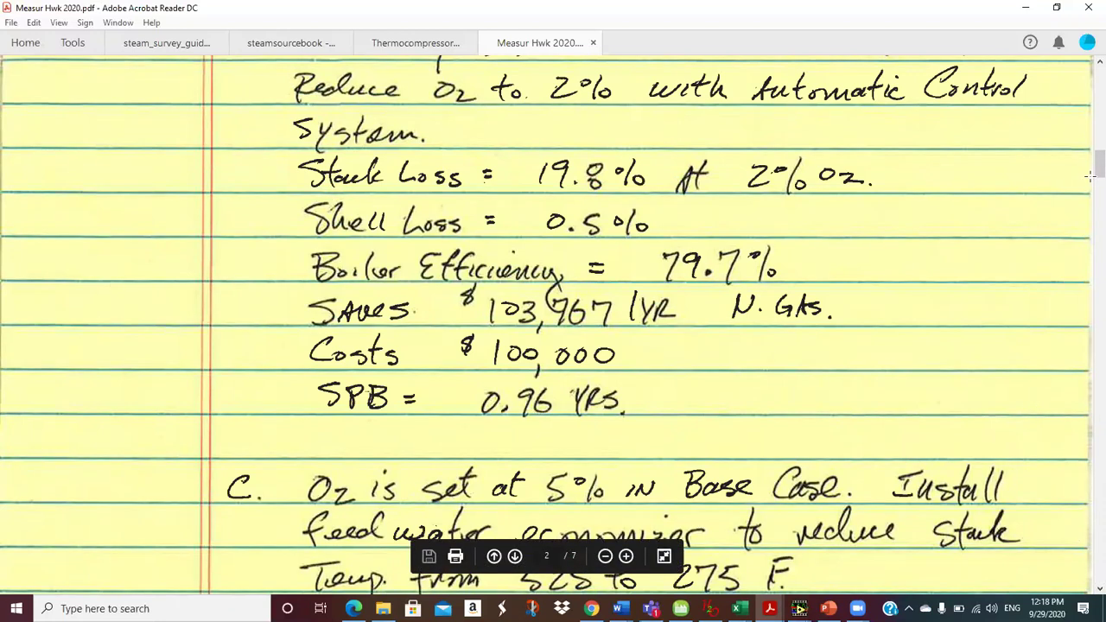
{"action": "left_click_drag", "start_coordinate": [1086, 181], "coordinate": [1086, 148]}
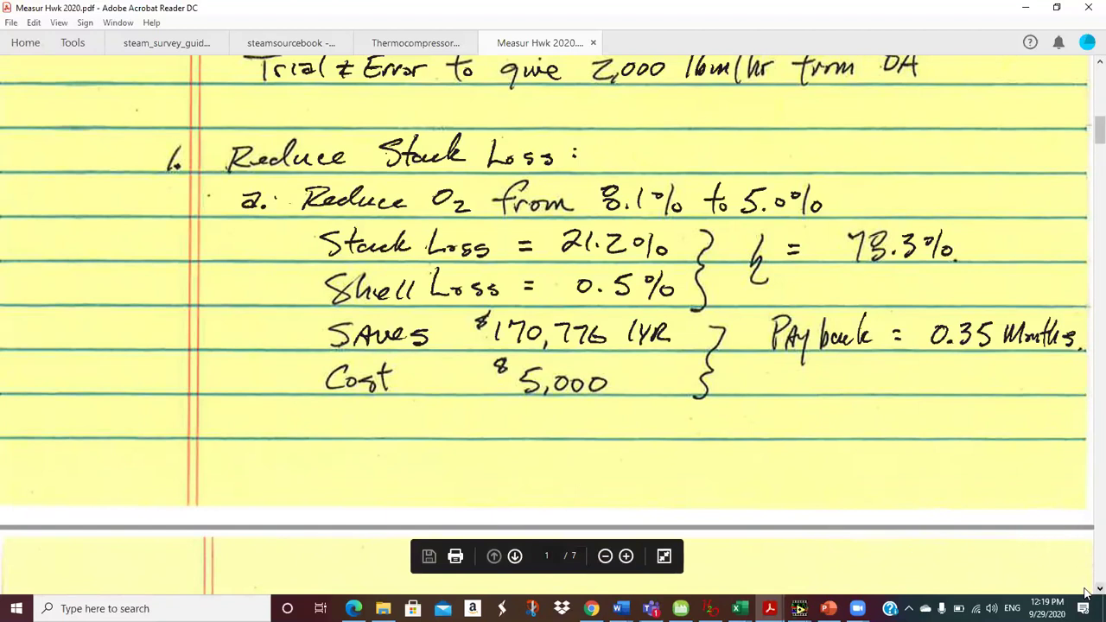
{"action": "scroll", "coordinate": [1087, 592], "scroll_direction": "down", "scroll_amount": 10}
{"action": "scroll", "coordinate": [1087, 592], "scroll_direction": "down", "scroll_amount": 2}
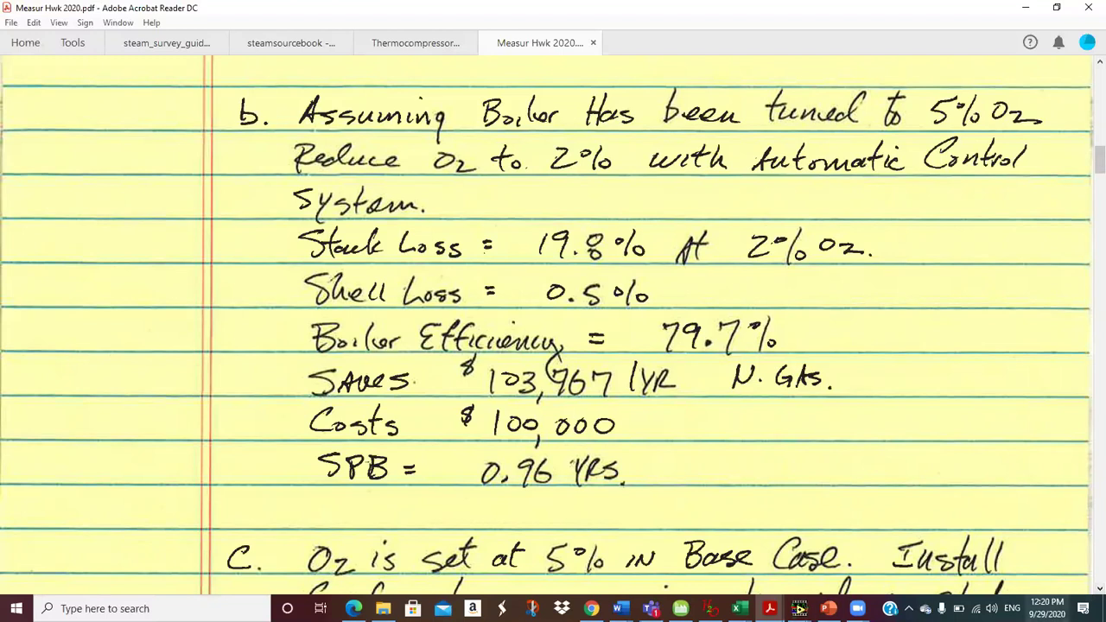
Switch to MEASUR and set the Stack Loss calculator to a 525 °F stack gas temperature and 2% oxygen in flue gas.
{"action": "left_click", "coordinate": [681, 608]}
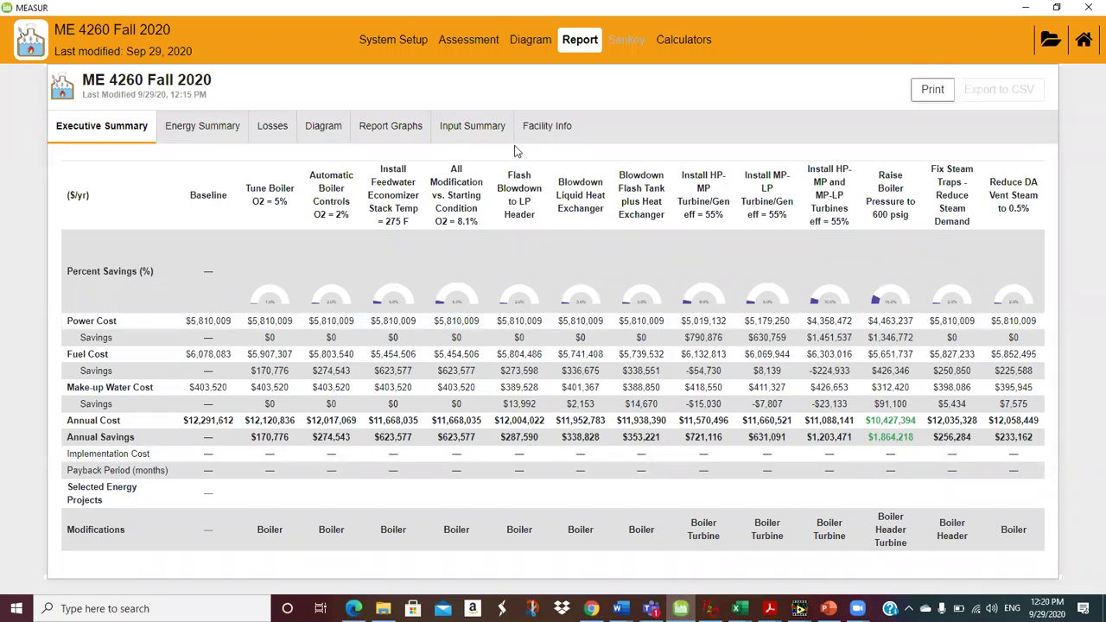
{"action": "left_click", "coordinate": [460, 47]}
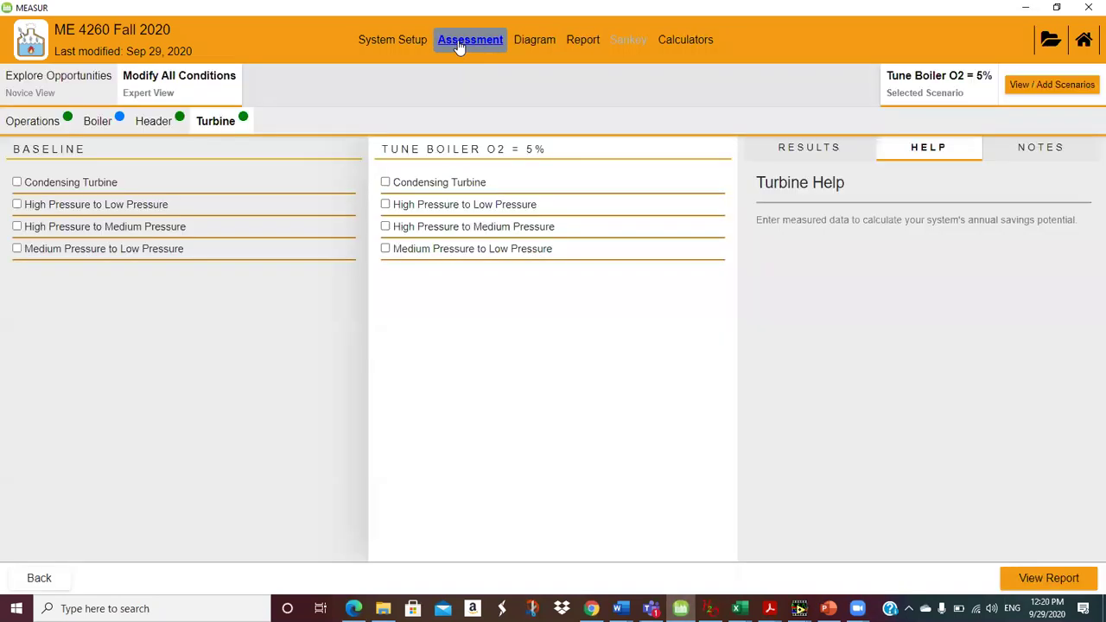
{"action": "left_click", "coordinate": [681, 45]}
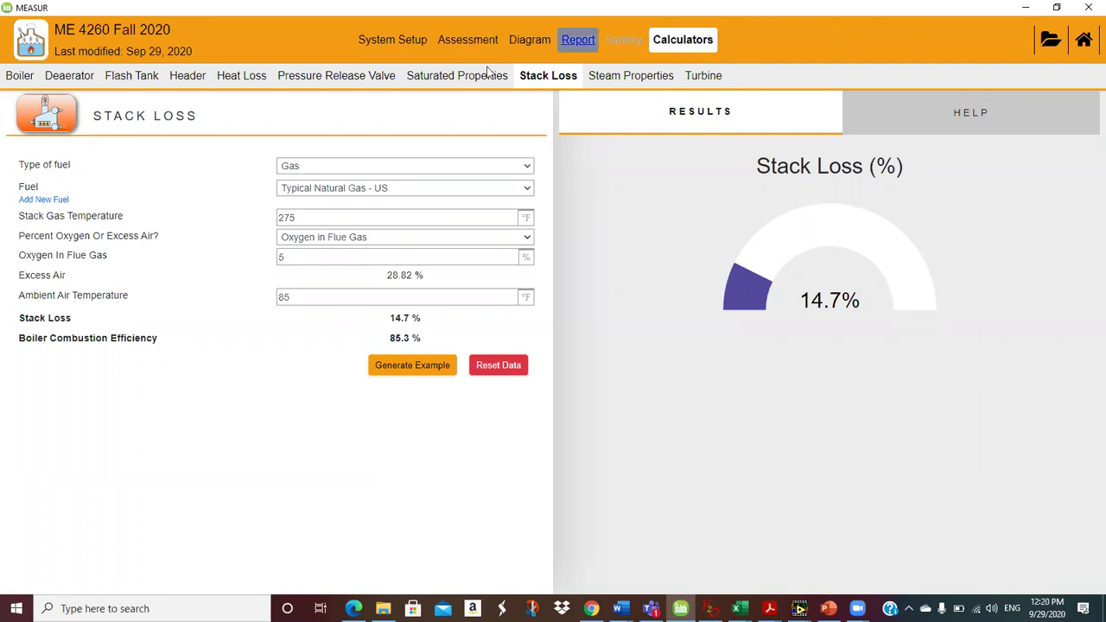
{"action": "left_click", "coordinate": [334, 216]}
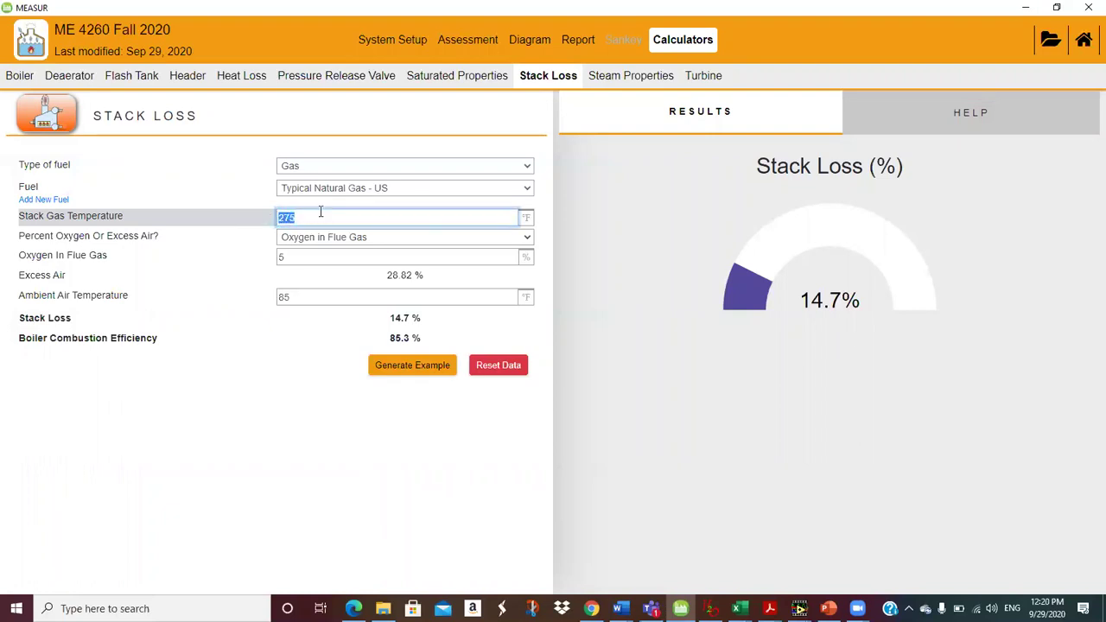
{"action": "type", "text": "525"}
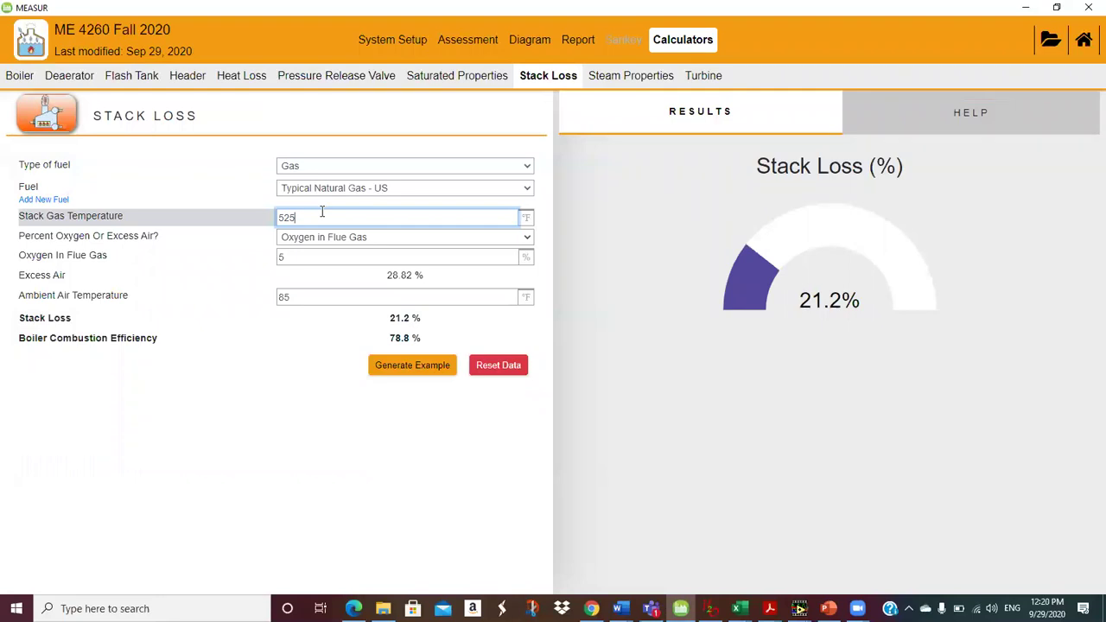
{"action": "left_click", "coordinate": [302, 257]}
{"action": "type", "text": "2"}
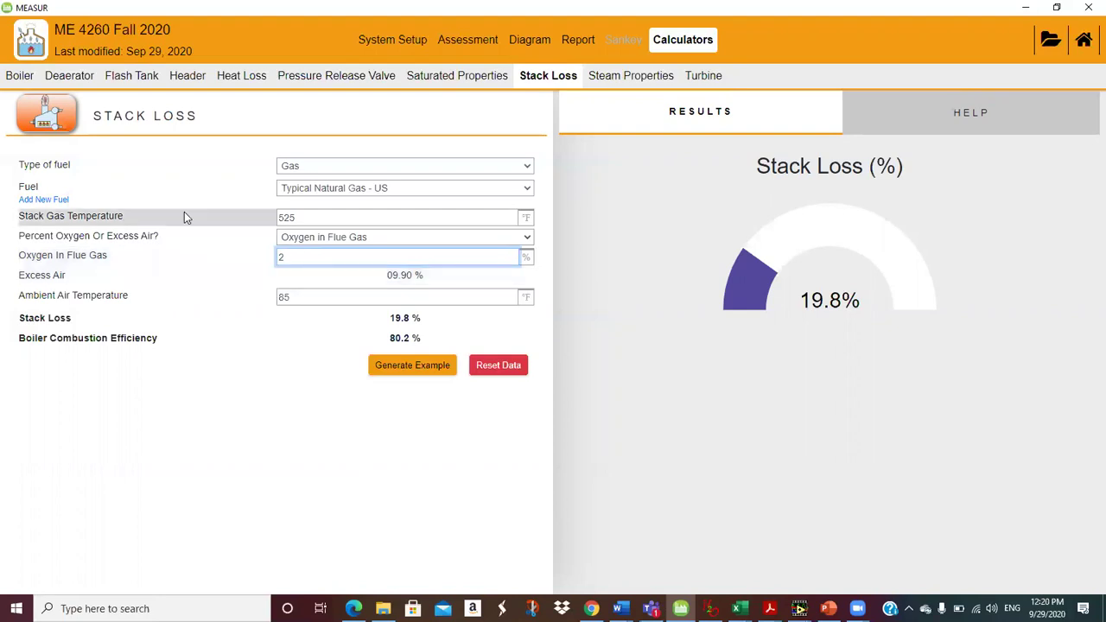
Select the assessment scenario Automatic Boiler Controls O2 = 2%.
{"action": "left_click", "coordinate": [462, 40]}
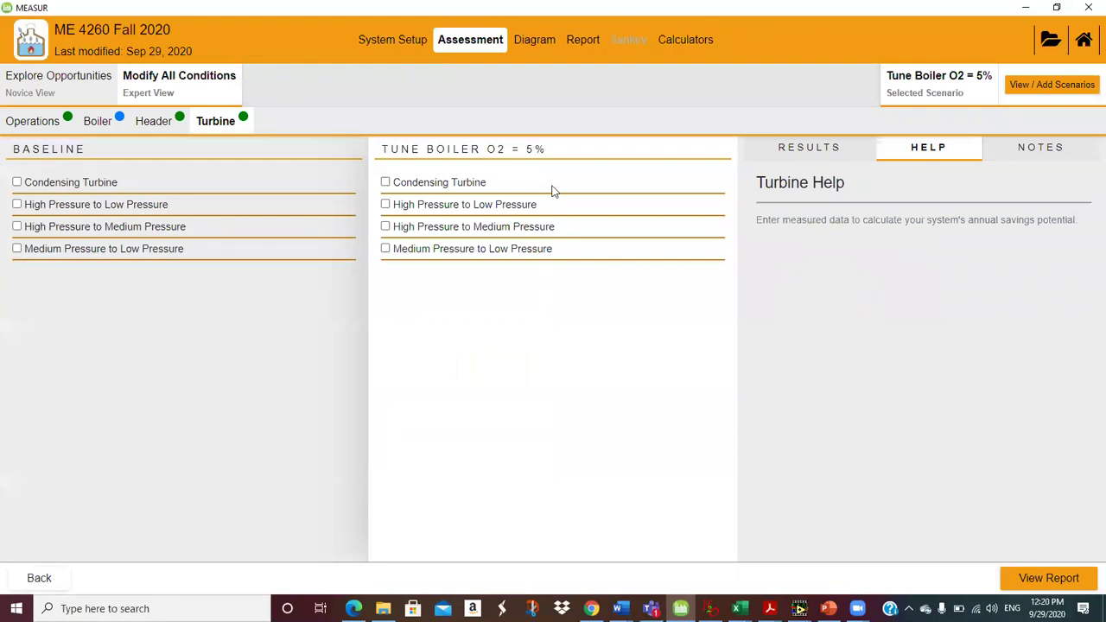
{"action": "left_click", "coordinate": [1066, 84]}
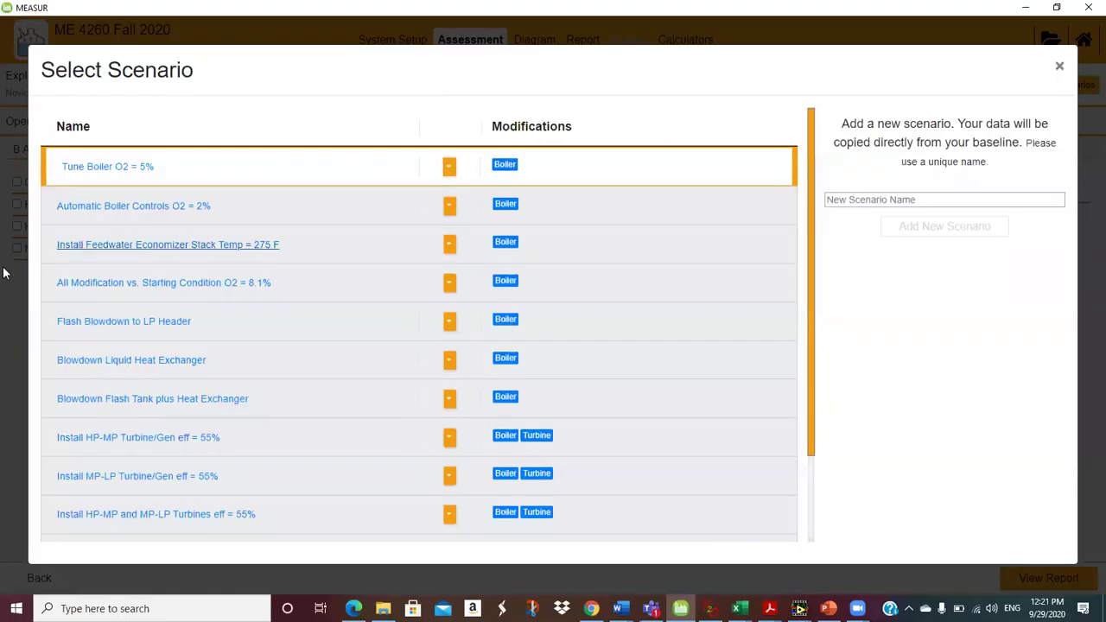
{"action": "left_click", "coordinate": [111, 207]}
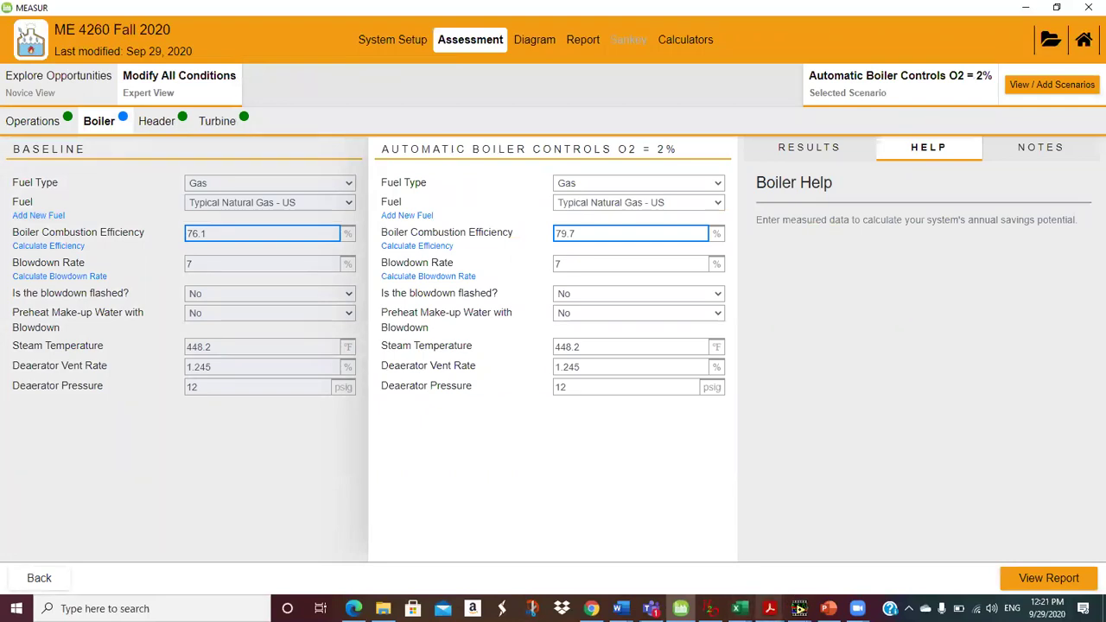
Look up the tuned-boiler efficiency in part 1a of Measur Hwk 2020.pdf and set MEASUR's baseline Boiler Combustion Efficiency to 78.3%.
{"action": "mouse_move", "coordinate": [769, 608]}
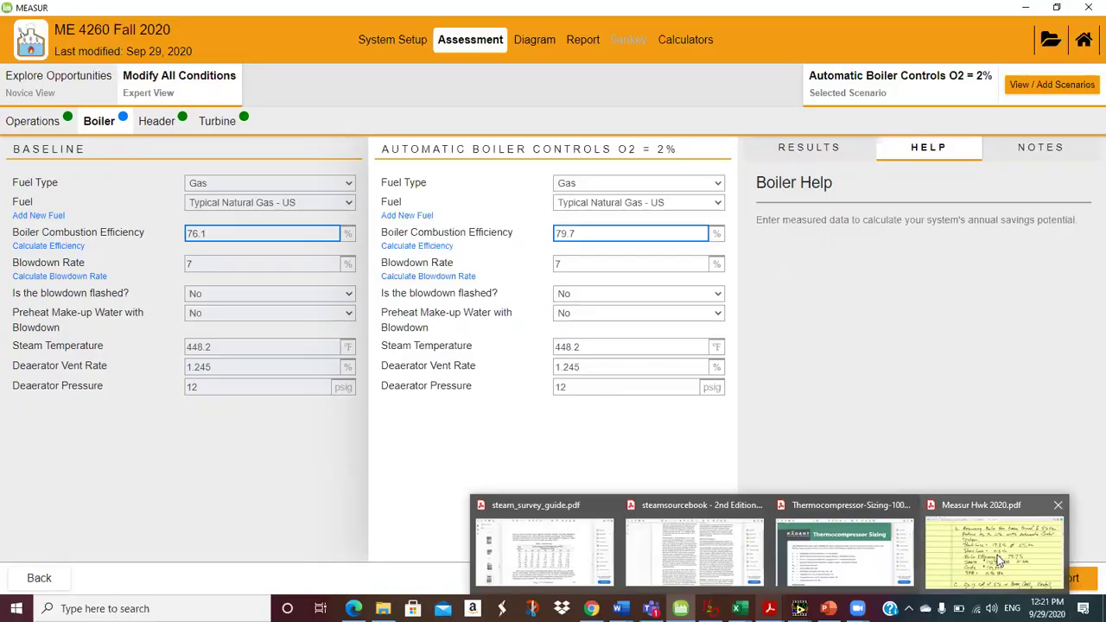
{"action": "left_click", "coordinate": [997, 554]}
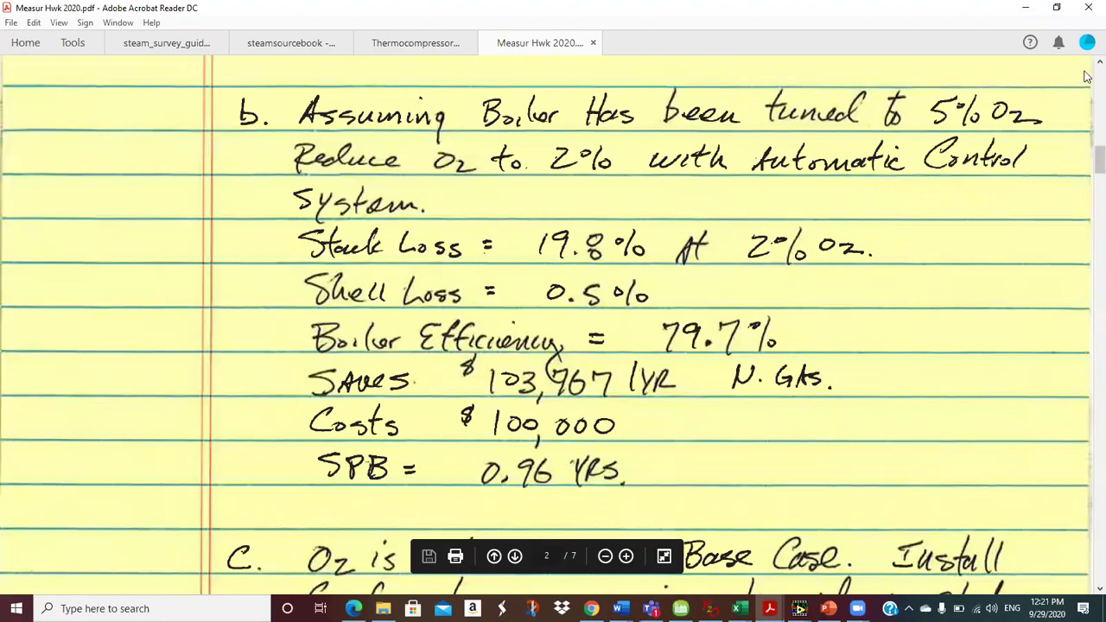
{"action": "scroll", "coordinate": [1086, 69], "scroll_direction": "up", "scroll_amount": 10}
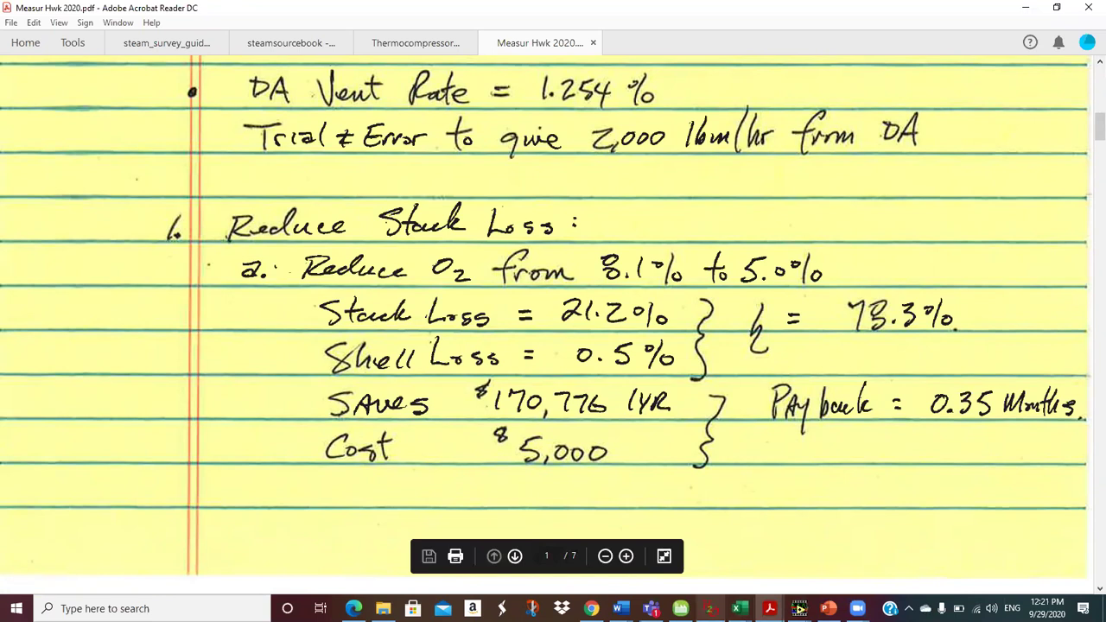
{"action": "left_click", "coordinate": [681, 608]}
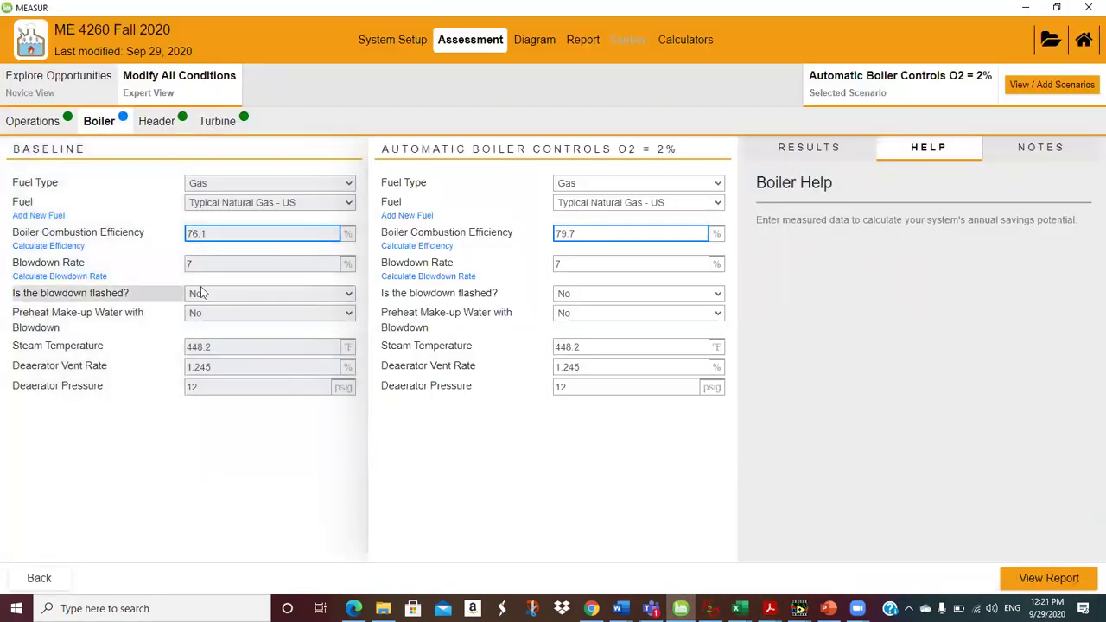
{"action": "double_click", "coordinate": [211, 232]}
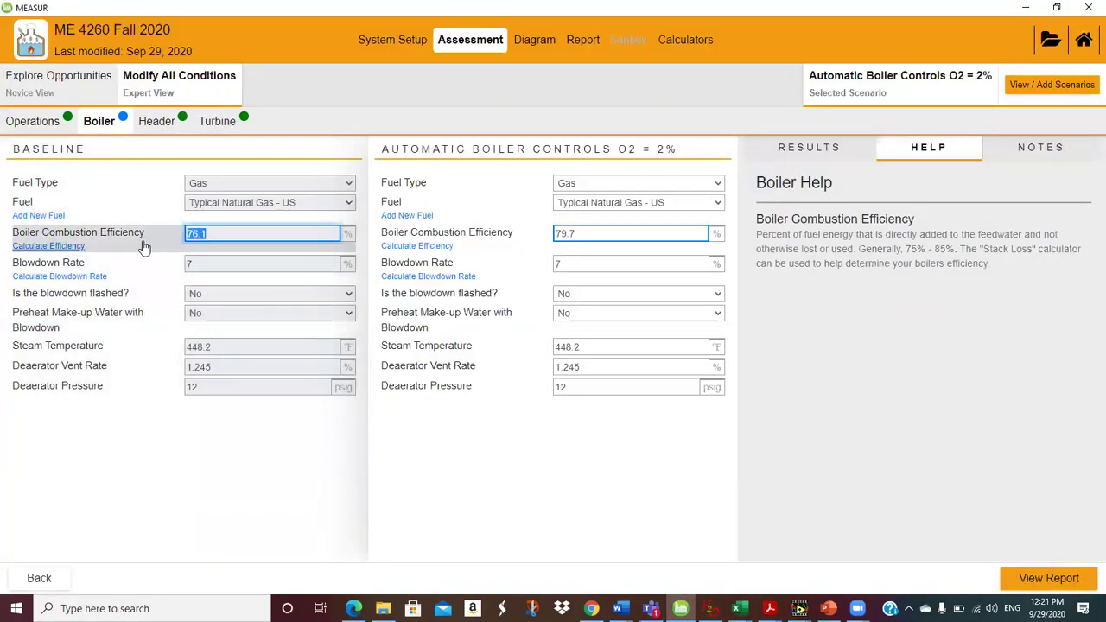
{"action": "type", "text": "78.3"}
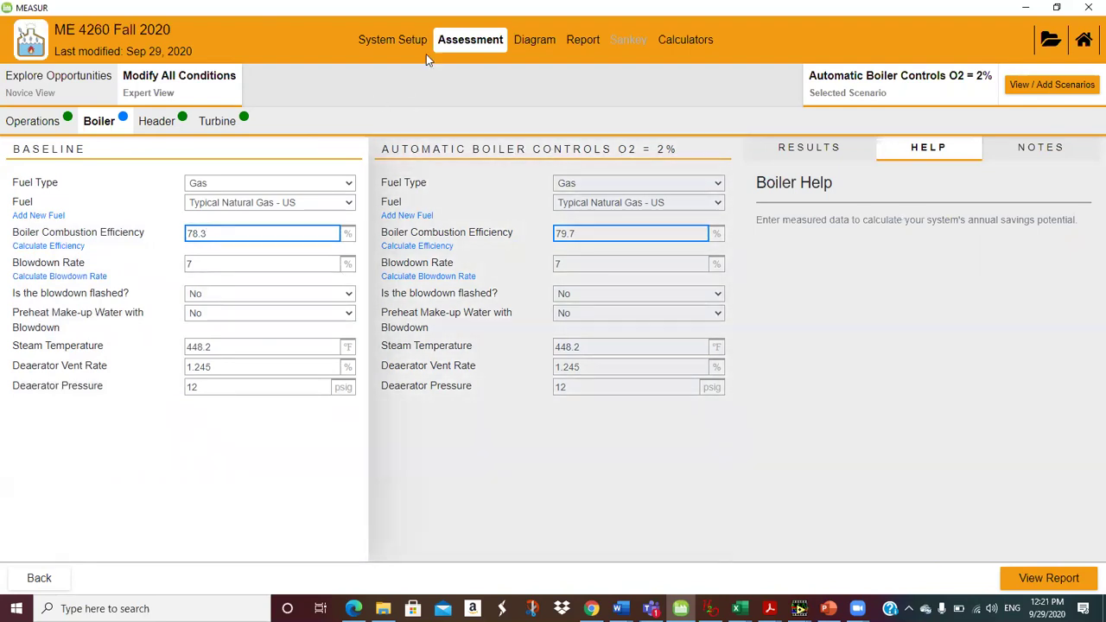
Open the baseline system diagram, inspect the boiler's detailed properties and copy their table.
{"action": "left_click", "coordinate": [536, 41]}
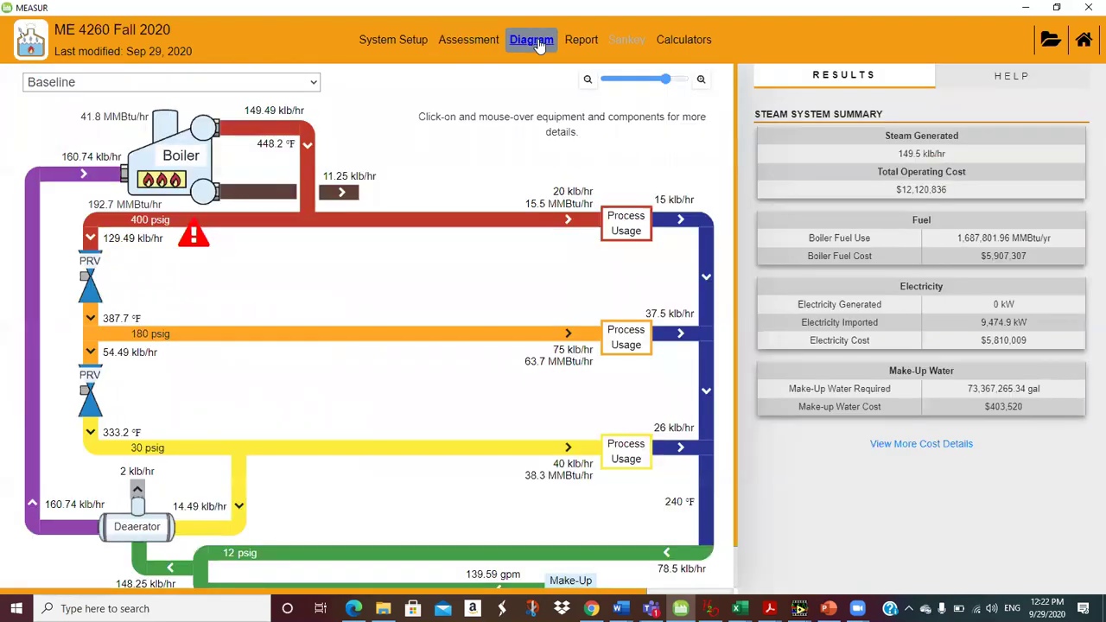
{"action": "left_click", "coordinate": [317, 82]}
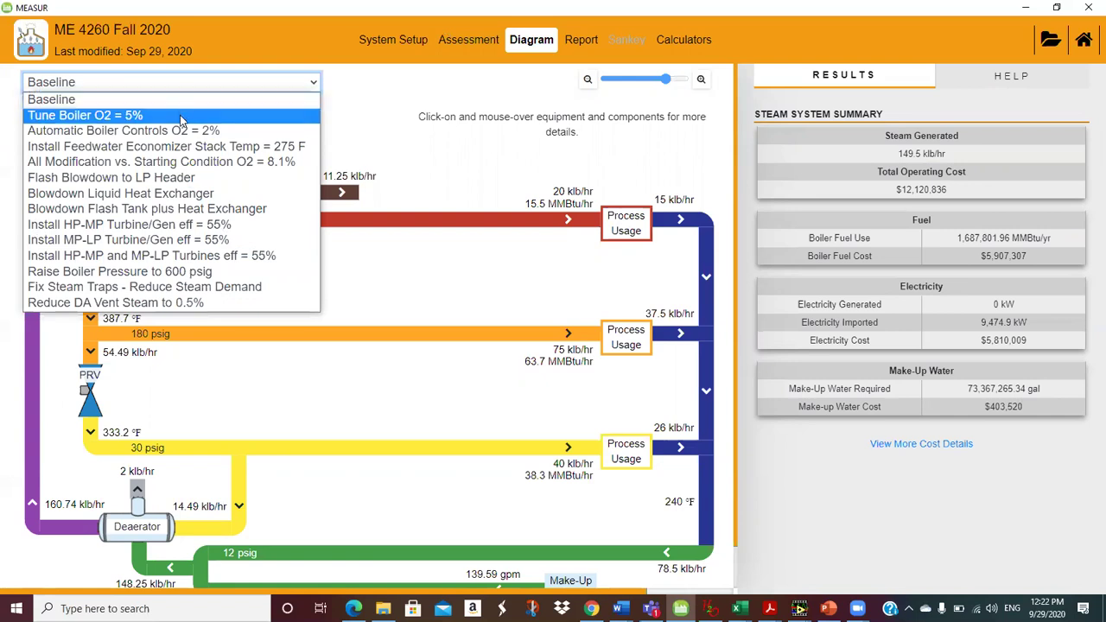
{"action": "left_click", "coordinate": [382, 133]}
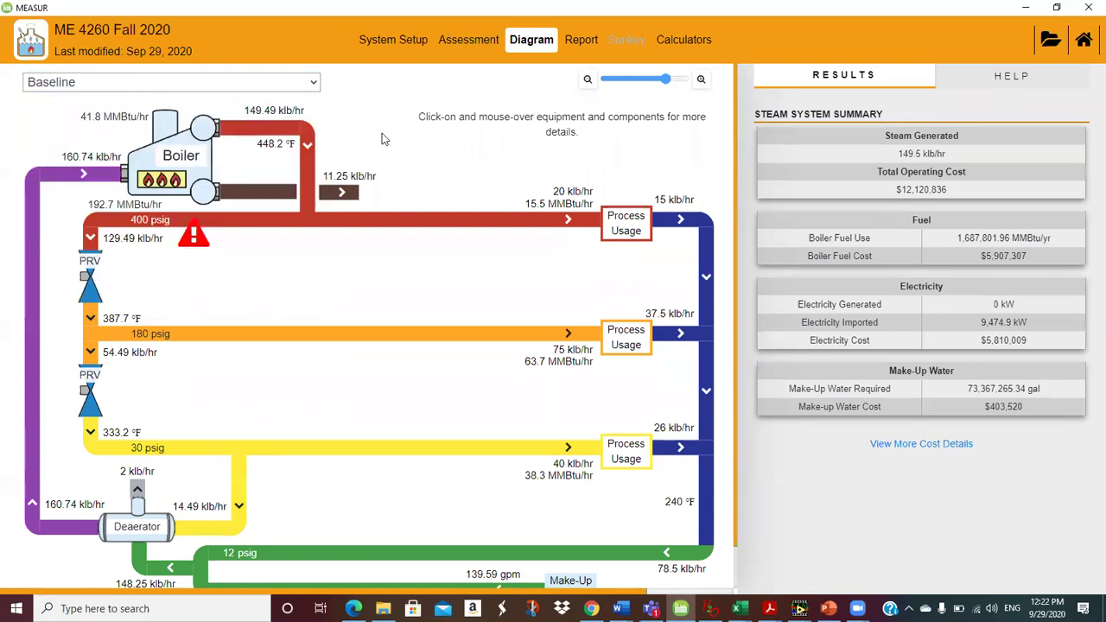
{"action": "mouse_move", "coordinate": [229, 152]}
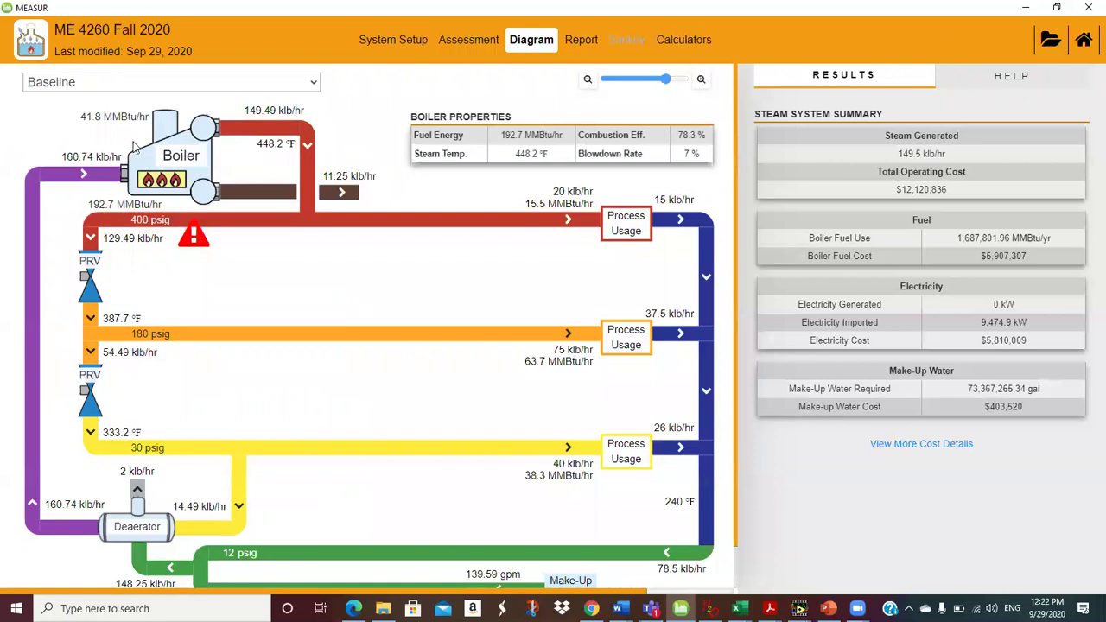
{"action": "left_click", "coordinate": [175, 160]}
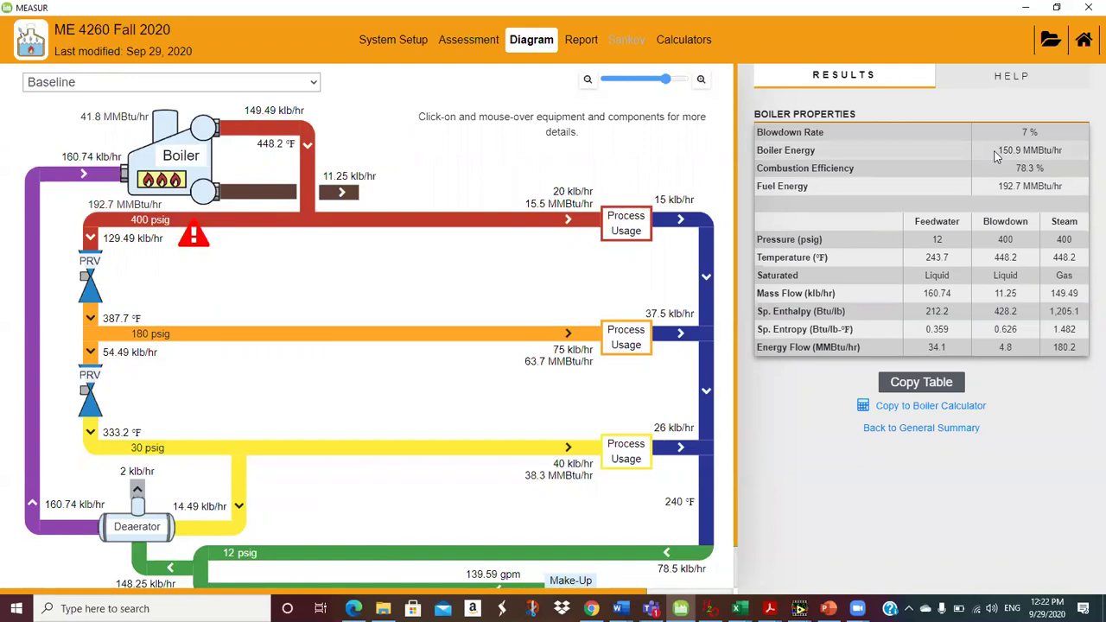
{"action": "left_click", "coordinate": [932, 381]}
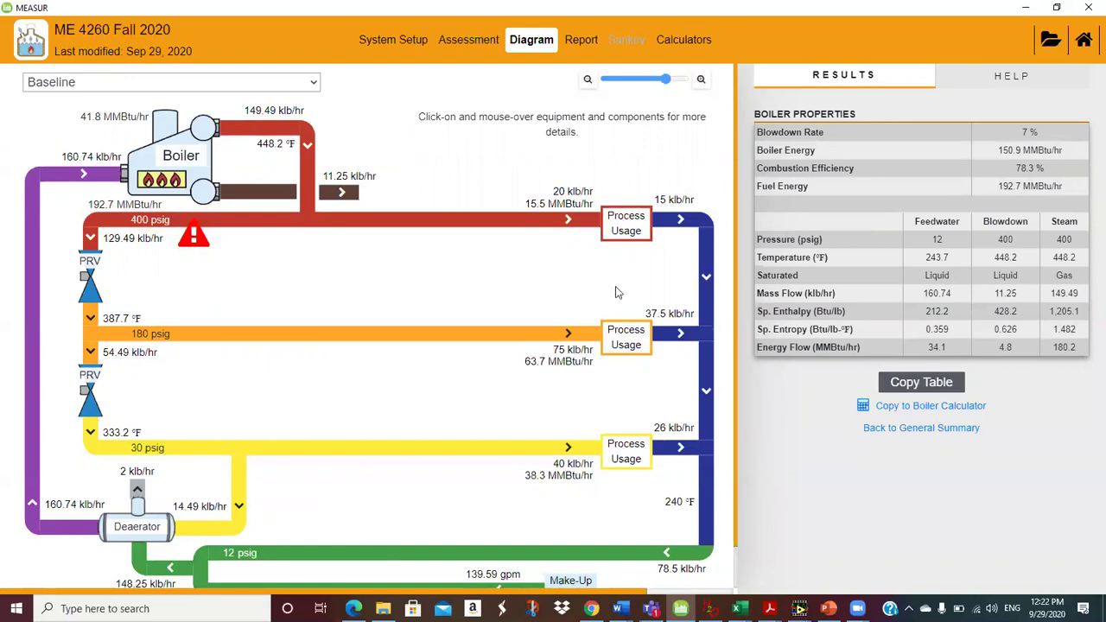
Show the full Automatic Boiler Controls O2 = 2% system diagram, and open the executive summary report to compare savings.
{"action": "left_click", "coordinate": [313, 83]}
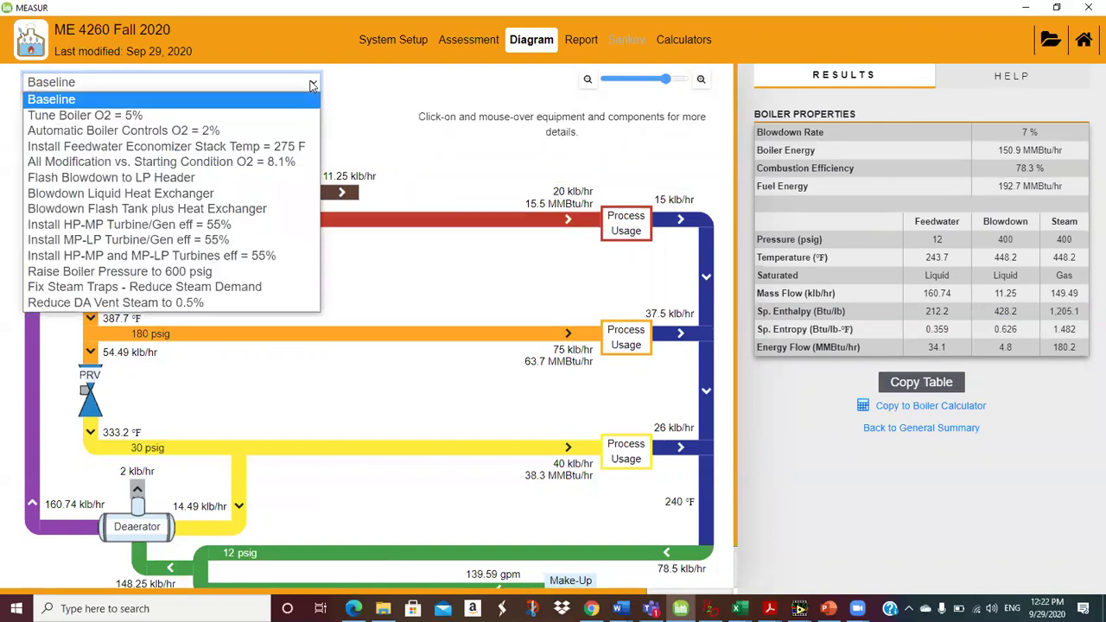
{"action": "left_click", "coordinate": [279, 132]}
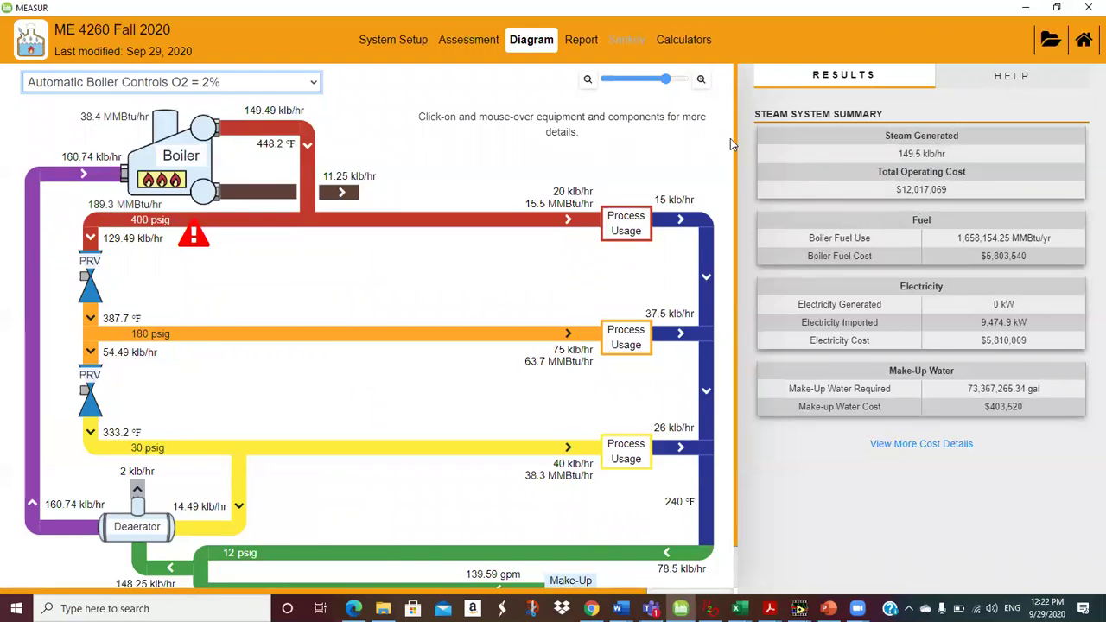
{"action": "left_click_drag", "start_coordinate": [667, 79], "coordinate": [663, 83]}
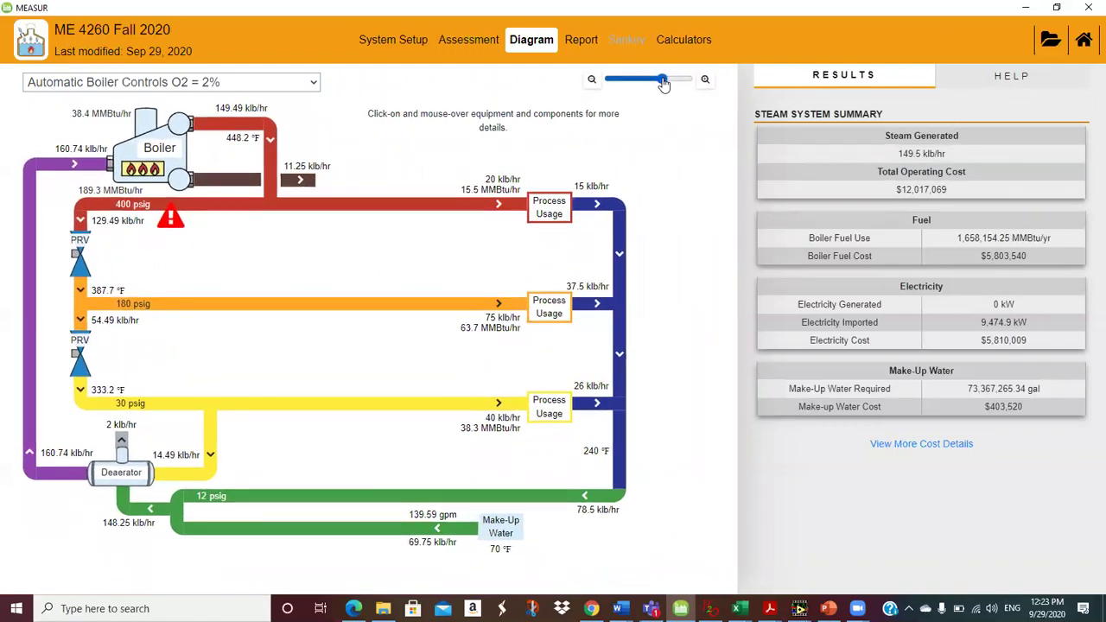
{"action": "left_click", "coordinate": [577, 43]}
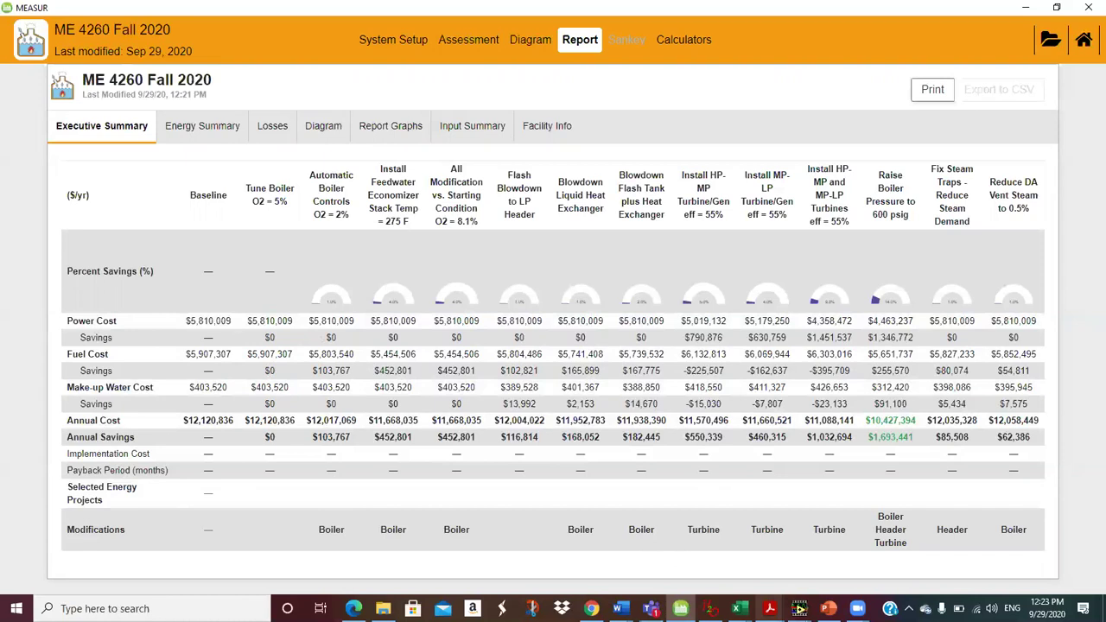
Switch to Measur Hwk 2020.pdf and go to part b on reducing O2 to 2% with an automatic control system.
{"action": "mouse_move", "coordinate": [769, 608]}
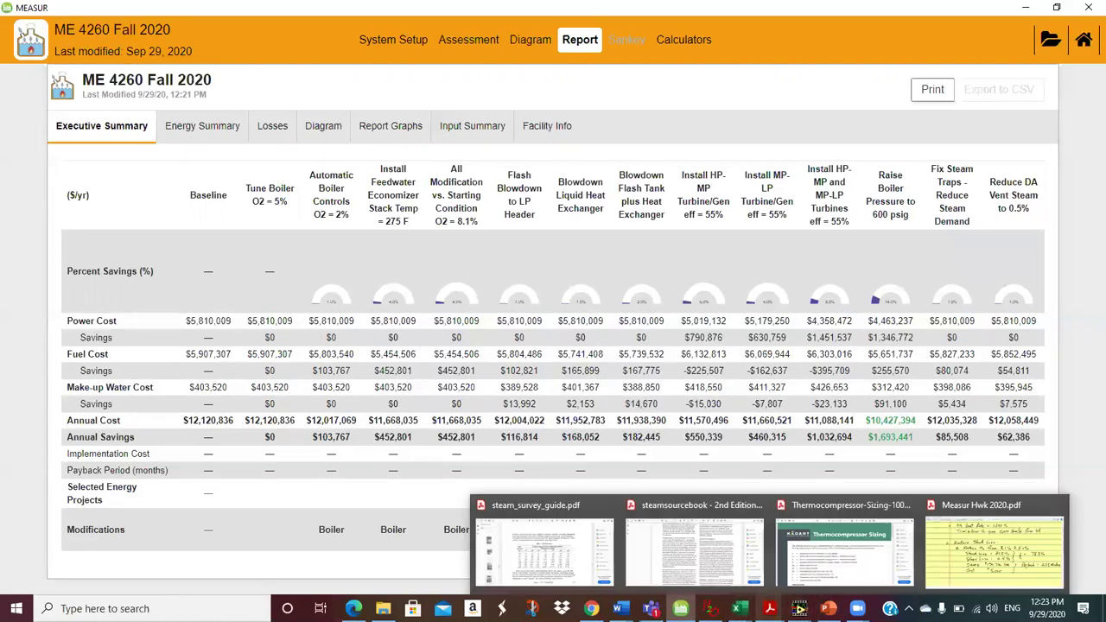
{"action": "left_click", "coordinate": [1004, 554]}
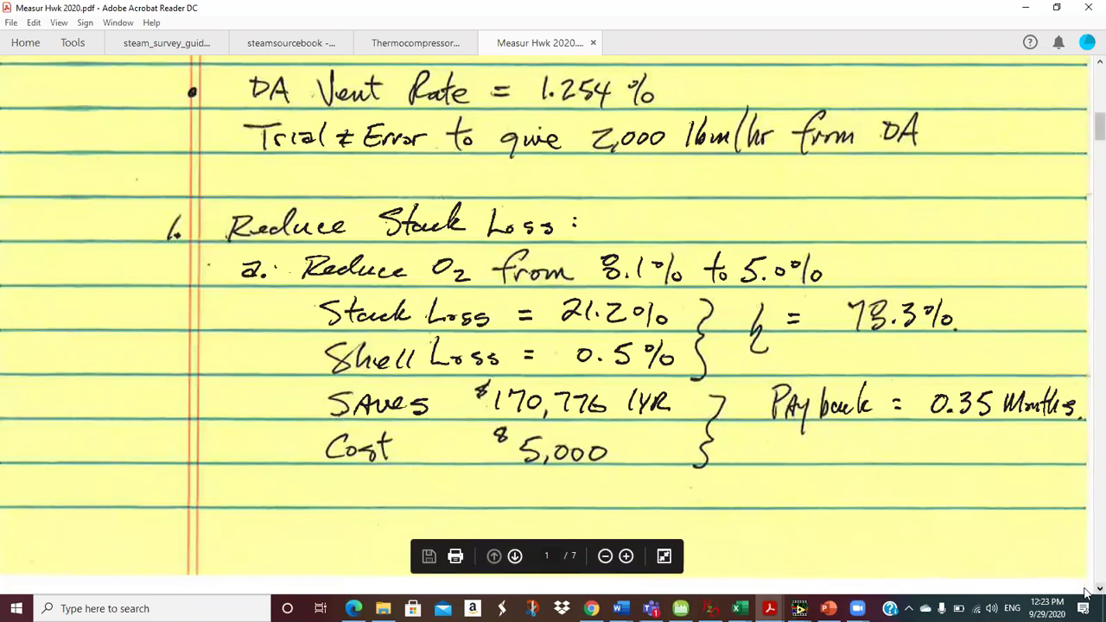
{"action": "scroll", "coordinate": [1087, 593], "scroll_direction": "down", "scroll_amount": 2}
{"action": "scroll", "coordinate": [1087, 593], "scroll_direction": "down", "scroll_amount": 10}
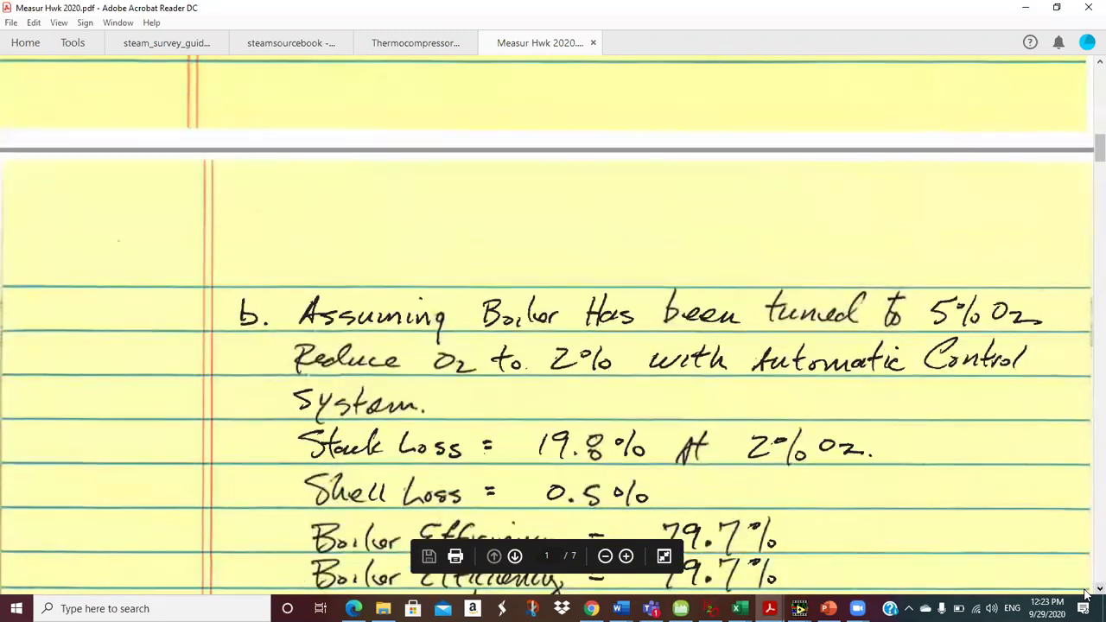
Review the O2 = 2% automatic control solution in part b and the feedwater economizer solution in part c.
{"action": "scroll", "coordinate": [1087, 593], "scroll_direction": "down", "scroll_amount": 2}
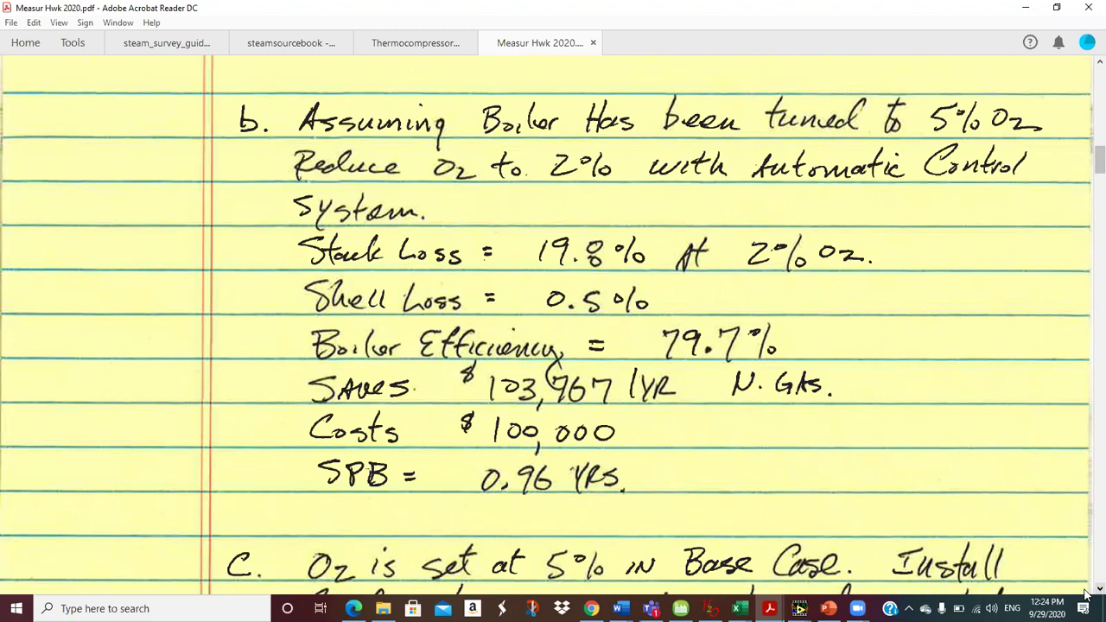
{"action": "scroll", "coordinate": [1087, 592], "scroll_direction": "down", "scroll_amount": 5}
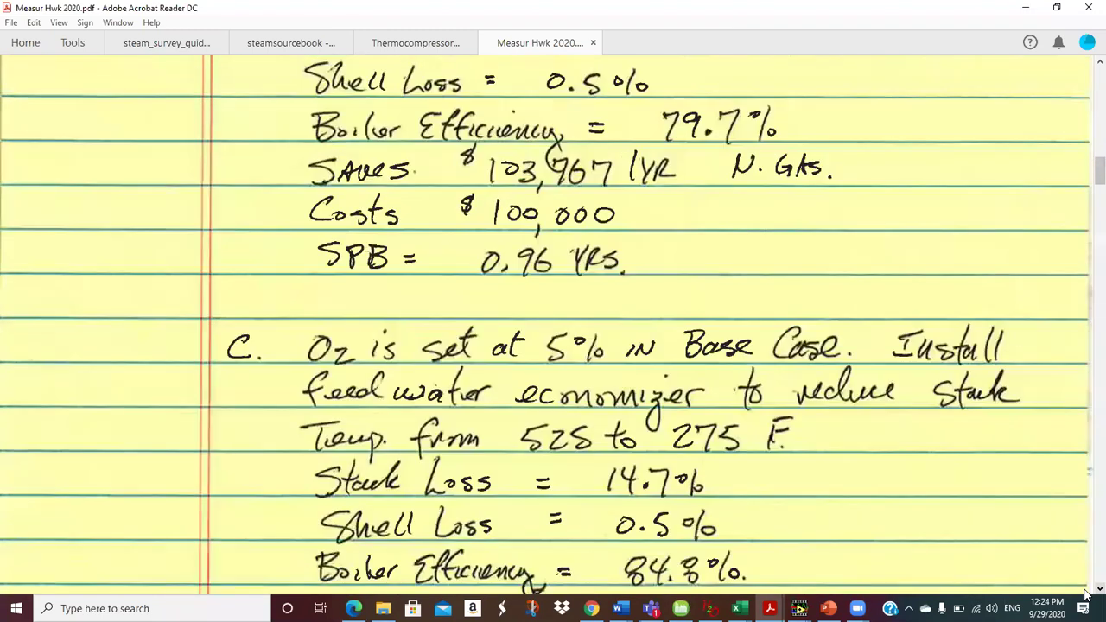
{"action": "scroll", "coordinate": [1087, 592], "scroll_direction": "down", "scroll_amount": 4}
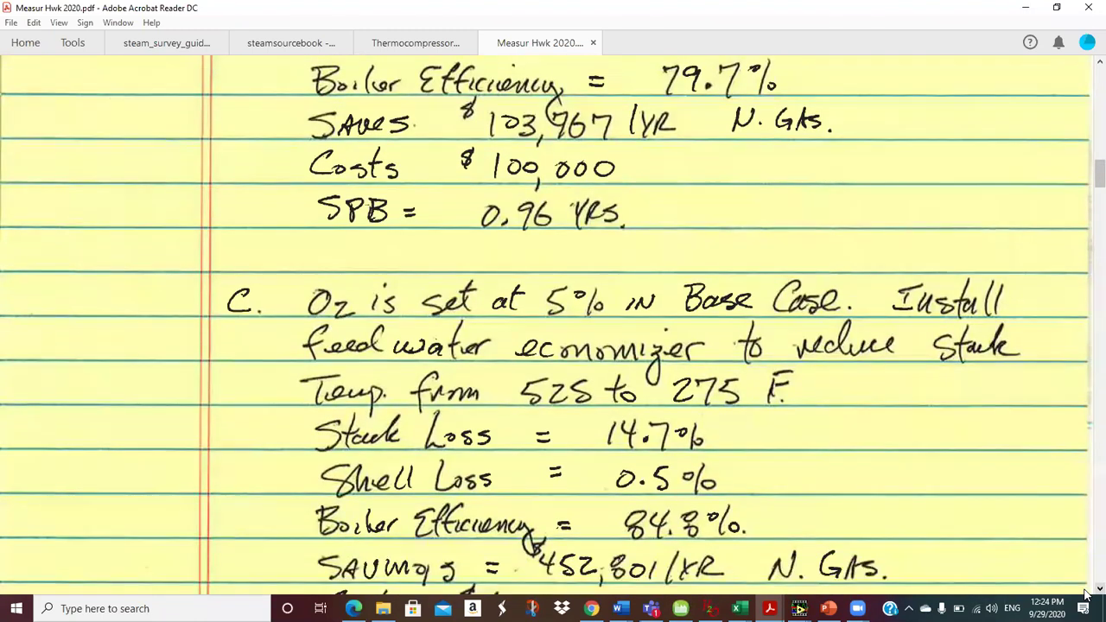
{"action": "scroll", "coordinate": [1086, 592], "scroll_direction": "down", "scroll_amount": 1}
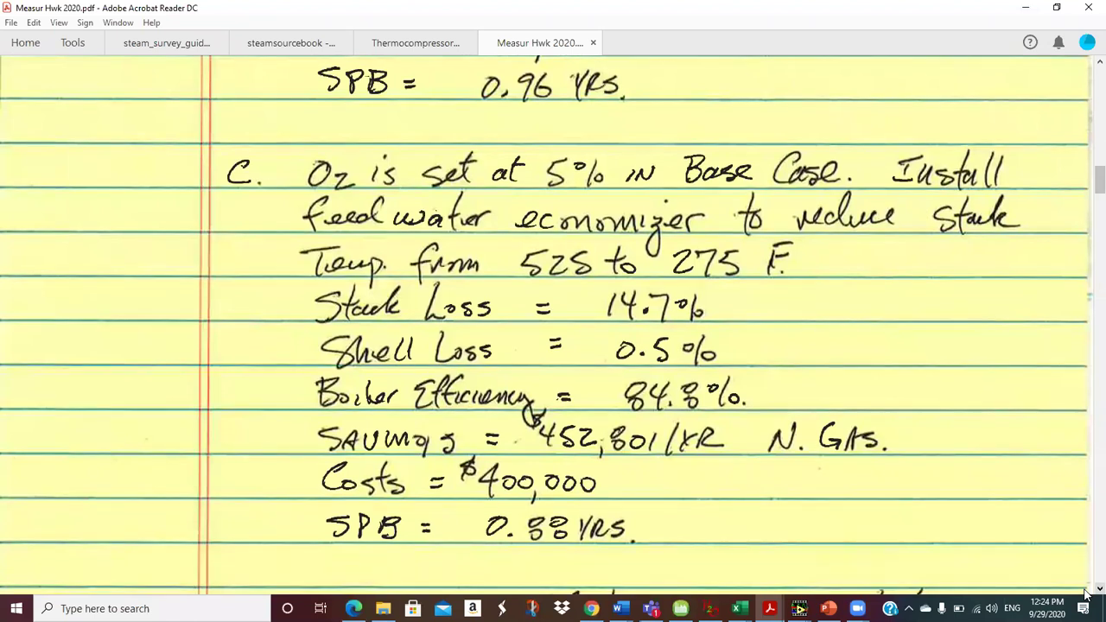
{"action": "scroll", "coordinate": [1087, 593], "scroll_direction": "down", "scroll_amount": 1}
{"action": "scroll", "coordinate": [1087, 592], "scroll_direction": "down", "scroll_amount": 1}
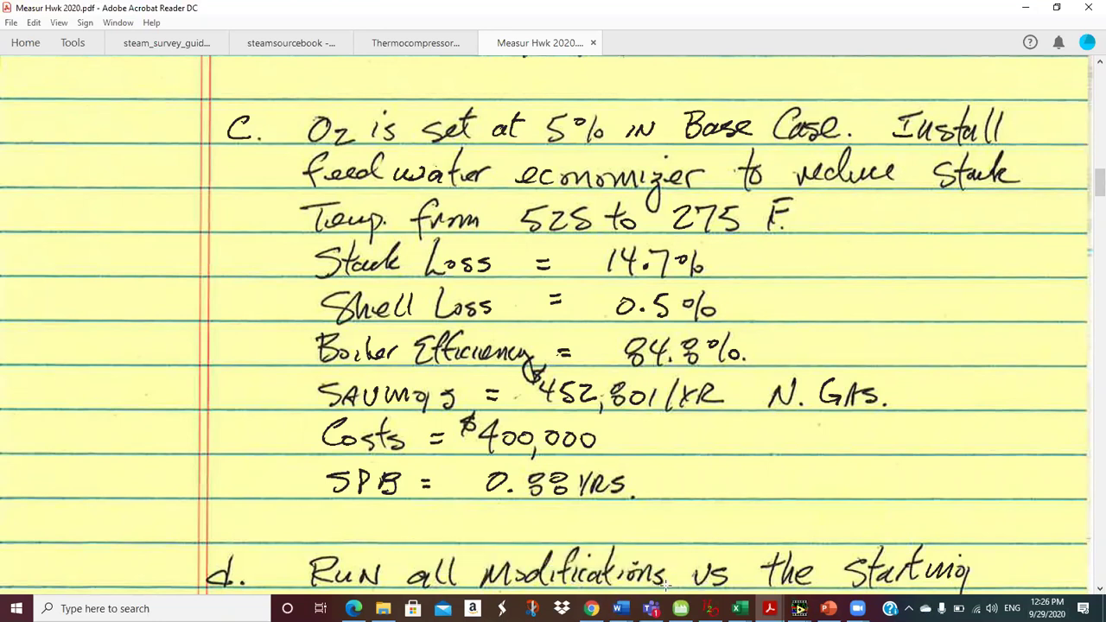
Switch to MEASUR, select the Install Feedwater Economizer Stack Temp = 275 F scenario, and open the executive summary report.
{"action": "left_click", "coordinate": [710, 608]}
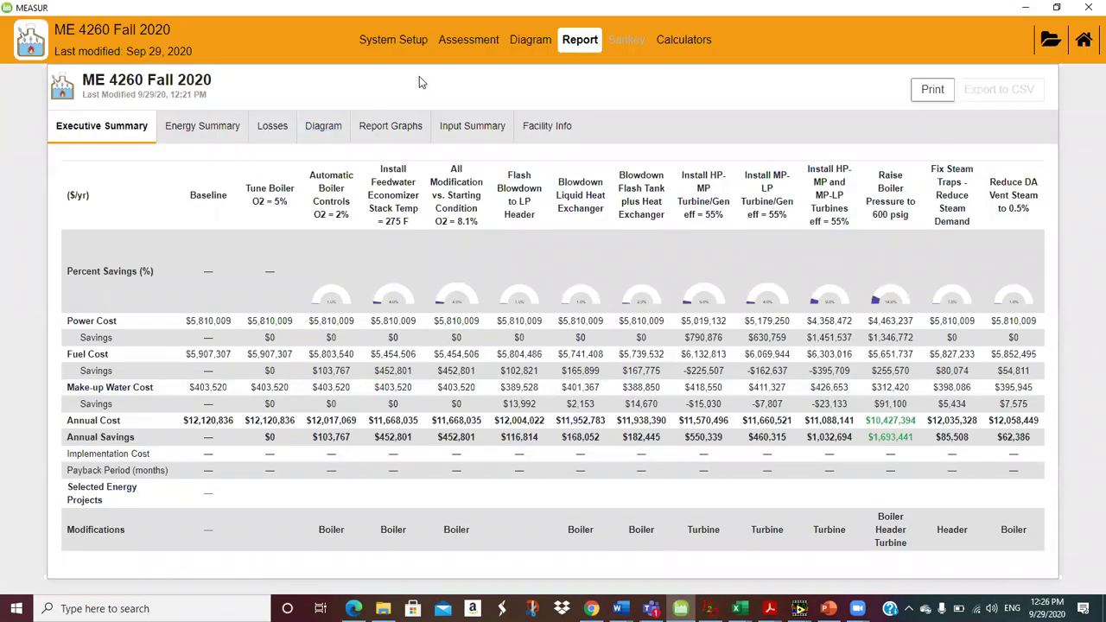
{"action": "left_click", "coordinate": [465, 50]}
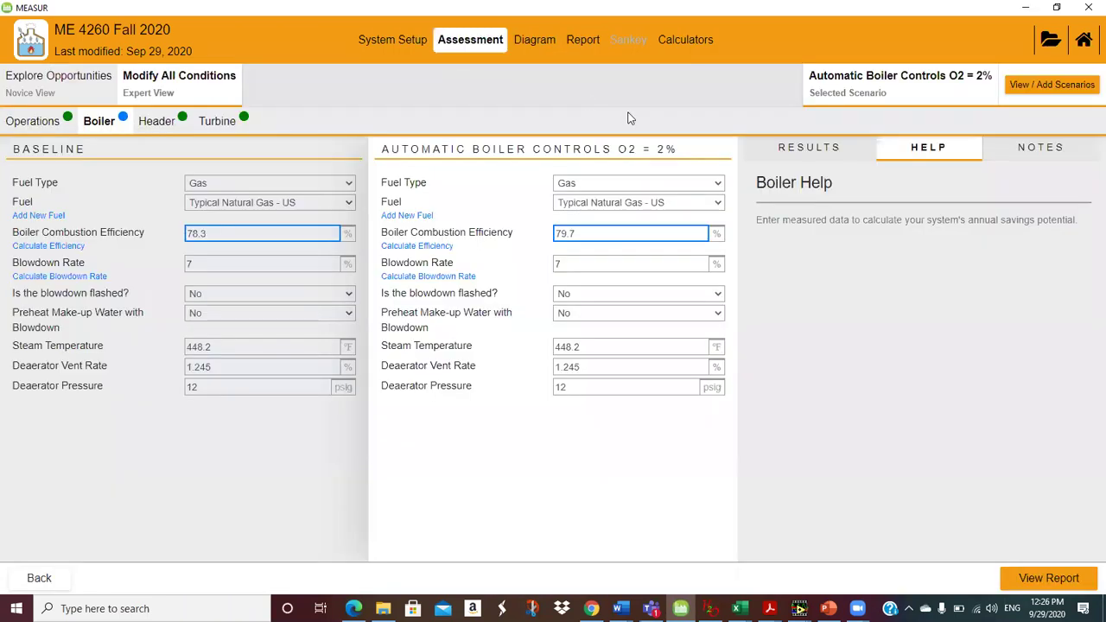
{"action": "left_click", "coordinate": [1042, 90]}
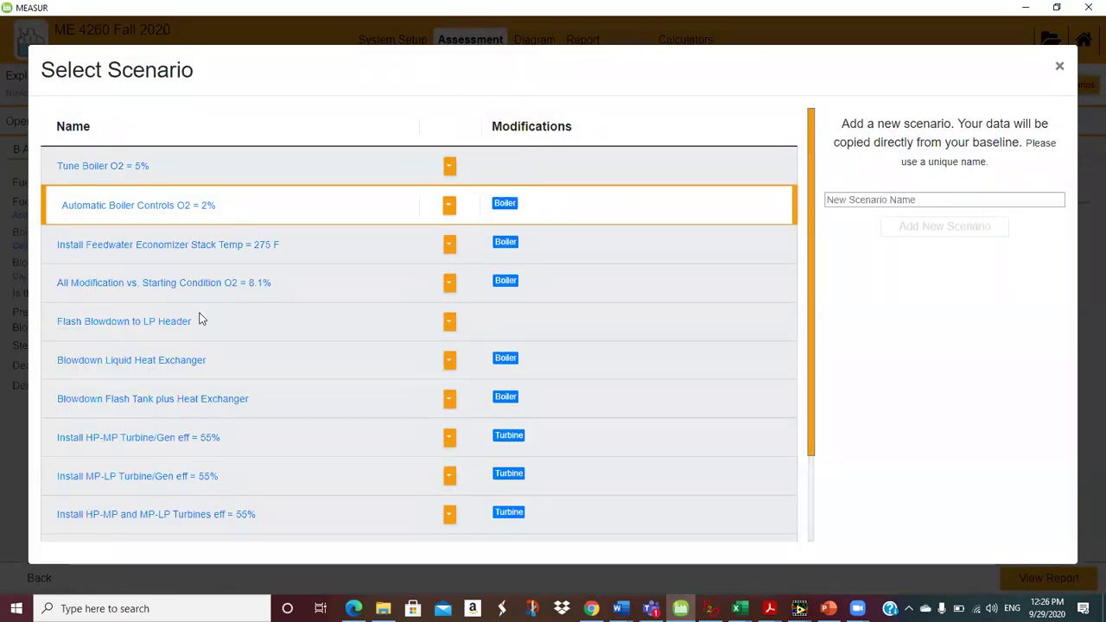
{"action": "left_click", "coordinate": [221, 248]}
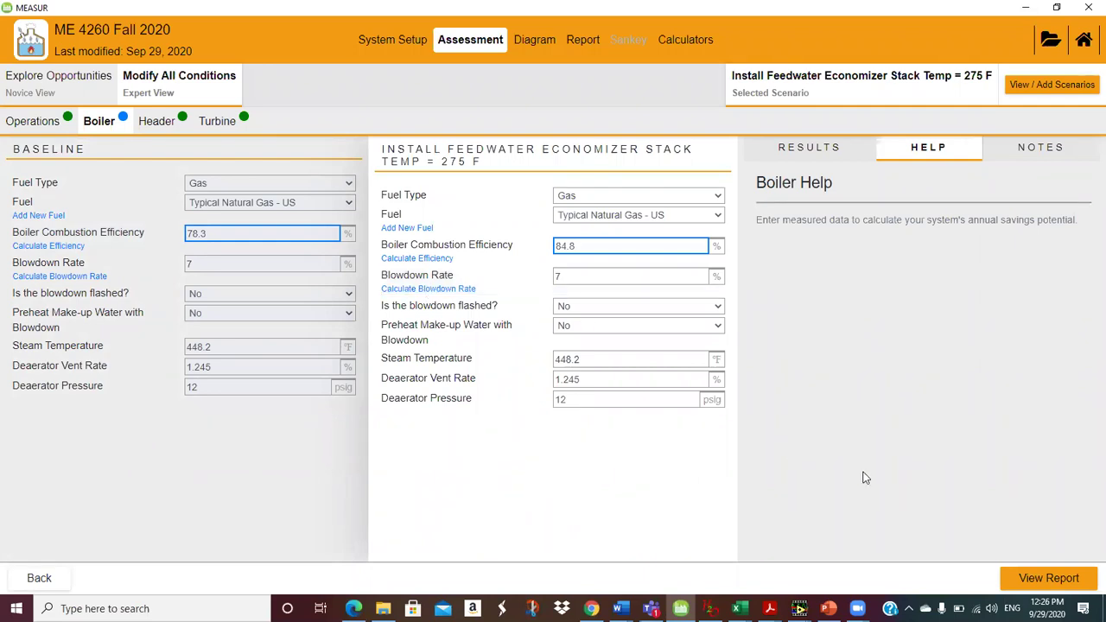
{"action": "left_click", "coordinate": [1050, 579]}
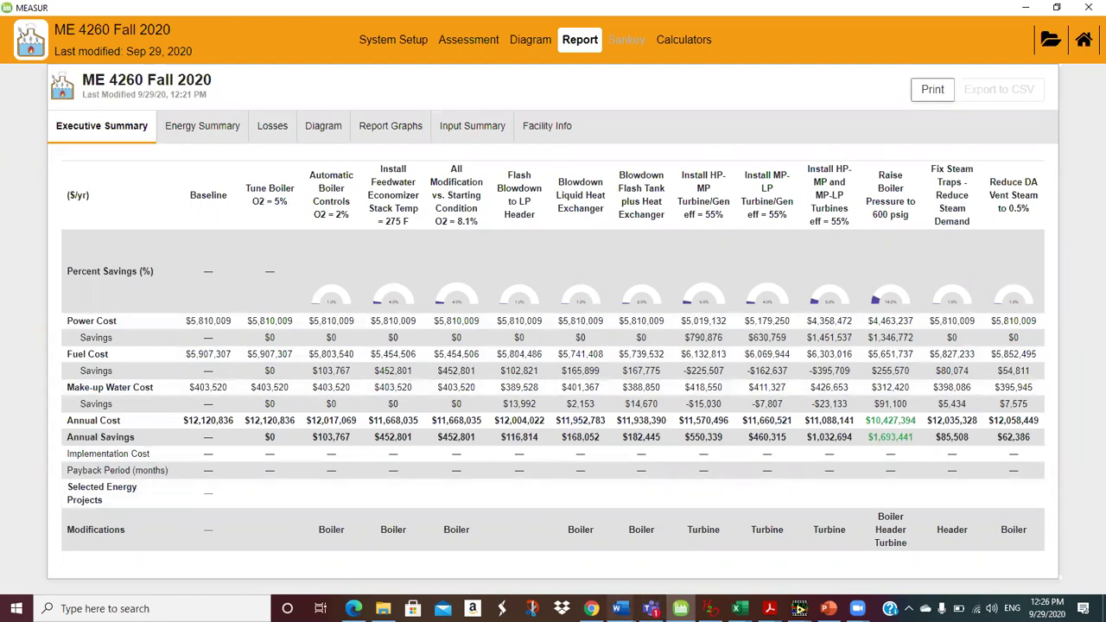
Check part d of the ME 4260 Steam Hwk Assignment in Word, and select MEASUR's All Modification vs. Starting Condition O2 = 8.1% scenario.
{"action": "mouse_move", "coordinate": [618, 608]}
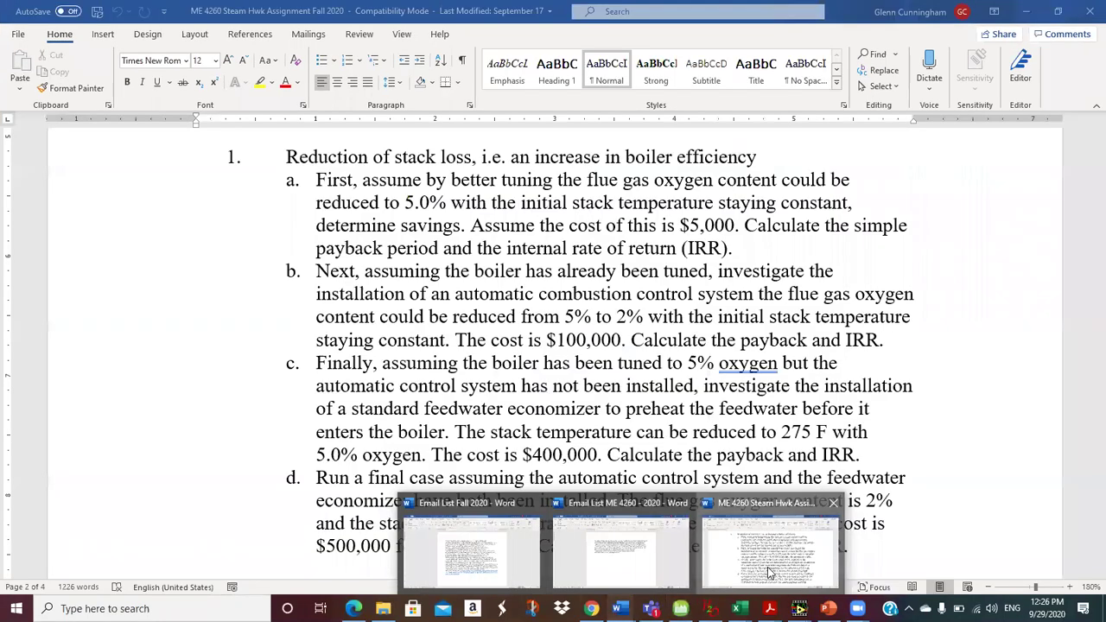
{"action": "left_click", "coordinate": [769, 572]}
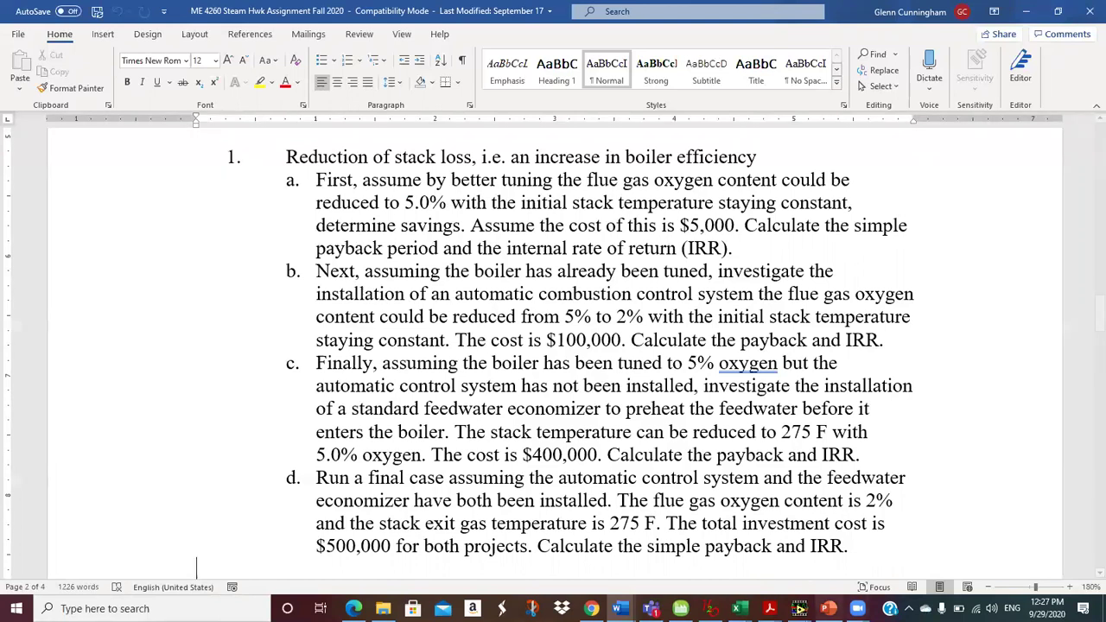
{"action": "left_click", "coordinate": [681, 608]}
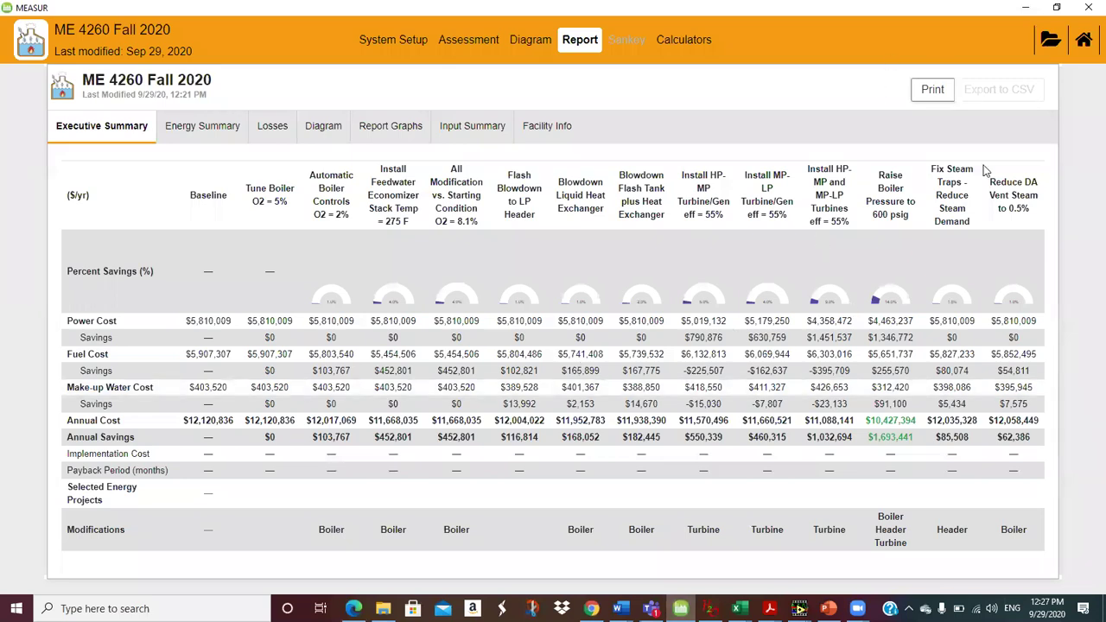
{"action": "left_click", "coordinate": [468, 40]}
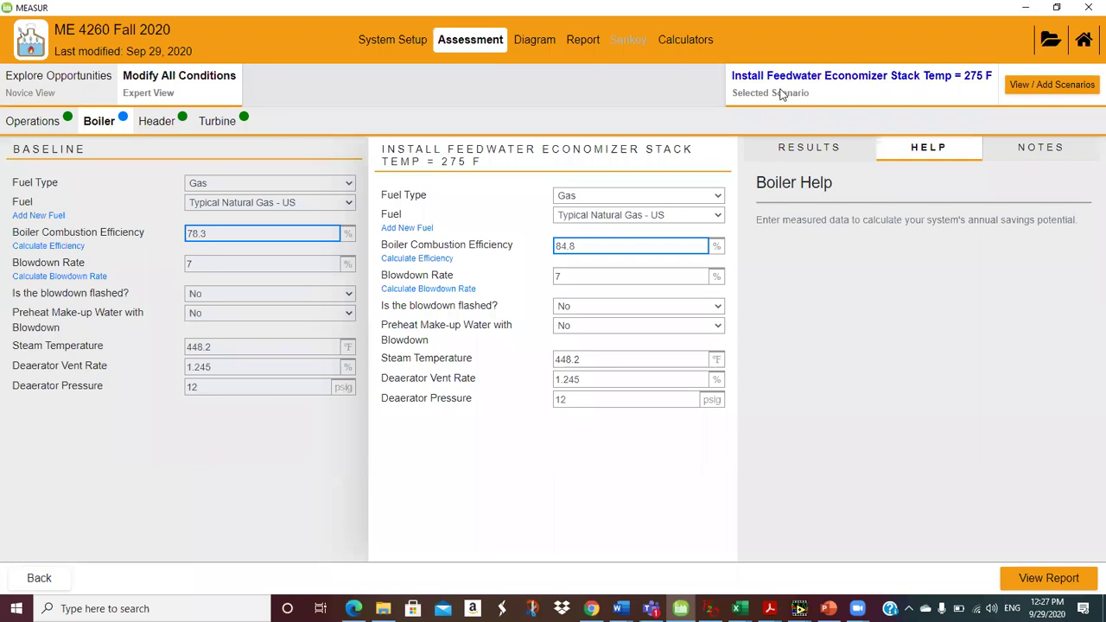
{"action": "left_click", "coordinate": [1025, 85]}
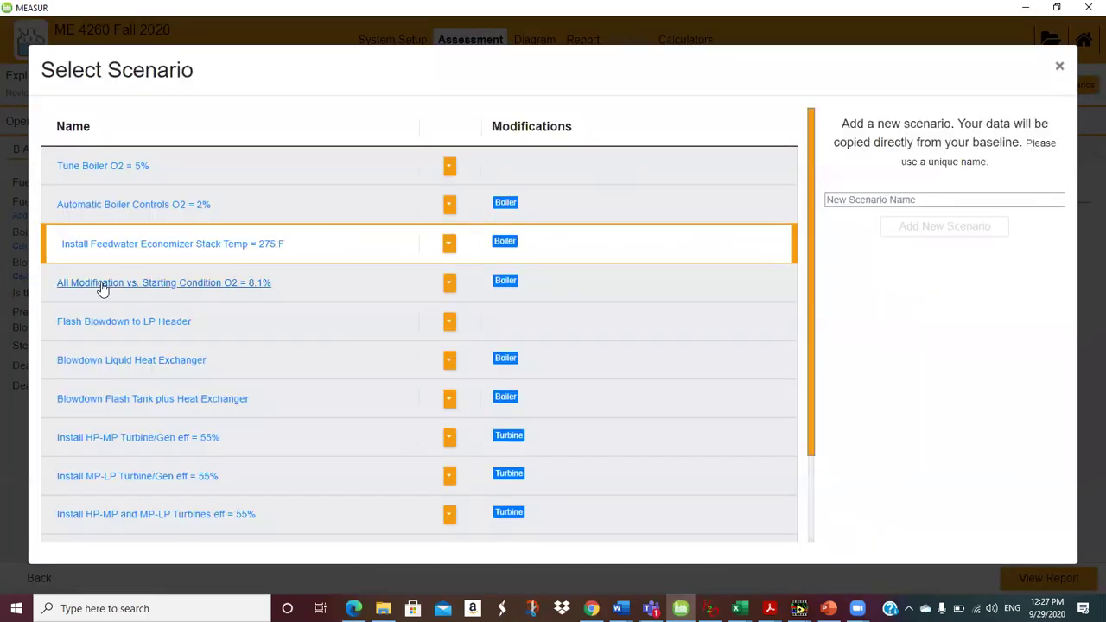
{"action": "left_click", "coordinate": [110, 287]}
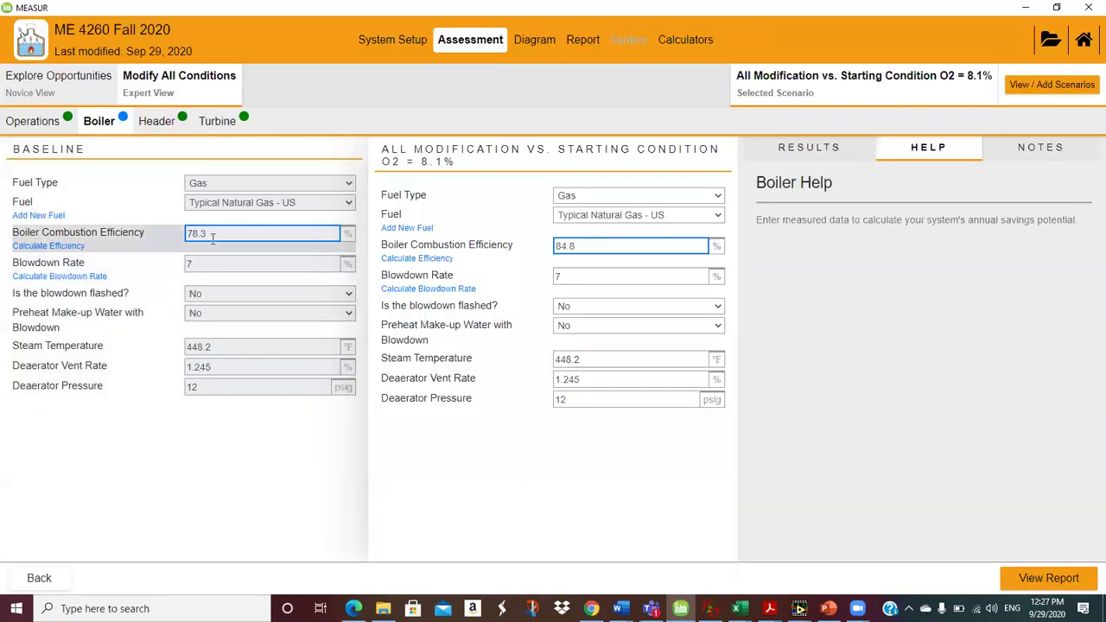
Set the baseline Boiler Combustion Efficiency to 76.1% and open the executive summary report to compare savings.
{"action": "left_click_drag", "start_coordinate": [212, 238], "coordinate": [110, 250]}
{"action": "type", "text": "78.376."}
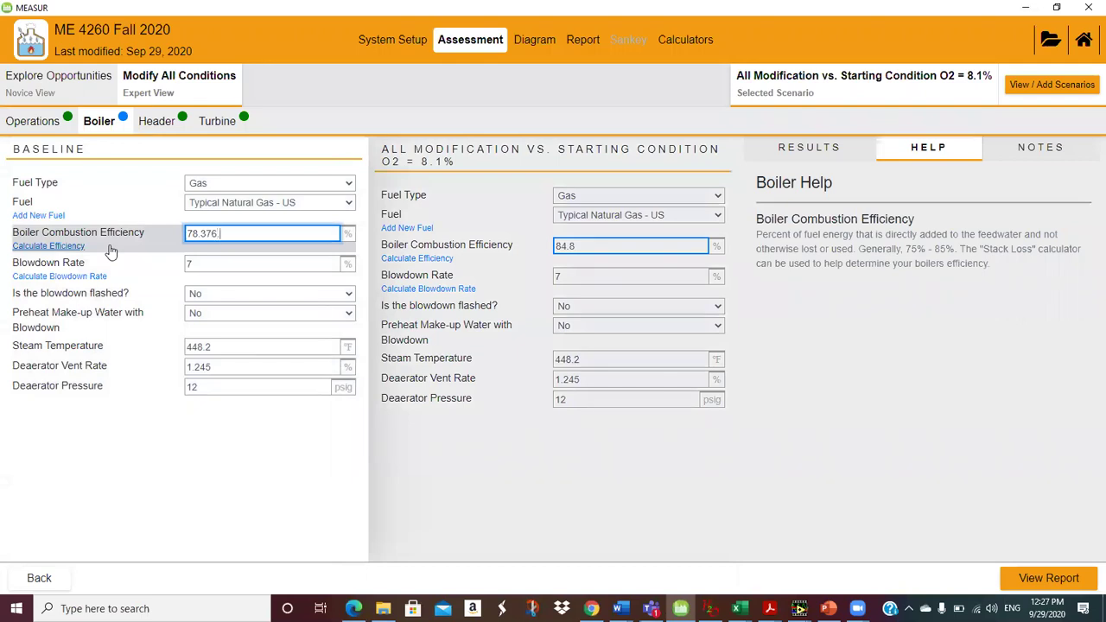
{"action": "type", "text": "1"}
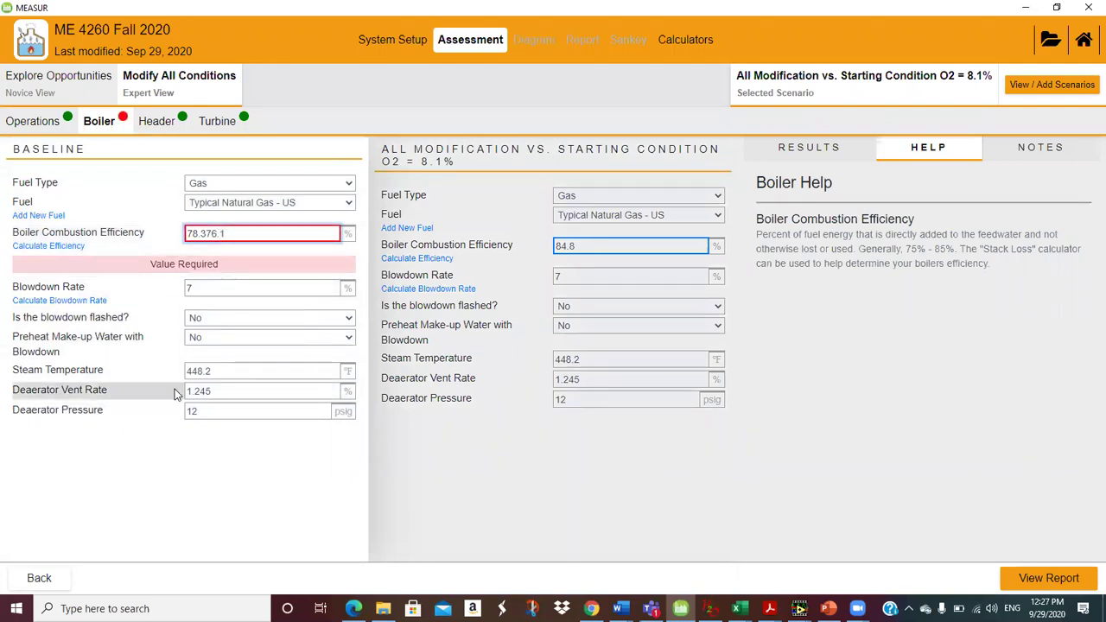
{"action": "key", "text": "BackSpace"}
{"action": "key", "text": "BackSpace"}
{"action": "key", "text": "BackSpace"}
{"action": "key", "text": "BackSpace"}
{"action": "key", "text": "BackSpace"}
{"action": "key", "text": "BackSpace"}
{"action": "key", "text": "BackSpace"}
{"action": "key", "text": "BackSpace"}
{"action": "type", "text": "76.1"}
{"action": "double_click", "coordinate": [171, 490]}
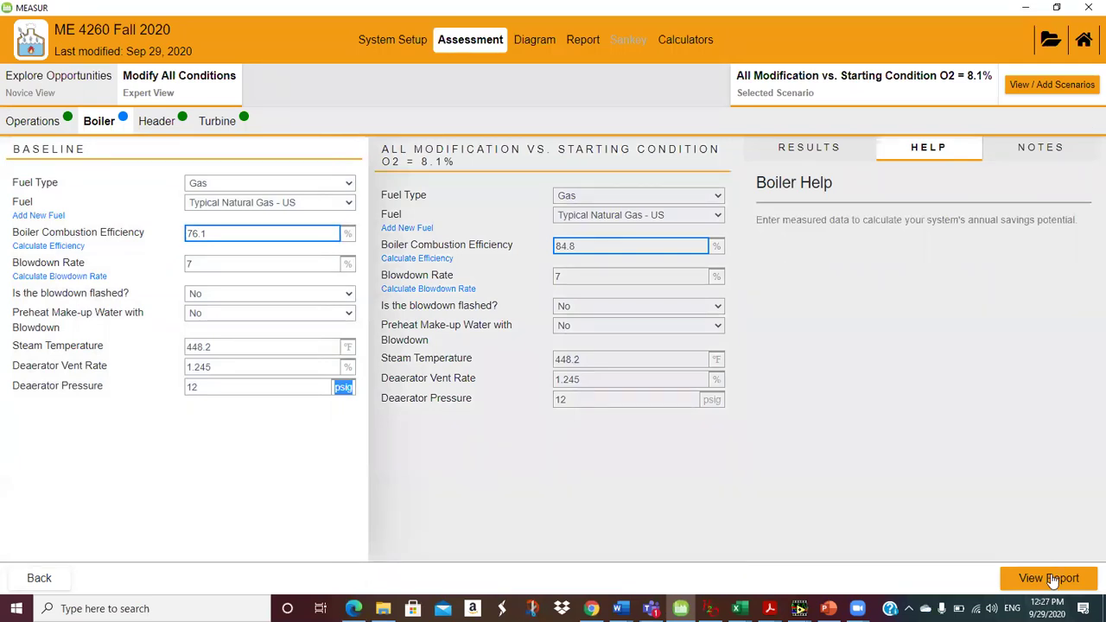
{"action": "left_click", "coordinate": [1050, 578]}
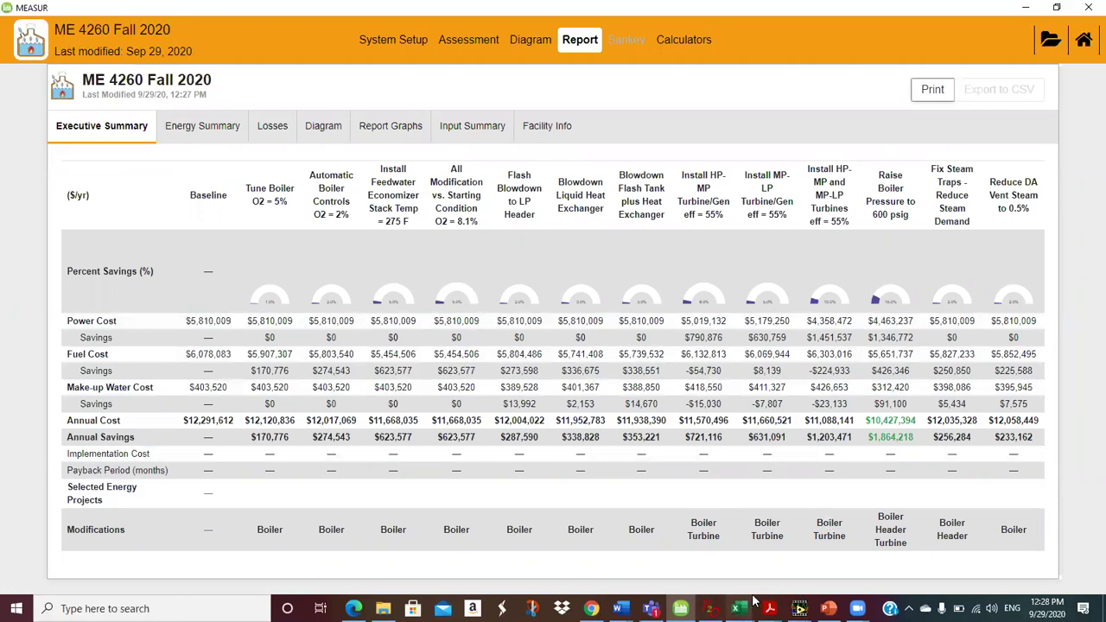
Switch to Measur Hwk 2020.pdf and review part d's combined modifications and problem 2a on the blowdown flash tank.
{"action": "mouse_move", "coordinate": [769, 608]}
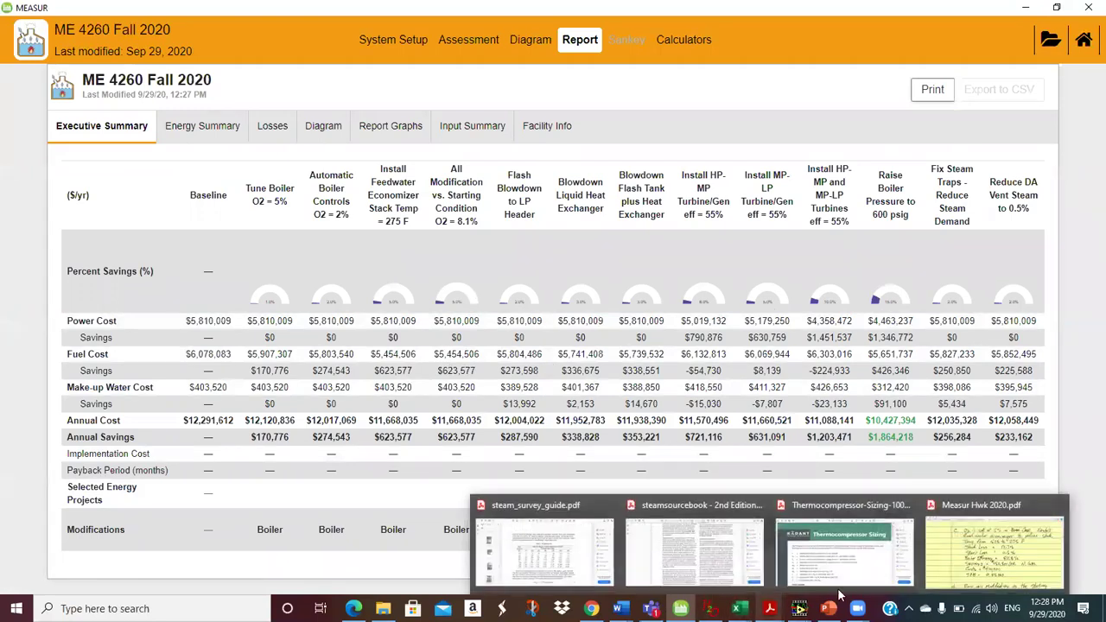
{"action": "left_click", "coordinate": [978, 550]}
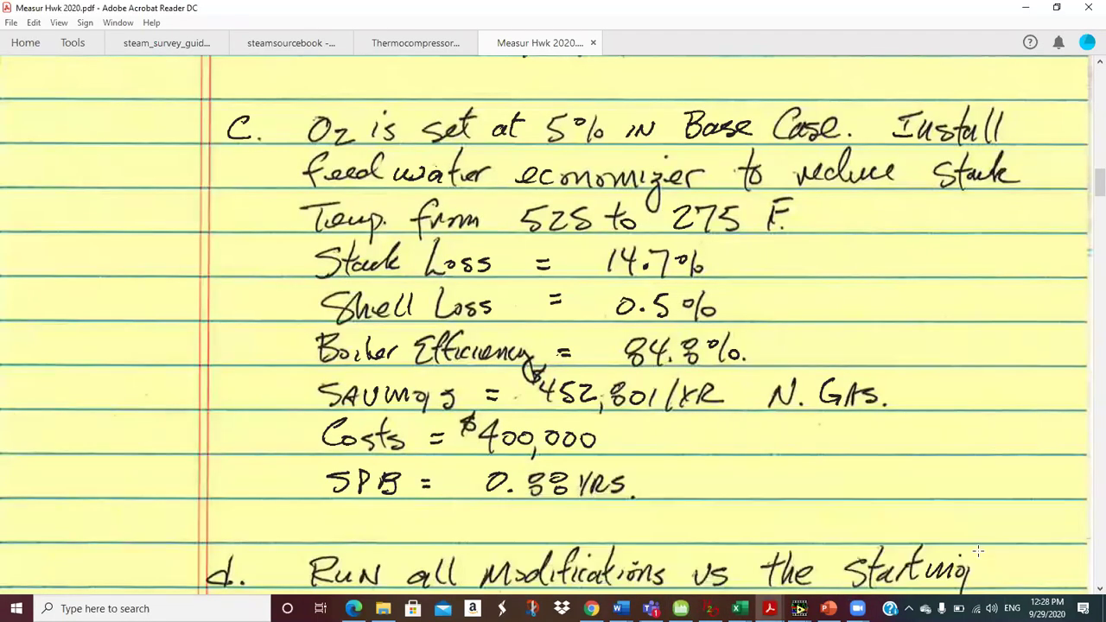
{"action": "scroll", "coordinate": [978, 550], "scroll_direction": "down", "scroll_amount": 5}
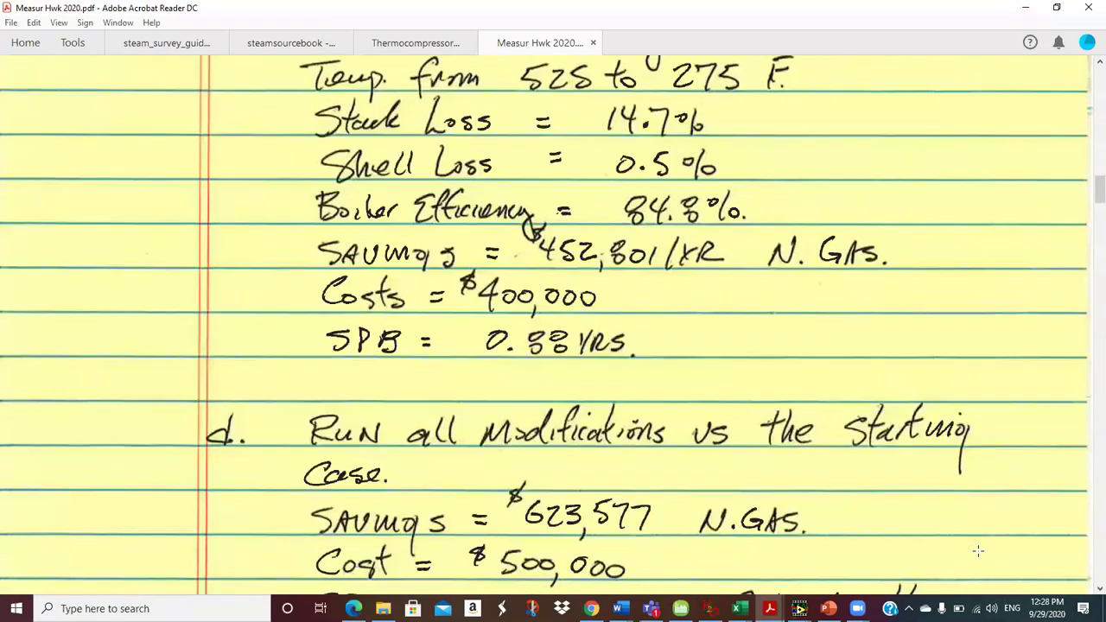
{"action": "scroll", "coordinate": [978, 550], "scroll_direction": "down", "scroll_amount": 3}
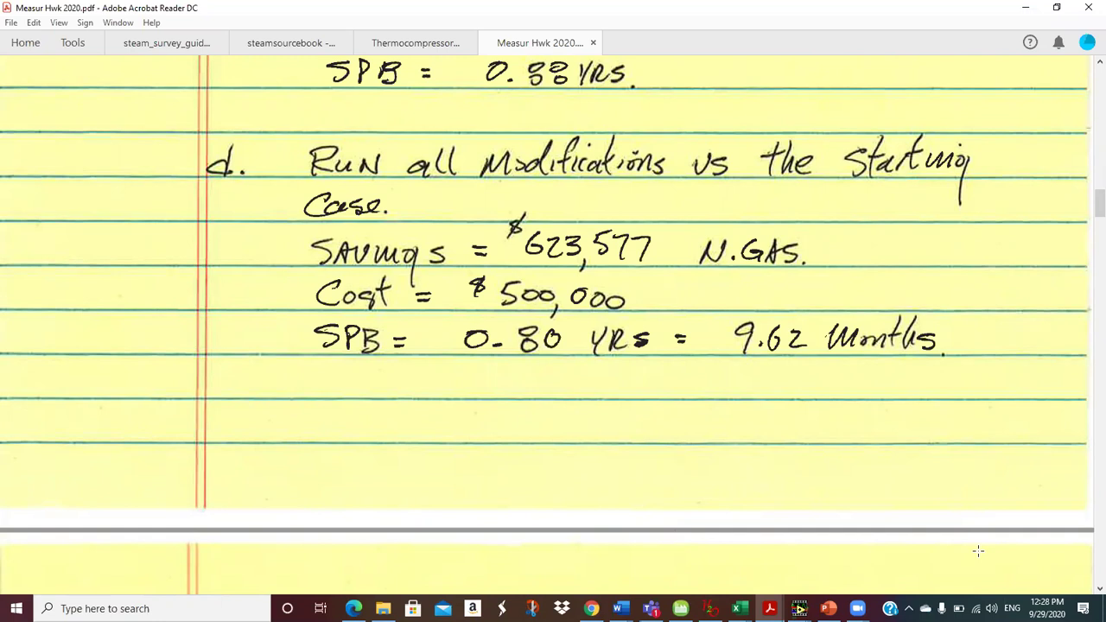
{"action": "scroll", "coordinate": [978, 550], "scroll_direction": "down", "scroll_amount": 5}
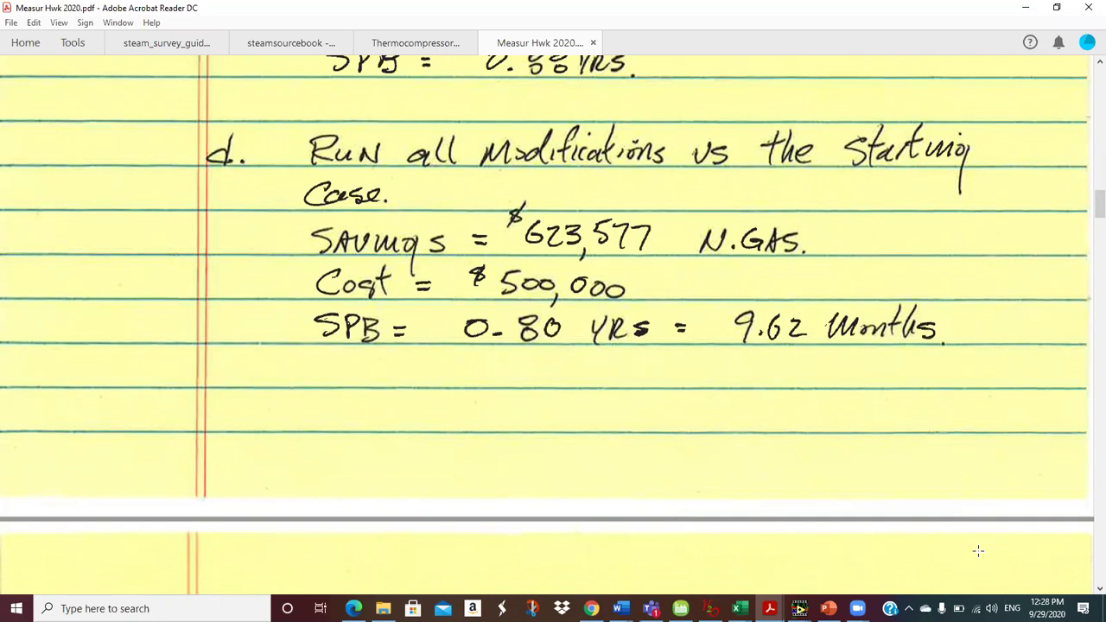
{"action": "scroll", "coordinate": [978, 551], "scroll_direction": "down", "scroll_amount": 5}
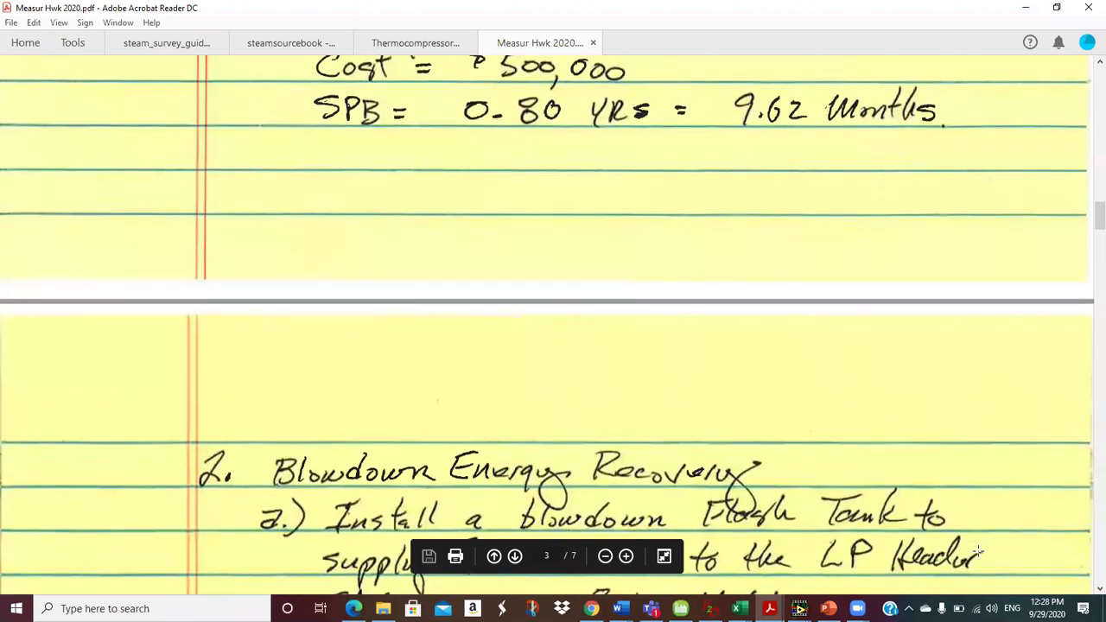
{"action": "scroll", "coordinate": [978, 551], "scroll_direction": "down", "scroll_amount": 3}
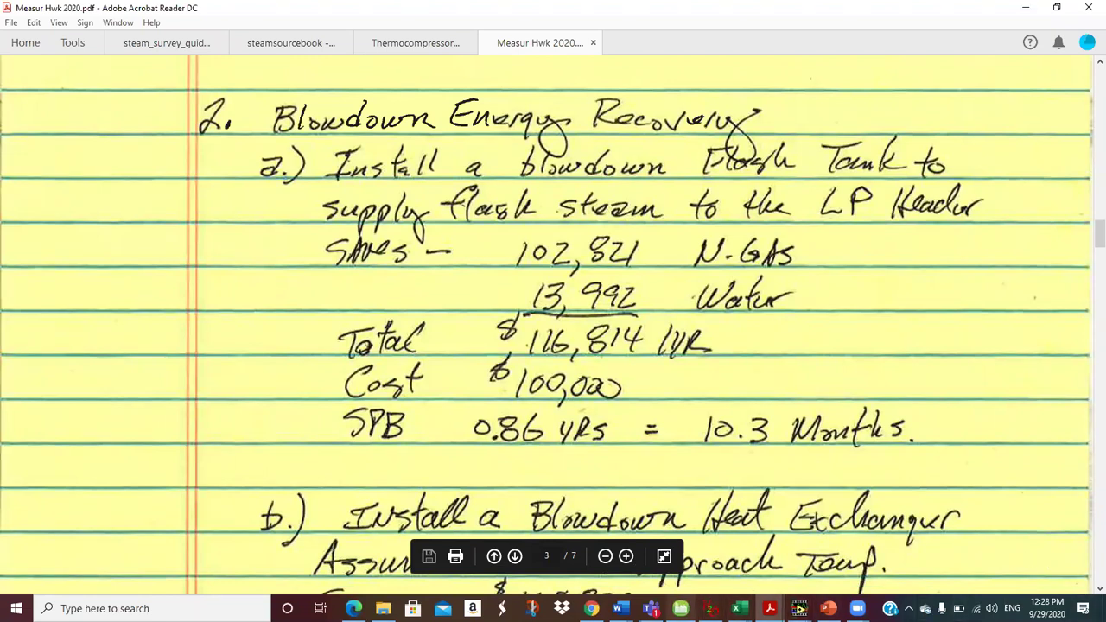
Return to the MEASUR assessment and select the Flash Blowdown to LP Header scenario.
{"action": "left_click", "coordinate": [681, 608]}
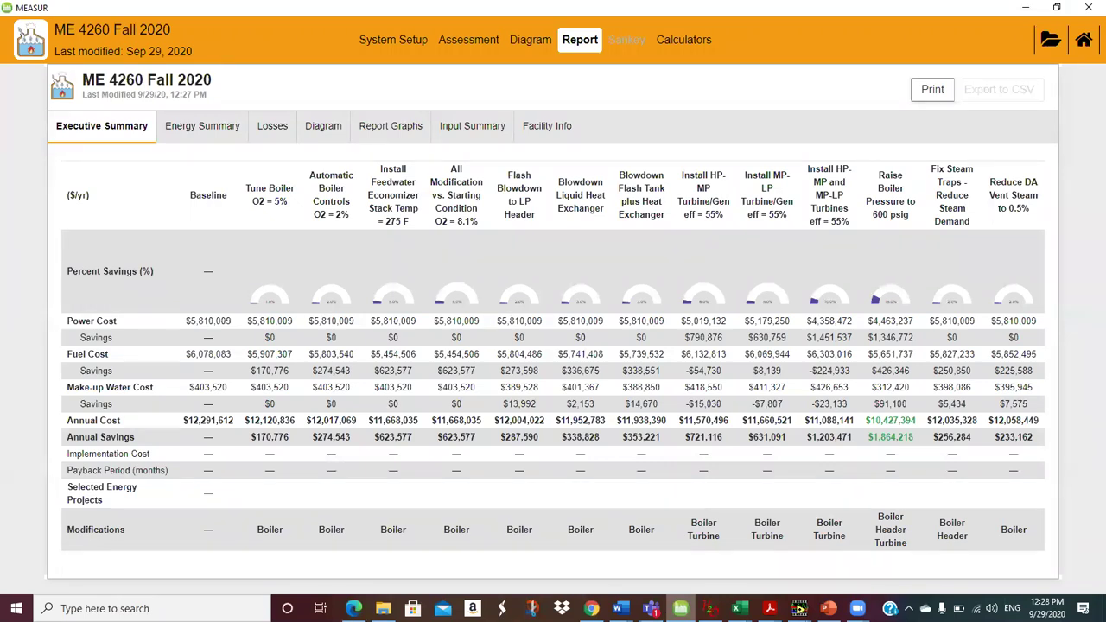
{"action": "left_click", "coordinate": [467, 41]}
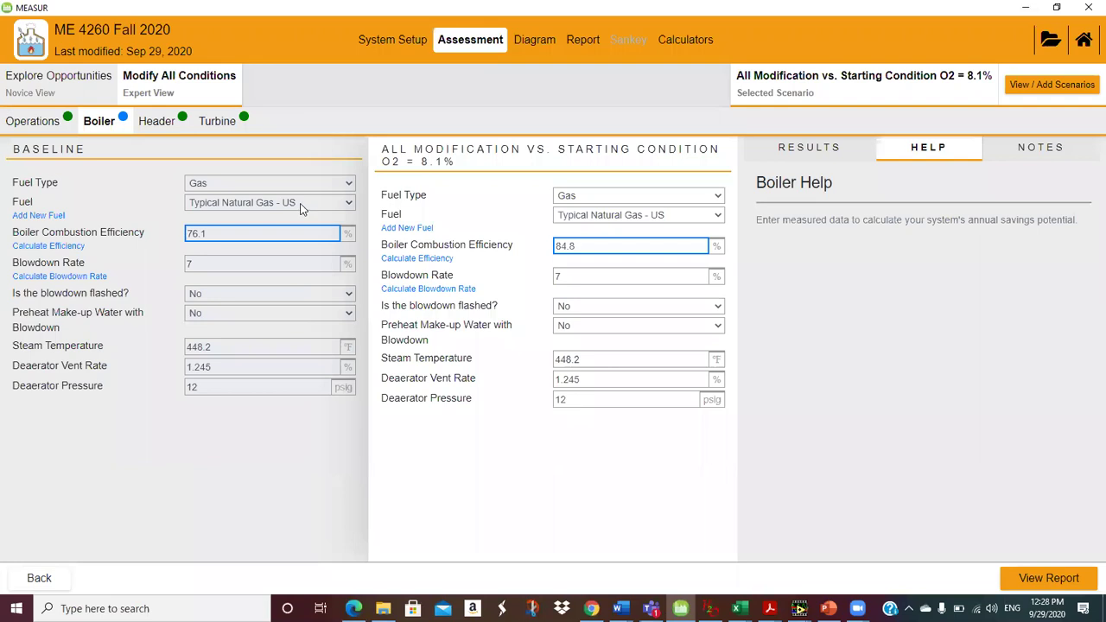
{"action": "left_click", "coordinate": [235, 227]}
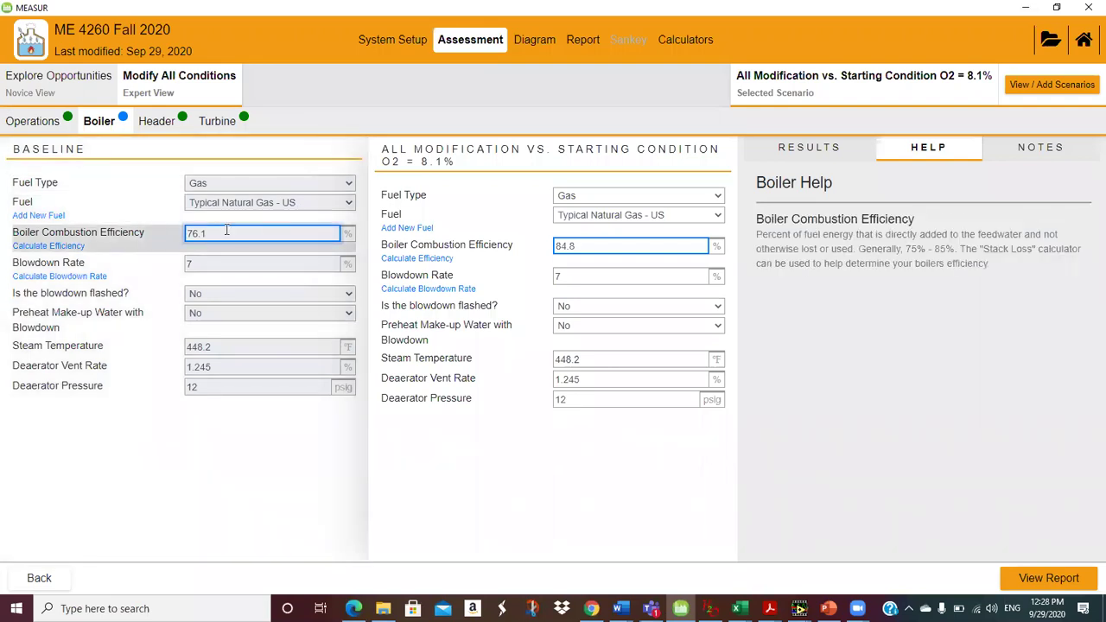
{"action": "left_click", "coordinate": [1065, 84]}
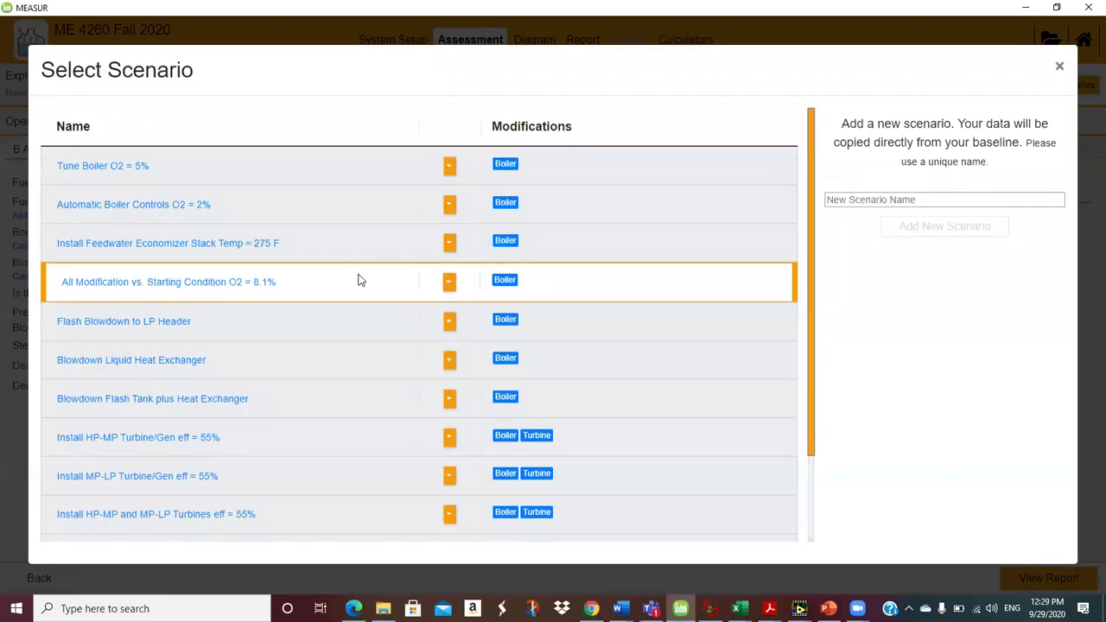
{"action": "left_click", "coordinate": [158, 320]}
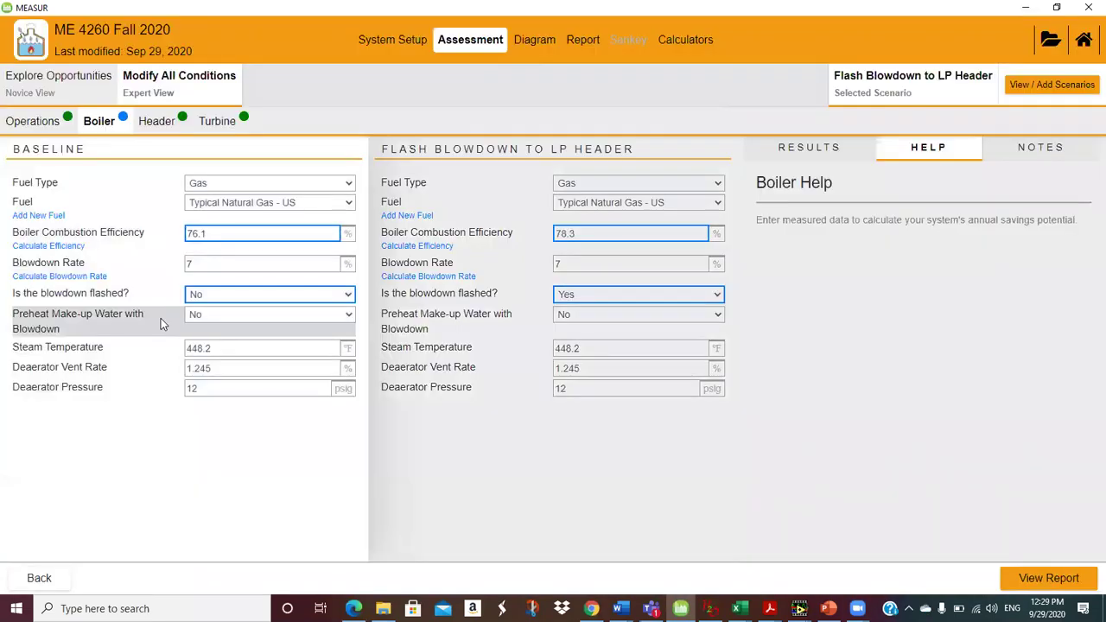
Set the baseline Boiler Combustion Efficiency to 78.3%.
{"action": "double_click", "coordinate": [223, 232]}
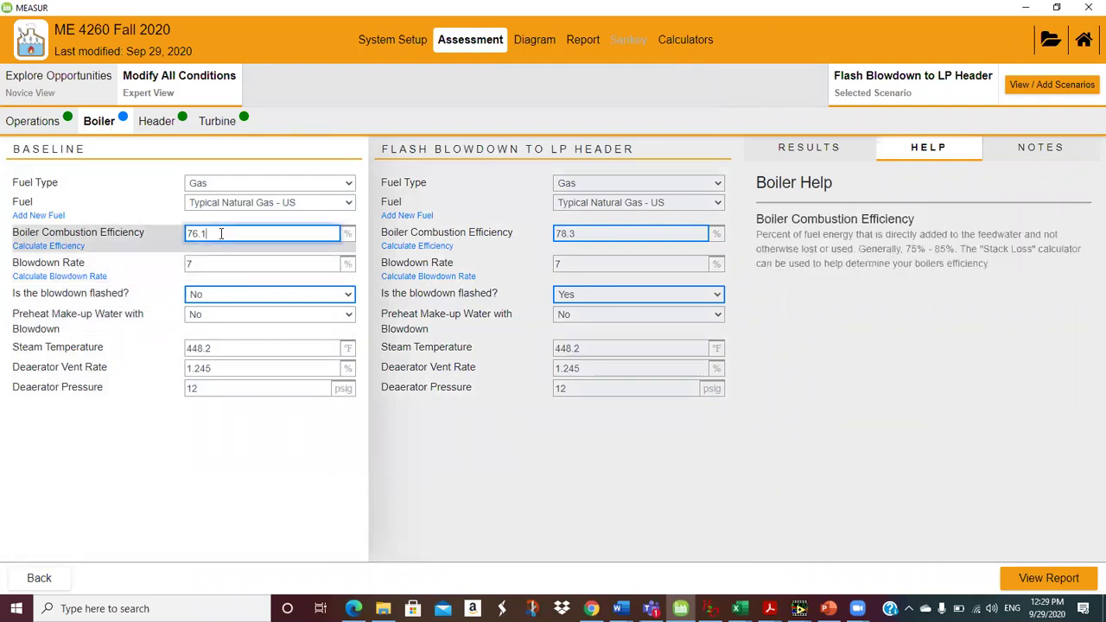
{"action": "type", "text": "78.3"}
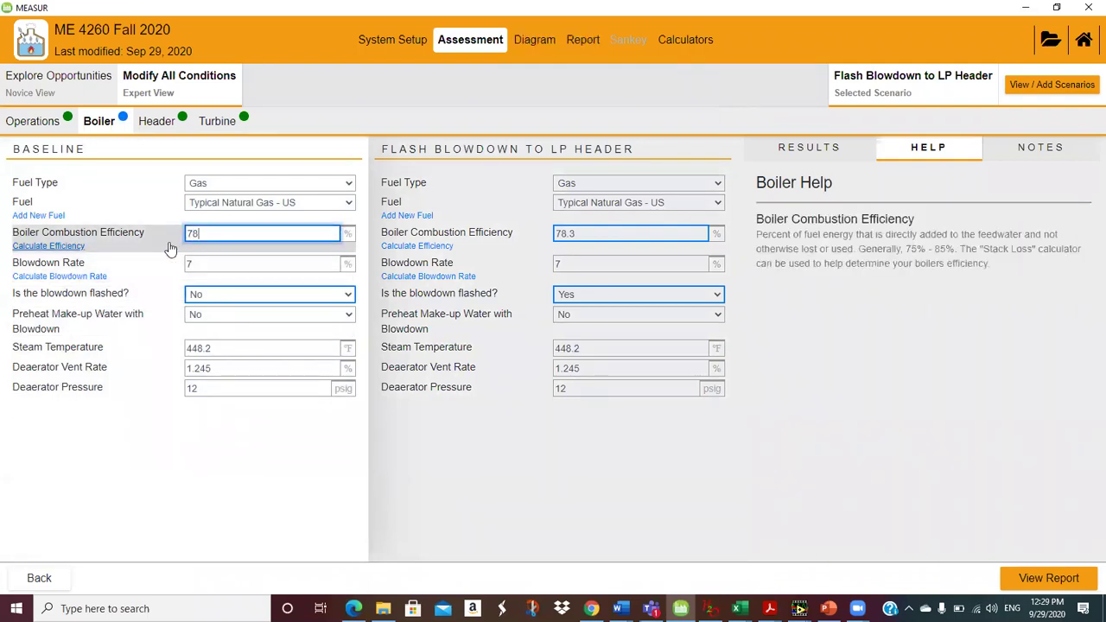
{"action": "left_click", "coordinate": [207, 498]}
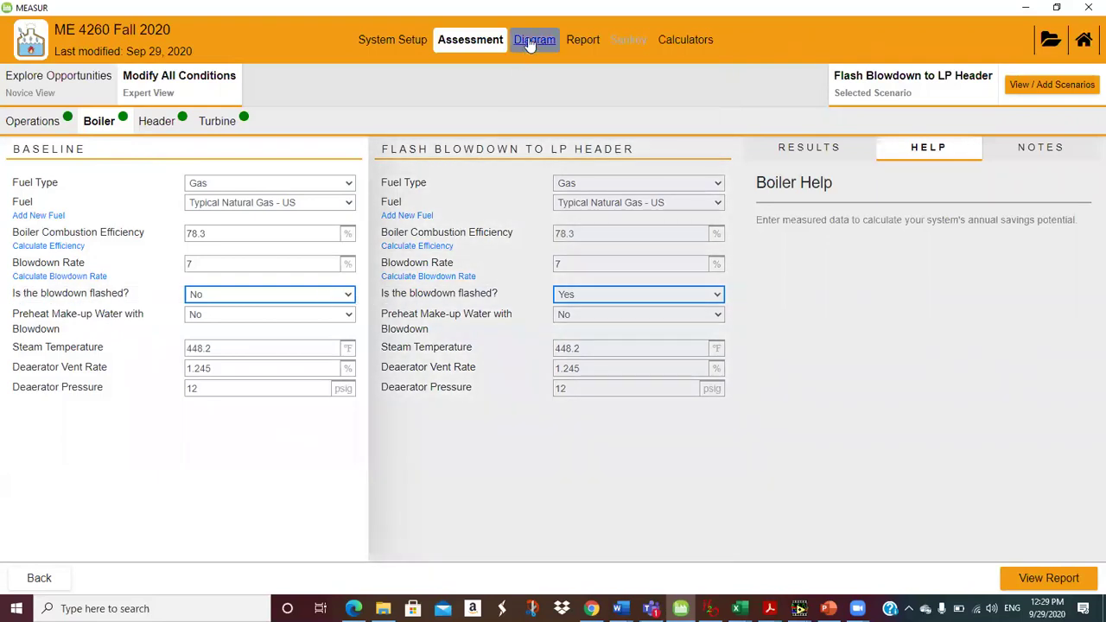
Show the steam system diagram for the Flash Blowdown to LP Header scenario, fitted fully in view.
{"action": "left_click", "coordinate": [533, 41]}
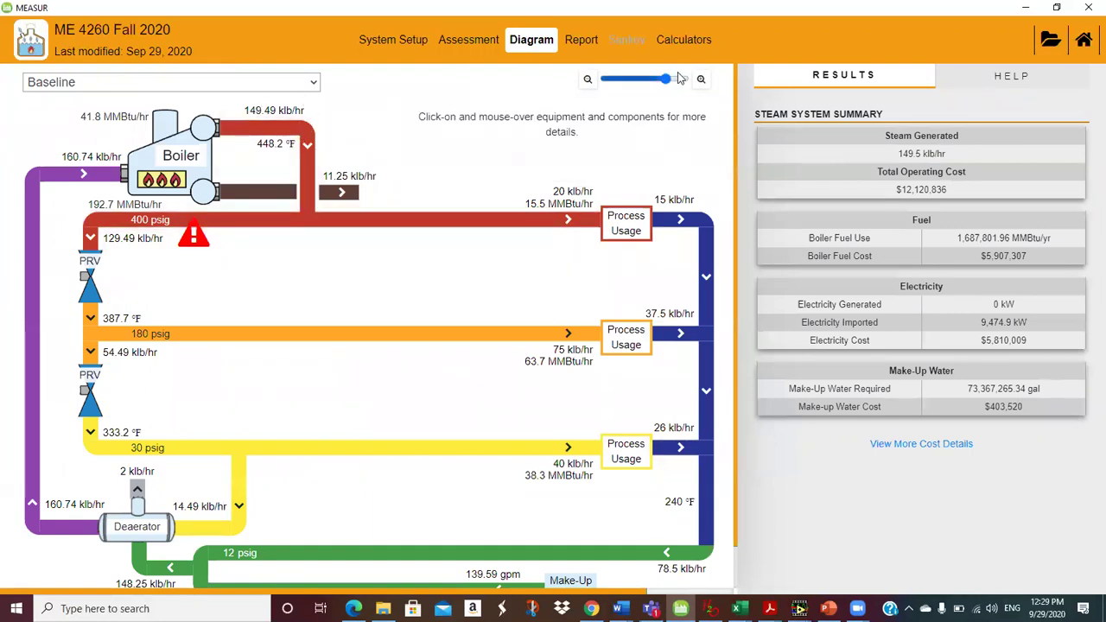
{"action": "left_click", "coordinate": [586, 84]}
{"action": "left_click", "coordinate": [587, 87]}
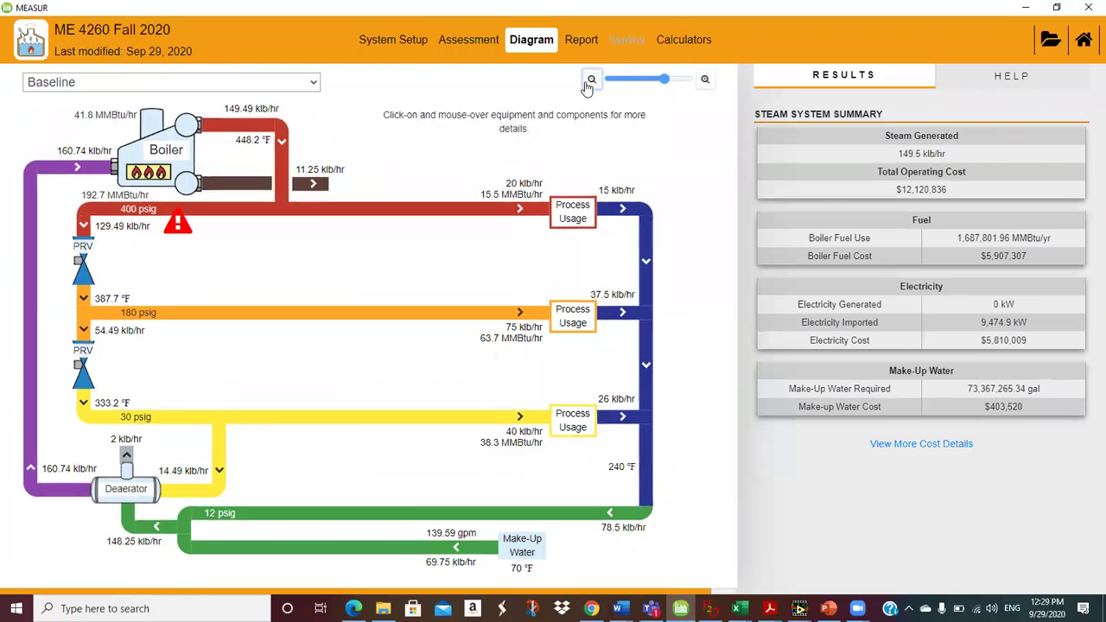
{"action": "left_click", "coordinate": [588, 83]}
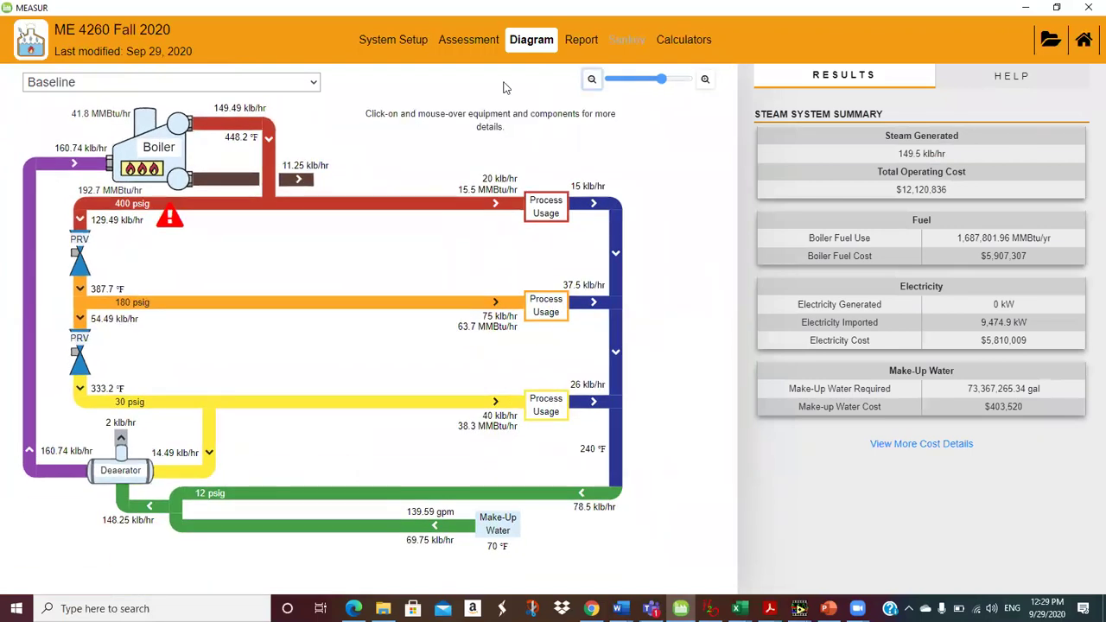
{"action": "left_click", "coordinate": [315, 83]}
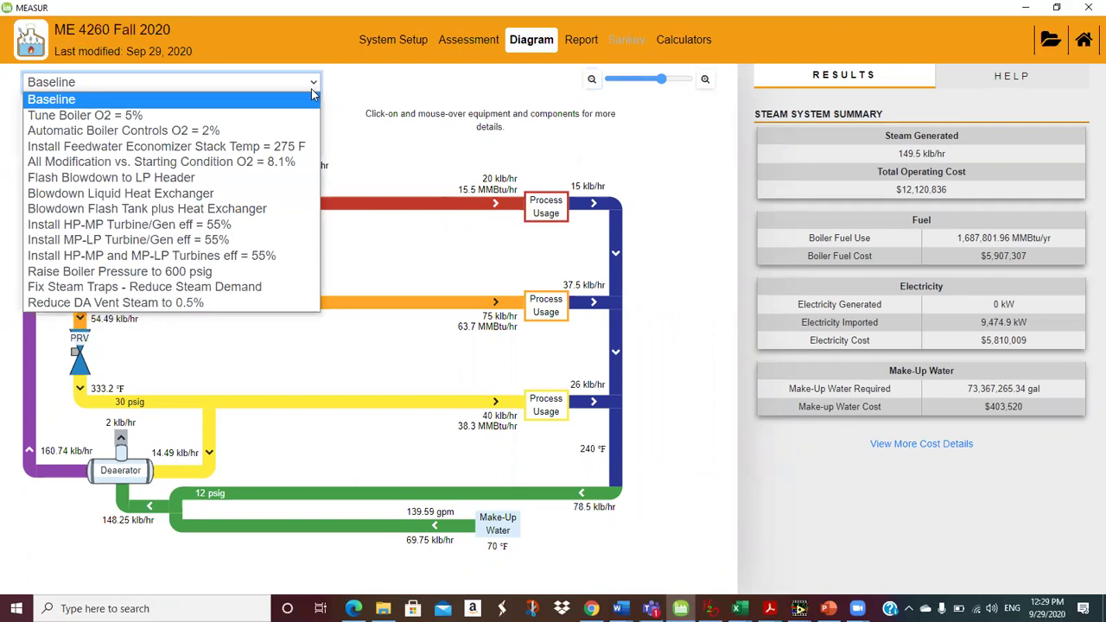
{"action": "left_click", "coordinate": [261, 179]}
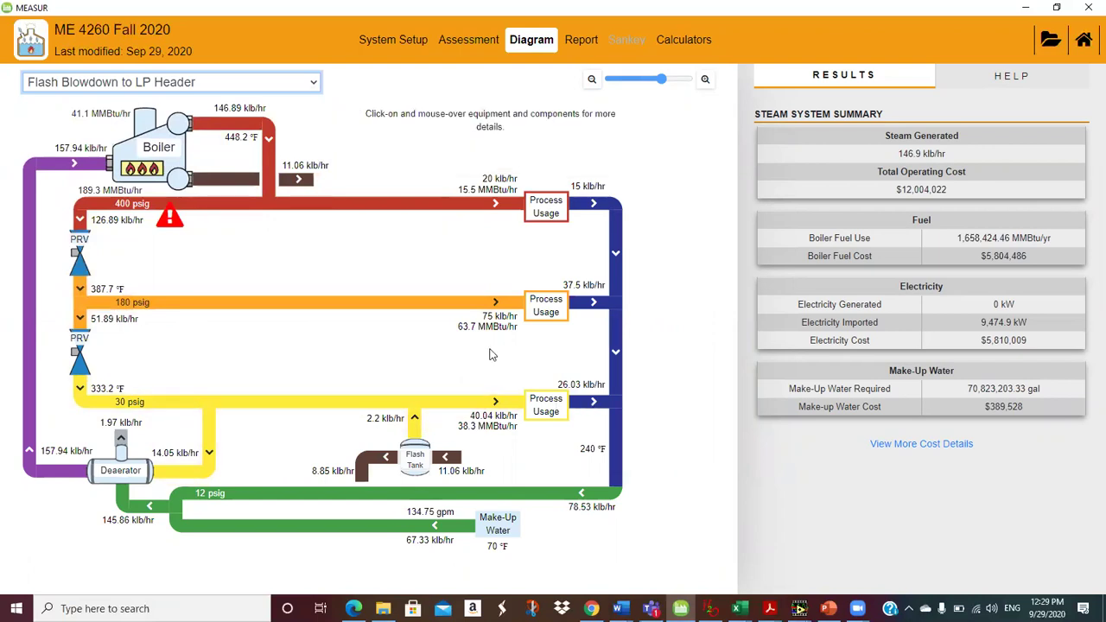
Examine the boiler blowdown, flash tank and LP header details on the Flash Blowdown to LP Header diagram.
{"action": "mouse_move", "coordinate": [207, 180]}
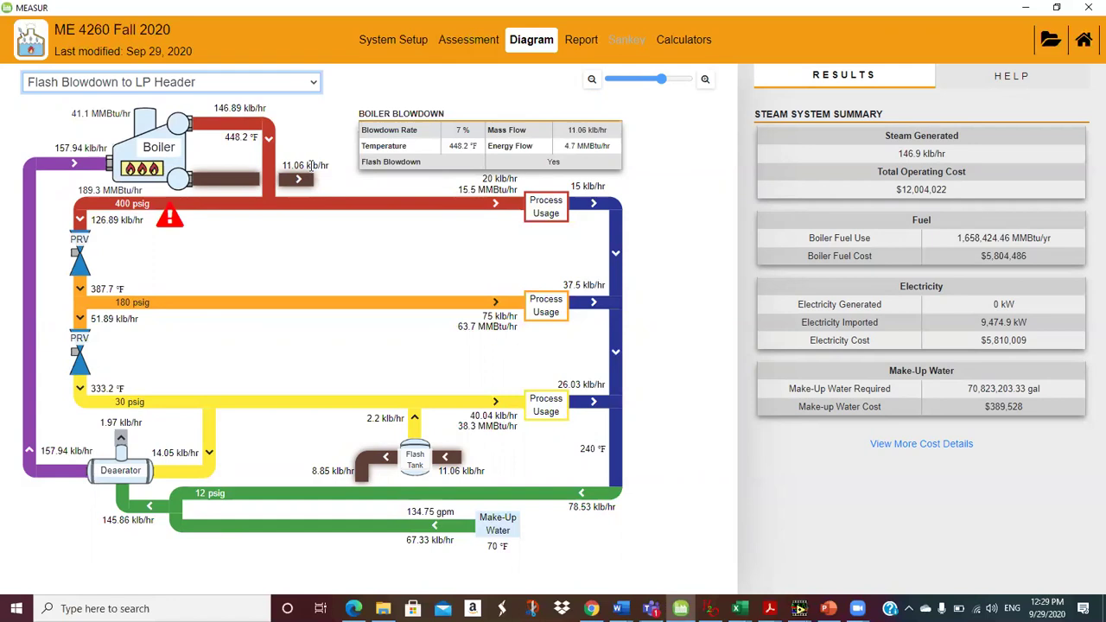
{"action": "mouse_move", "coordinate": [187, 181]}
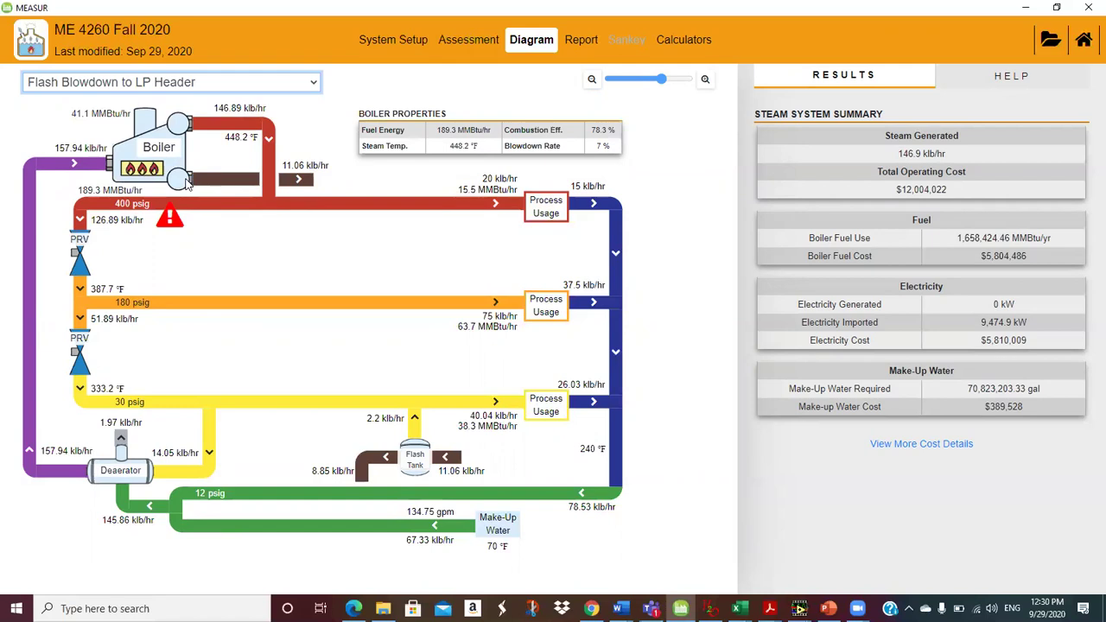
{"action": "mouse_move", "coordinate": [473, 404]}
{"action": "mouse_move", "coordinate": [462, 465]}
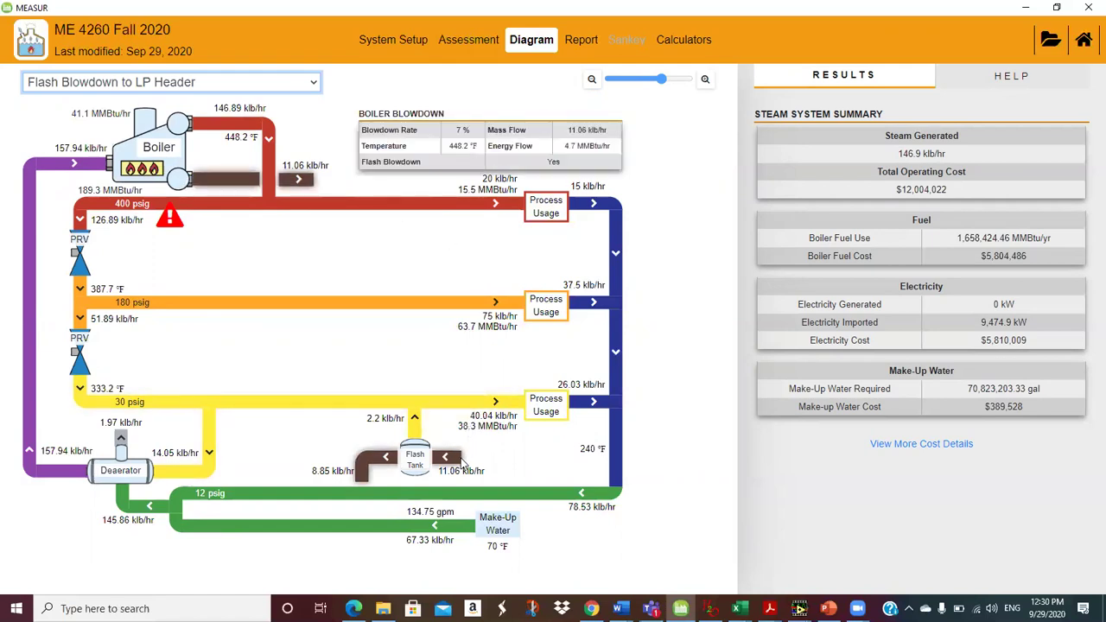
{"action": "mouse_move", "coordinate": [417, 401]}
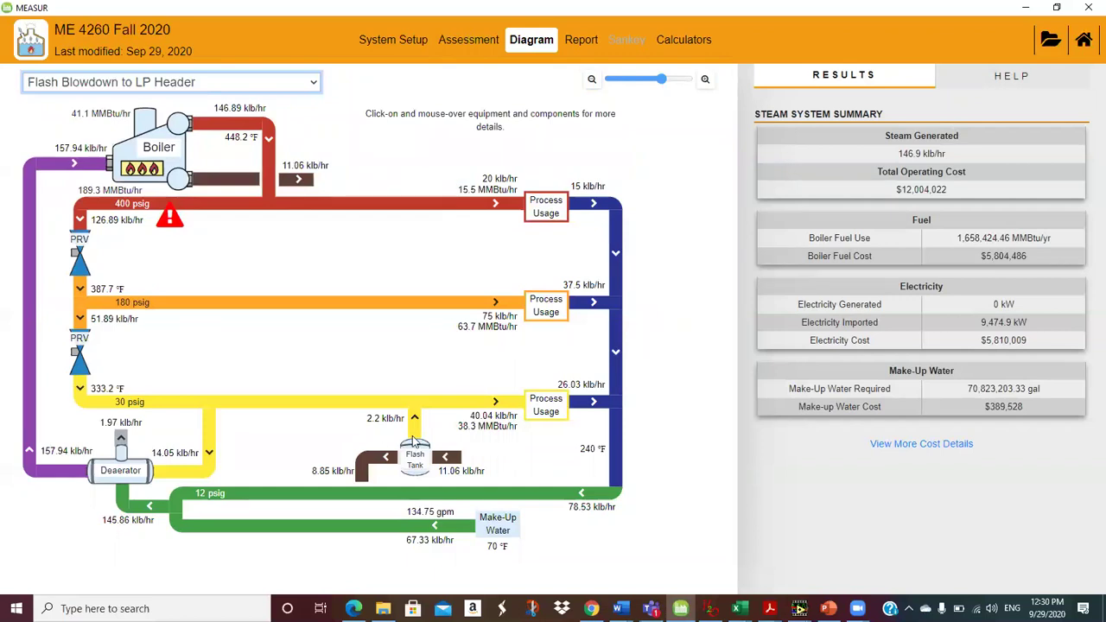
{"action": "mouse_move", "coordinate": [415, 441]}
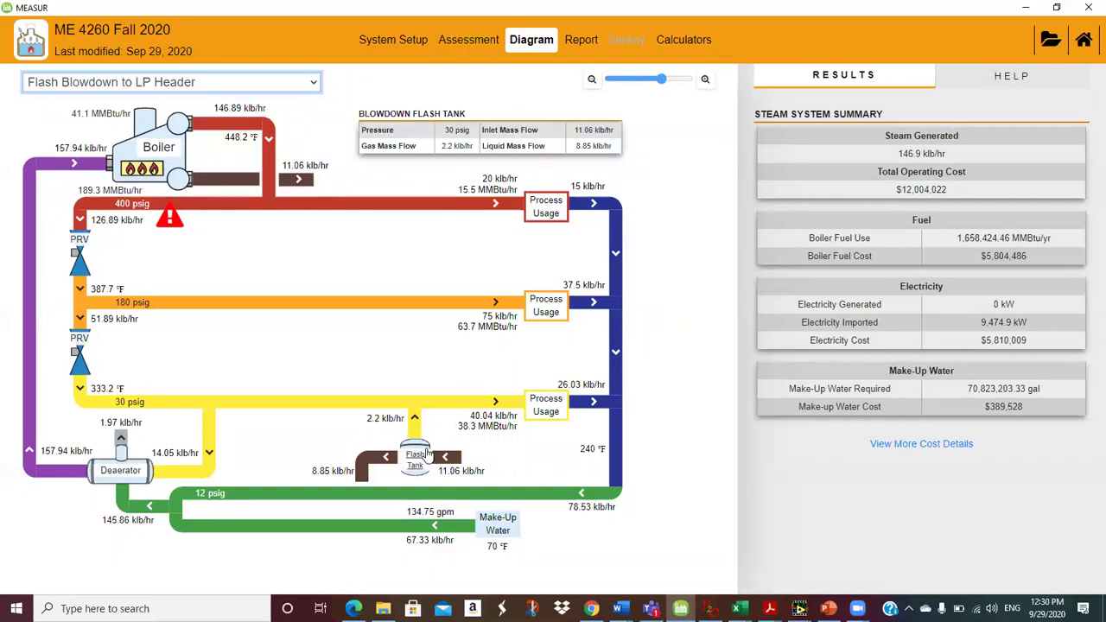
{"action": "mouse_move", "coordinate": [260, 403]}
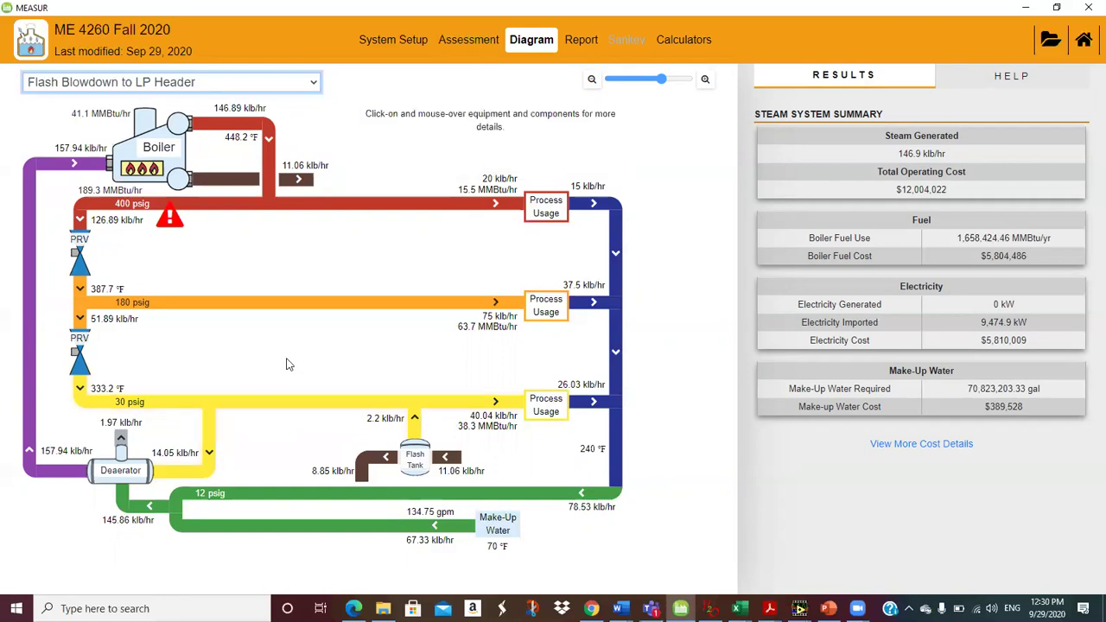
{"action": "mouse_move", "coordinate": [425, 464]}
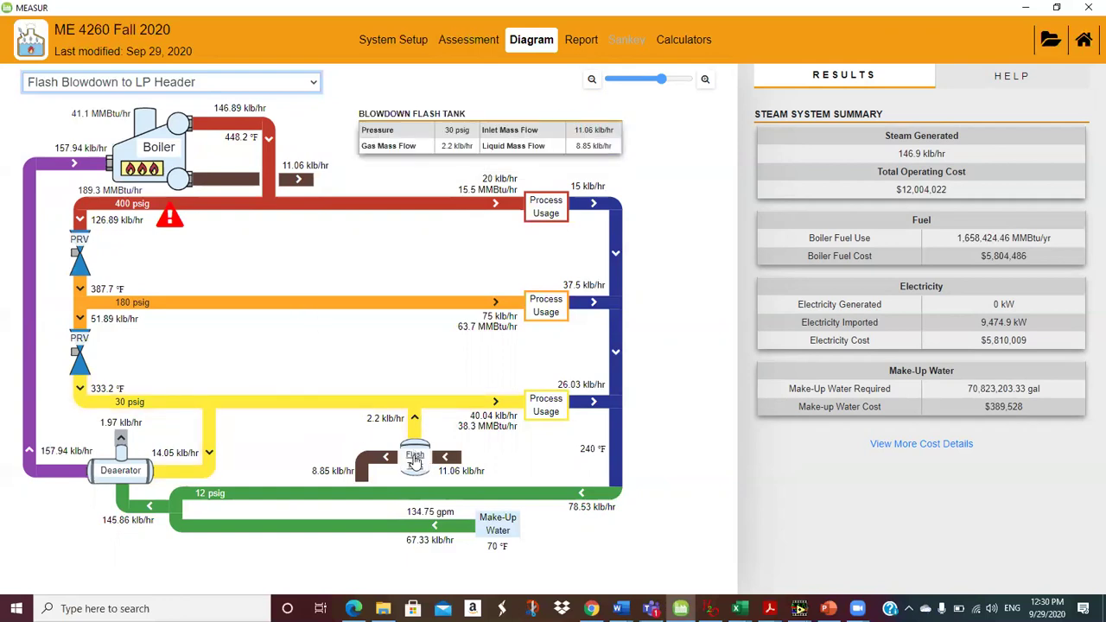
{"action": "mouse_move", "coordinate": [374, 389]}
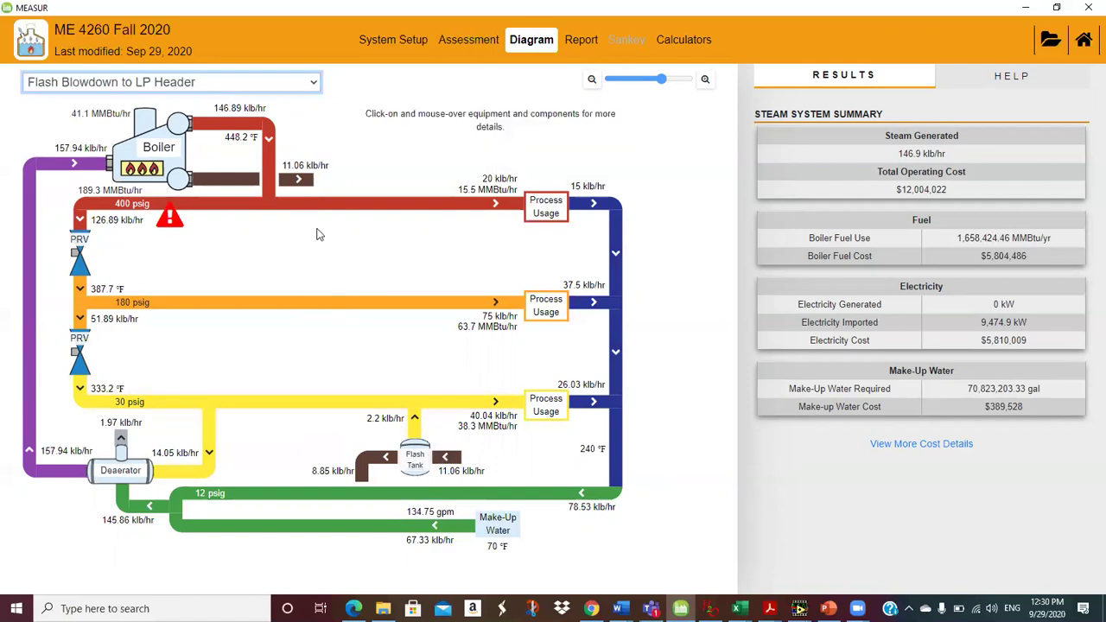
{"action": "mouse_move", "coordinate": [304, 188]}
Open the Flash Tank calculator and set the inlet pressure to 400 psig, keeping Quality as the known variable.
{"action": "left_click", "coordinate": [673, 40]}
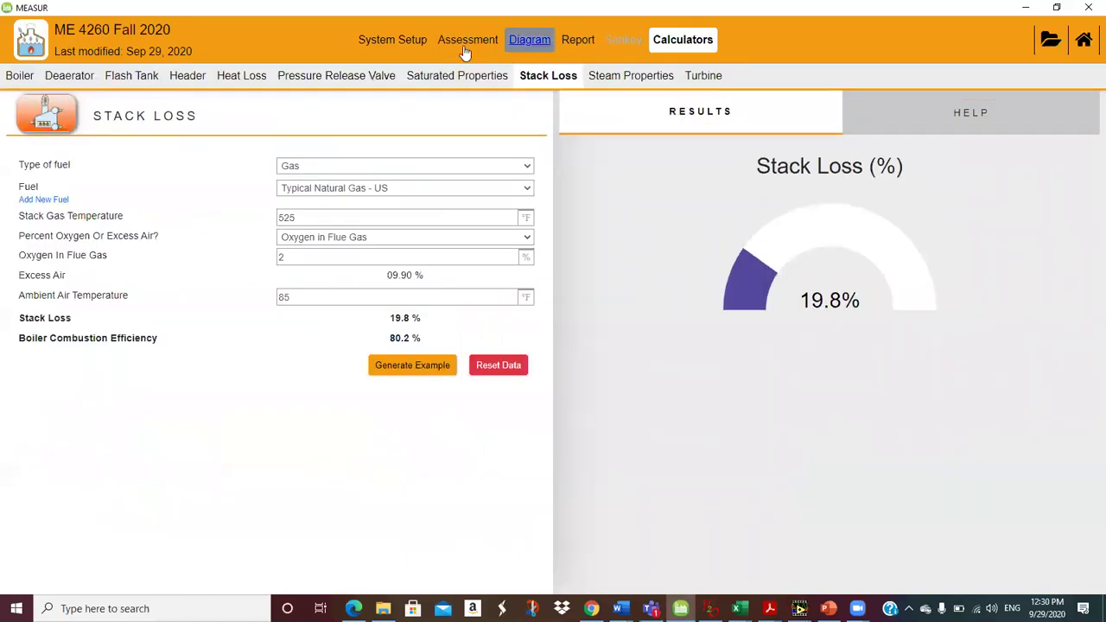
{"action": "left_click", "coordinate": [137, 76]}
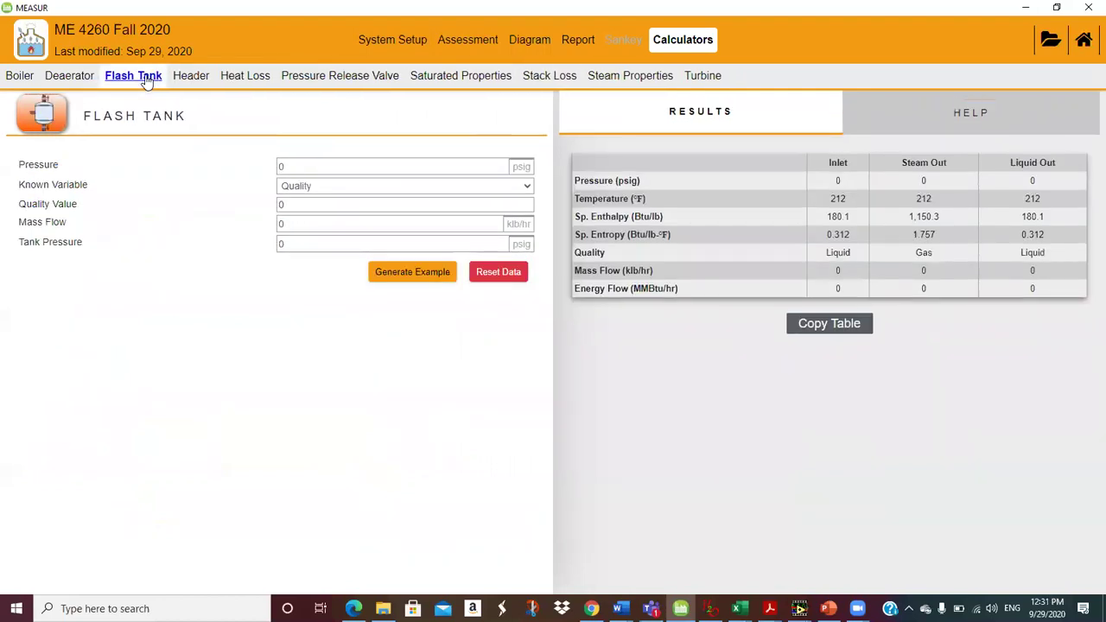
{"action": "left_click", "coordinate": [311, 166]}
{"action": "type", "text": "400"}
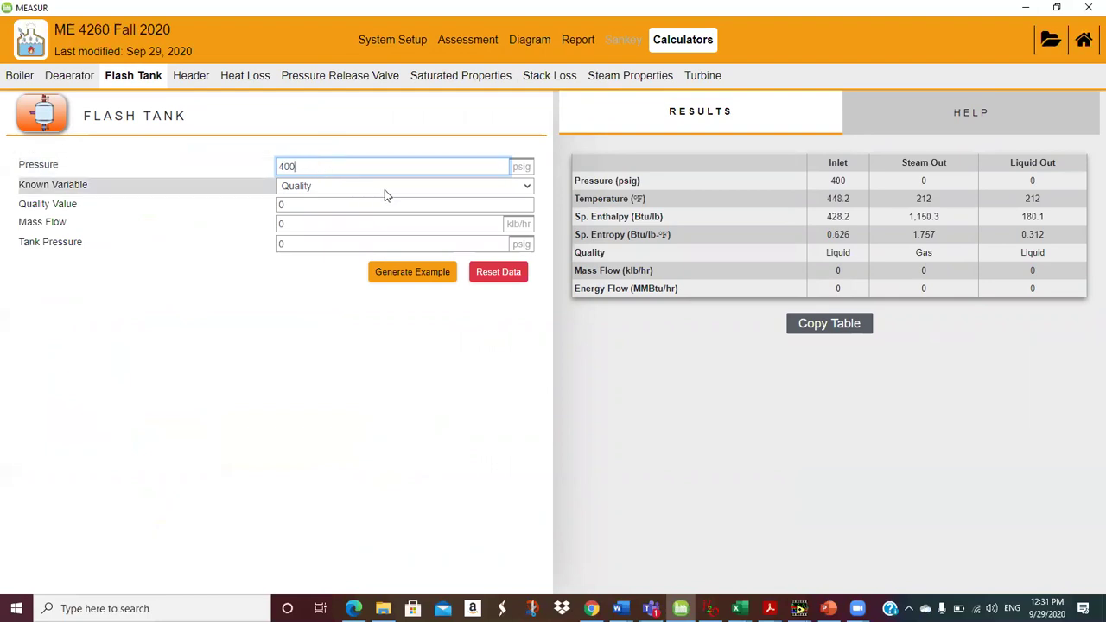
{"action": "left_click", "coordinate": [527, 189]}
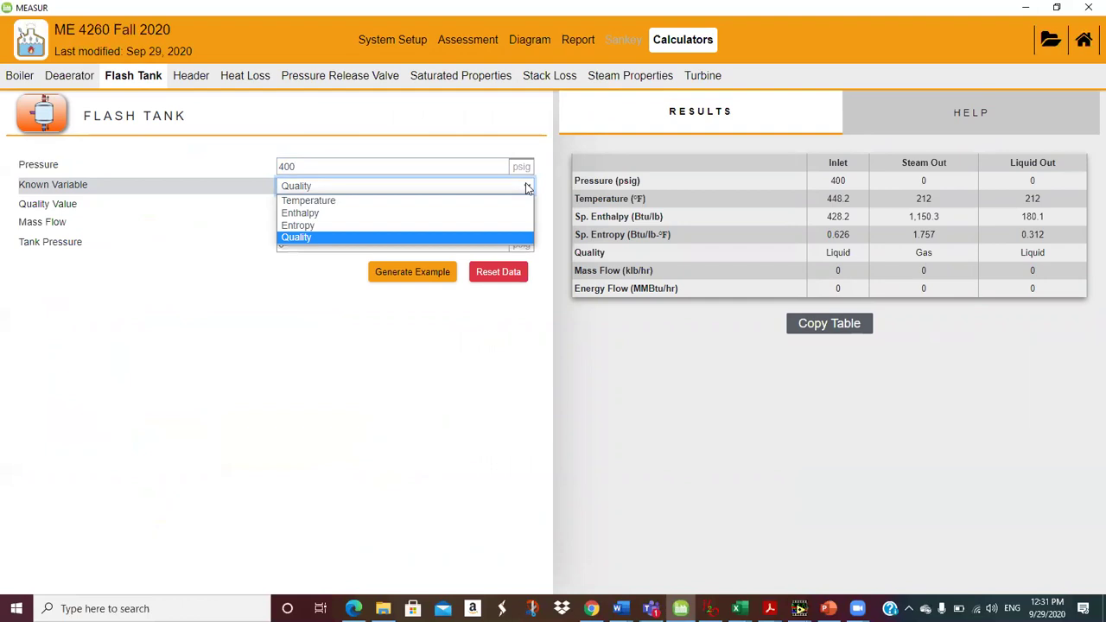
{"action": "left_click", "coordinate": [434, 323]}
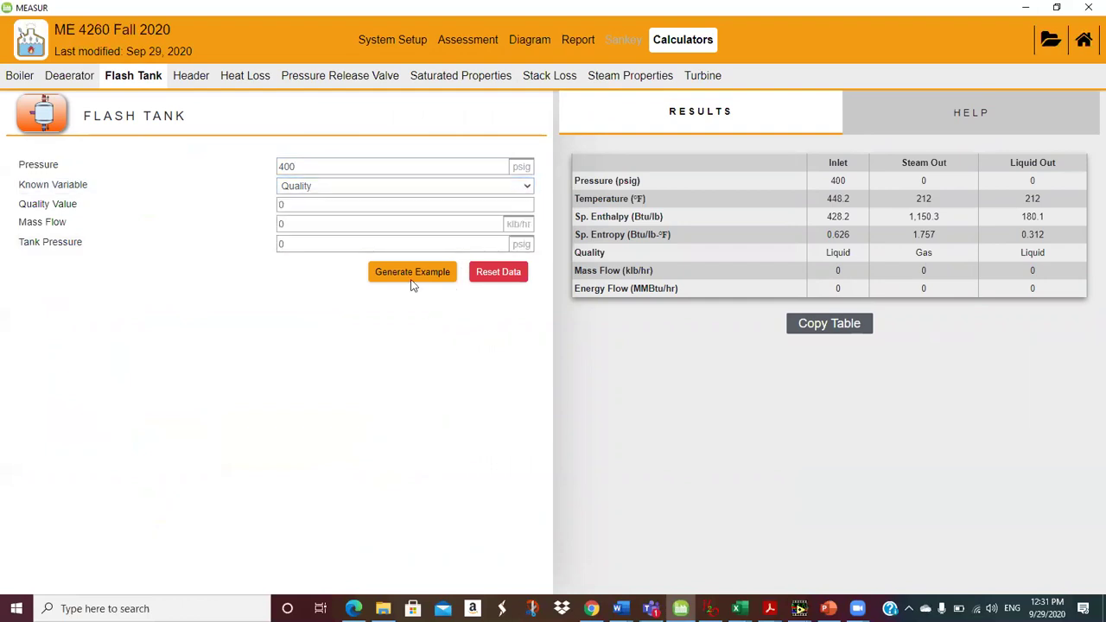
Set the flash tank's mass flow to 11060 and its tank pressure to 30 psig.
{"action": "left_click", "coordinate": [366, 223]}
{"action": "type", "text": "11060"}
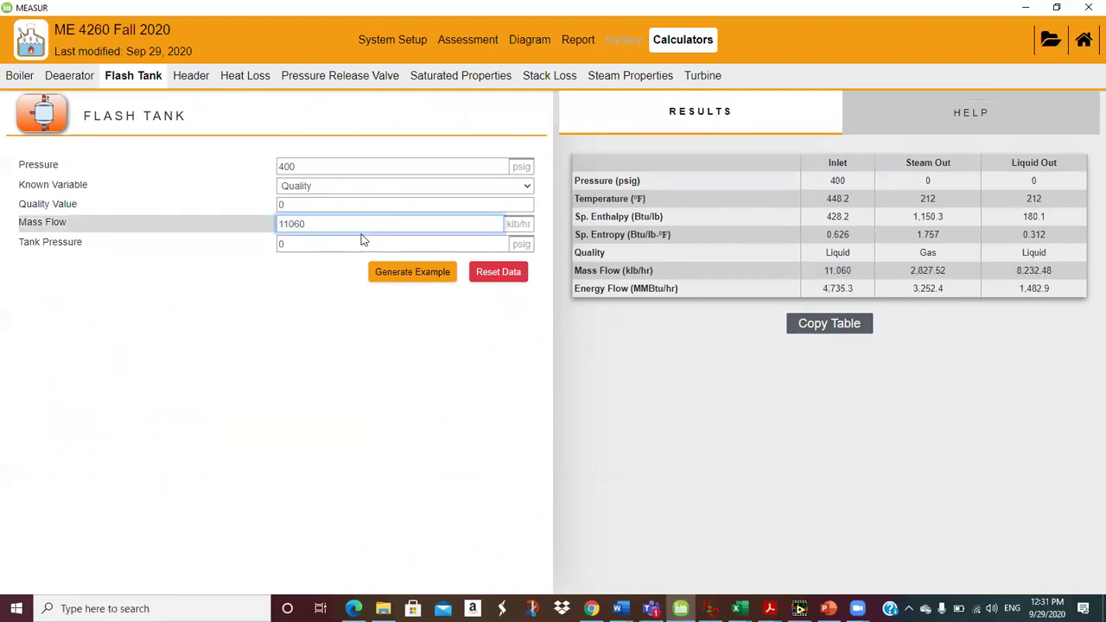
{"action": "left_click", "coordinate": [351, 244]}
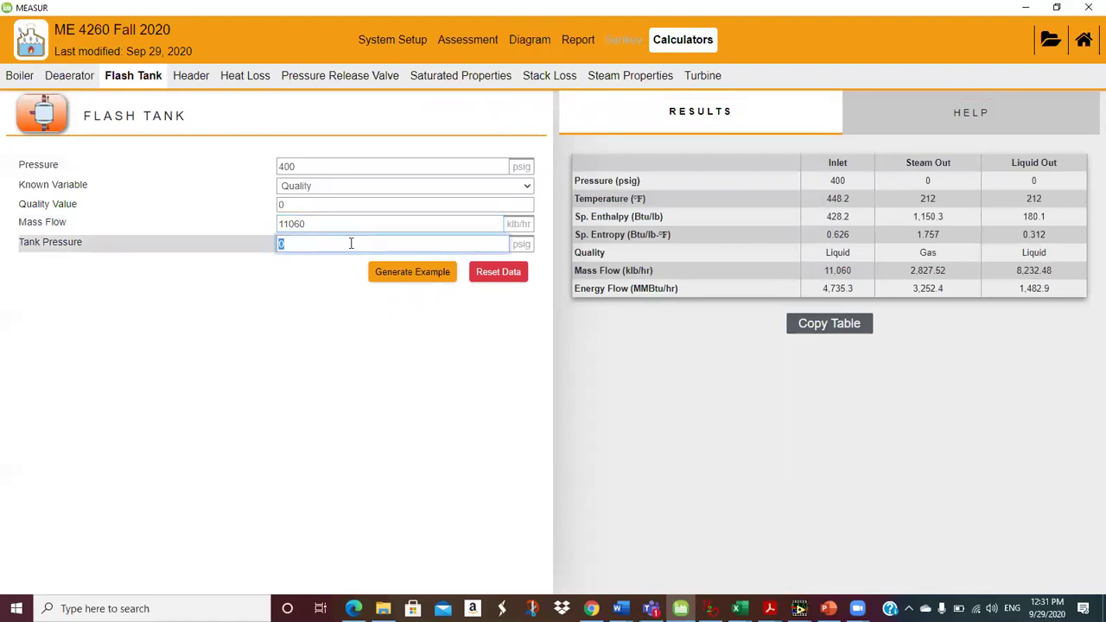
{"action": "type", "text": "30"}
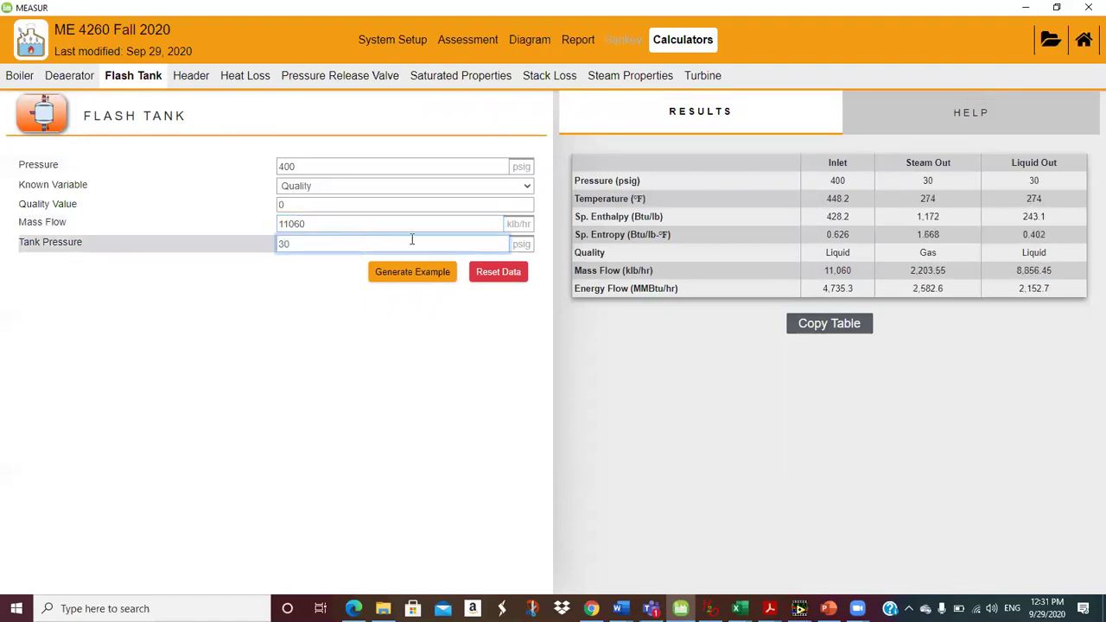
{"action": "left_click", "coordinate": [465, 324]}
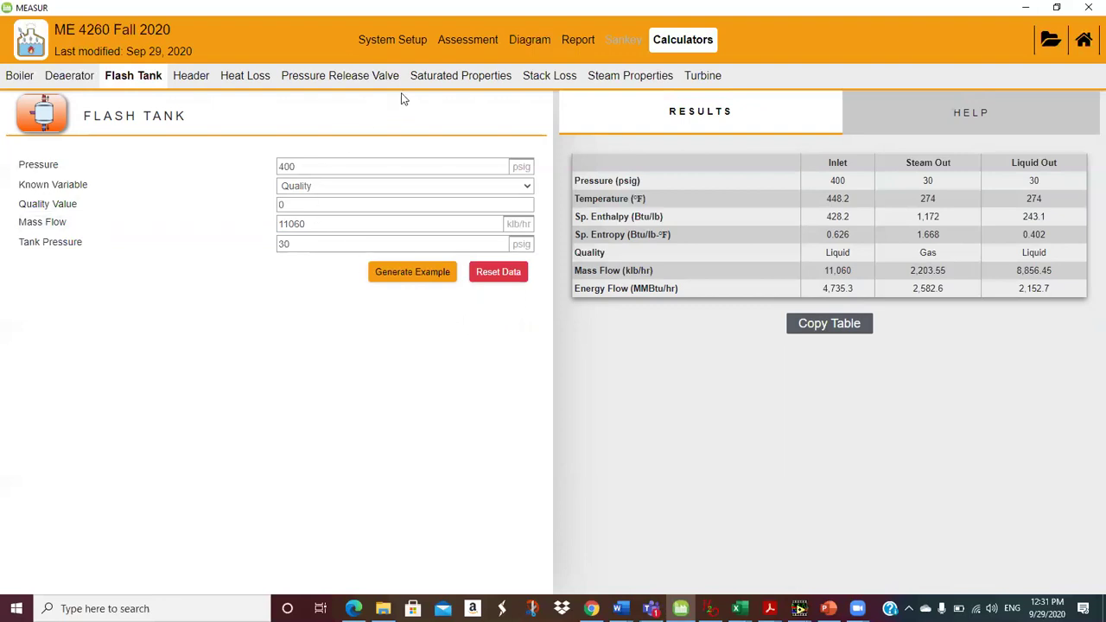
Check scenario savings in the executive summary report and review problems 2a and 2b in Measur Hwk 2020.pdf.
{"action": "left_click", "coordinate": [576, 40]}
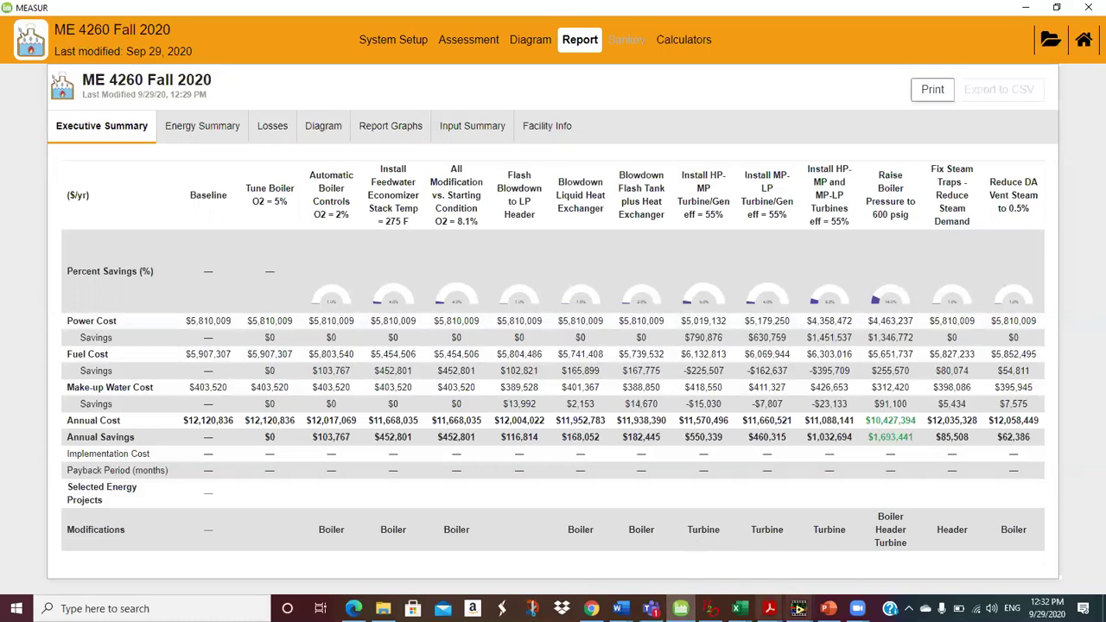
{"action": "mouse_move", "coordinate": [769, 609]}
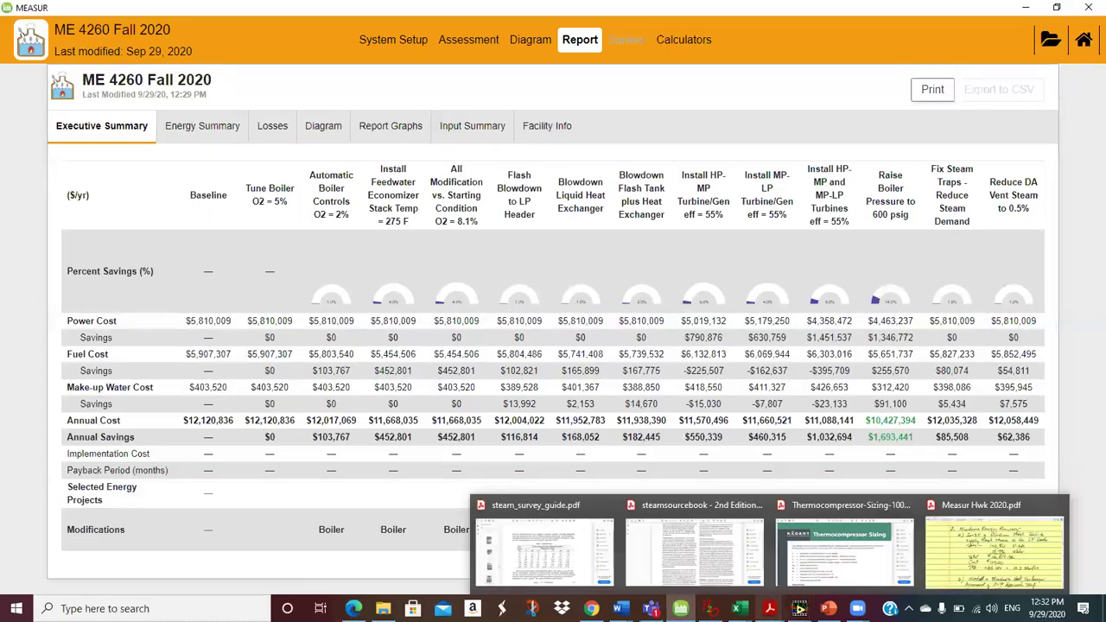
{"action": "left_click", "coordinate": [1025, 525]}
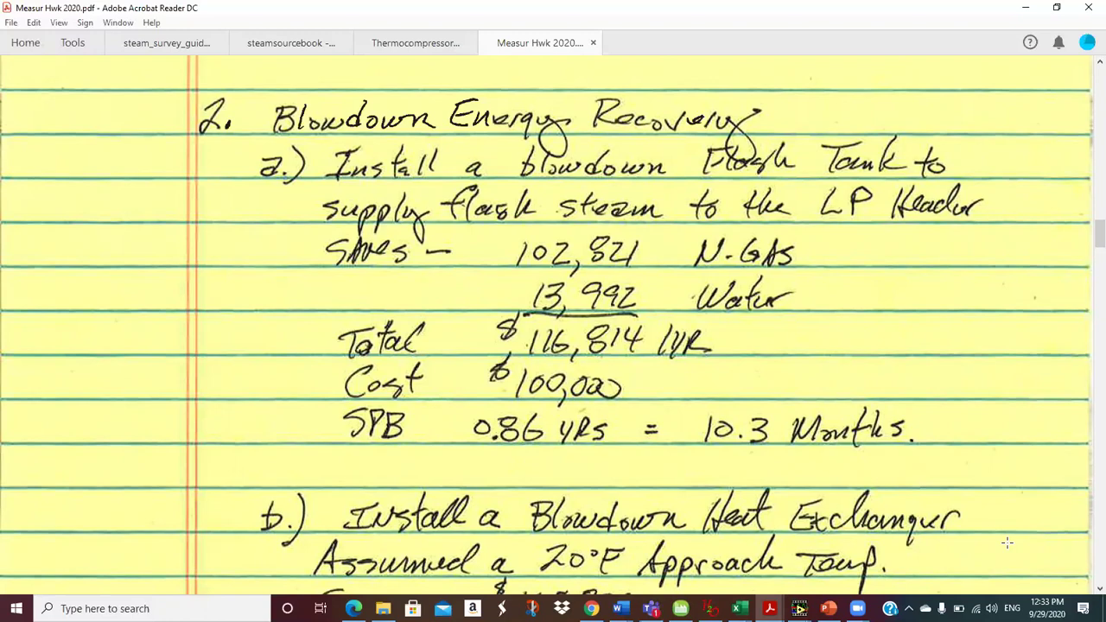
{"action": "scroll", "coordinate": [1007, 542], "scroll_direction": "down", "scroll_amount": 5}
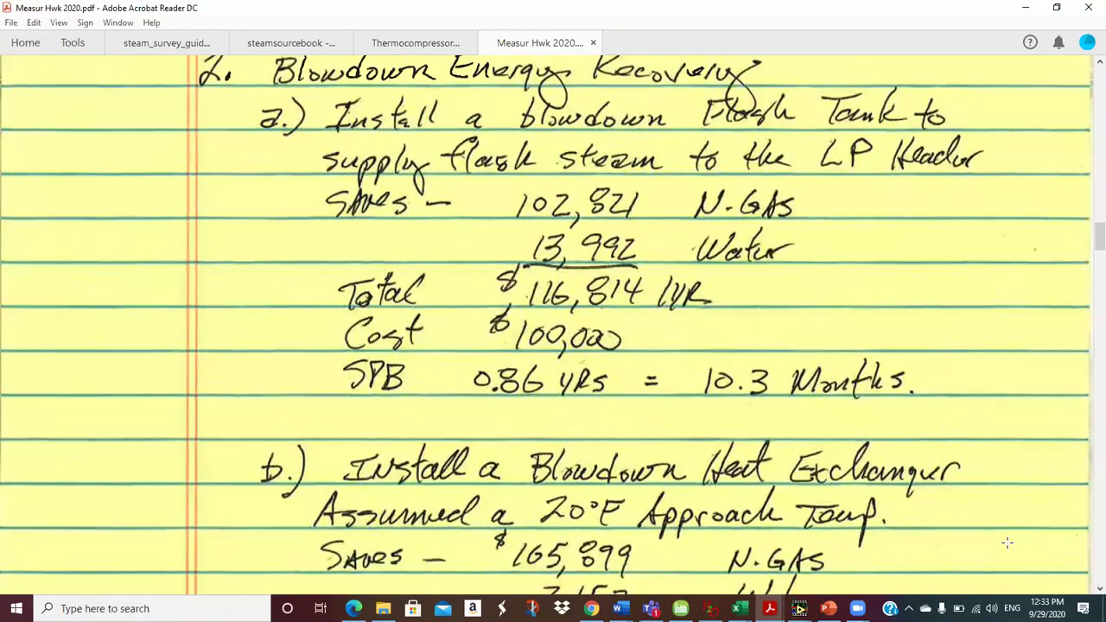
{"action": "scroll", "coordinate": [1006, 543], "scroll_direction": "down", "scroll_amount": 3}
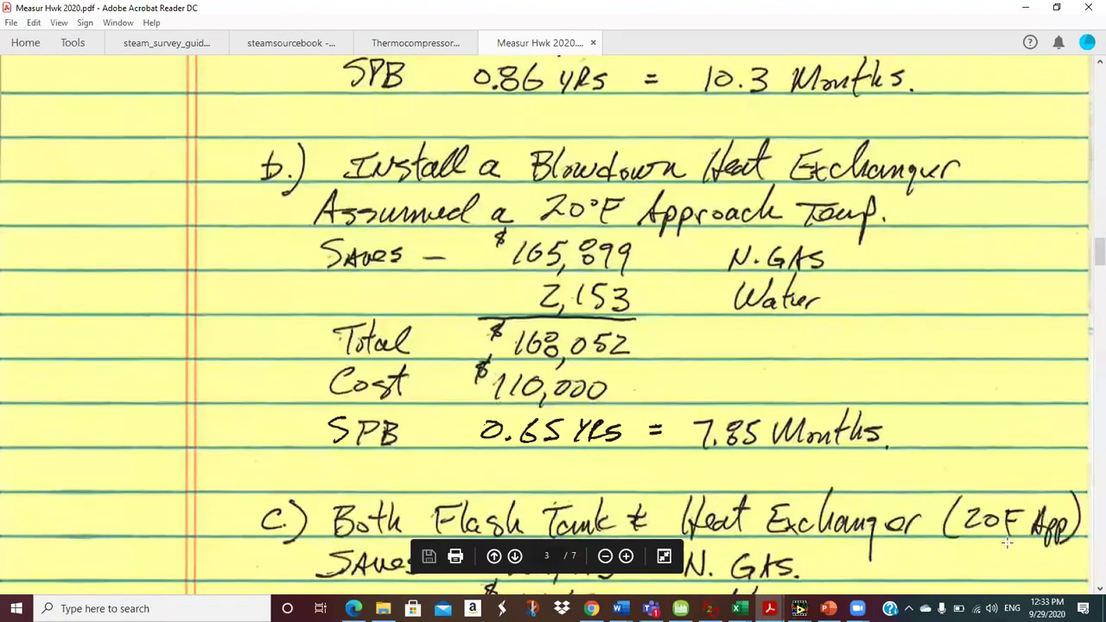
{"action": "scroll", "coordinate": [1007, 542], "scroll_direction": "down", "scroll_amount": 1}
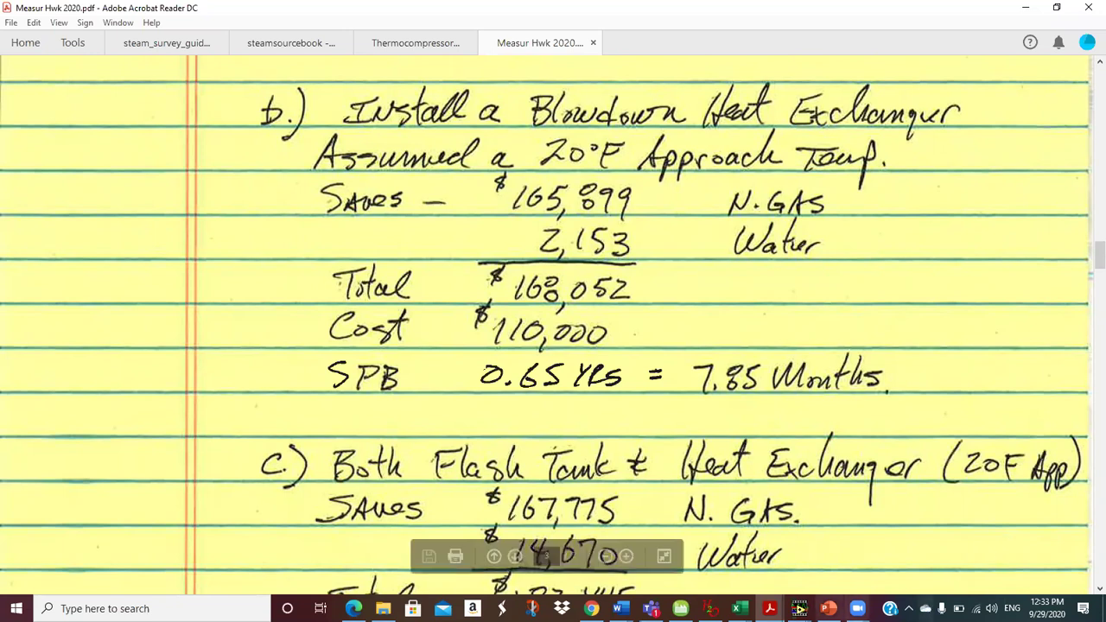
Return to the MEASUR assessment and select the Blowdown Liquid Heat Exchanger scenario.
{"action": "key", "text": "alt+Tab"}
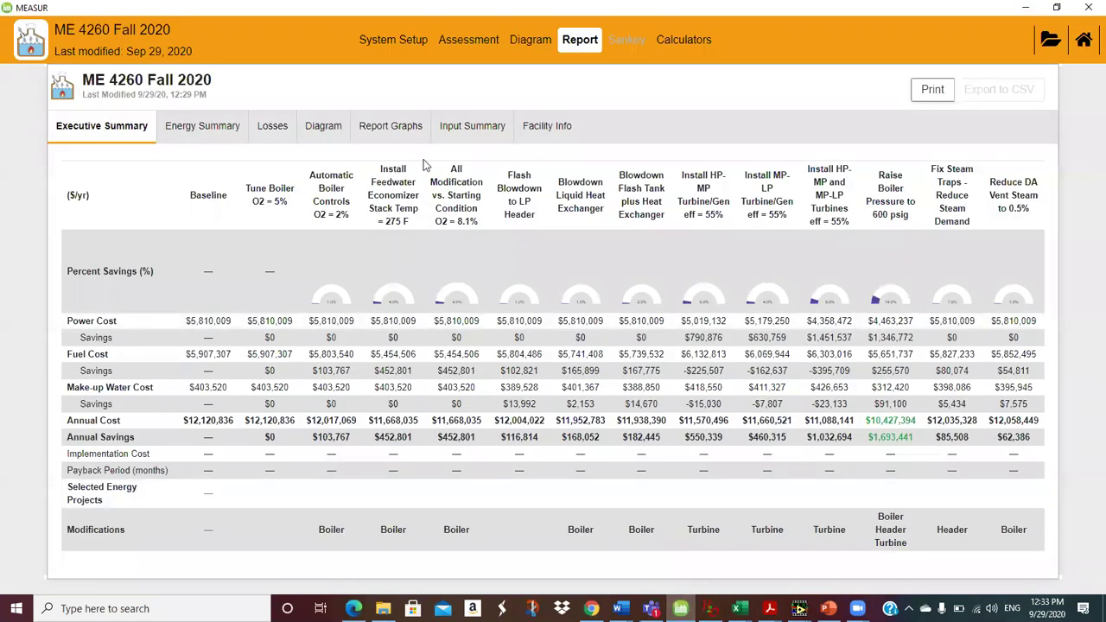
{"action": "left_click", "coordinate": [453, 47]}
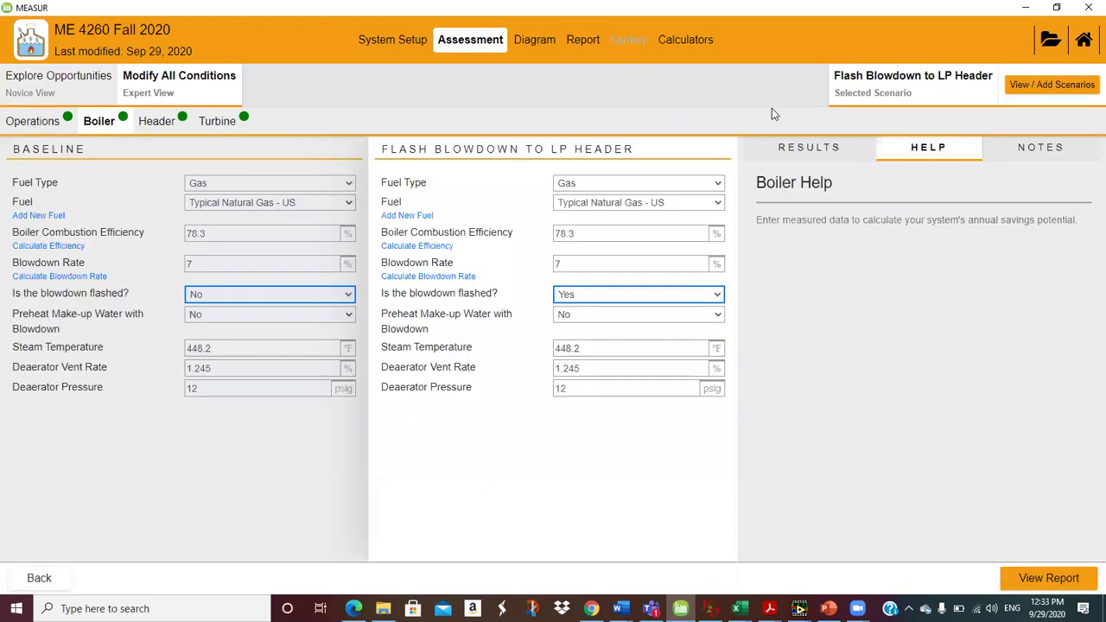
{"action": "left_click", "coordinate": [1037, 85]}
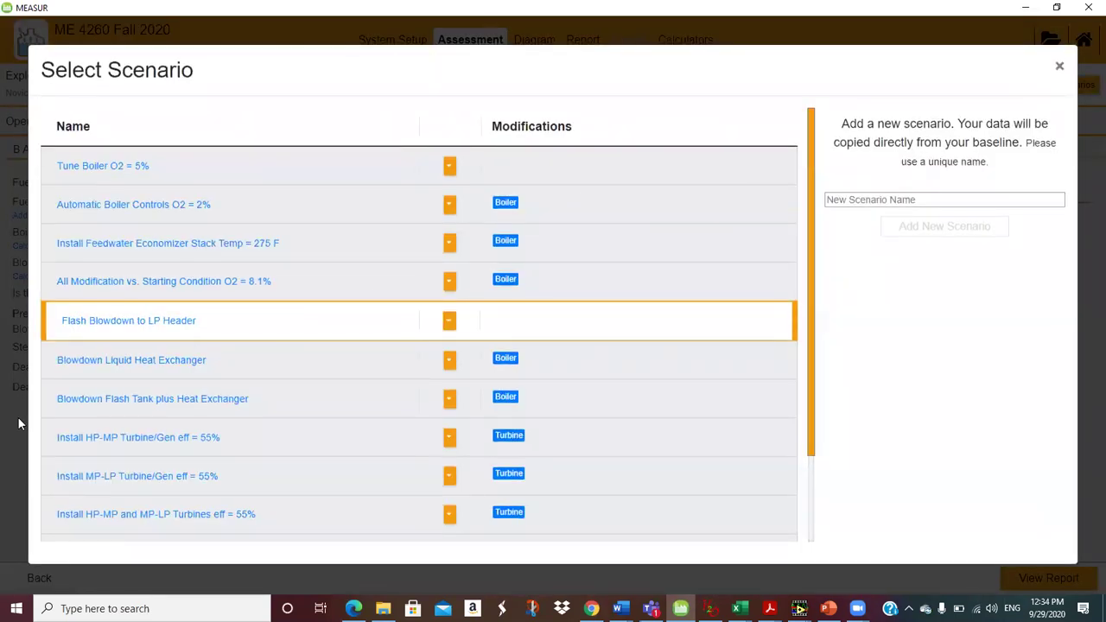
{"action": "left_click", "coordinate": [128, 371]}
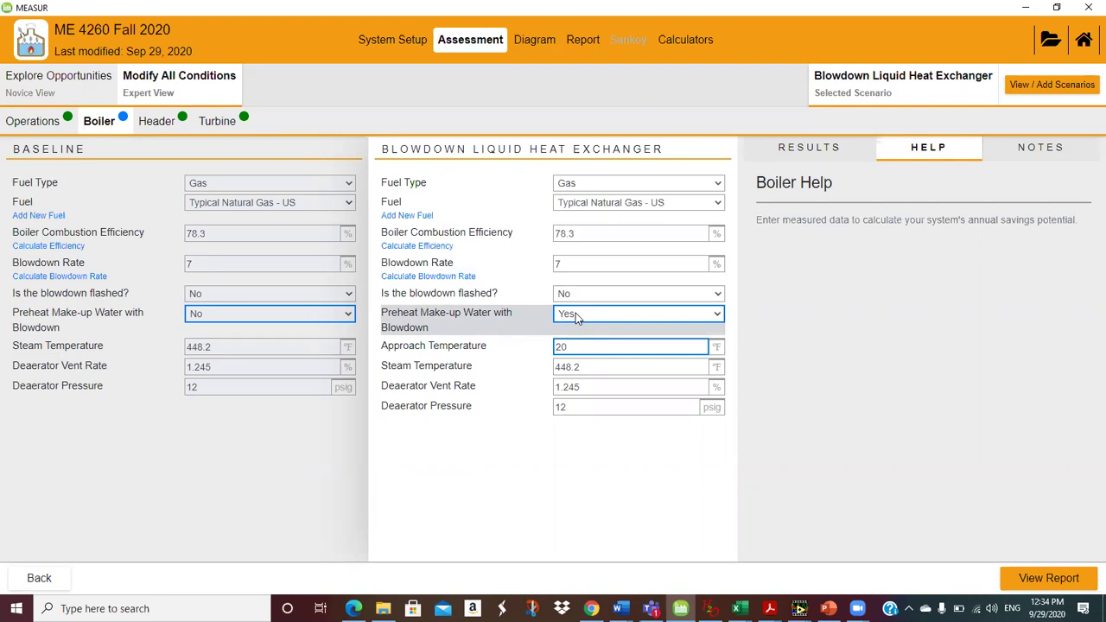
Show the steam system diagram for the Blowdown Liquid Heat Exchanger scenario.
{"action": "left_click", "coordinate": [548, 40]}
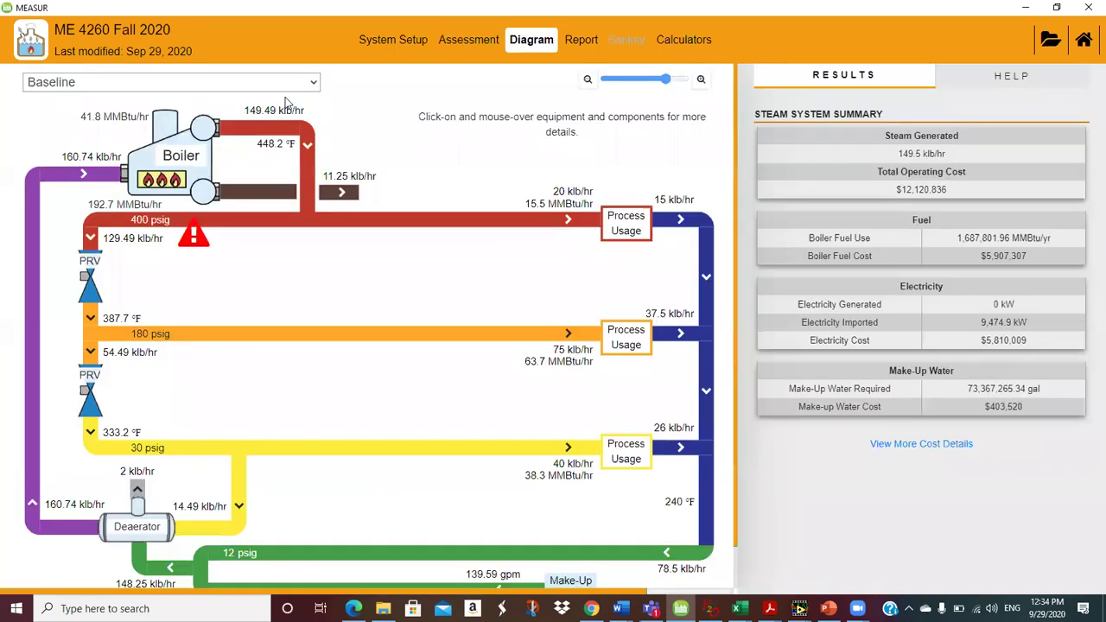
{"action": "left_click", "coordinate": [313, 84]}
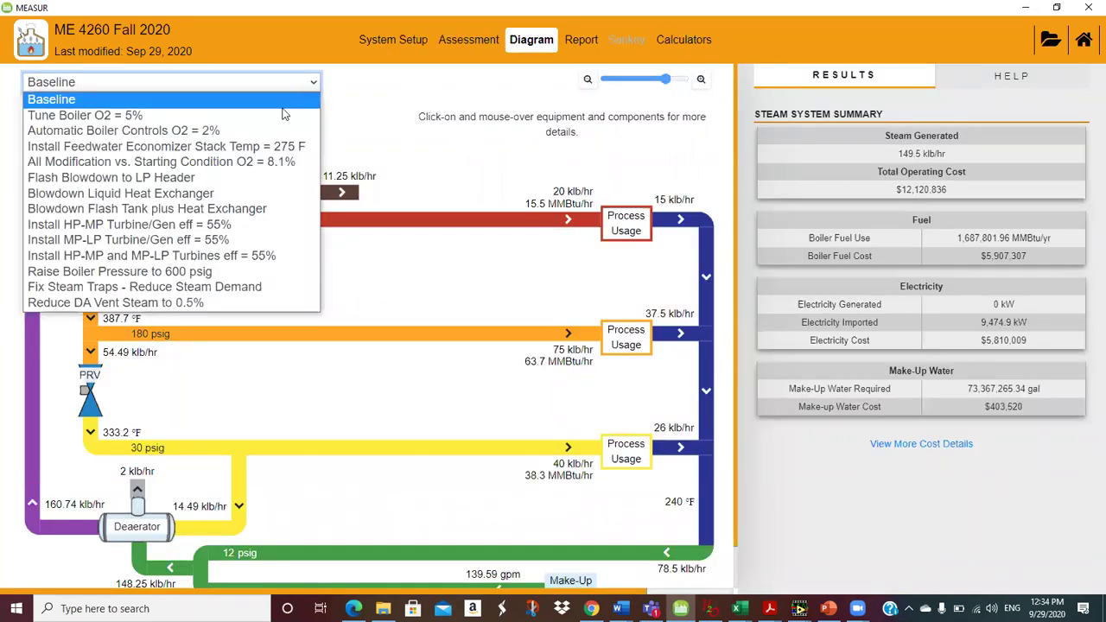
{"action": "left_click", "coordinate": [210, 195]}
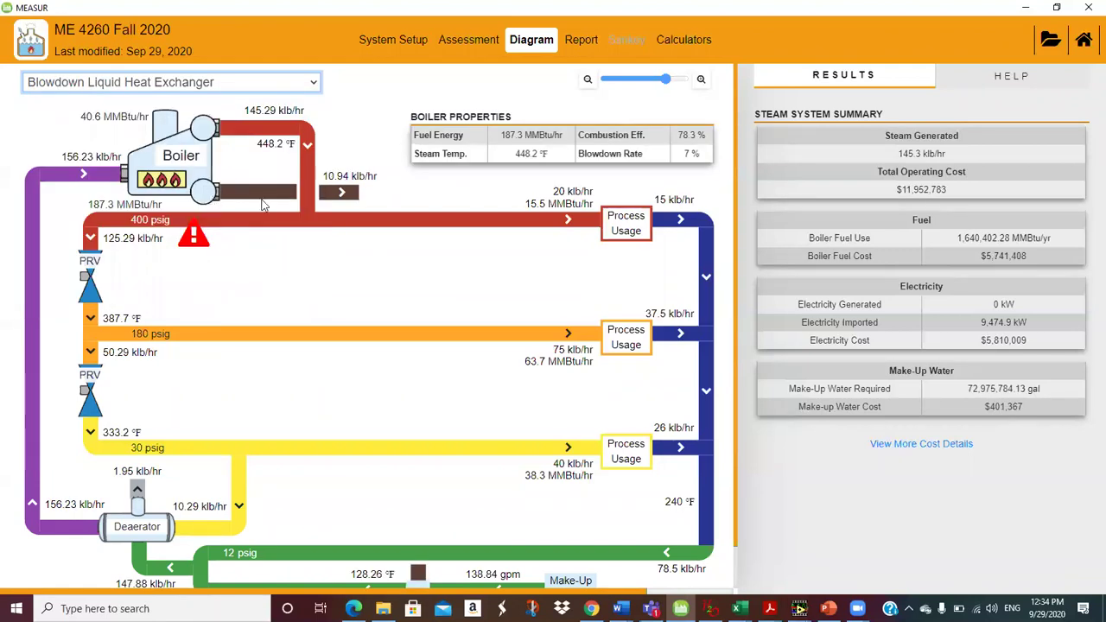
Examine the make-up water and blowdown heat exchanger details in the Blowdown Liquid Heat Exchanger diagram.
{"action": "left_click", "coordinate": [588, 79]}
{"action": "left_click", "coordinate": [590, 81]}
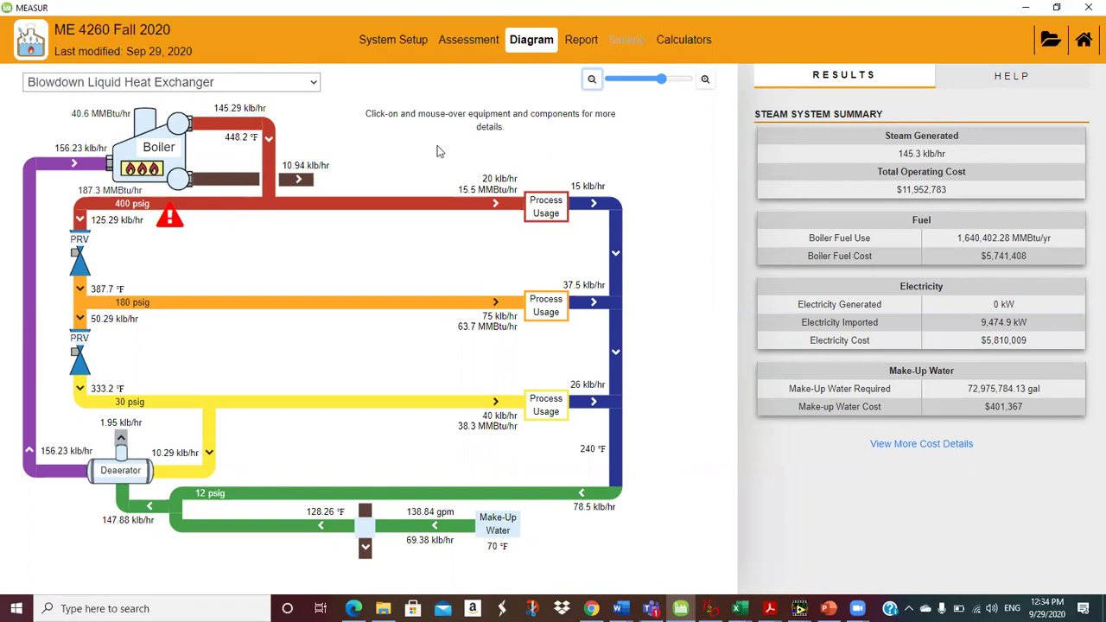
{"action": "mouse_move", "coordinate": [382, 513]}
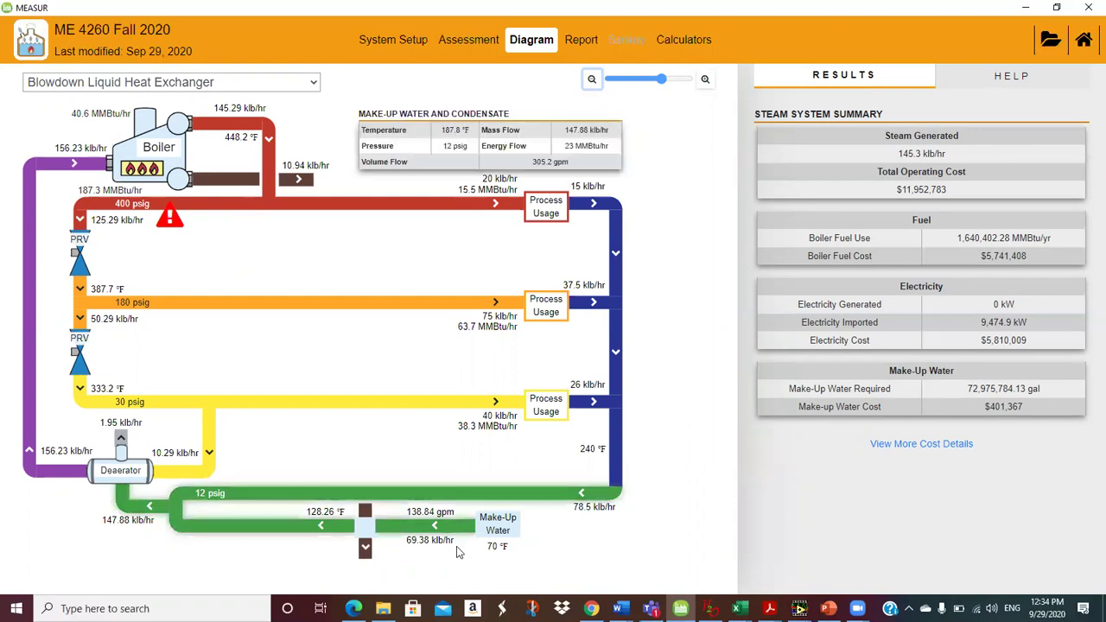
{"action": "mouse_move", "coordinate": [493, 558]}
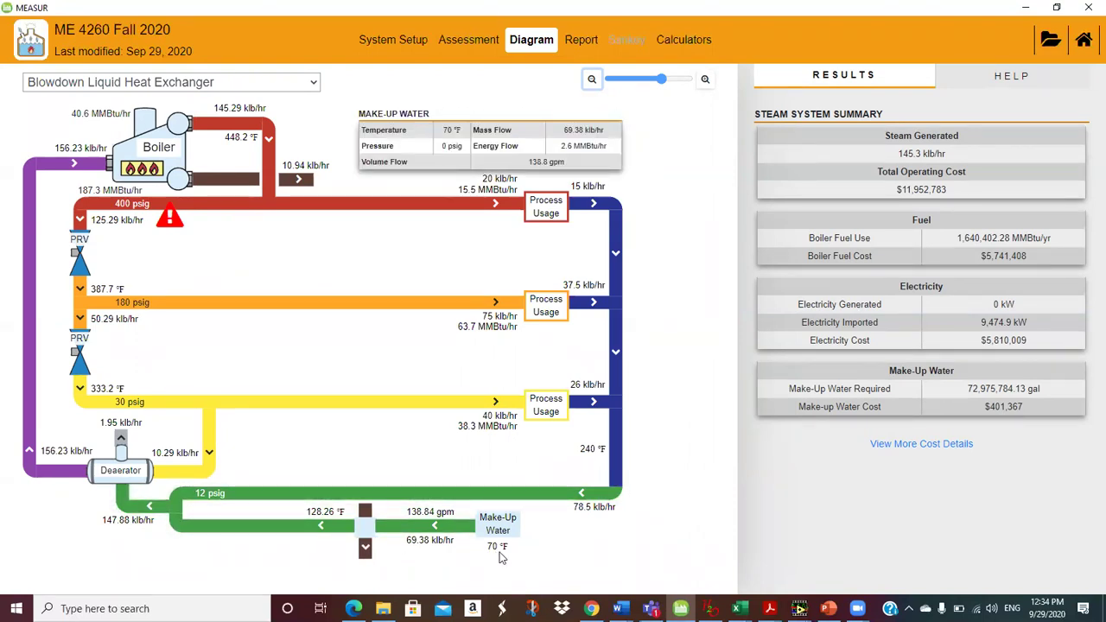
{"action": "mouse_move", "coordinate": [416, 529]}
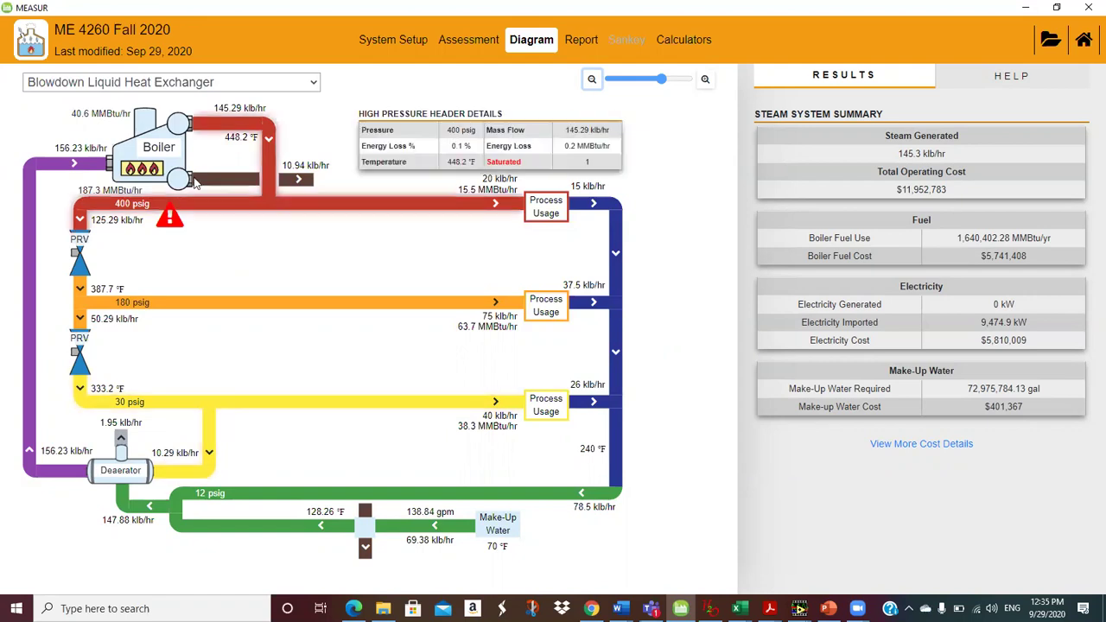
Show the diagram for the Tune Boiler O2 = 5% scenario and examine the steam flow to the deaerator.
{"action": "left_click", "coordinate": [314, 82]}
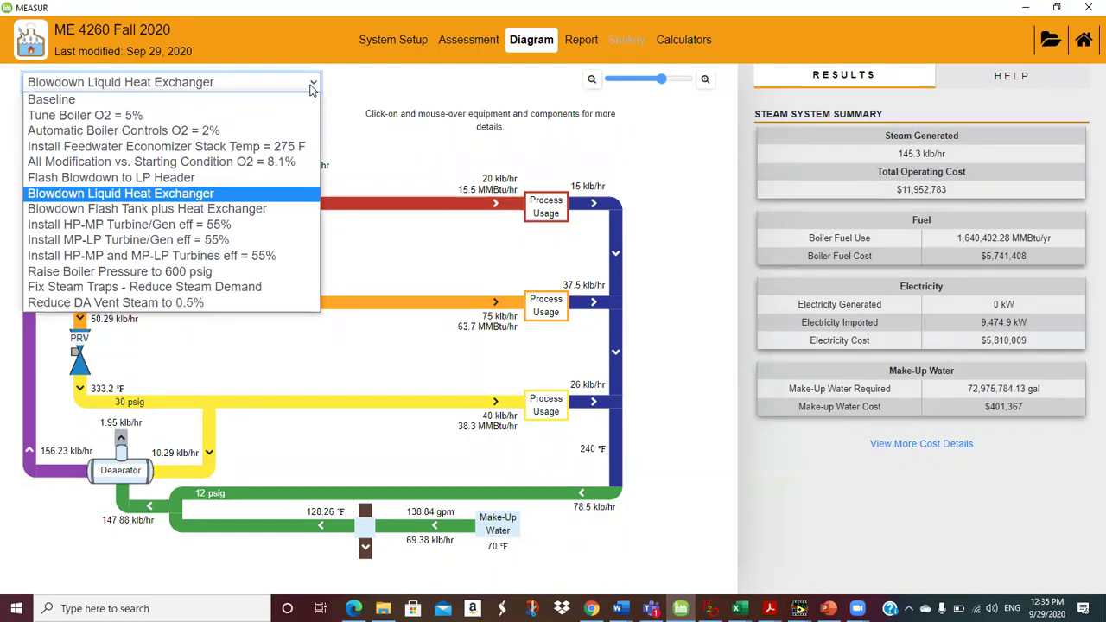
{"action": "left_click", "coordinate": [265, 116]}
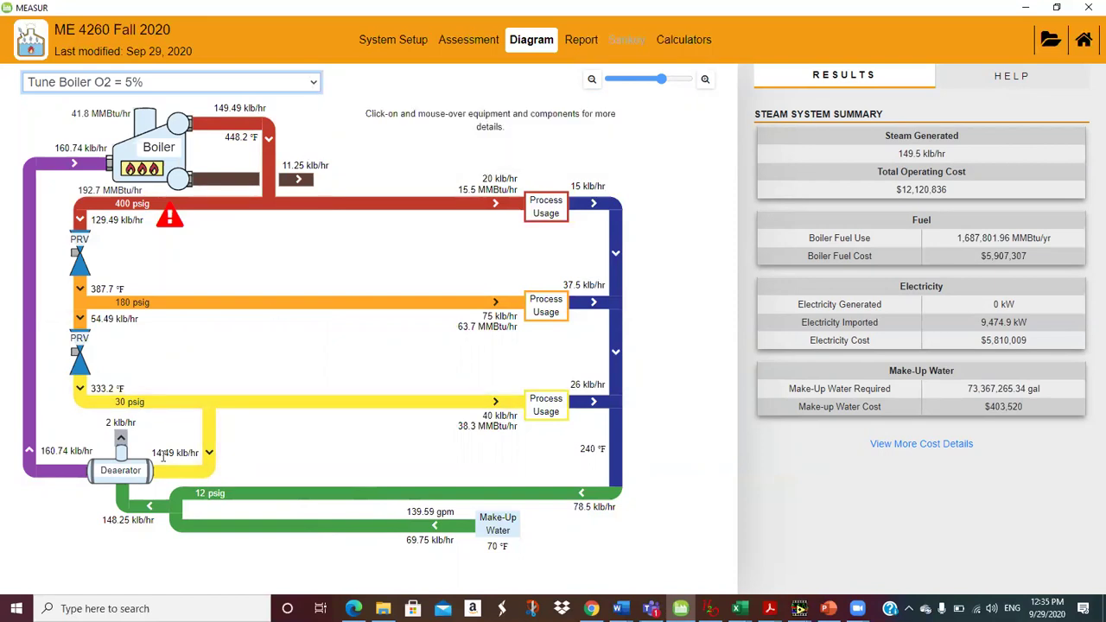
{"action": "mouse_move", "coordinate": [166, 462]}
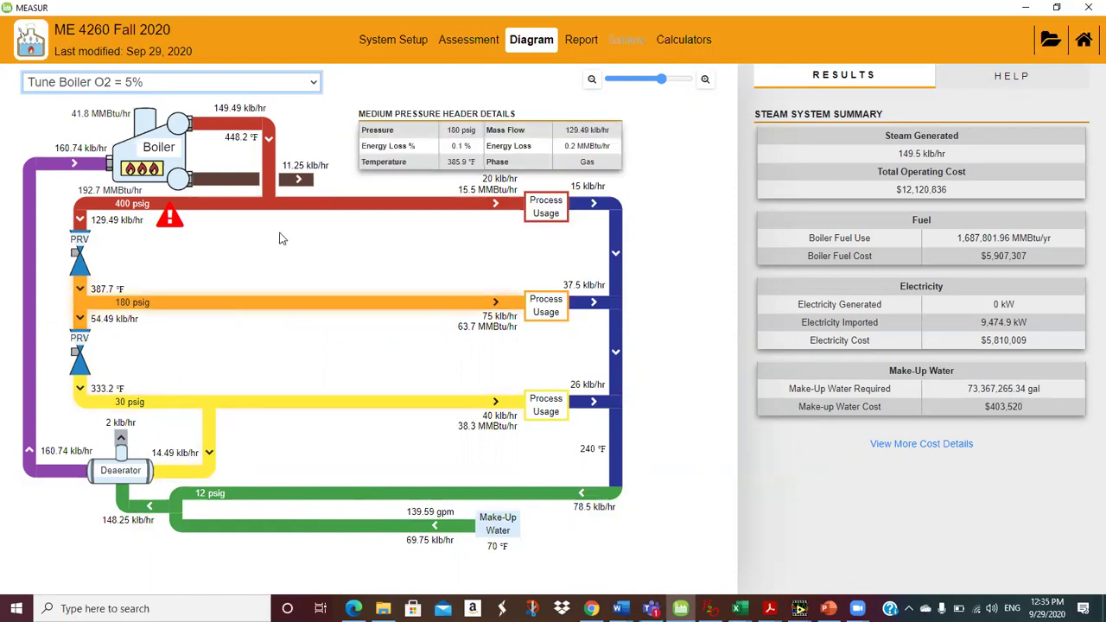
Check the heat exchanger scenario's approach temperature in the assessment and view the executive summary report.
{"action": "left_click", "coordinate": [467, 39]}
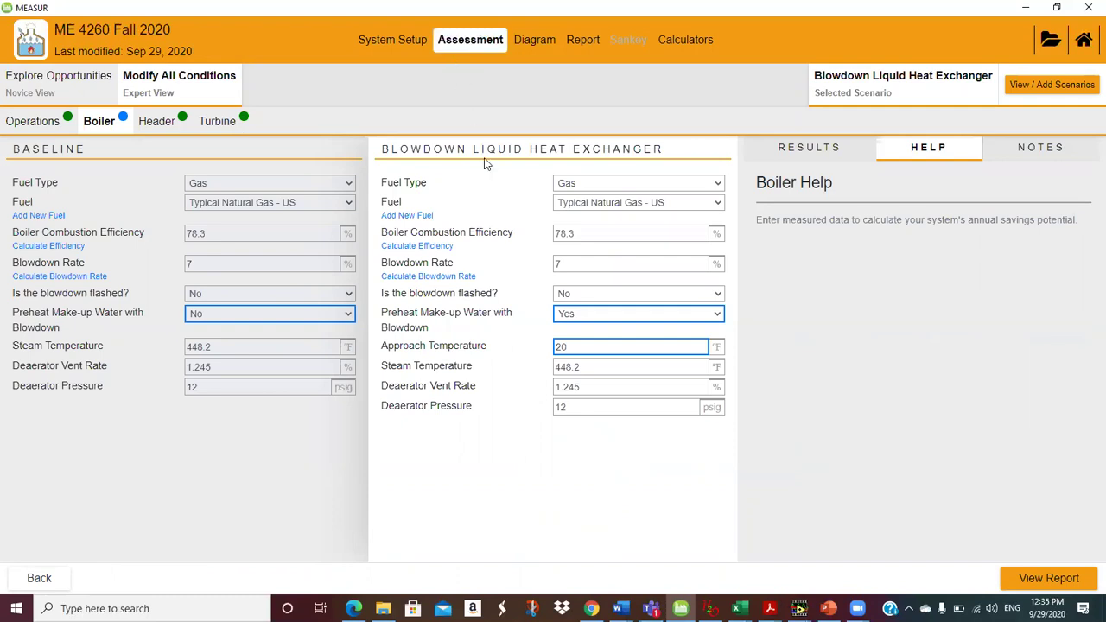
{"action": "left_click", "coordinate": [603, 347]}
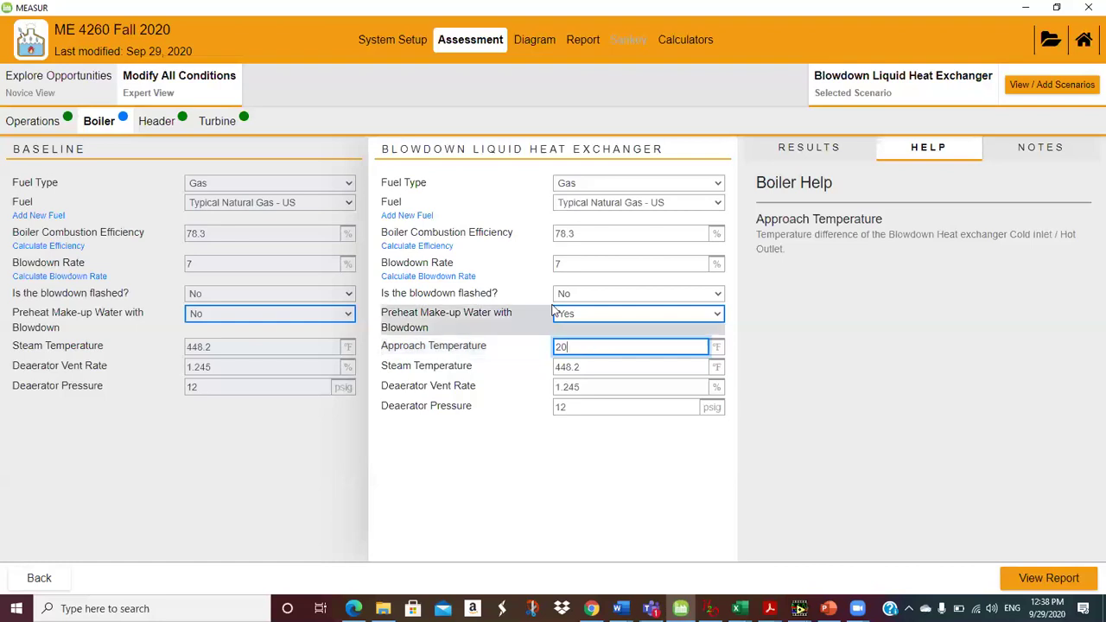
{"action": "left_click", "coordinate": [1031, 581]}
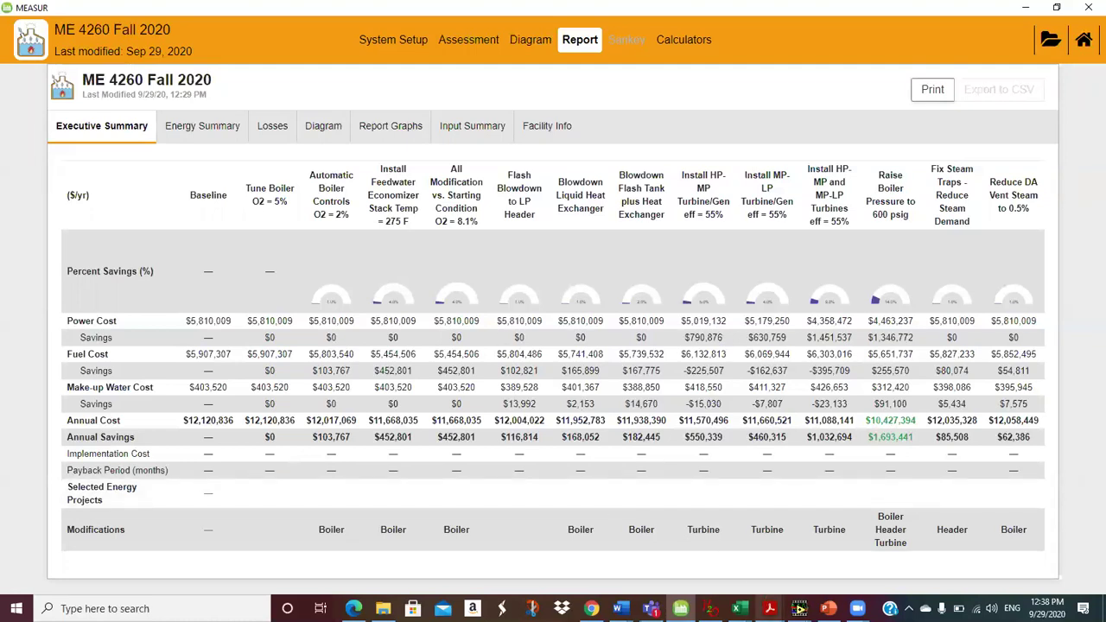
Switch to Measur Hwk 2020.pdf and review the savings, cost and payback in problems 2b and 2c.
{"action": "mouse_move", "coordinate": [769, 609]}
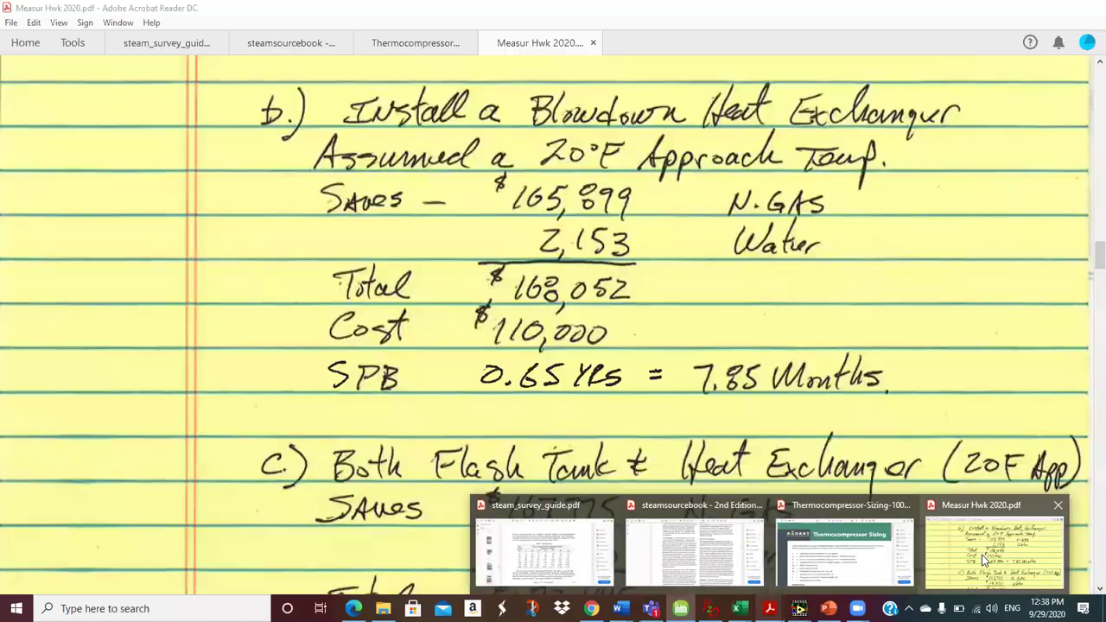
{"action": "left_click", "coordinate": [981, 560]}
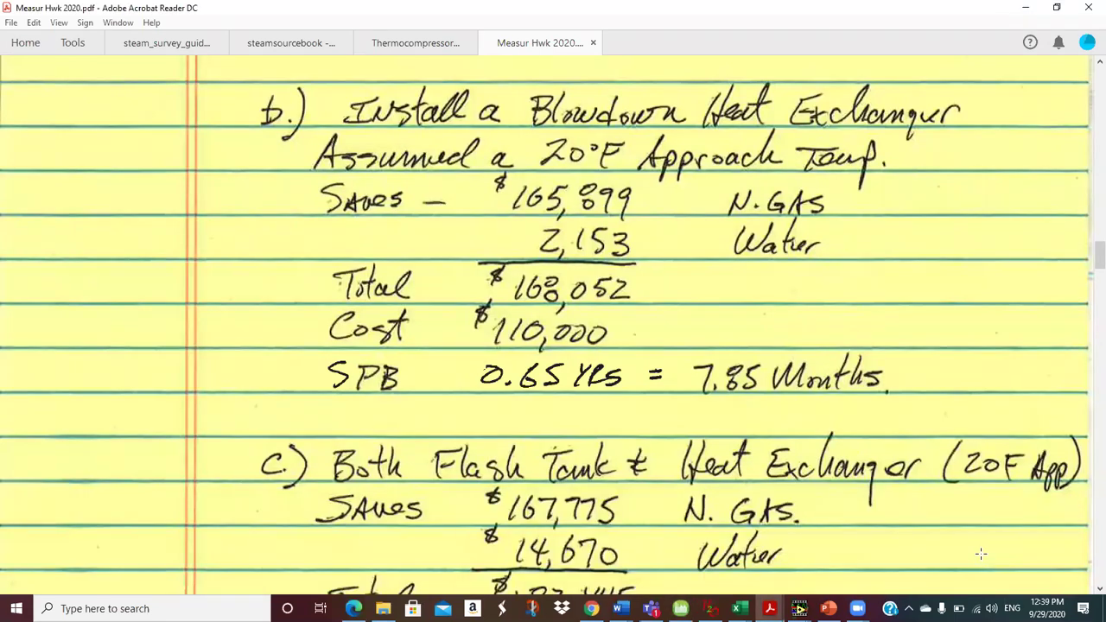
{"action": "scroll", "coordinate": [981, 554], "scroll_direction": "down", "scroll_amount": 2}
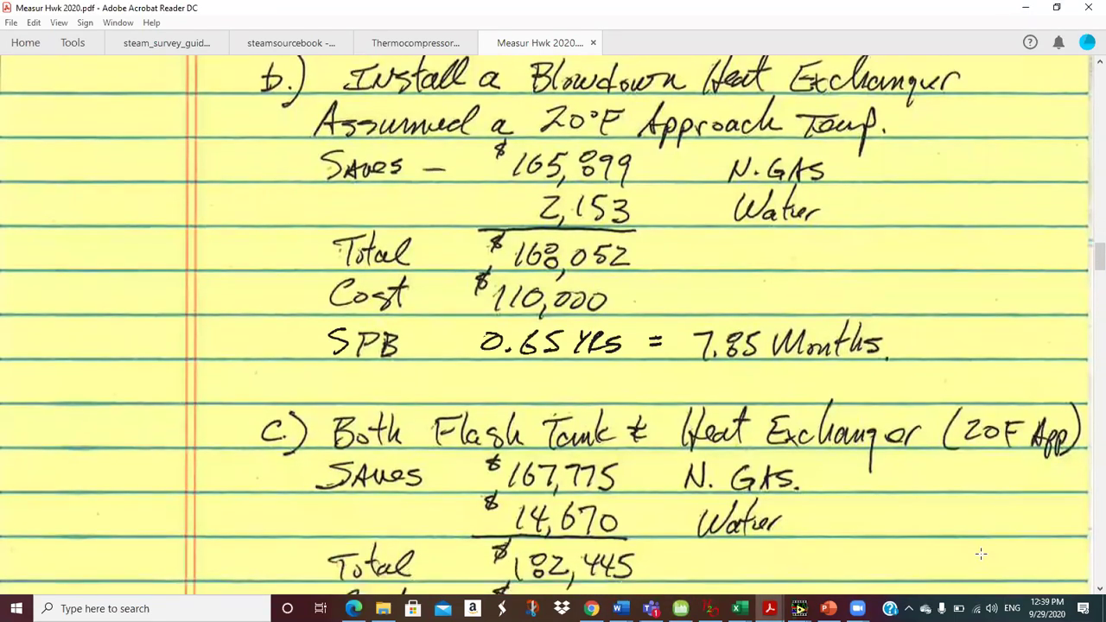
{"action": "scroll", "coordinate": [981, 554], "scroll_direction": "down", "scroll_amount": 1}
{"action": "scroll", "coordinate": [980, 553], "scroll_direction": "down", "scroll_amount": 1}
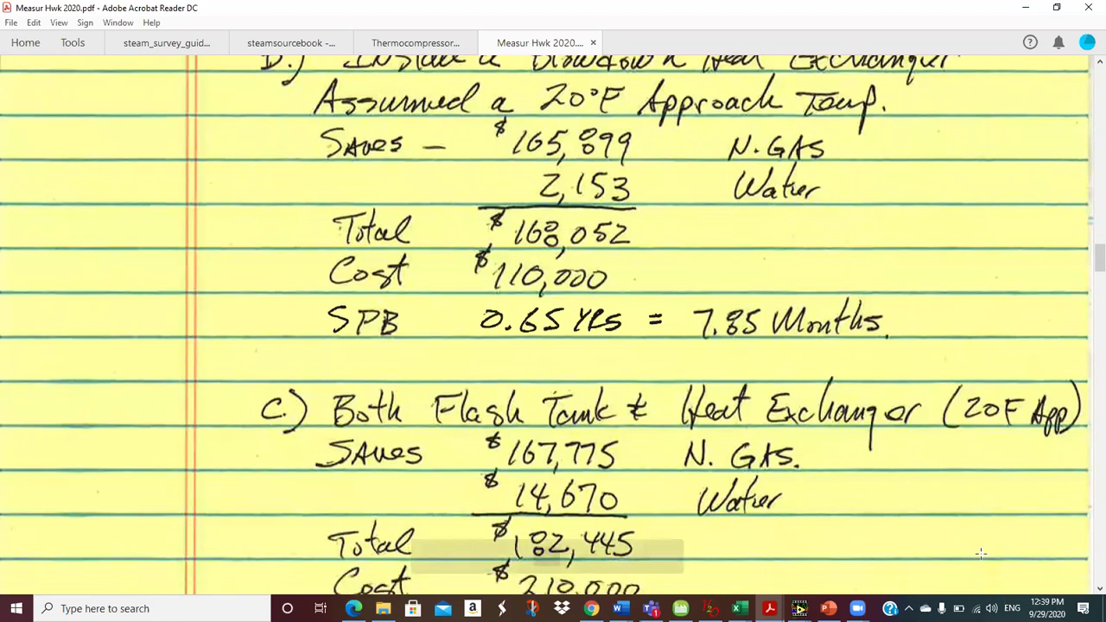
{"action": "scroll", "coordinate": [981, 554], "scroll_direction": "down", "scroll_amount": 3}
{"action": "scroll", "coordinate": [980, 554], "scroll_direction": "down", "scroll_amount": 2}
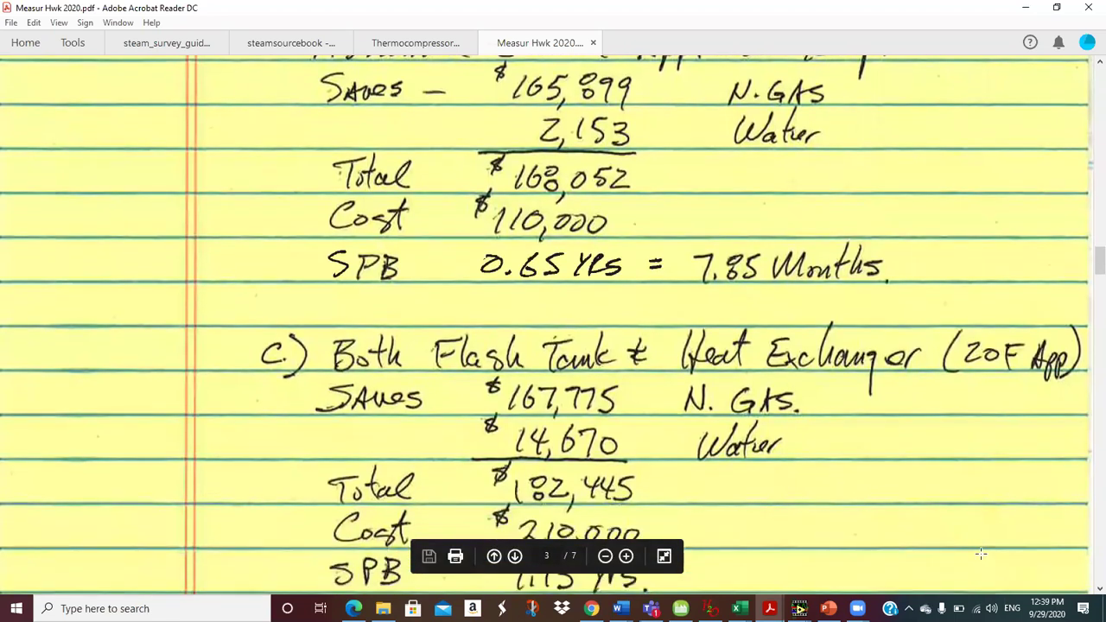
{"action": "scroll", "coordinate": [981, 554], "scroll_direction": "up", "scroll_amount": 5}
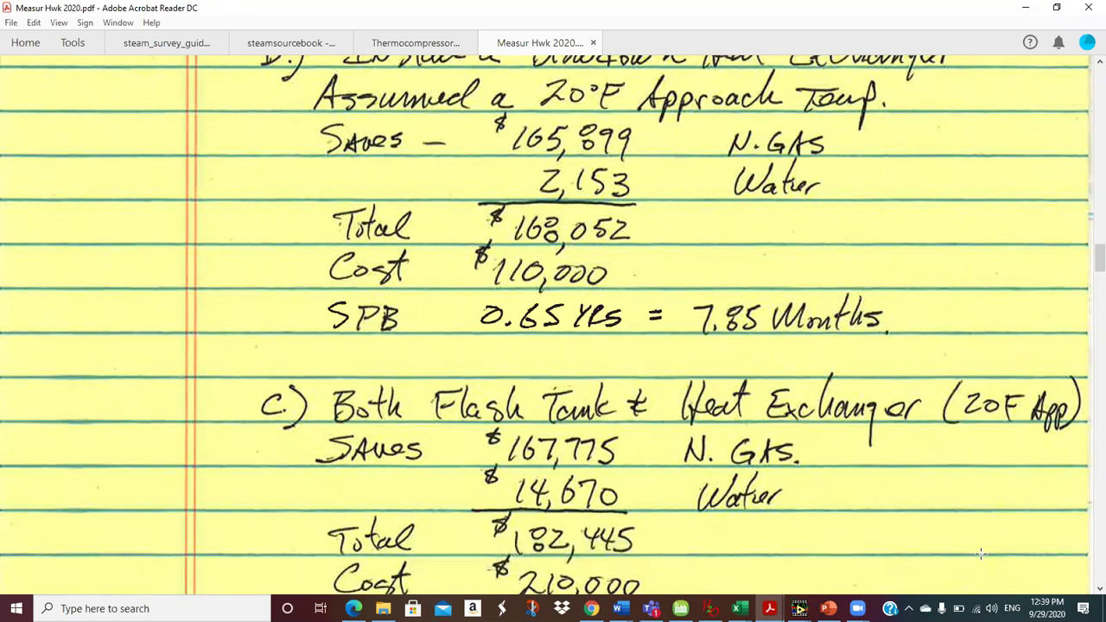
{"action": "scroll", "coordinate": [981, 553], "scroll_direction": "down", "scroll_amount": 3}
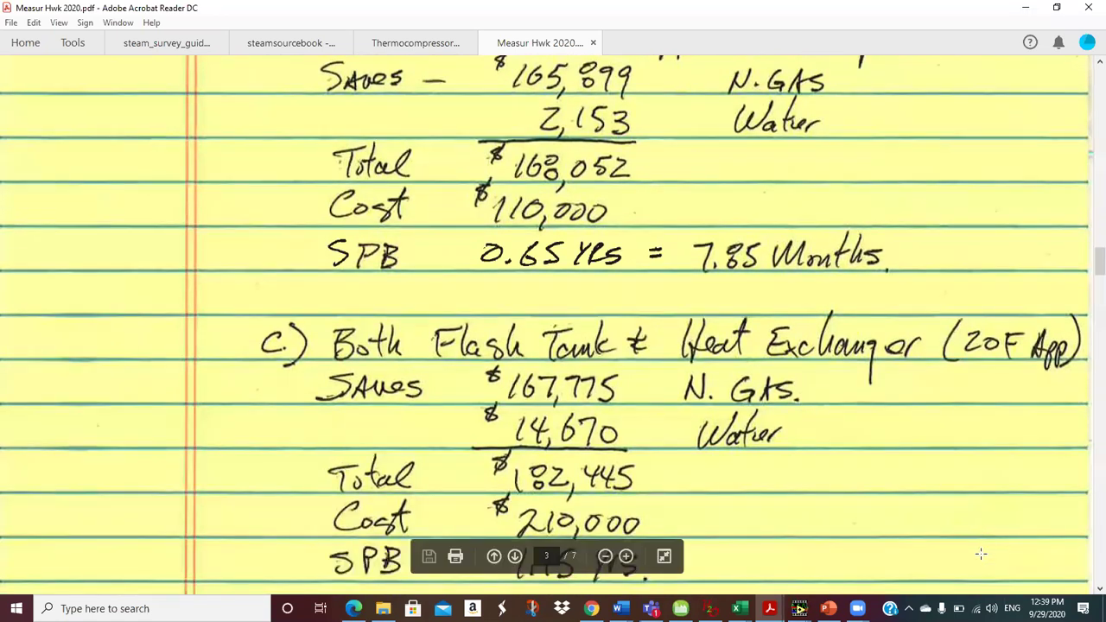
{"action": "scroll", "coordinate": [981, 553], "scroll_direction": "down", "scroll_amount": 3}
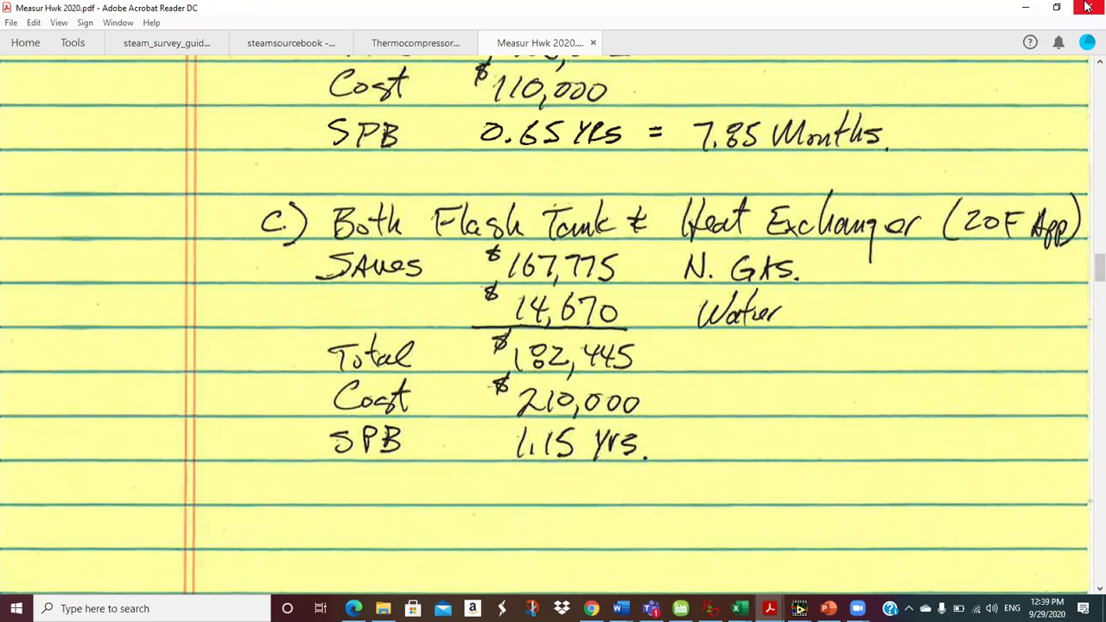
{"action": "scroll", "coordinate": [1086, 69], "scroll_direction": "up", "scroll_amount": 1}
{"action": "scroll", "coordinate": [1087, 69], "scroll_direction": "up", "scroll_amount": 2}
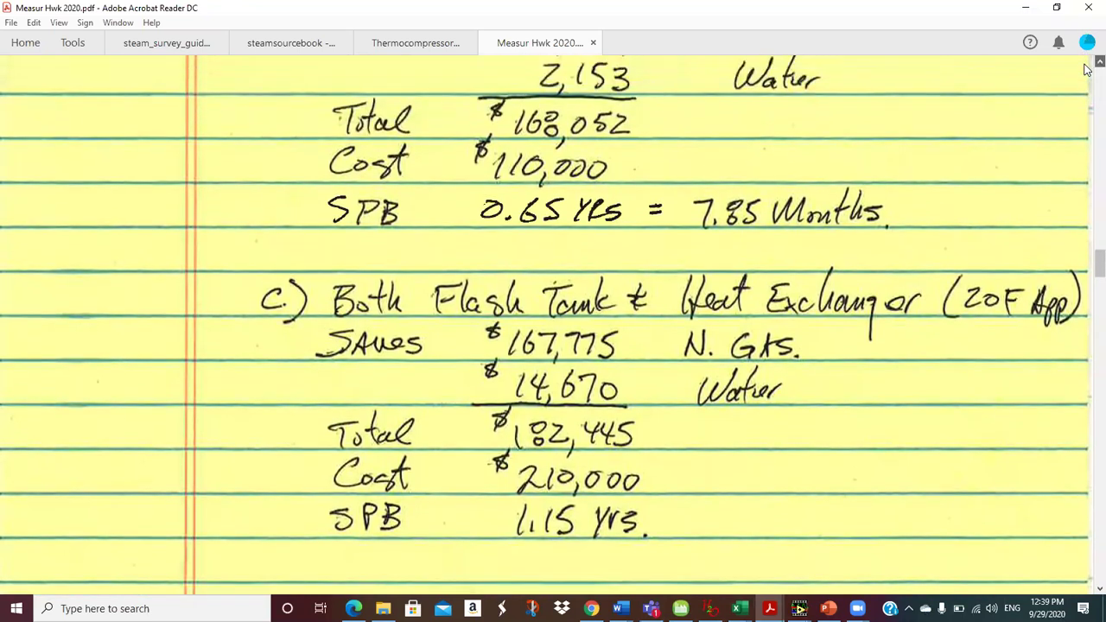
{"action": "scroll", "coordinate": [1087, 69], "scroll_direction": "up", "scroll_amount": 1}
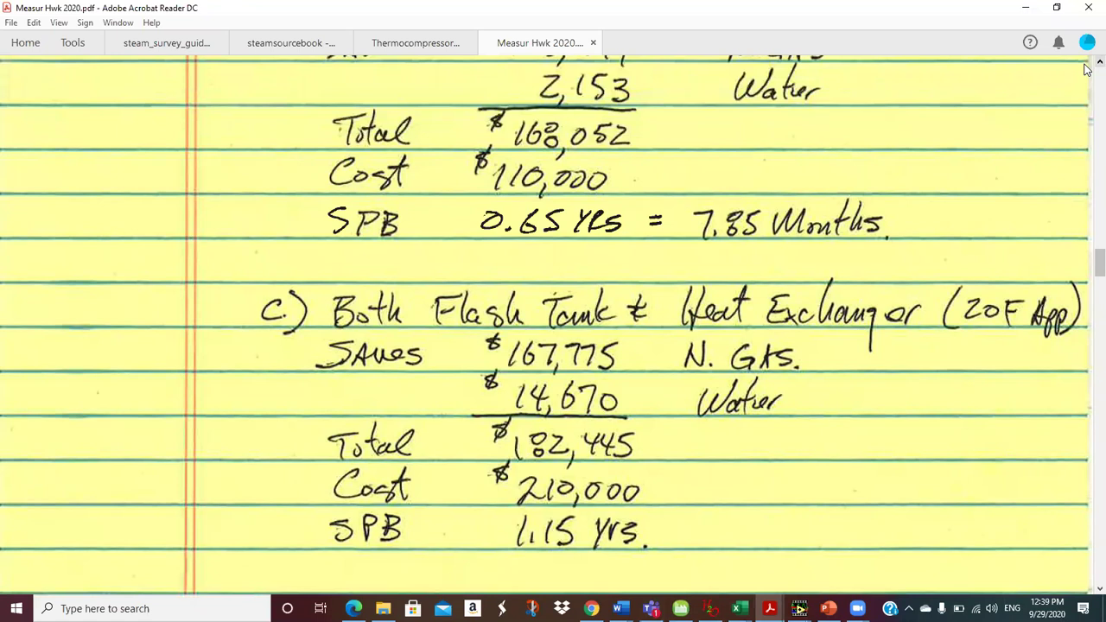
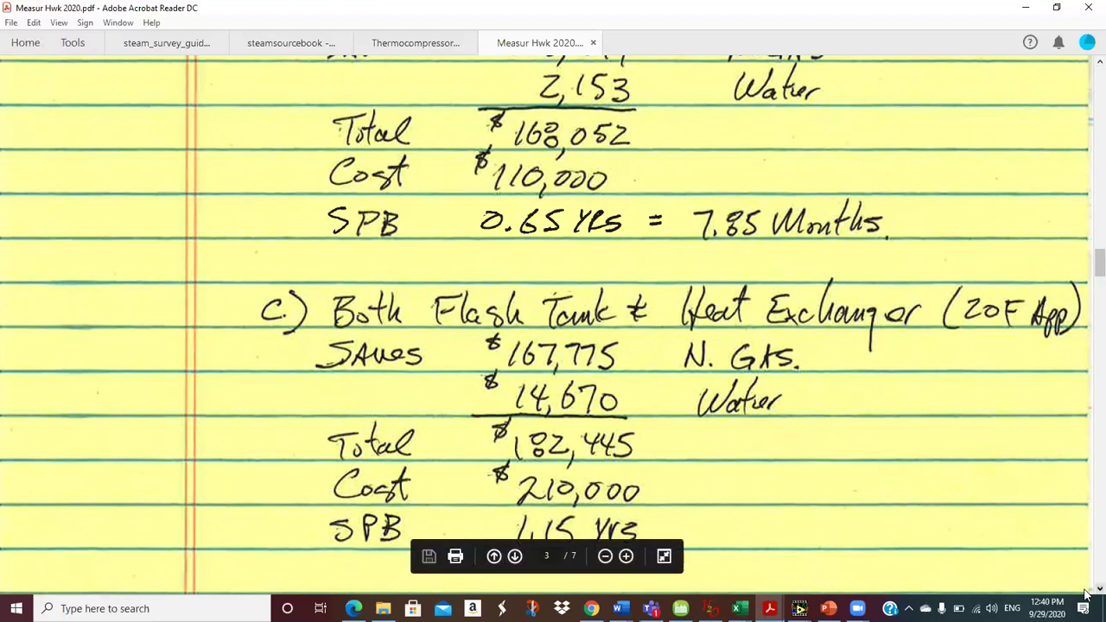
Review problem 3a on installing an HP-MP turbine/generator set in the homework PDF.
{"action": "scroll", "coordinate": [1086, 593], "scroll_direction": "down", "scroll_amount": 10}
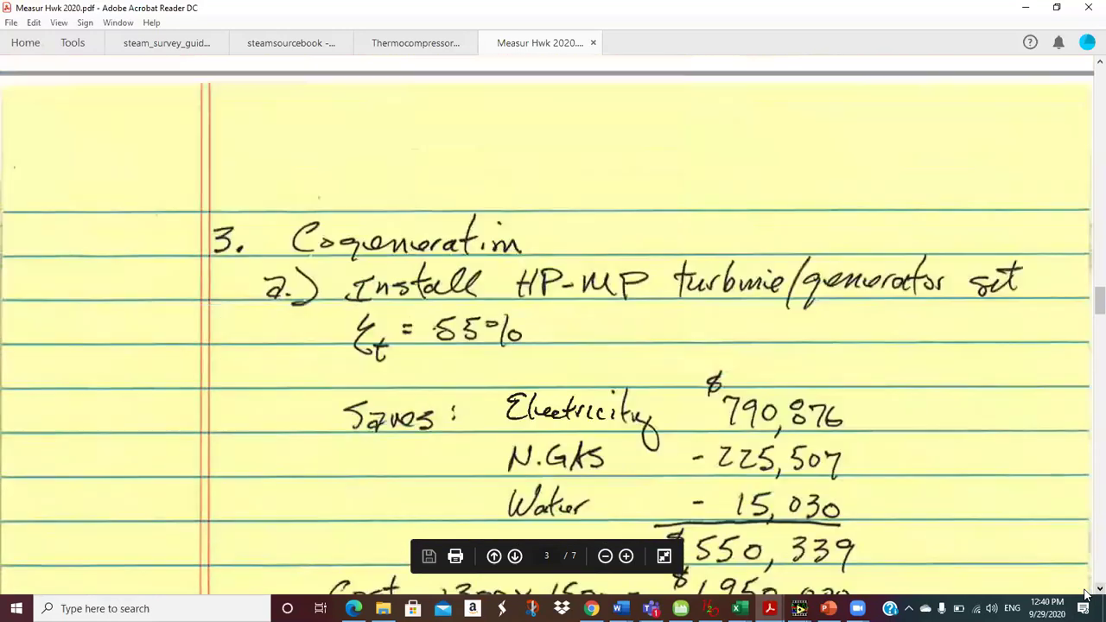
{"action": "scroll", "coordinate": [1086, 593], "scroll_direction": "down", "scroll_amount": 3}
{"action": "scroll", "coordinate": [1086, 592], "scroll_direction": "down", "scroll_amount": 1}
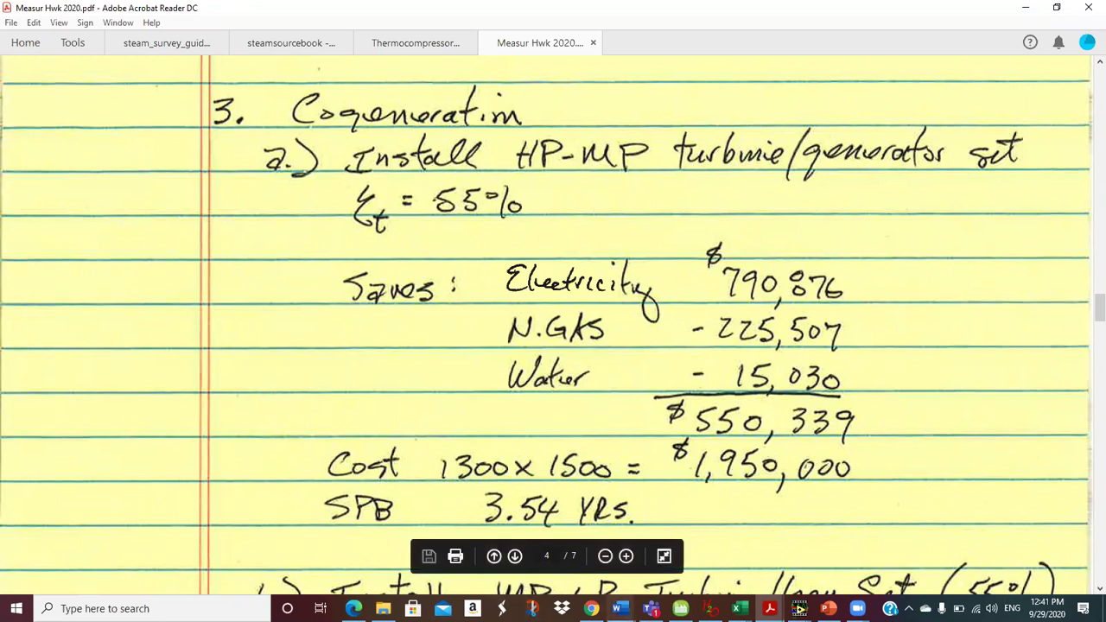
Return to the MEASUR assessment and select the Install HP-MP Turbine/Gen eff = 55% scenario.
{"action": "left_click", "coordinate": [680, 608]}
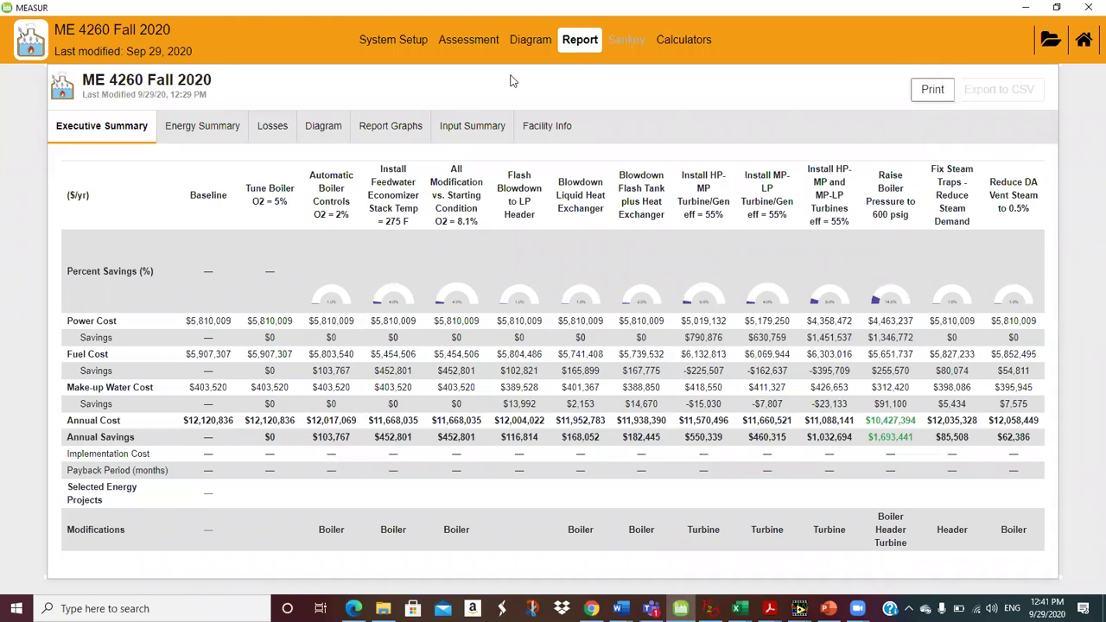
{"action": "left_click", "coordinate": [480, 47]}
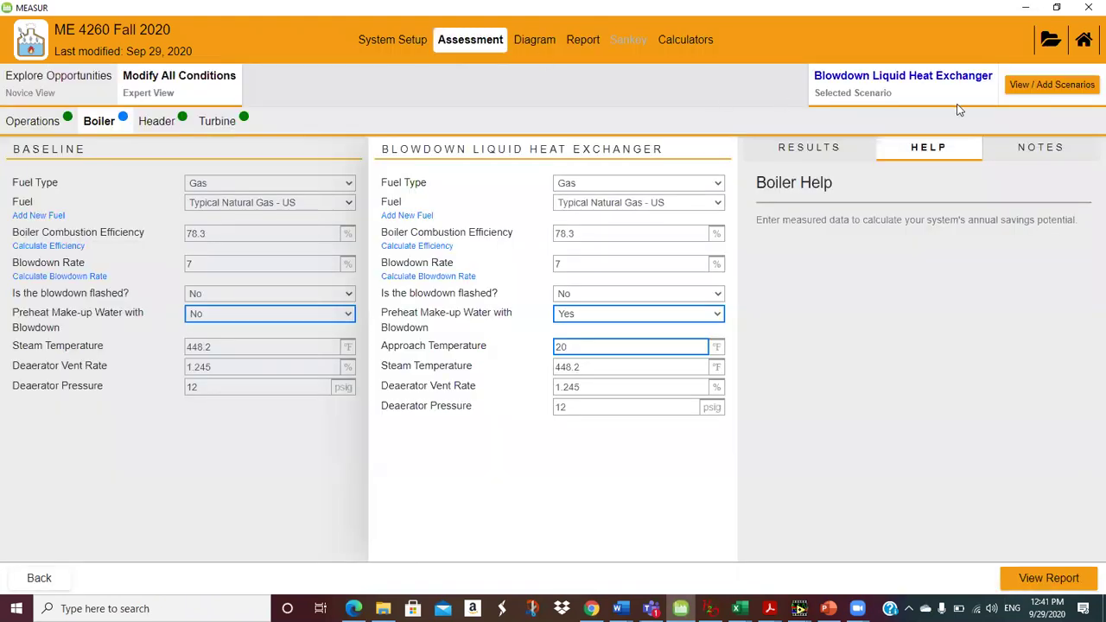
{"action": "left_click", "coordinate": [1052, 86]}
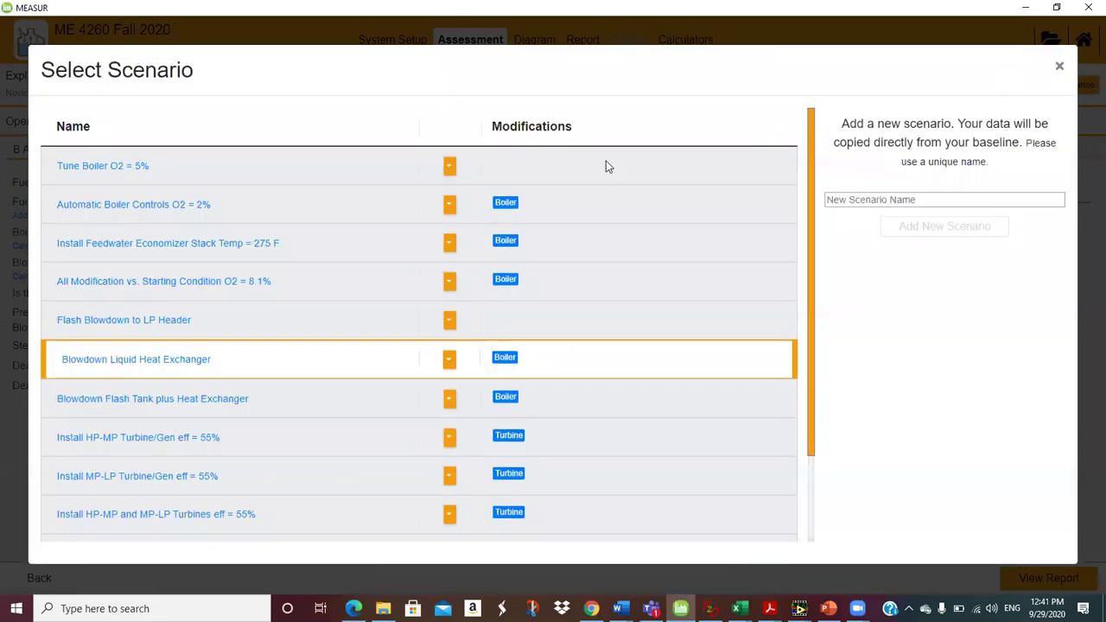
{"action": "left_click", "coordinate": [214, 438]}
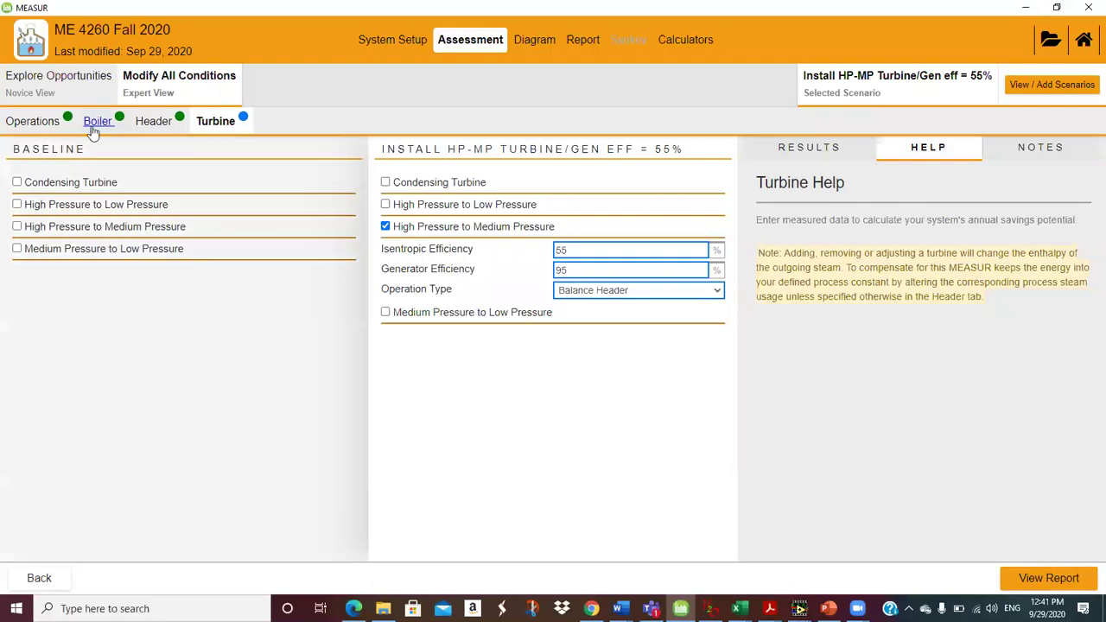
Review the scenario's boiler, header and turbine inputs, keeping Balance Header as the turbine's operation type.
{"action": "left_click", "coordinate": [96, 125]}
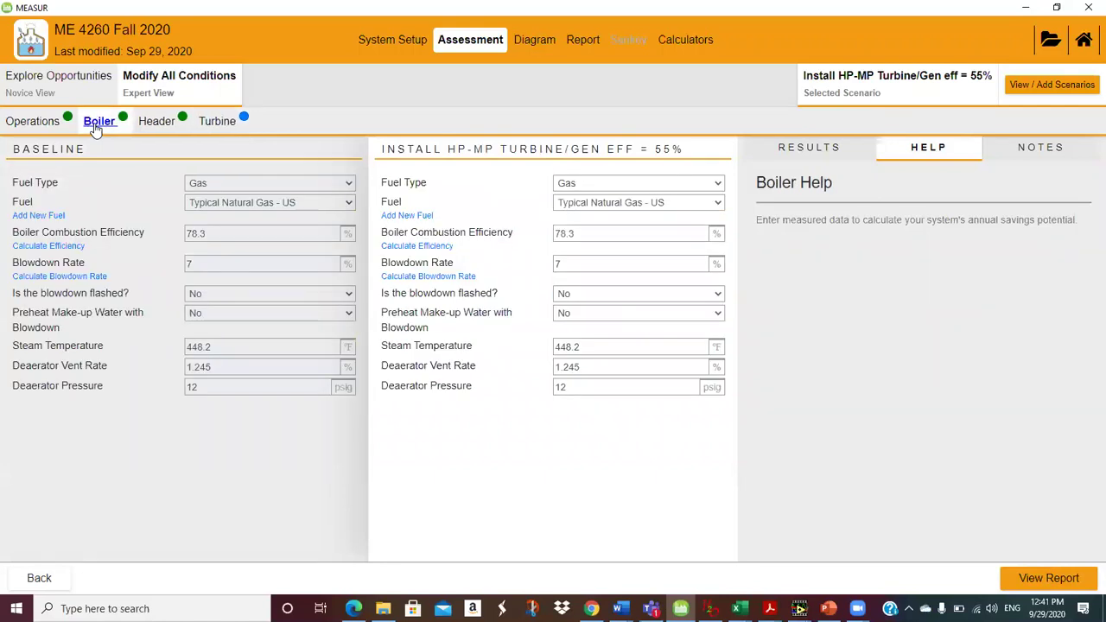
{"action": "left_click", "coordinate": [156, 122]}
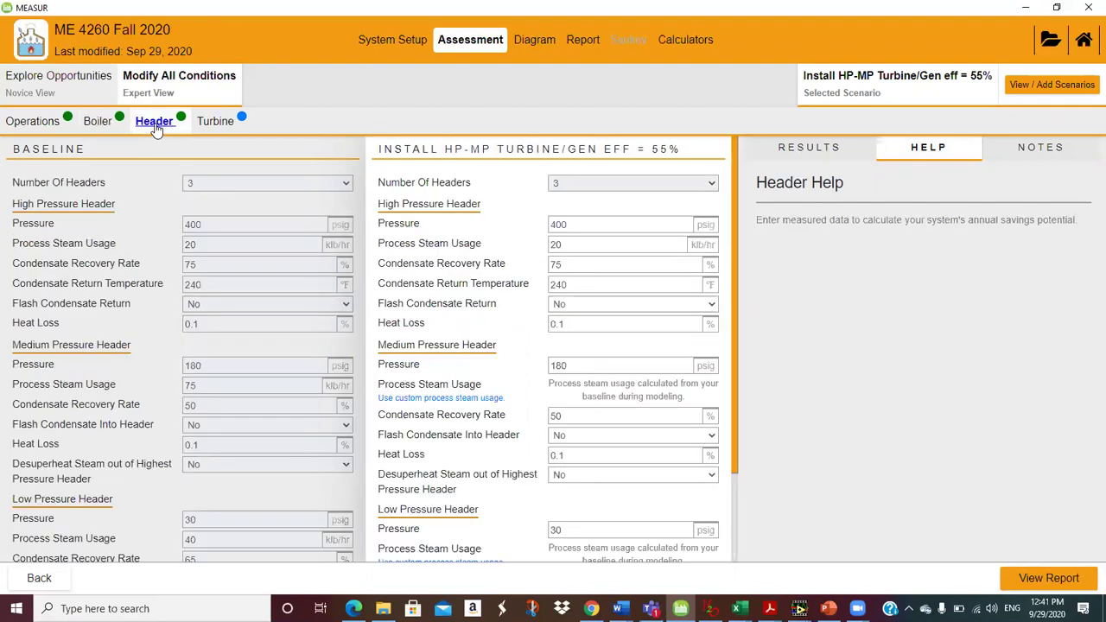
{"action": "left_click", "coordinate": [216, 122]}
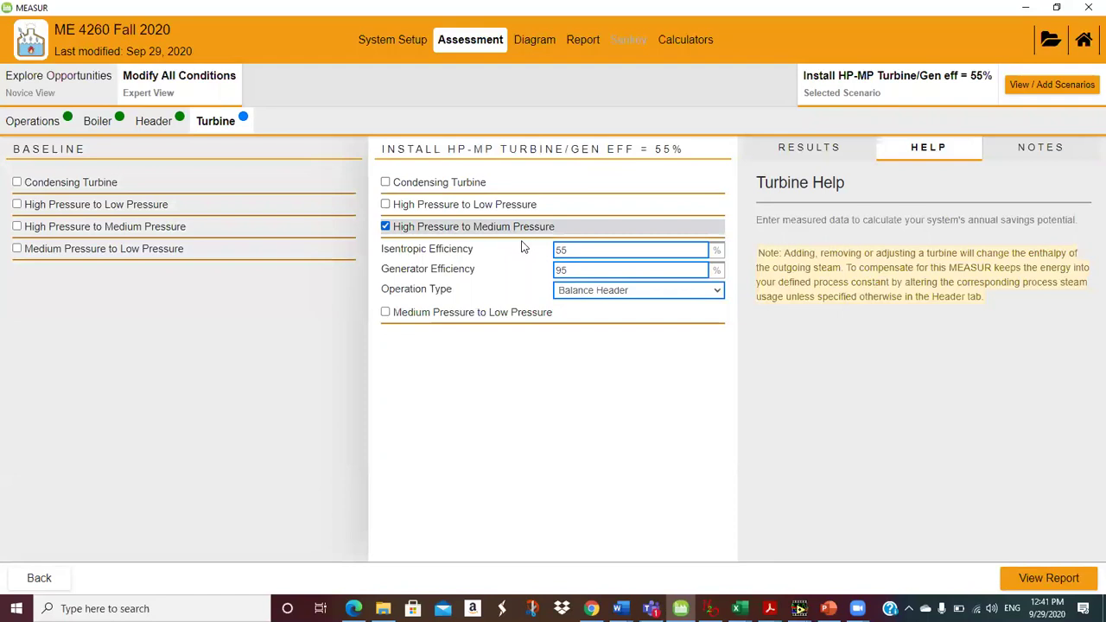
{"action": "left_click", "coordinate": [590, 265]}
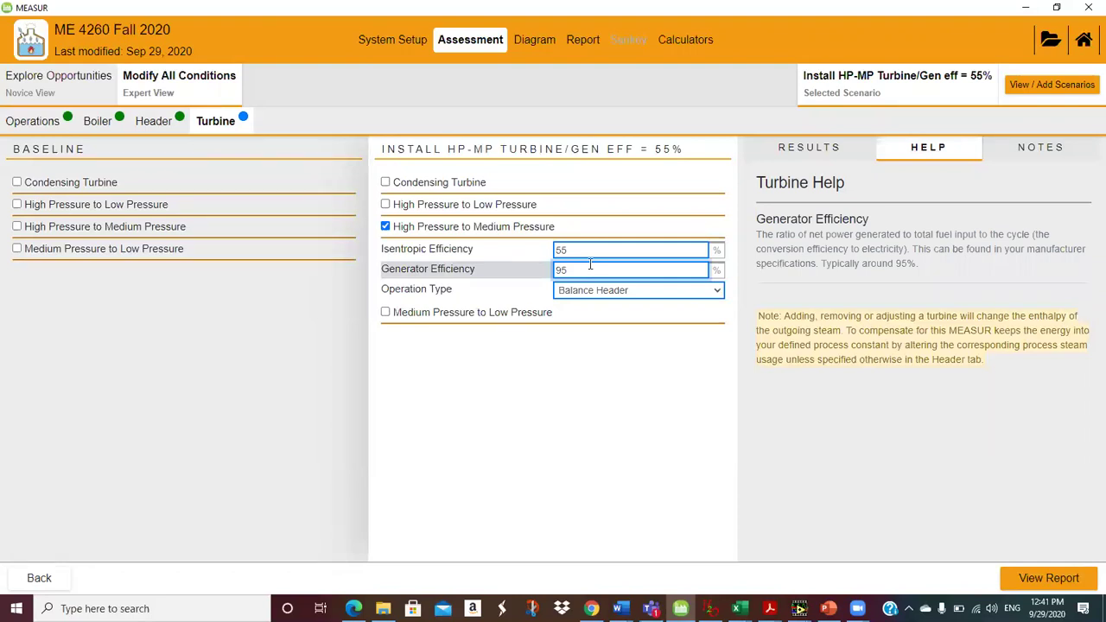
{"action": "left_click", "coordinate": [714, 291]}
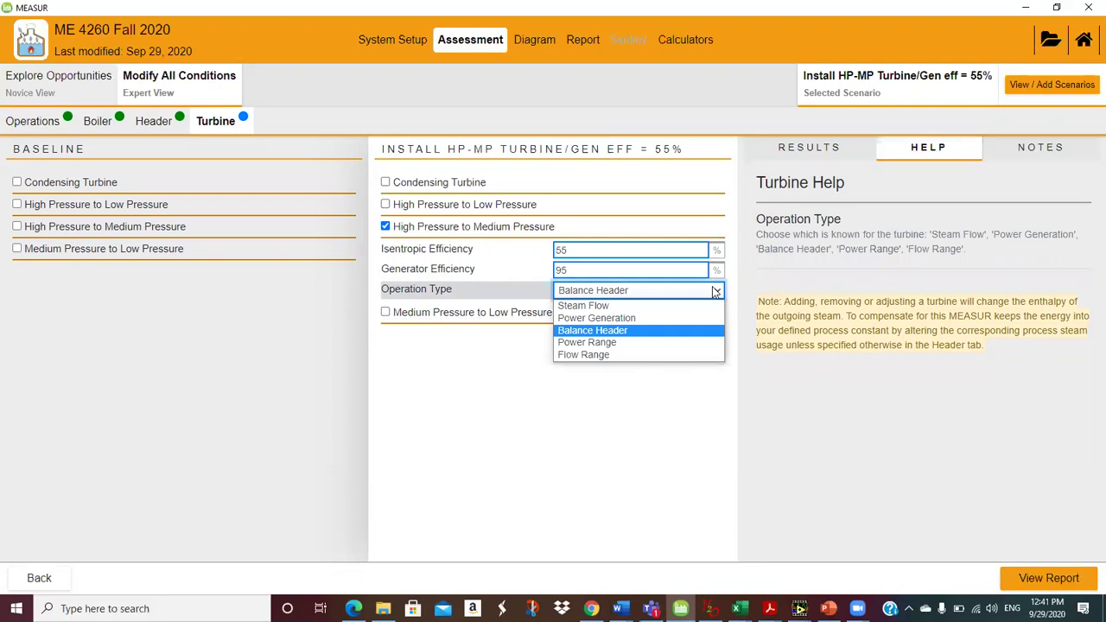
{"action": "left_click", "coordinate": [615, 331]}
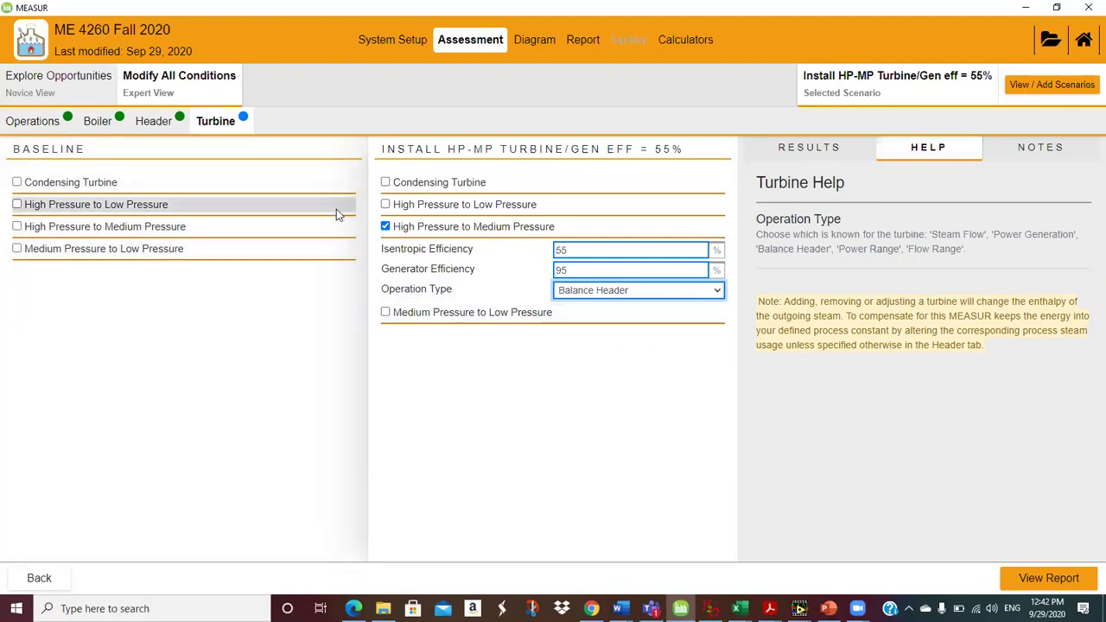
Show the steam system diagram for Automatic Boiler Controls O2 = 2% and examine the PRV, header and process usage flows.
{"action": "left_click", "coordinate": [536, 41]}
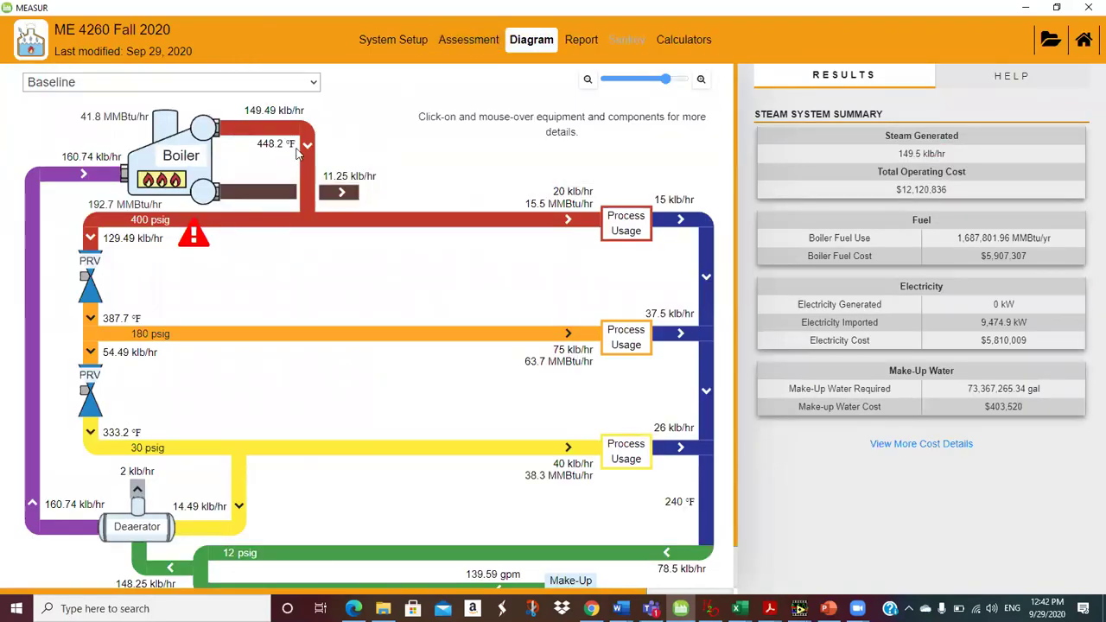
{"action": "left_click", "coordinate": [312, 84]}
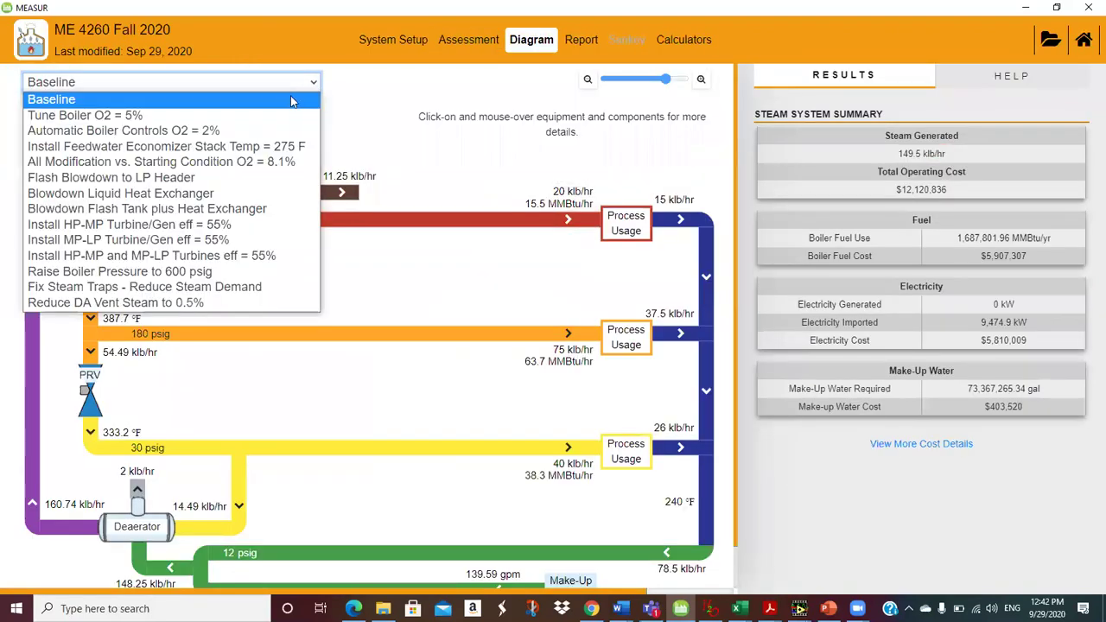
{"action": "left_click", "coordinate": [264, 130]}
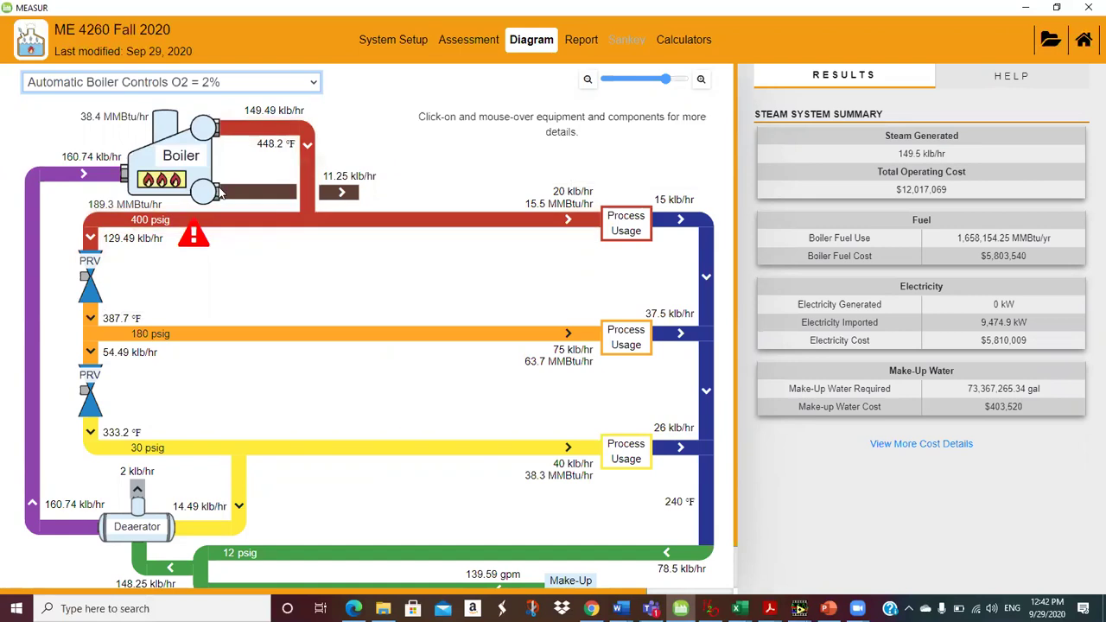
{"action": "left_click", "coordinate": [122, 256]}
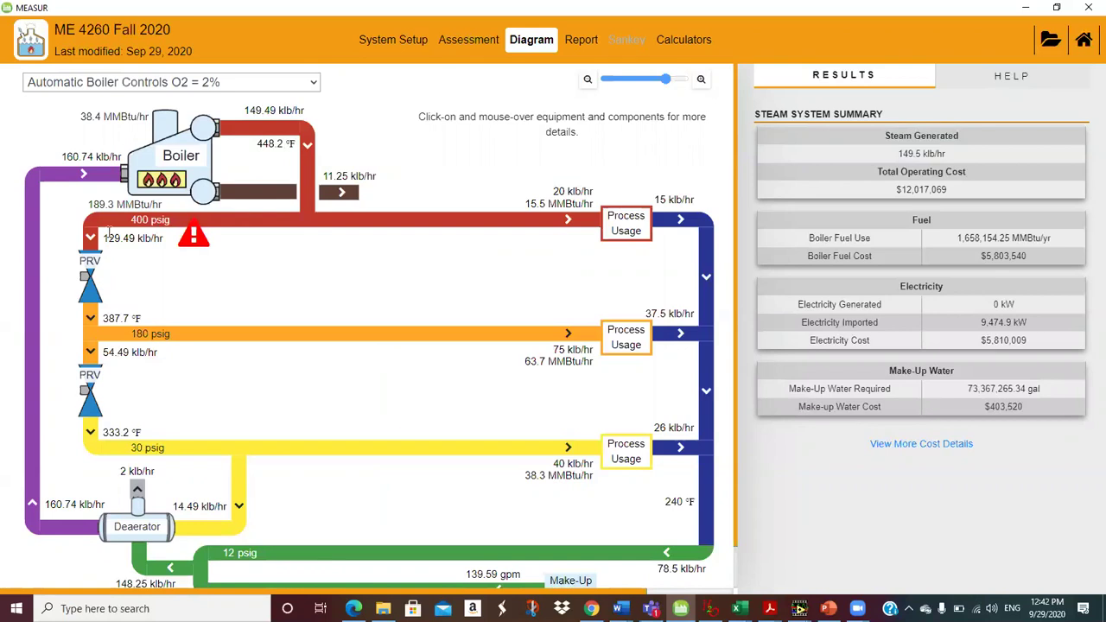
{"action": "mouse_move", "coordinate": [273, 110]}
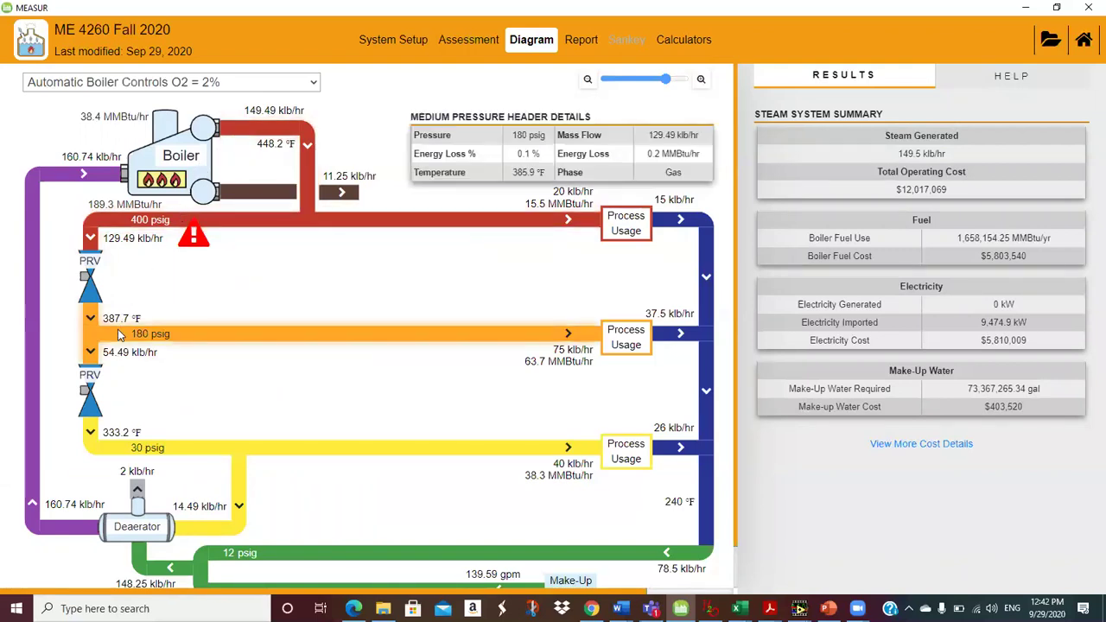
{"action": "mouse_move", "coordinate": [211, 339]}
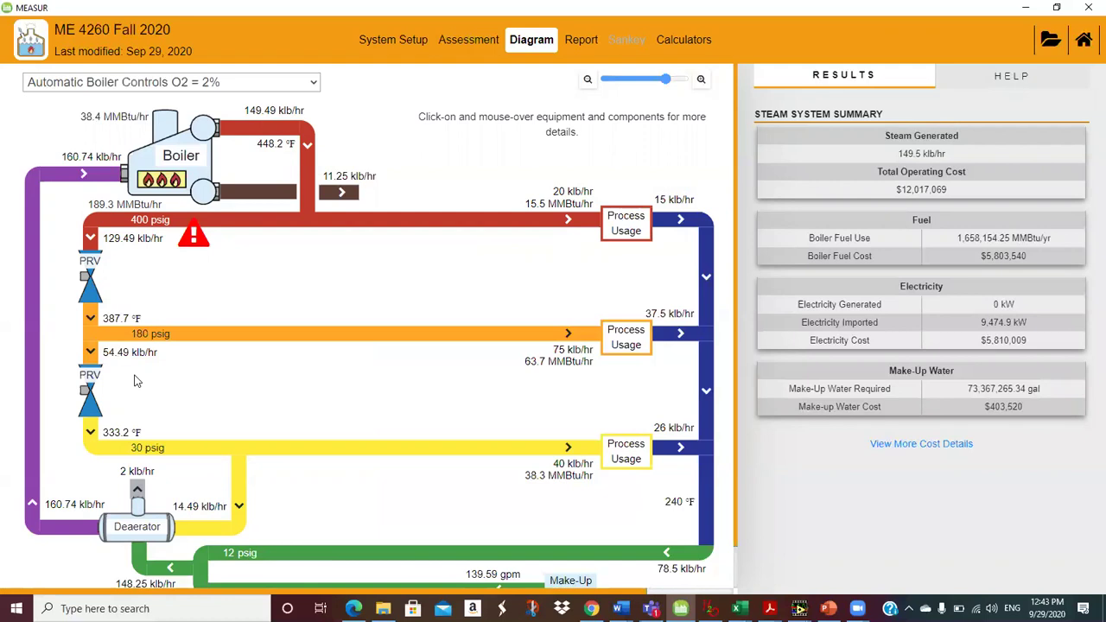
{"action": "mouse_move", "coordinate": [654, 326]}
{"action": "mouse_move", "coordinate": [549, 366]}
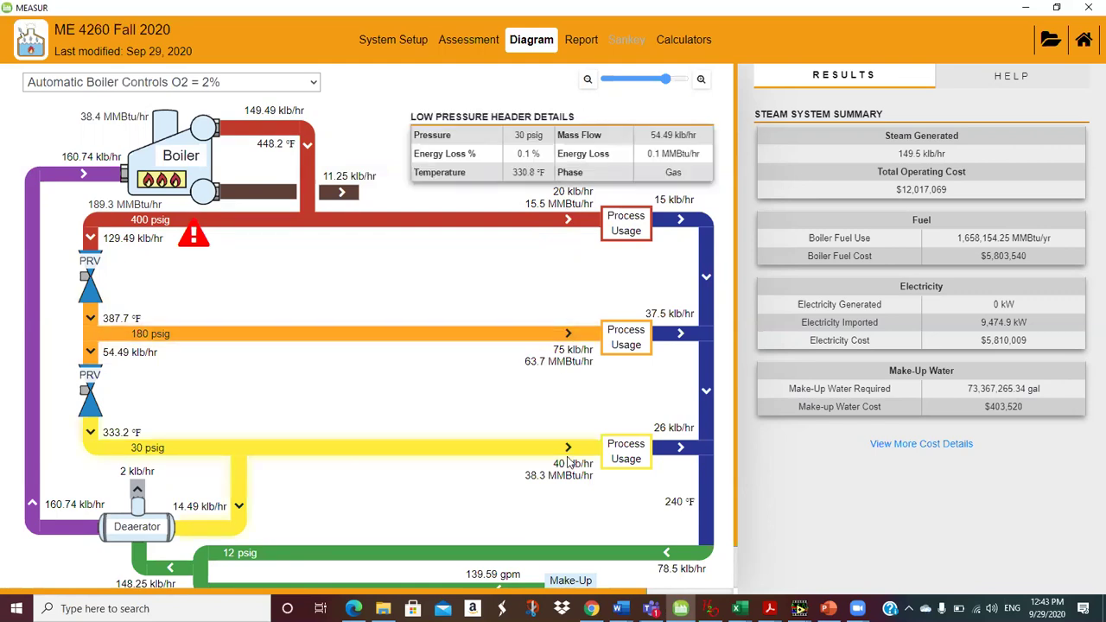
{"action": "mouse_move", "coordinate": [558, 477]}
{"action": "mouse_move", "coordinate": [418, 243]}
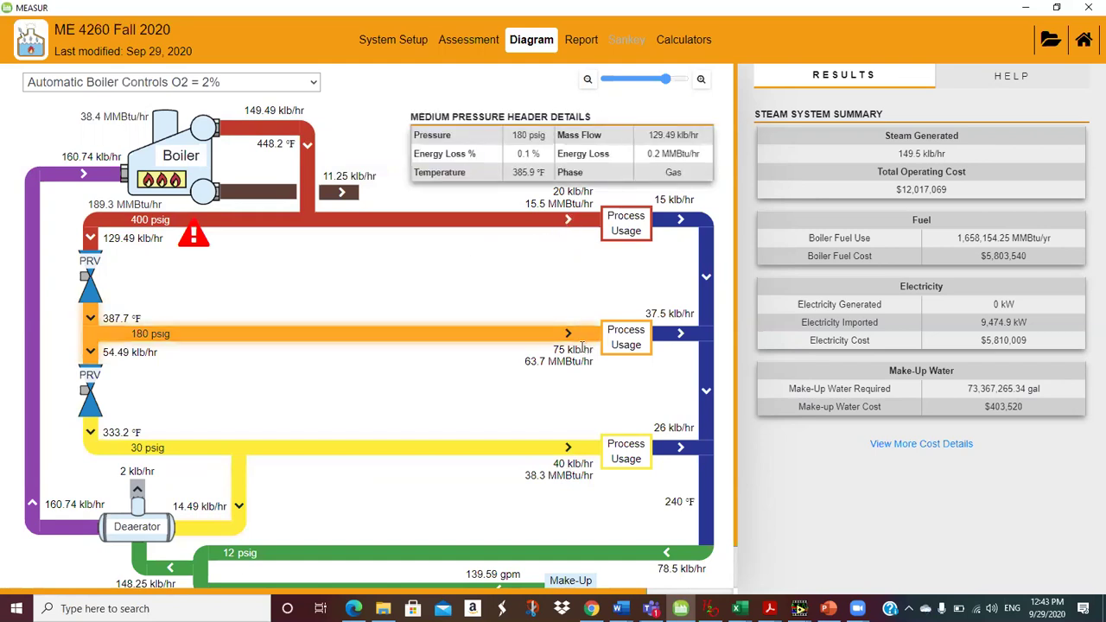
{"action": "mouse_move", "coordinate": [573, 458]}
{"action": "mouse_move", "coordinate": [282, 104]}
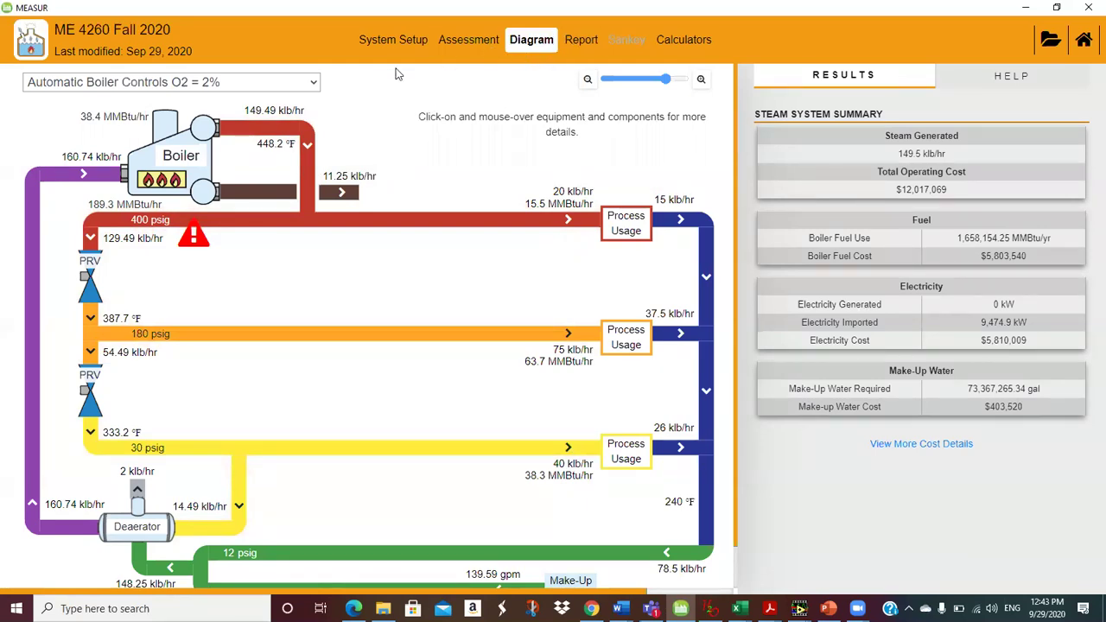
Show the diagram for Install HP-MP Turbine/Gen eff = 55% and examine its steam flows and turbine output.
{"action": "left_click", "coordinate": [315, 82]}
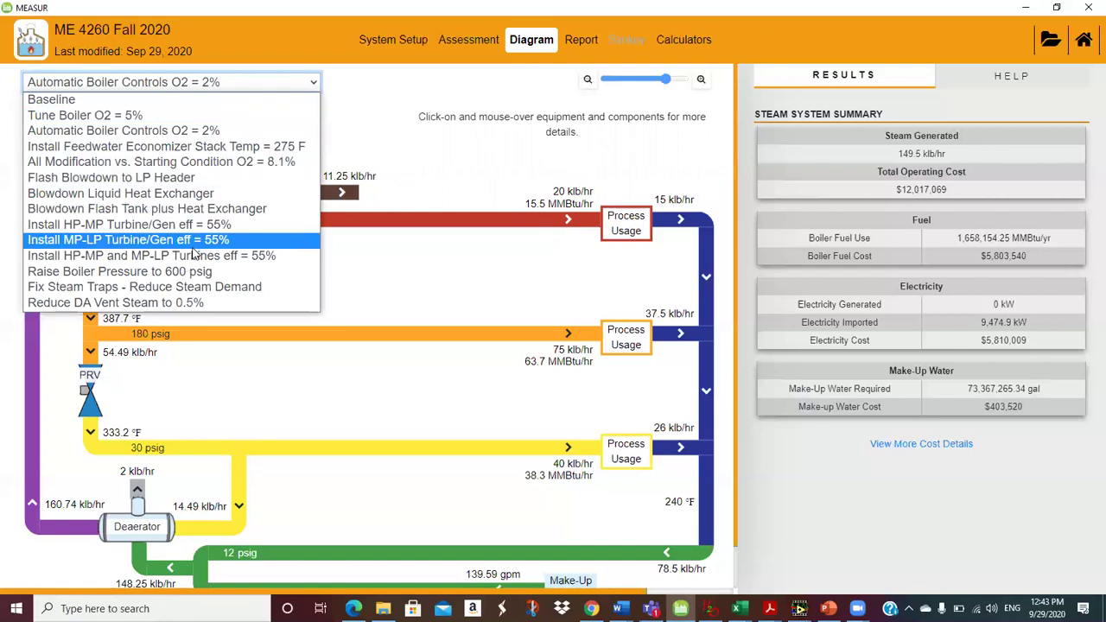
{"action": "left_click", "coordinate": [209, 228]}
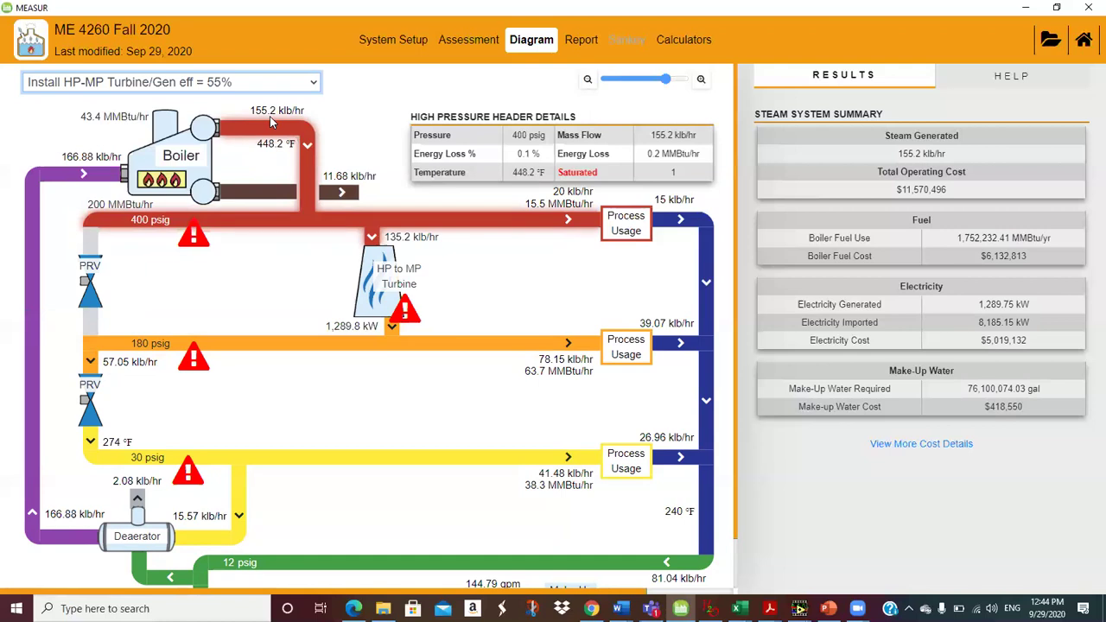
{"action": "mouse_move", "coordinate": [524, 348]}
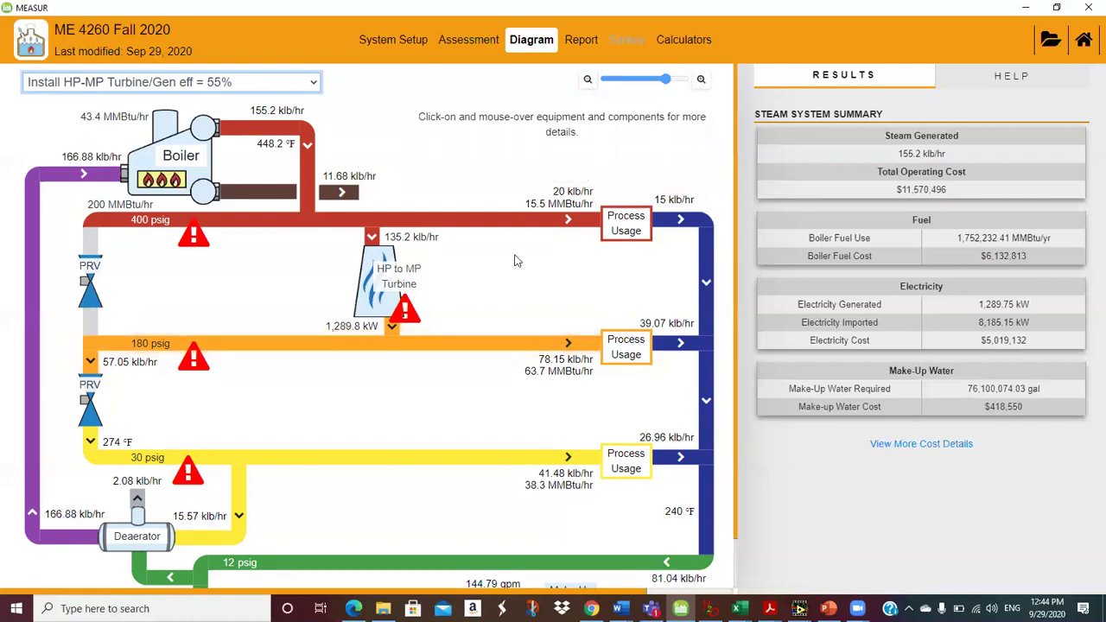
Compare the report's executive summary for the HP-MP turbine with problem 3a in Measur Hwk 2020.pdf, and return to MEASUR.
{"action": "left_click", "coordinate": [579, 41]}
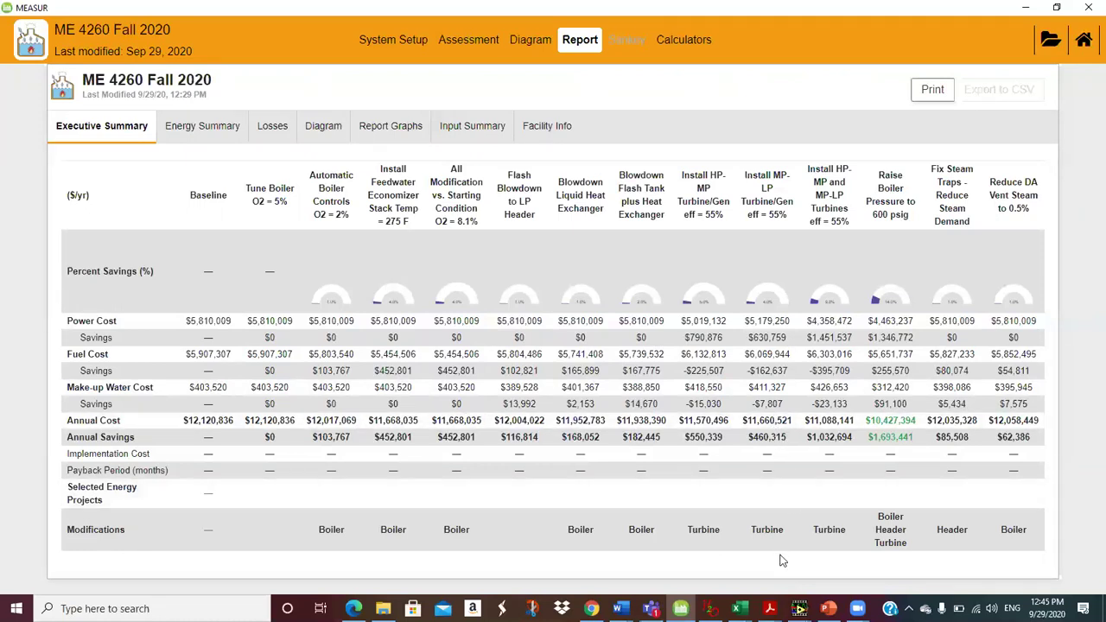
{"action": "mouse_move", "coordinate": [769, 608]}
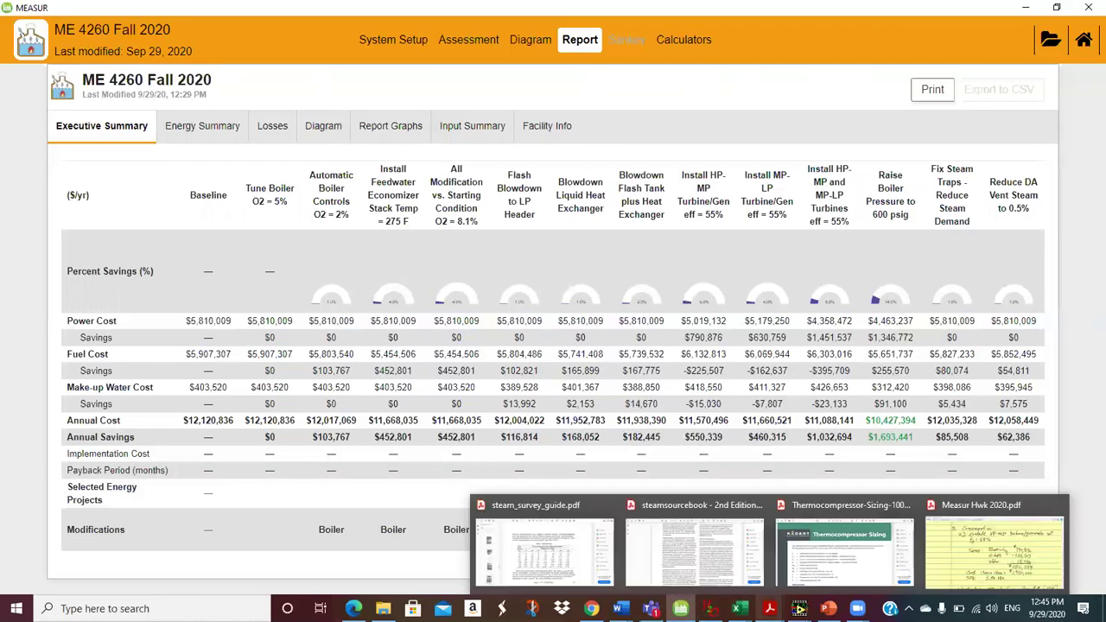
{"action": "left_click", "coordinate": [1009, 546]}
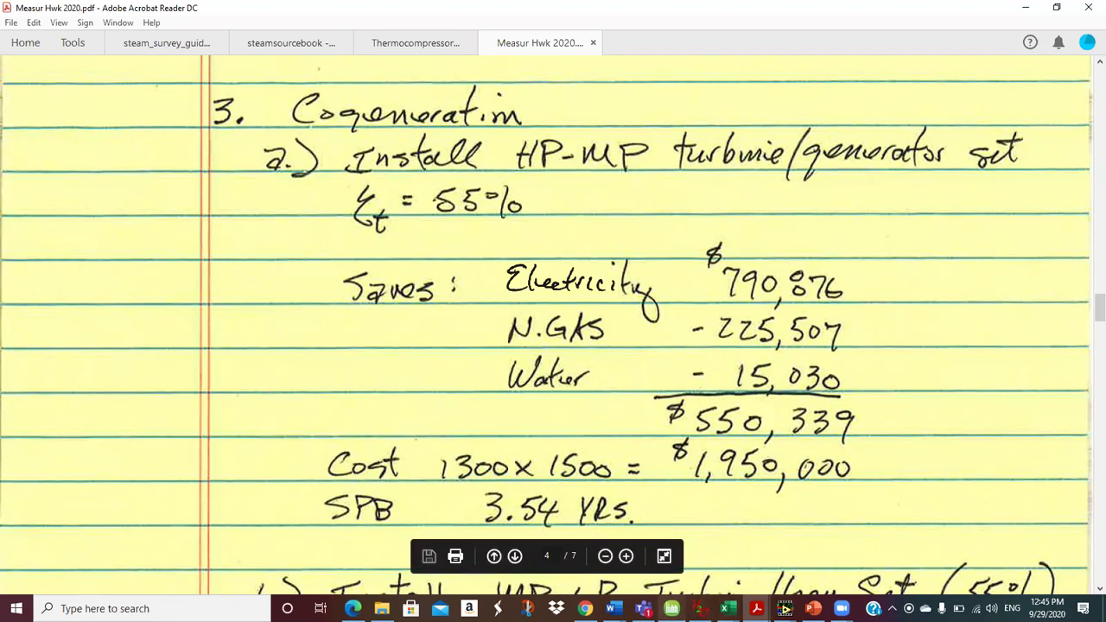
{"action": "mouse_move", "coordinate": [671, 608]}
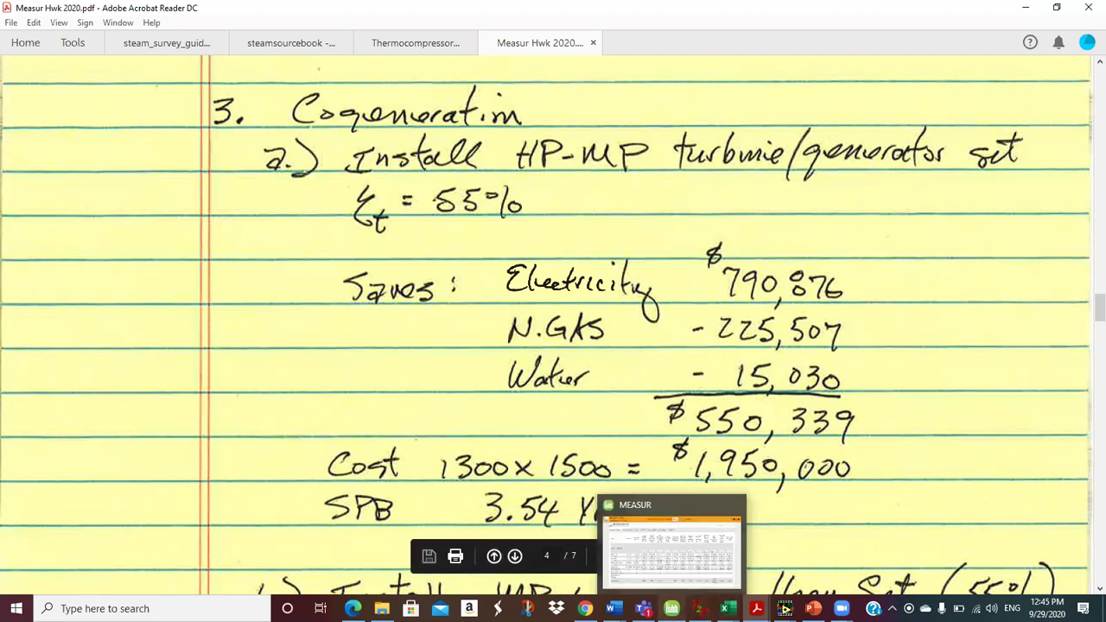
{"action": "left_click", "coordinate": [675, 560]}
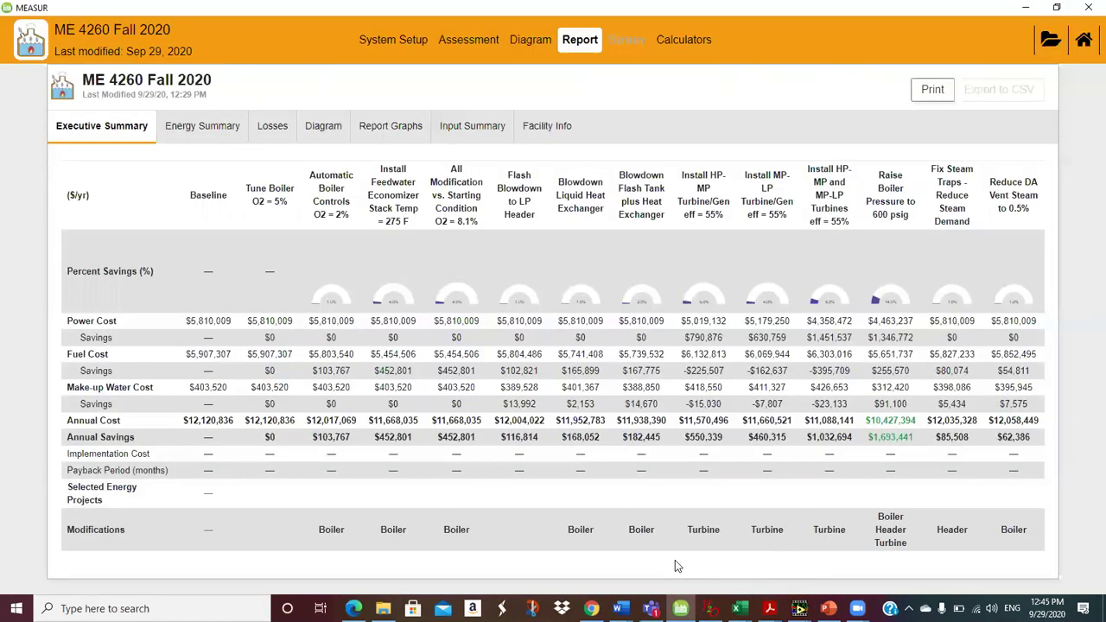
Review the baseline operations, boiler and header inputs in the system setup.
{"action": "left_click", "coordinate": [401, 44]}
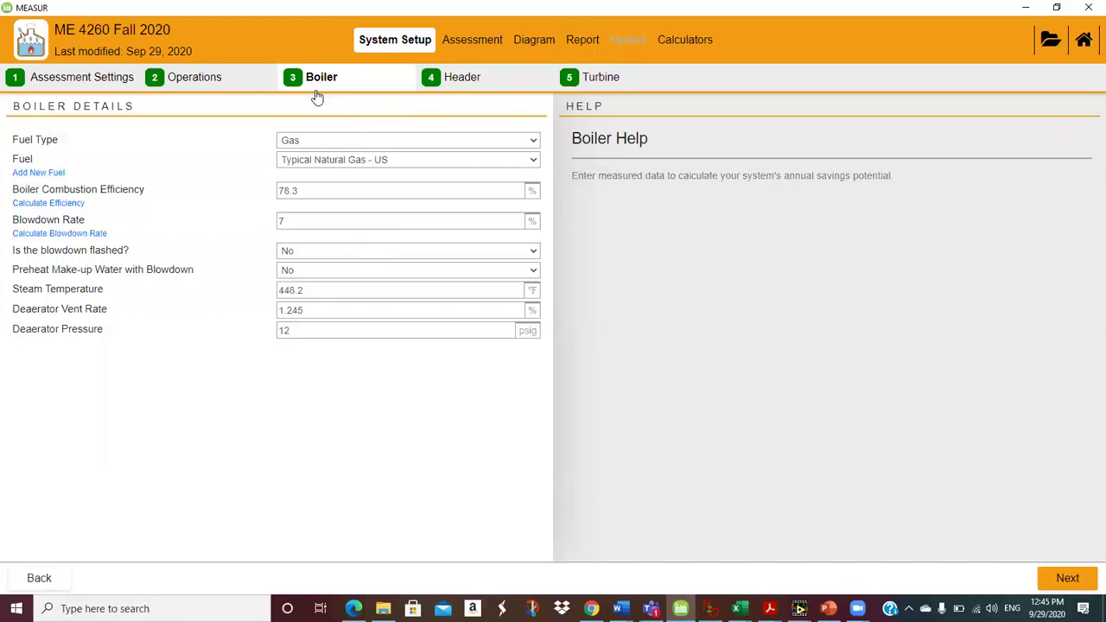
{"action": "left_click", "coordinate": [195, 78]}
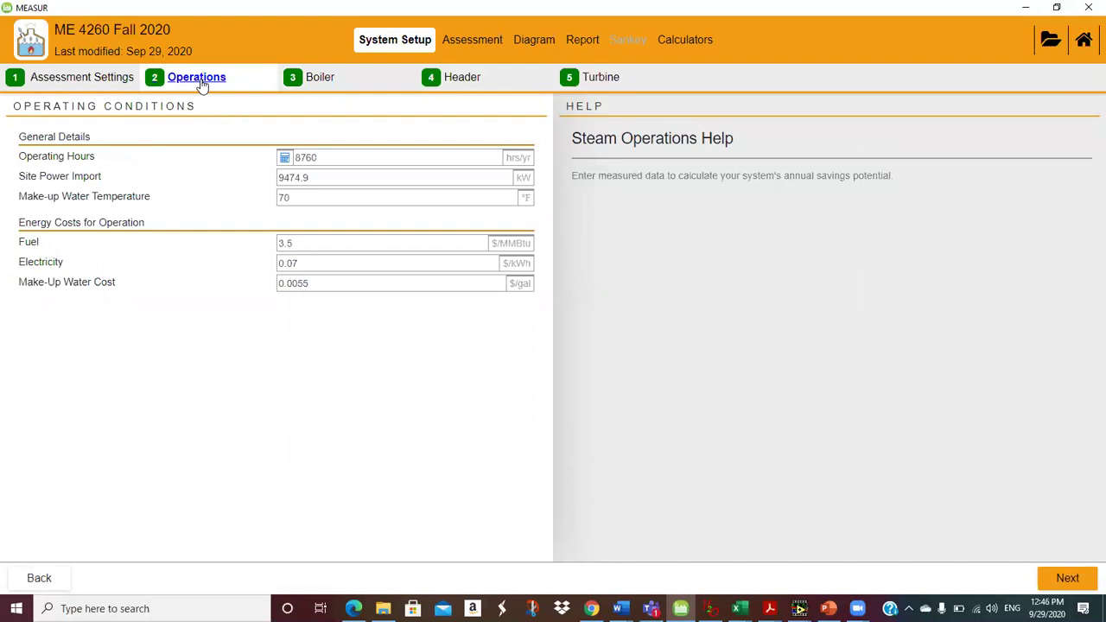
{"action": "left_click", "coordinate": [318, 79]}
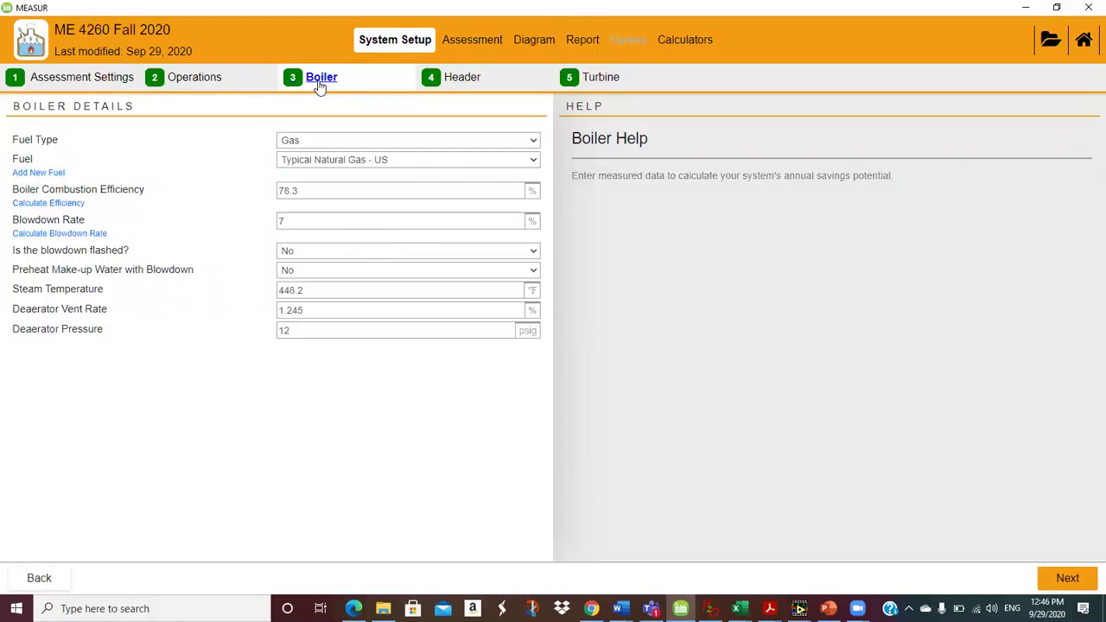
{"action": "left_click", "coordinate": [452, 81]}
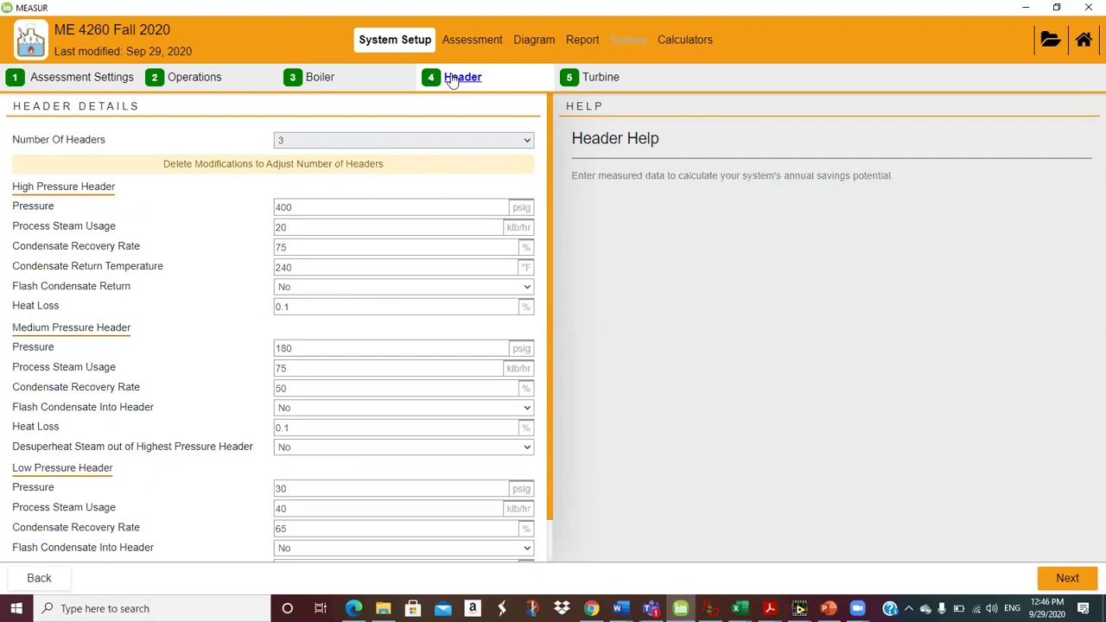
Review the boiler, header and turbine inputs of the HP-MP turbine scenario against the baseline in the assessment.
{"action": "left_click", "coordinate": [485, 43]}
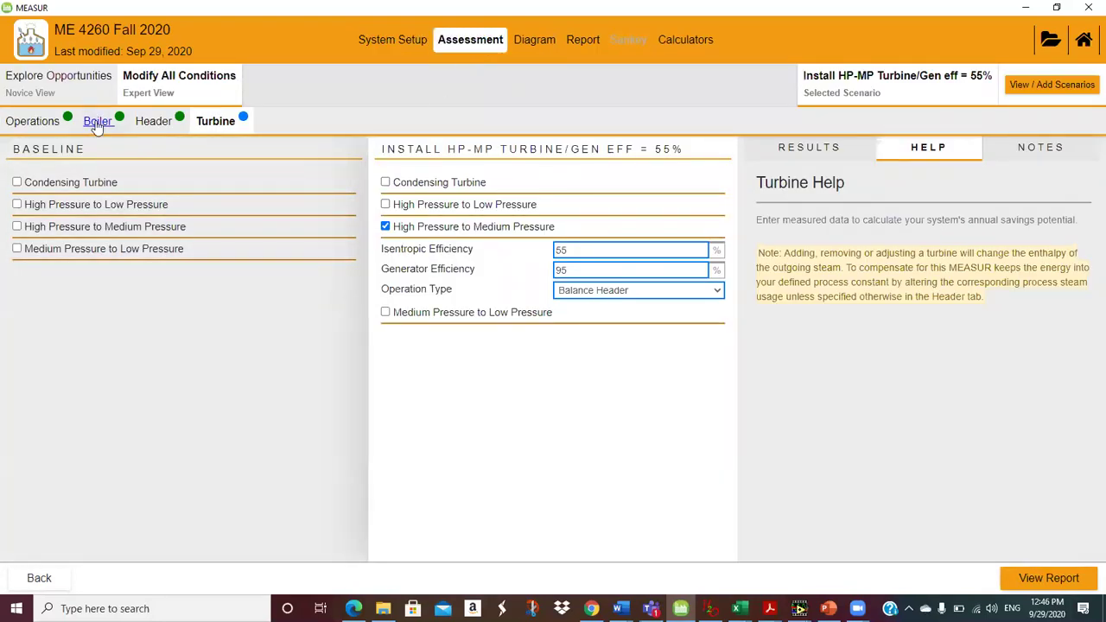
{"action": "left_click", "coordinate": [98, 124]}
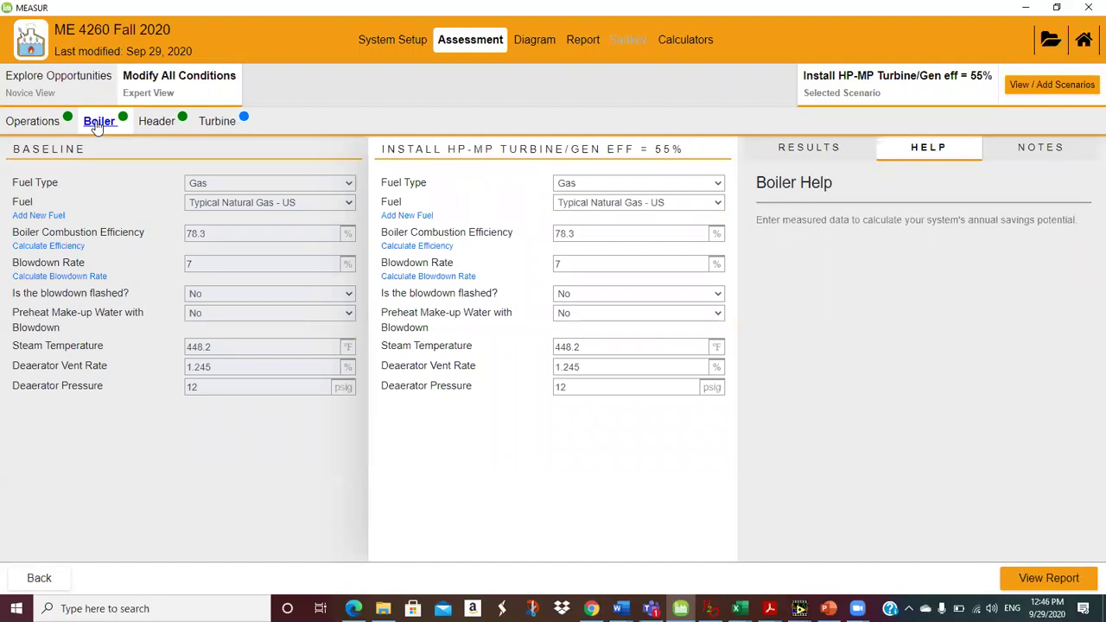
{"action": "left_click", "coordinate": [154, 121]}
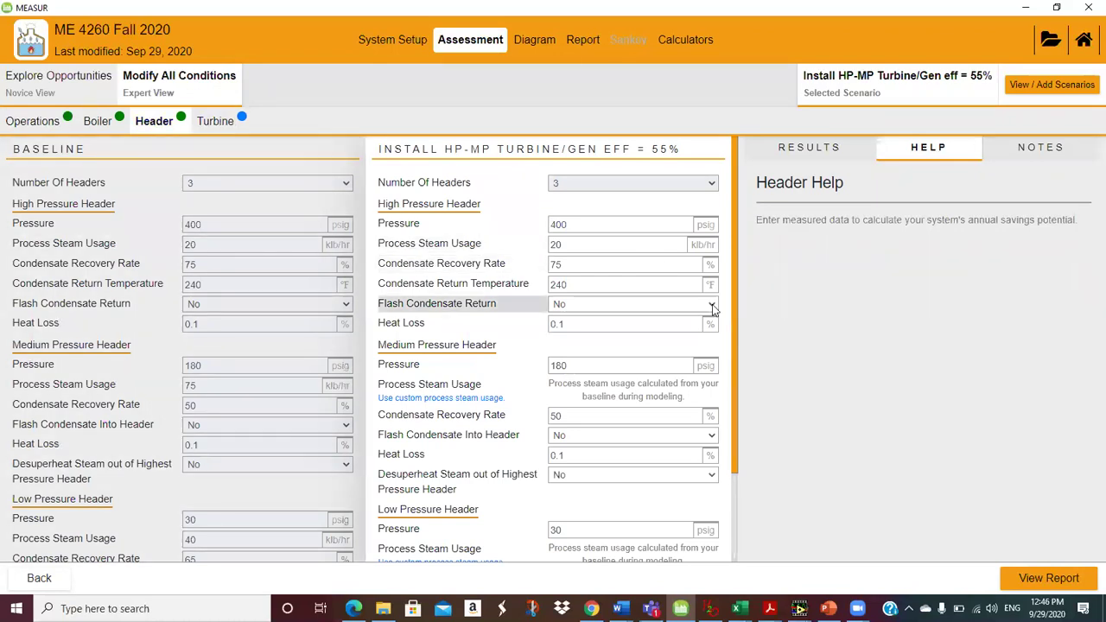
{"action": "left_click_drag", "start_coordinate": [733, 292], "coordinate": [705, 211]}
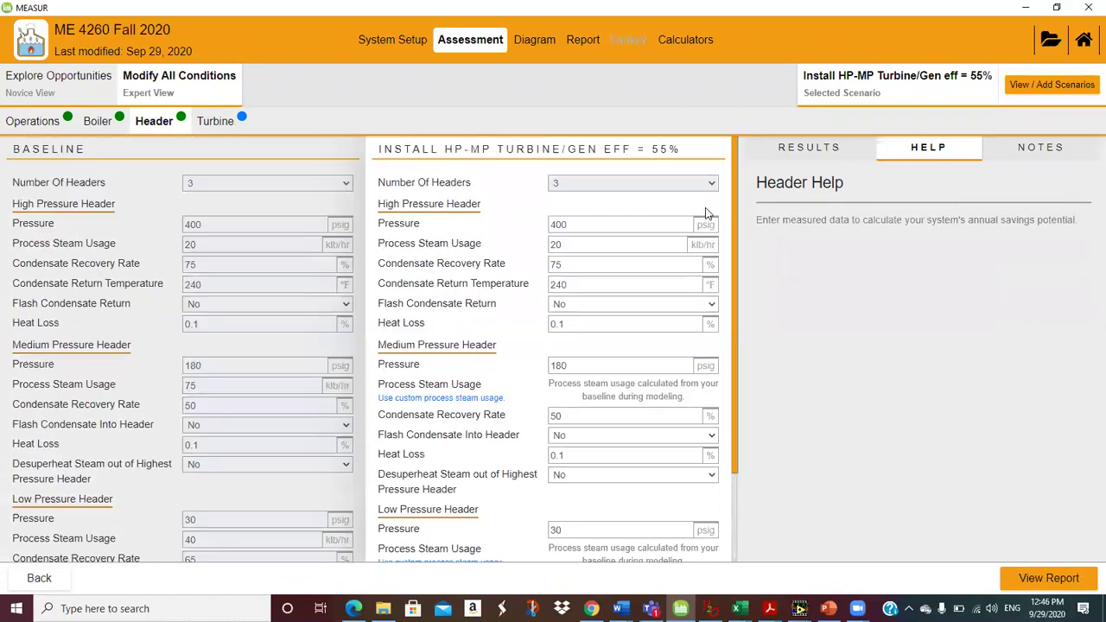
{"action": "left_click", "coordinate": [216, 122]}
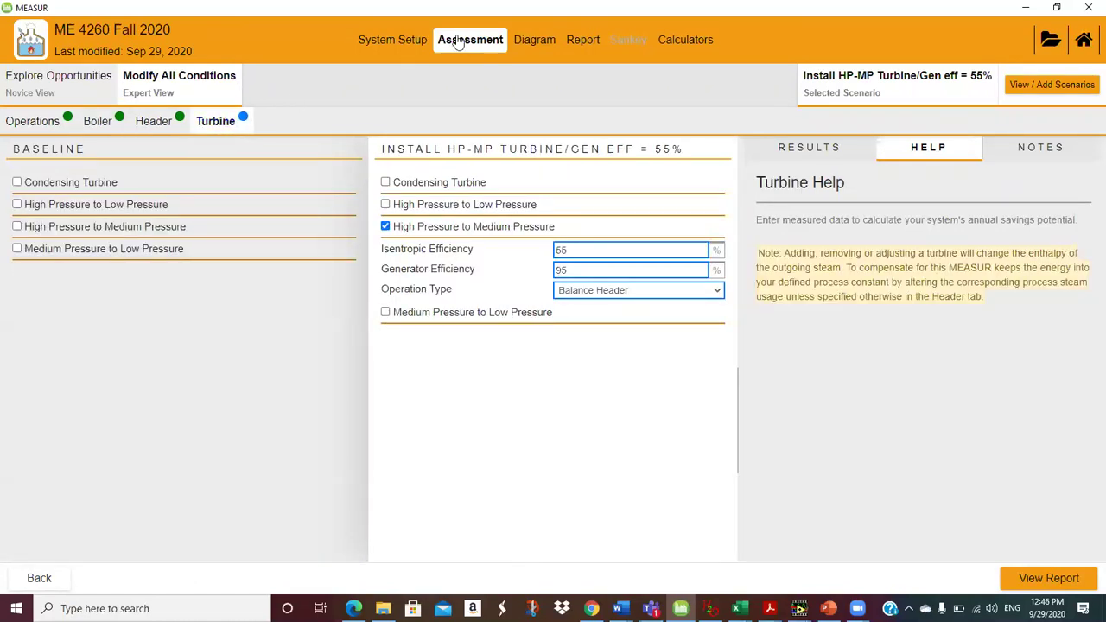
Check the executive summary report again and review the cost and payback of problem 3a in Measur Hwk 2020.pdf.
{"action": "left_click", "coordinate": [584, 43]}
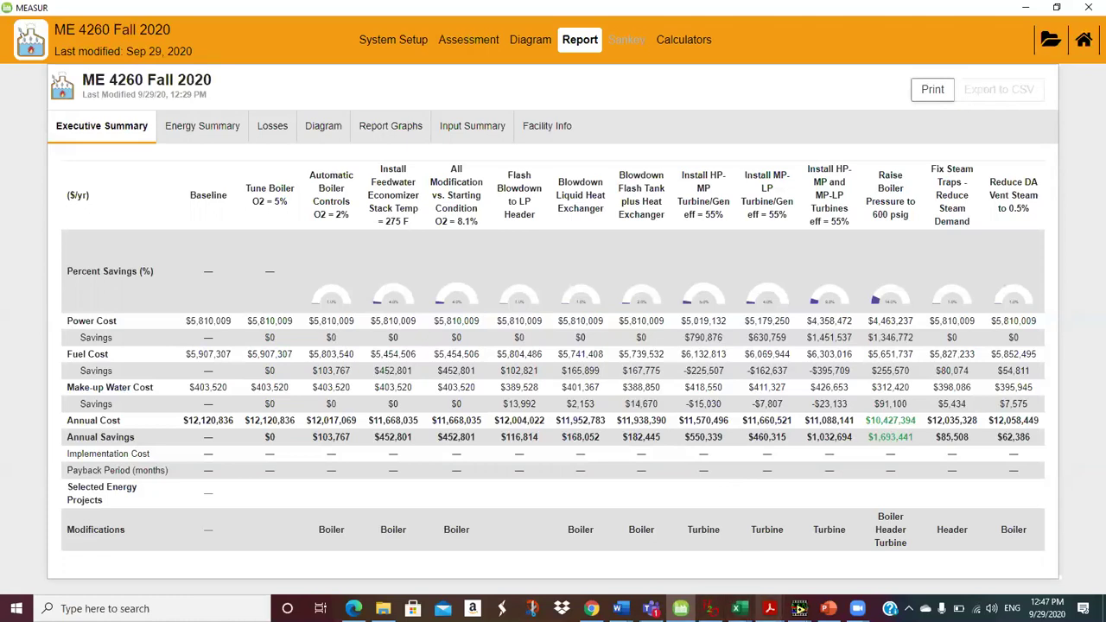
{"action": "mouse_move", "coordinate": [769, 608]}
{"action": "left_click", "coordinate": [982, 557]}
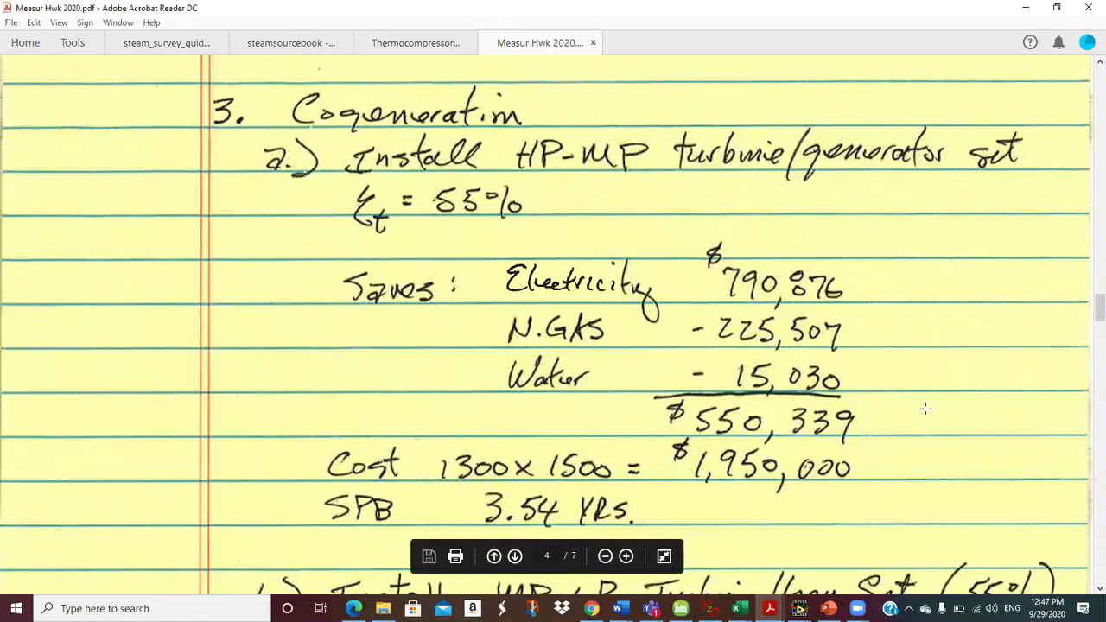
{"action": "left_click", "coordinate": [1089, 590]}
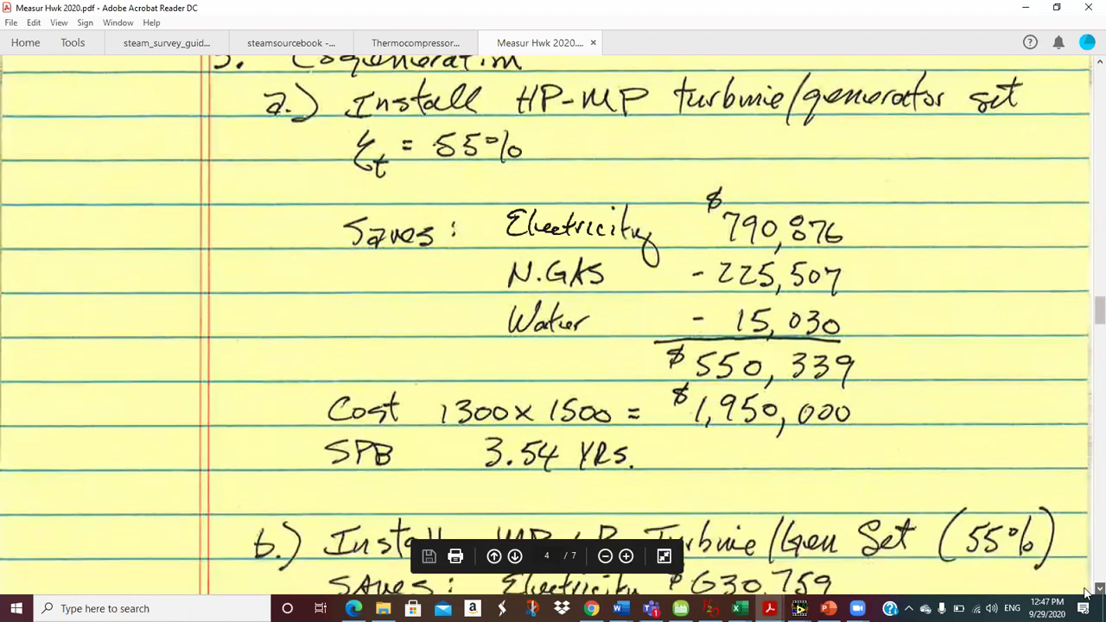
{"action": "left_click", "coordinate": [1088, 590]}
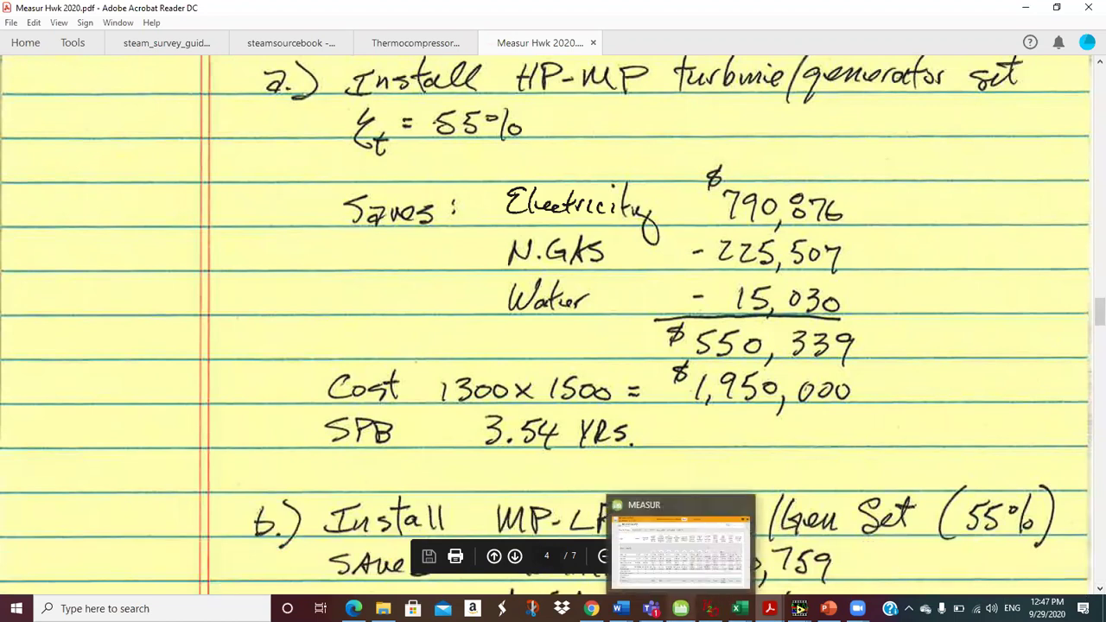
Return to the MEASUR report and examine the HP-MP turbine's power generation in the energy summary.
{"action": "left_click", "coordinate": [681, 608]}
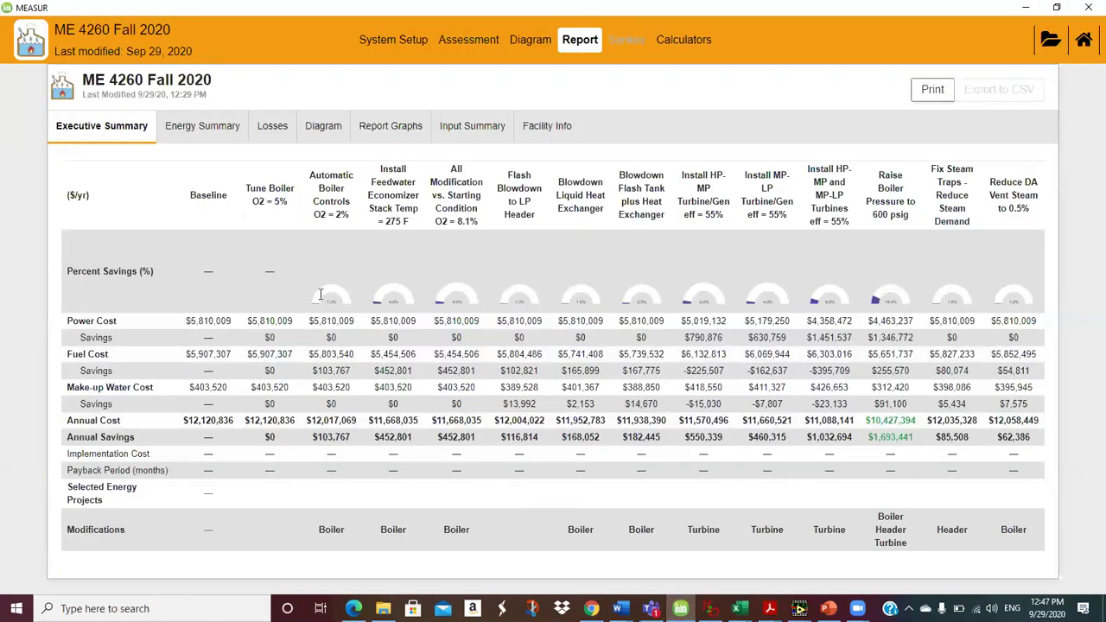
{"action": "left_click", "coordinate": [223, 128]}
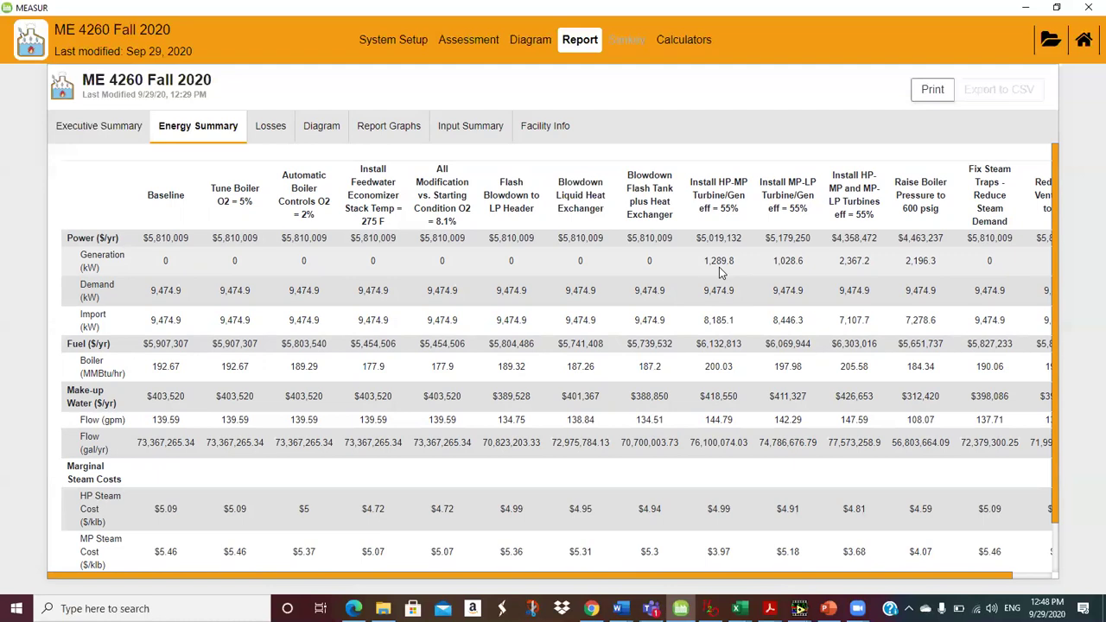
Reopen the system diagram for Install HP-MP Turbine/Gen eff = 55% and inspect the turbine outlet details.
{"action": "left_click", "coordinate": [530, 39]}
{"action": "mouse_move", "coordinate": [188, 110]}
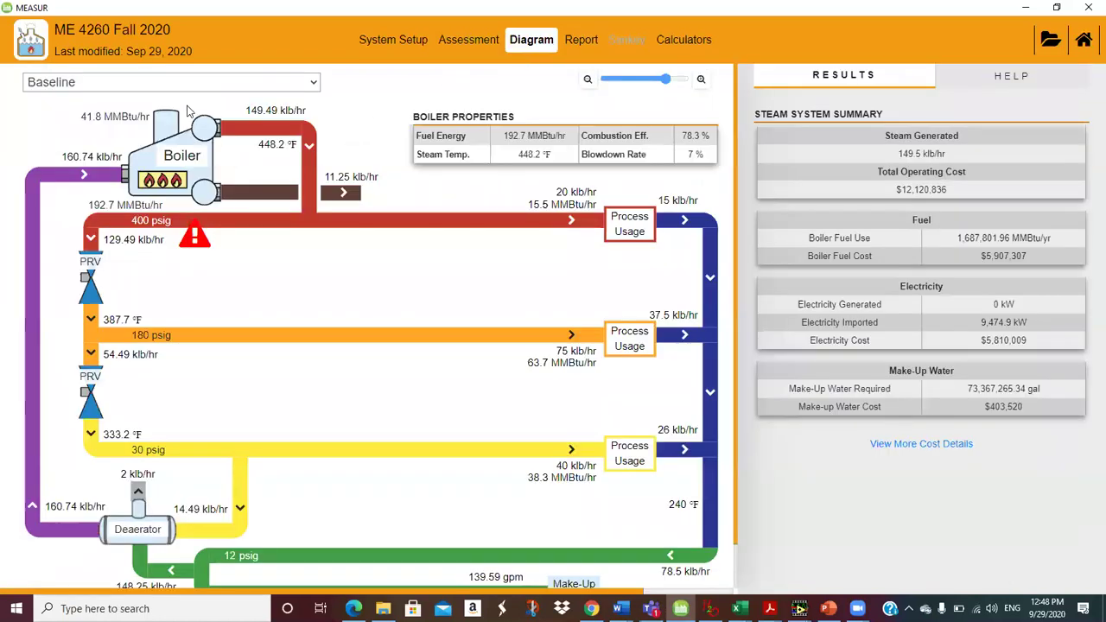
{"action": "left_click", "coordinate": [313, 85]}
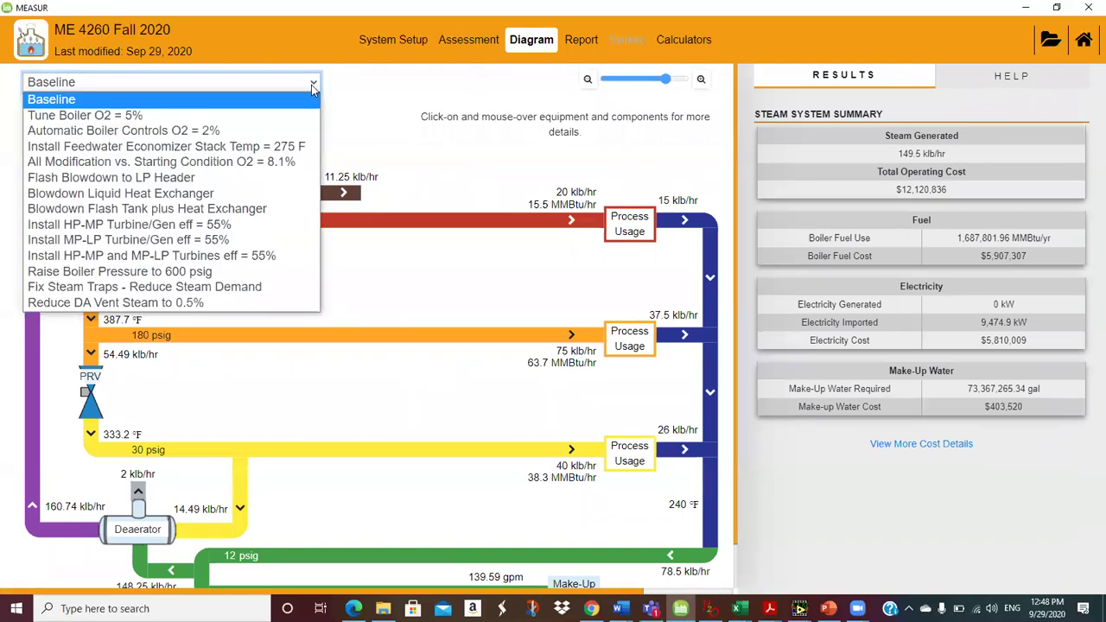
{"action": "left_click", "coordinate": [211, 227]}
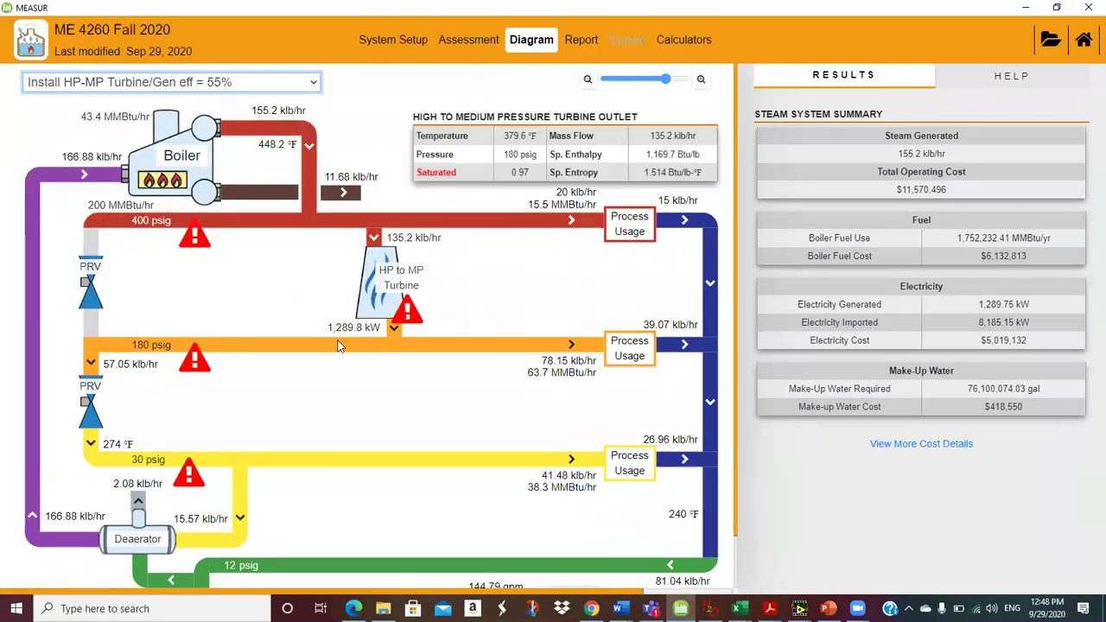
Show the HP to MP turbine's properties, and review parts a and b of the turbine problem in Measur Hwk 2020.pdf.
{"action": "left_click", "coordinate": [390, 281]}
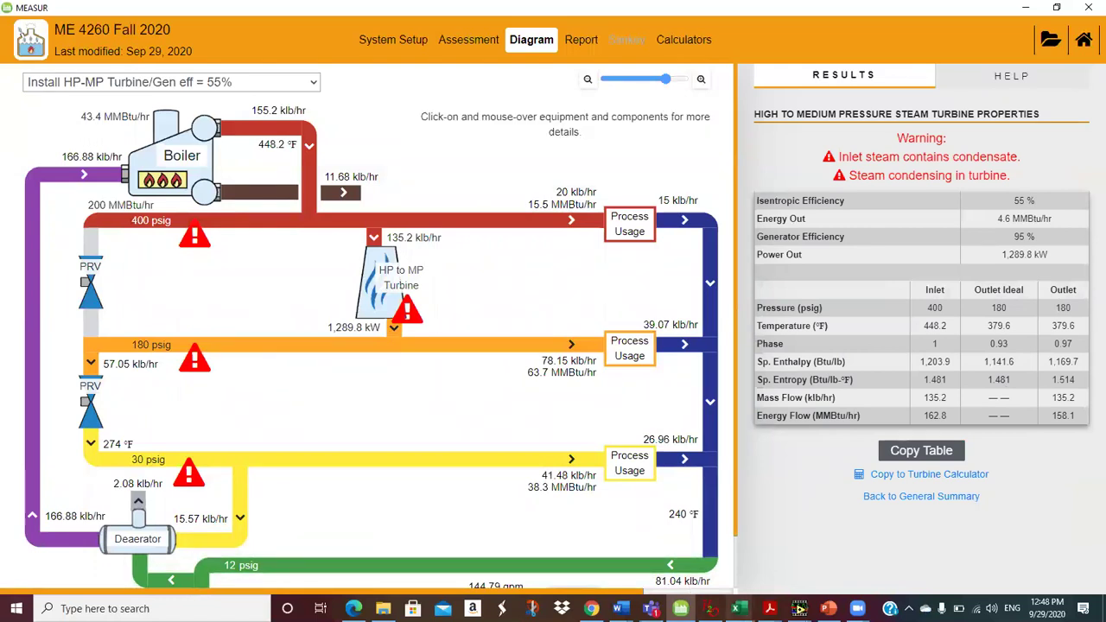
{"action": "mouse_move", "coordinate": [769, 608]}
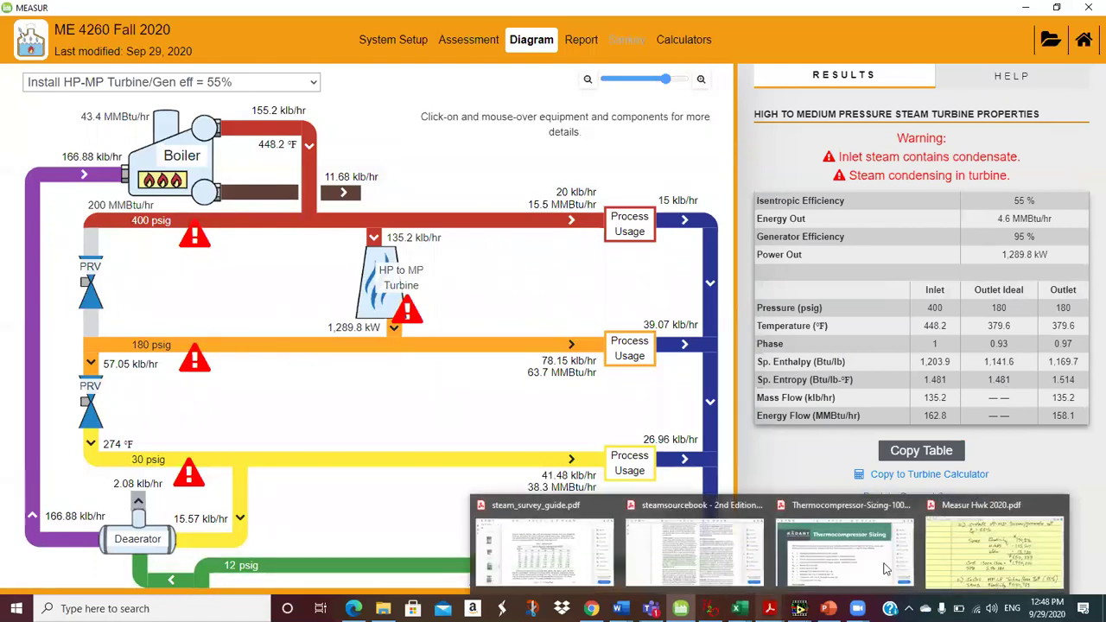
{"action": "left_click", "coordinate": [950, 557]}
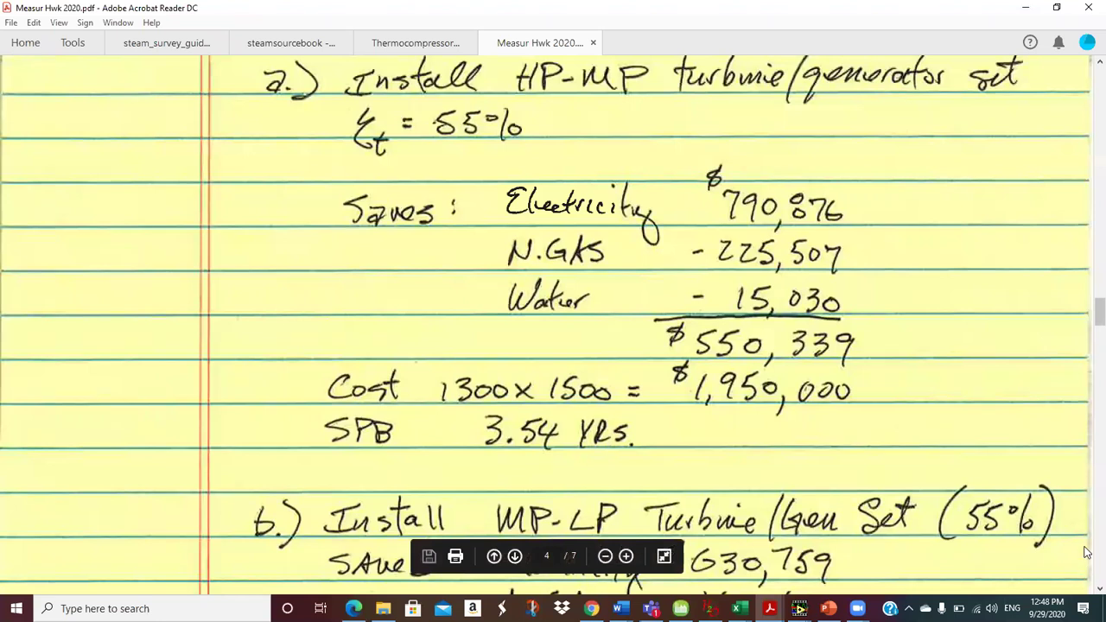
{"action": "scroll", "coordinate": [1087, 592], "scroll_direction": "down", "scroll_amount": 10}
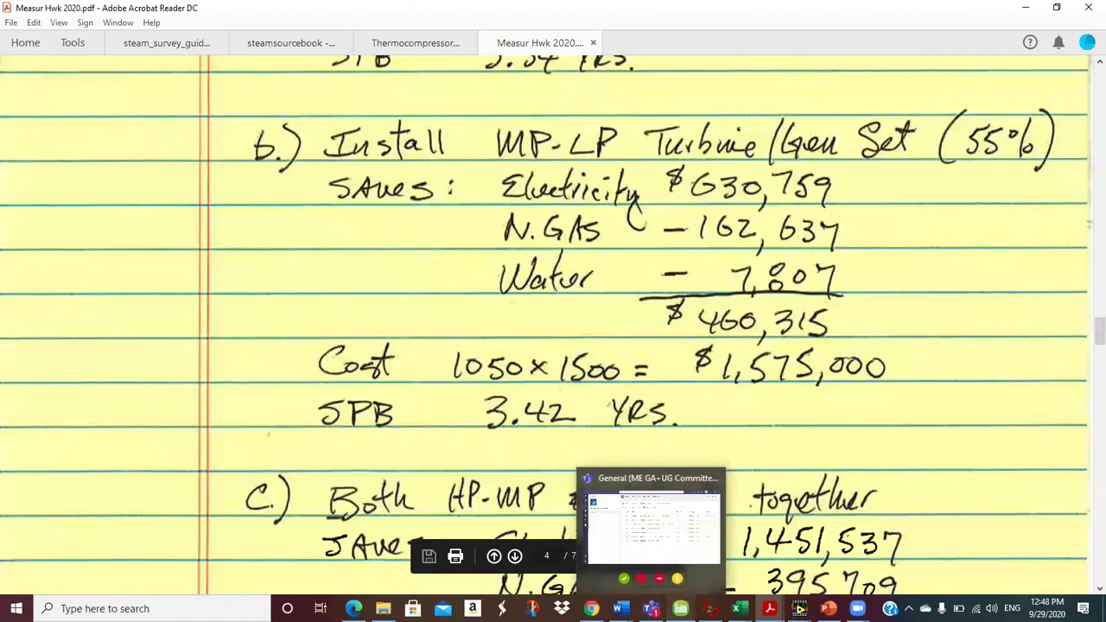
Return to the MEASUR assessment and select the Install MP-LP Turbine/Gen eff = 55% scenario to view its turbine inputs.
{"action": "left_click", "coordinate": [681, 608]}
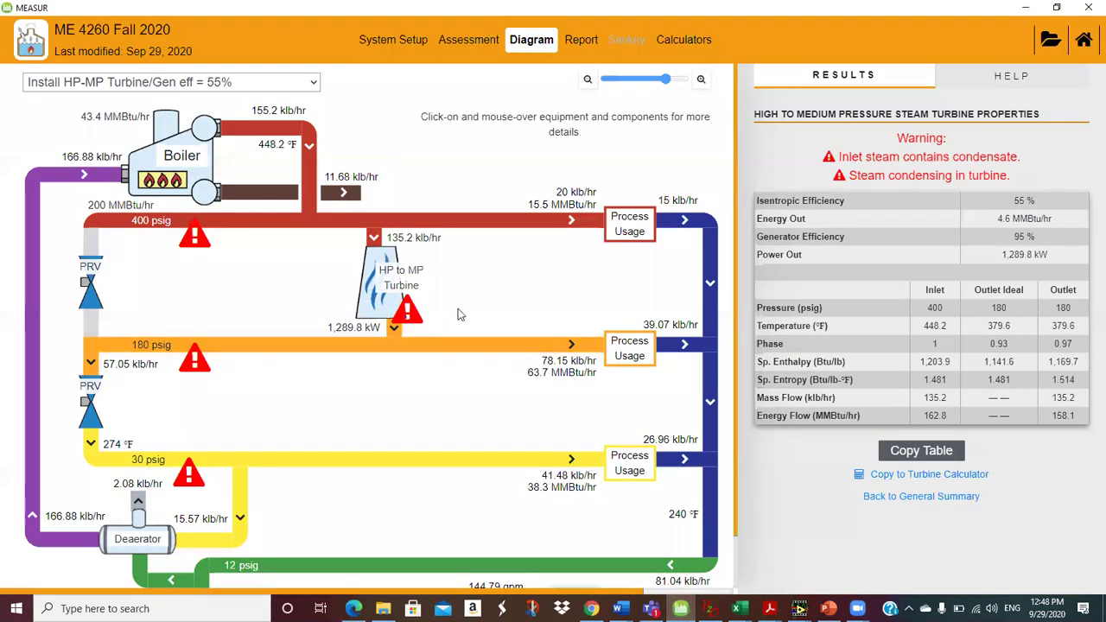
{"action": "left_click", "coordinate": [470, 43]}
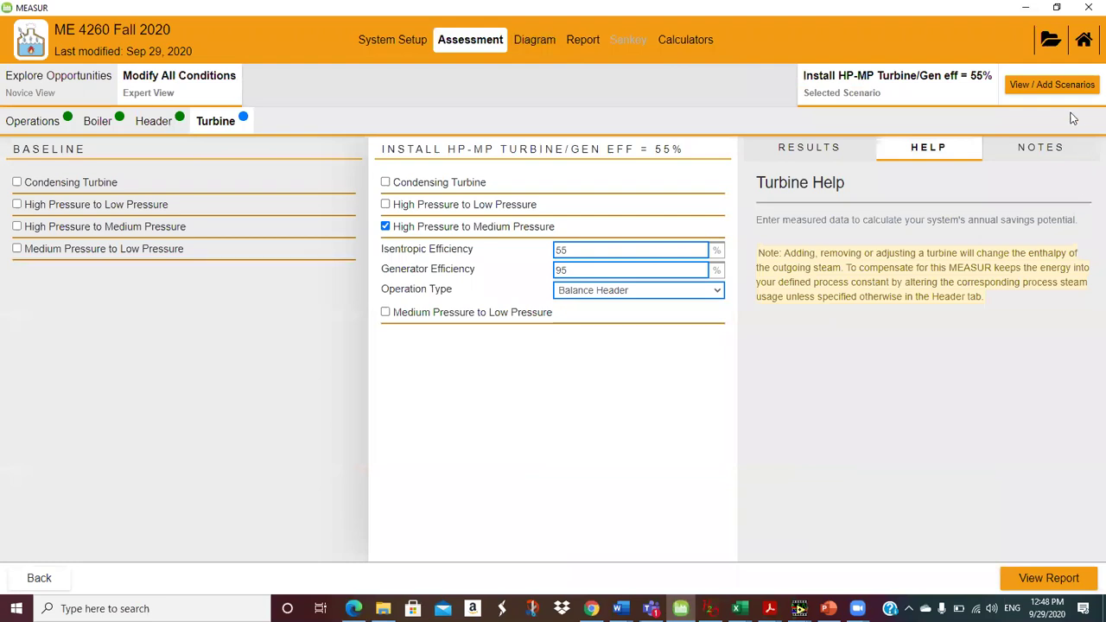
{"action": "left_click", "coordinate": [1065, 84]}
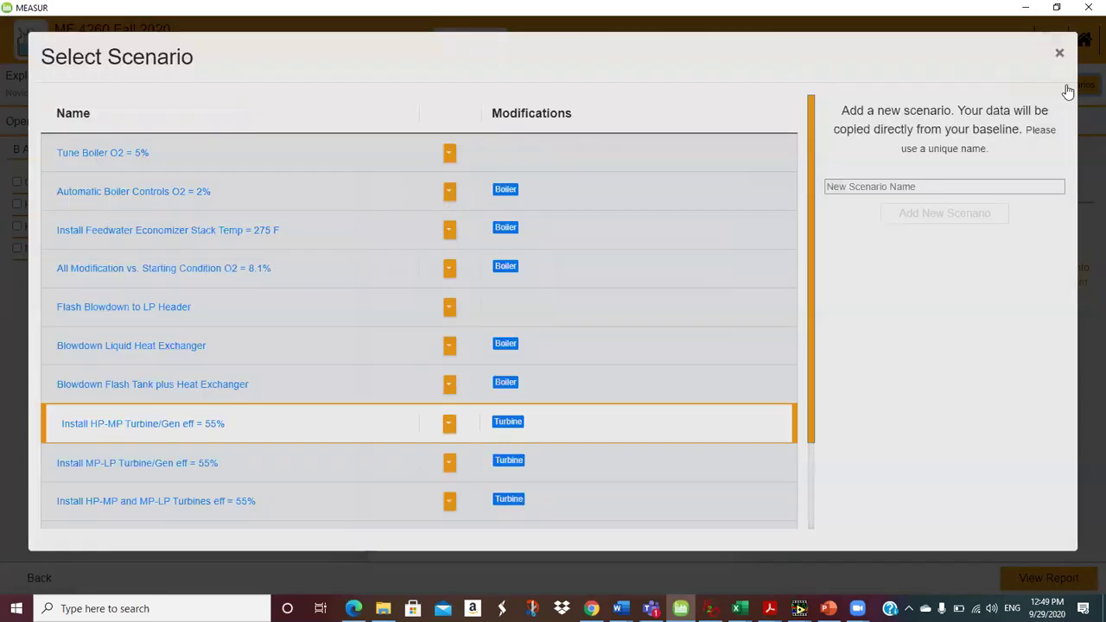
{"action": "left_click", "coordinate": [202, 478]}
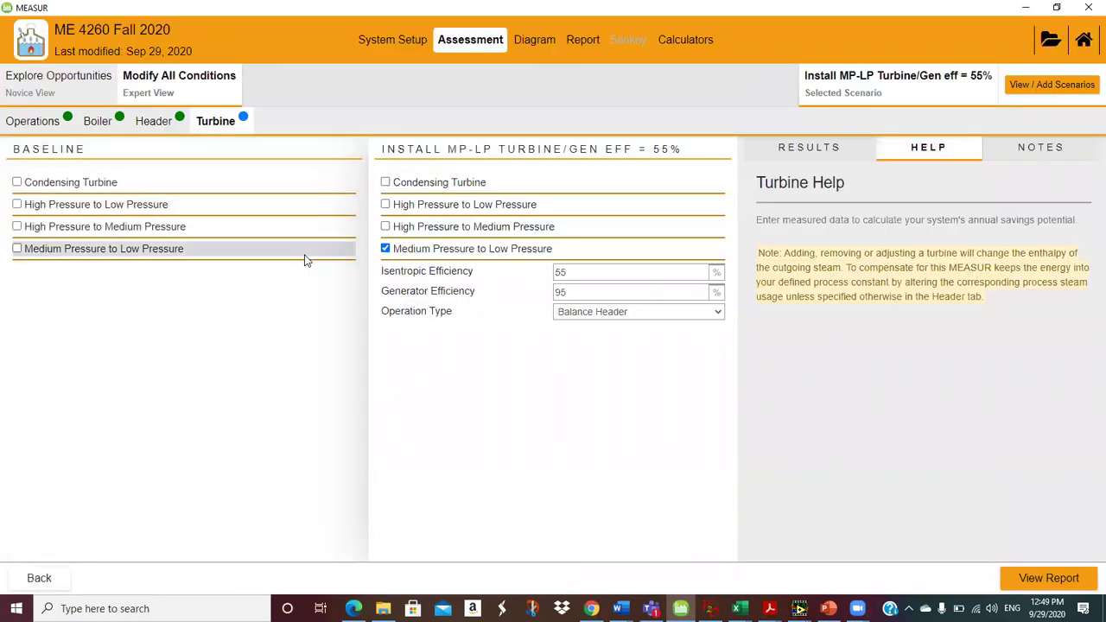
Show the system diagram for Install MP-LP Turbine/Gen eff = 55% and inspect the MP to LP turbine and low pressure header details.
{"action": "left_click", "coordinate": [542, 53]}
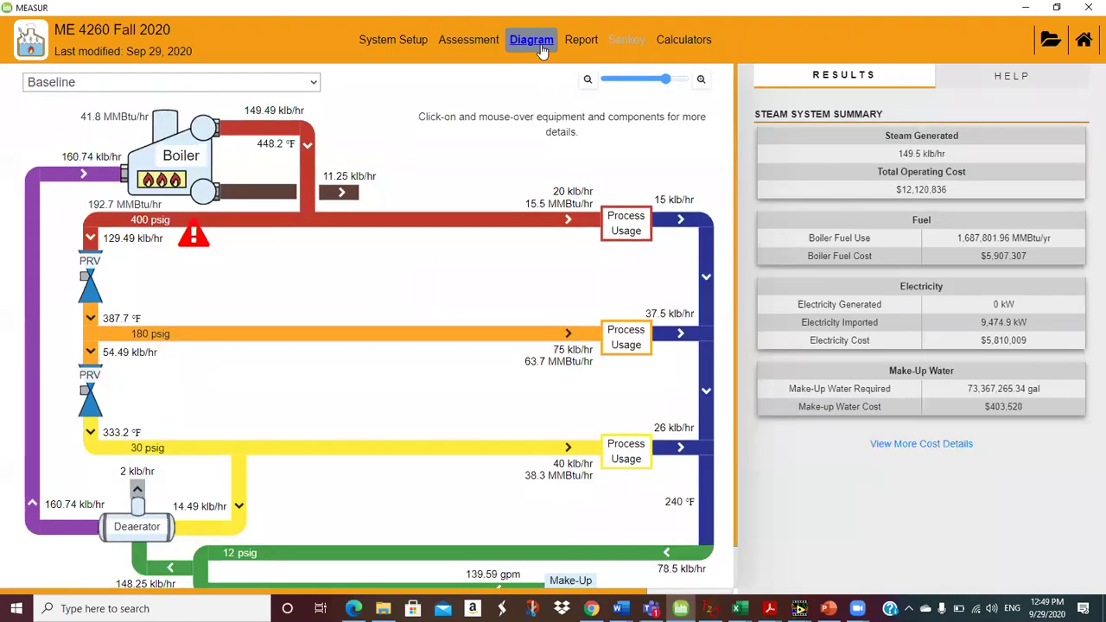
{"action": "left_click", "coordinate": [315, 83]}
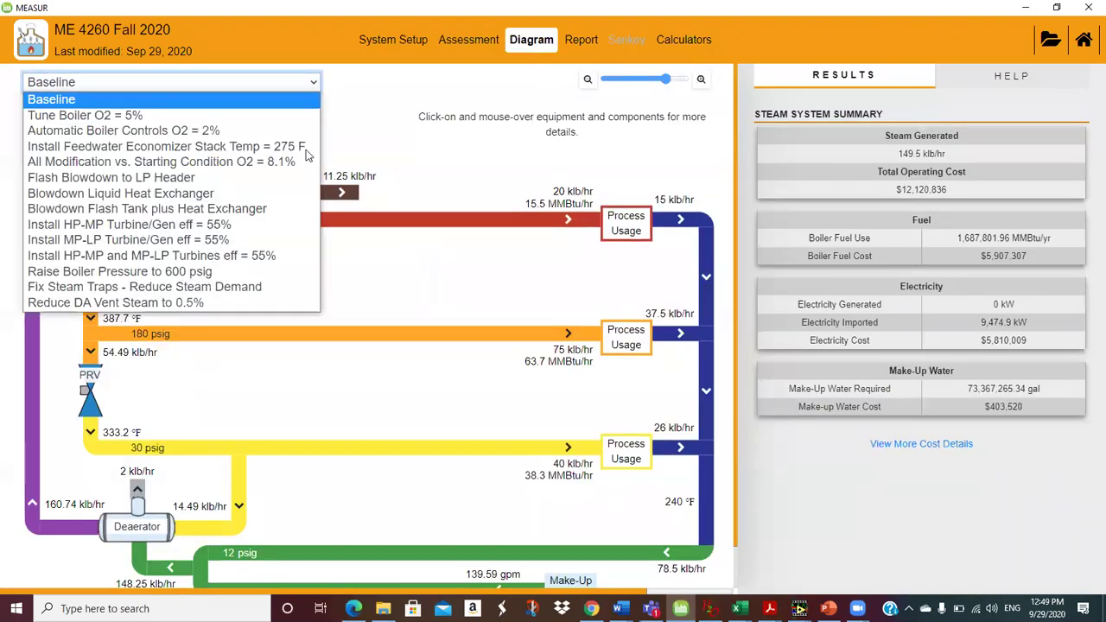
{"action": "left_click", "coordinate": [251, 244]}
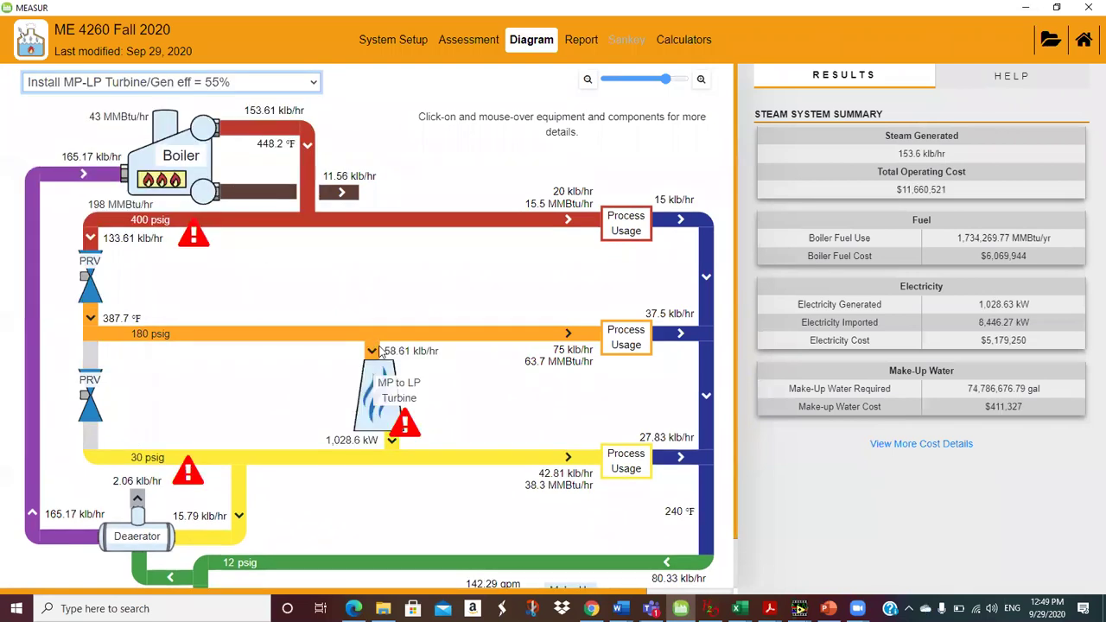
{"action": "mouse_move", "coordinate": [379, 349]}
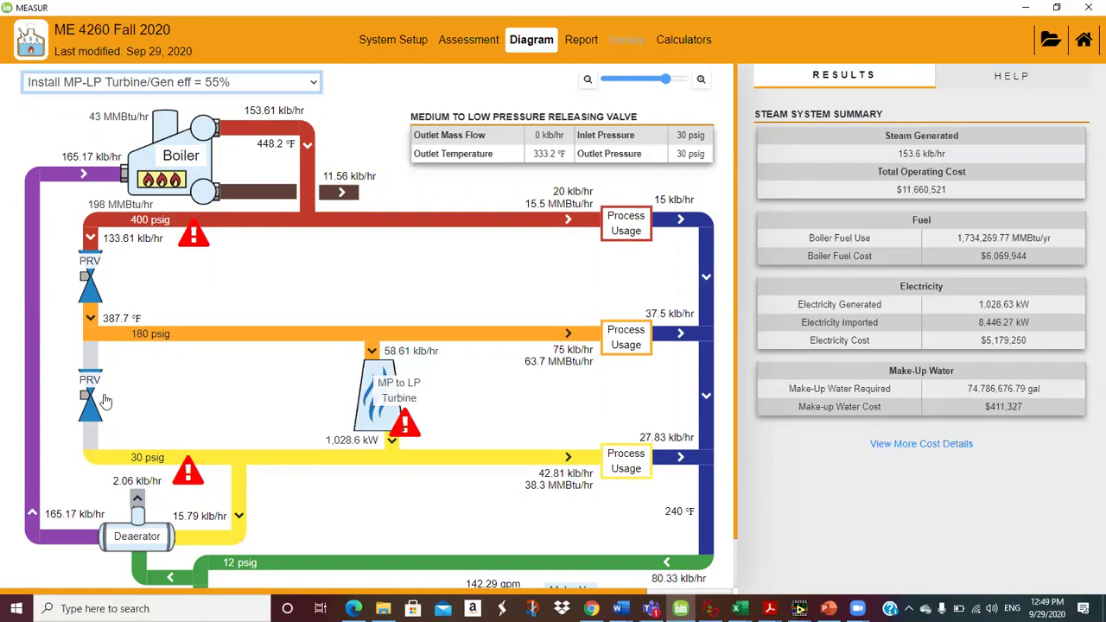
{"action": "mouse_move", "coordinate": [398, 387]}
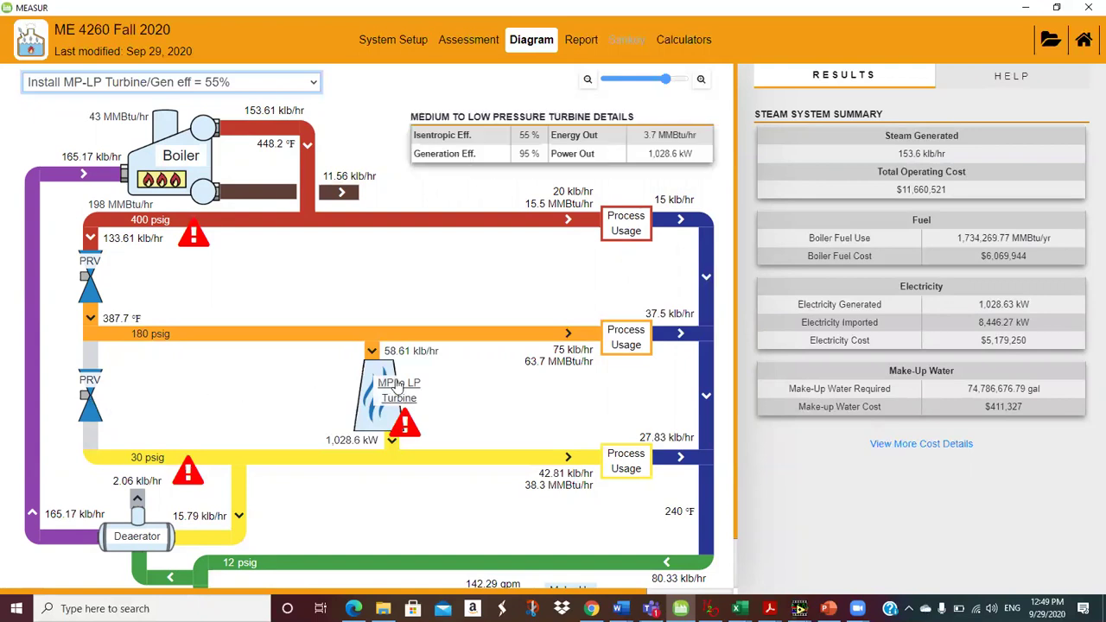
{"action": "mouse_move", "coordinate": [344, 455]}
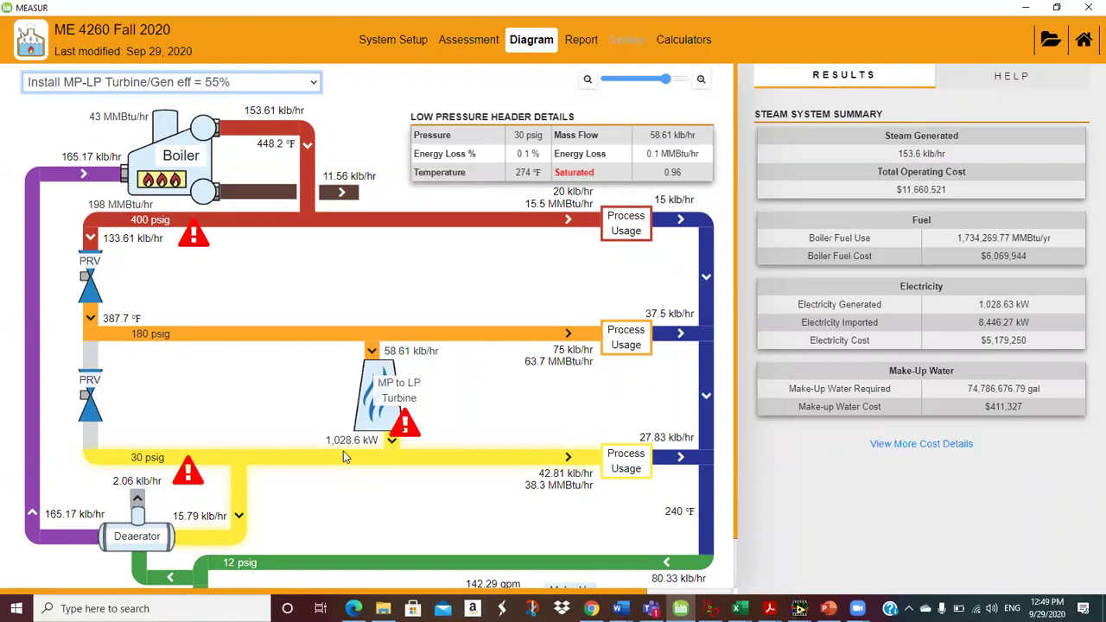
Examine the high to medium pressure releasing valve, low pressure condensate and low pressure process steam flow in the MP-LP diagram.
{"action": "mouse_move", "coordinate": [572, 336]}
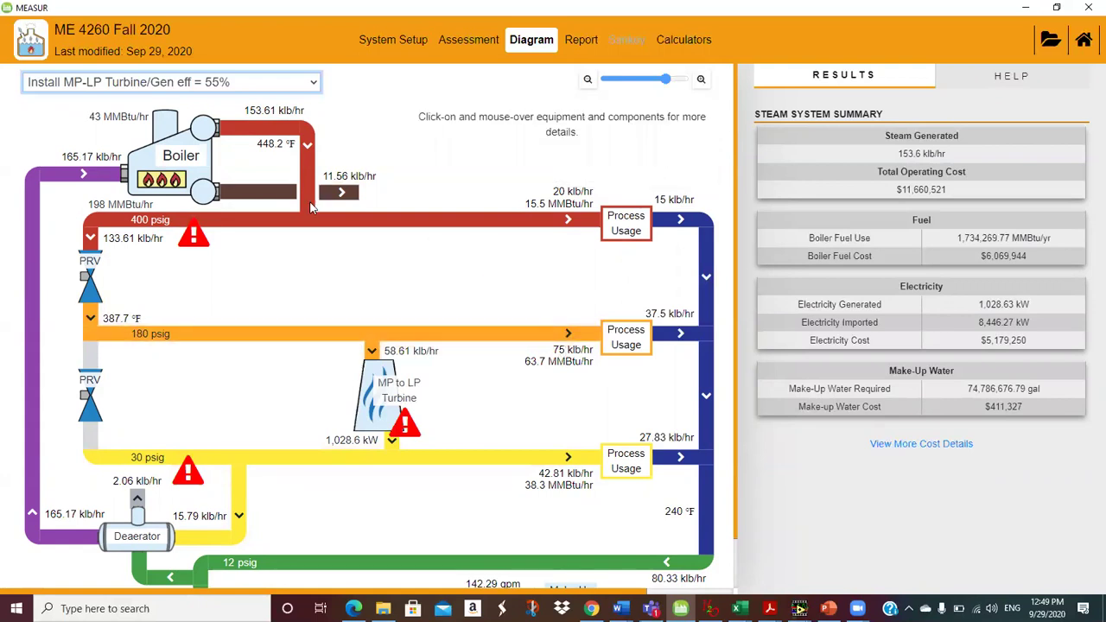
{"action": "mouse_move", "coordinate": [91, 319]}
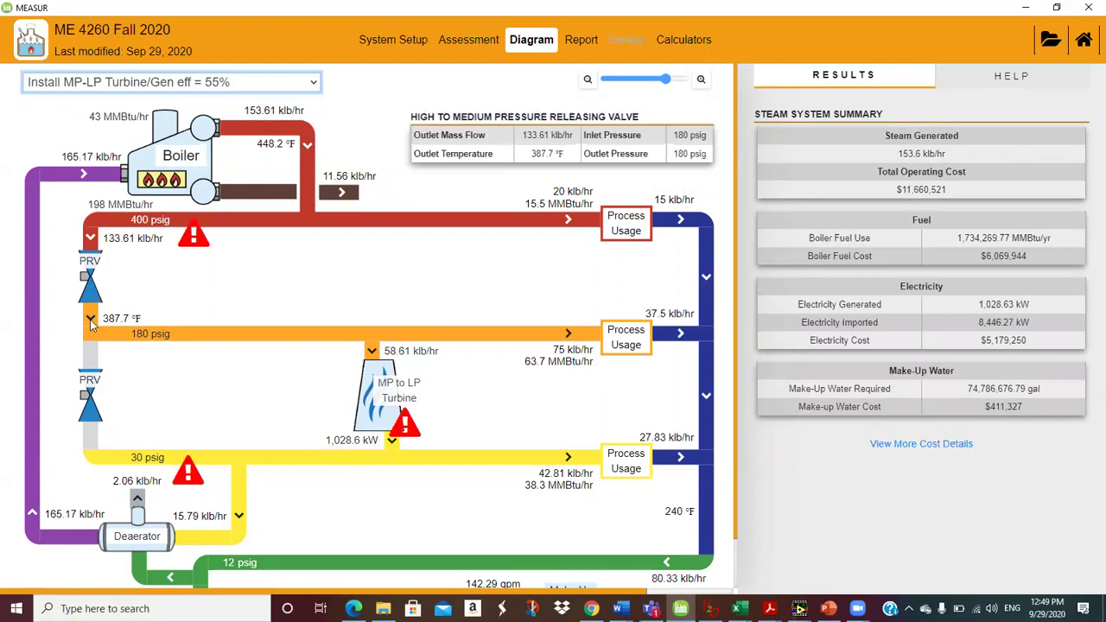
{"action": "mouse_move", "coordinate": [127, 251]}
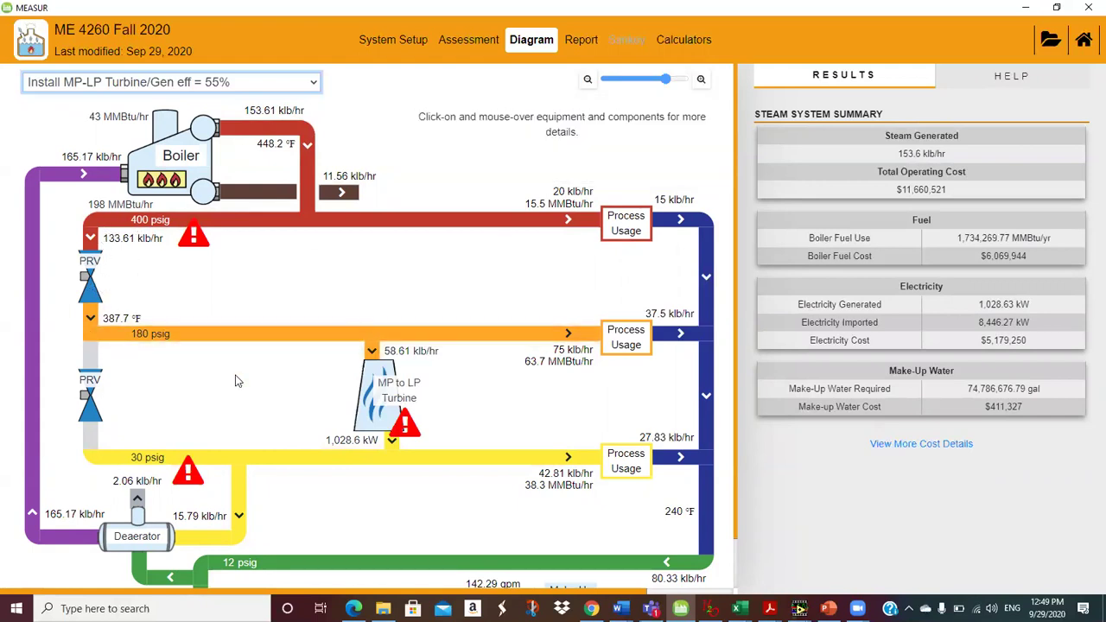
{"action": "mouse_move", "coordinate": [650, 440]}
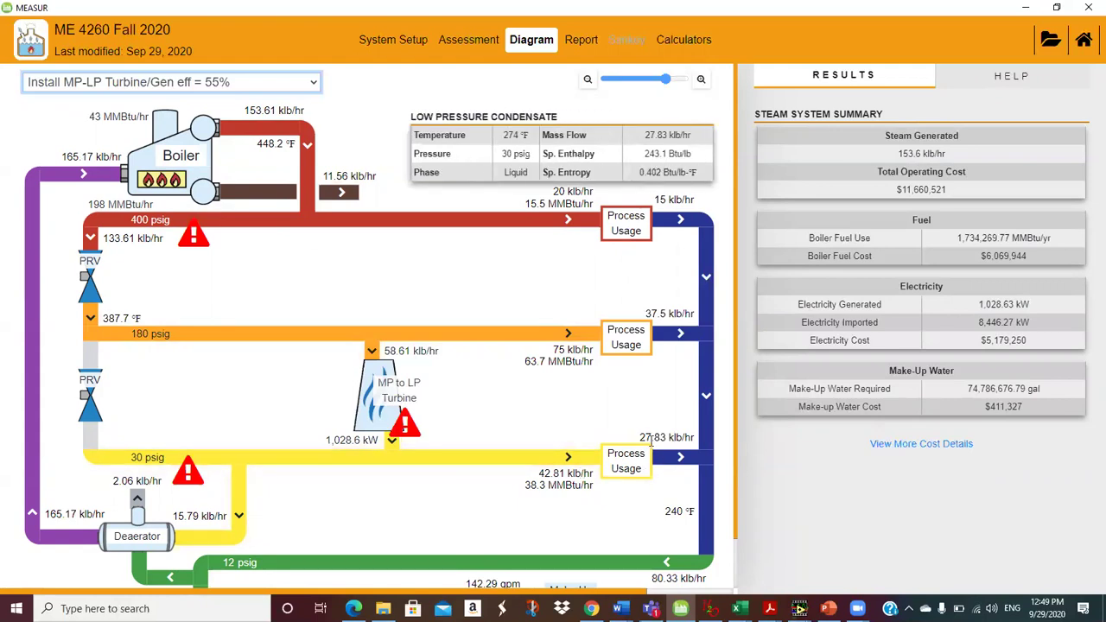
{"action": "mouse_move", "coordinate": [542, 485]}
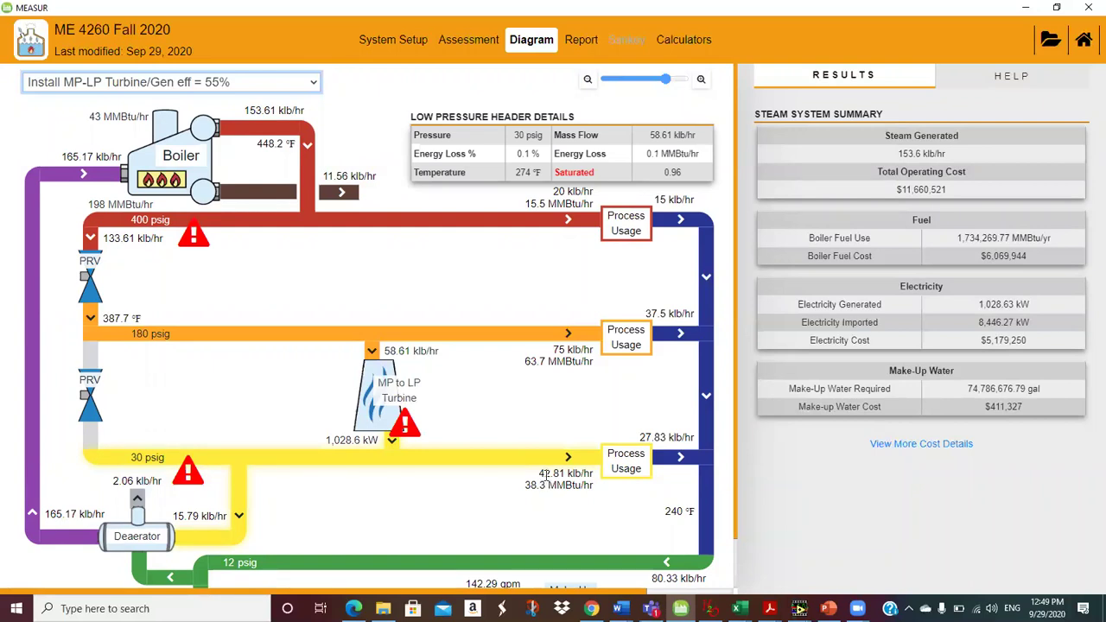
{"action": "mouse_move", "coordinate": [408, 382]}
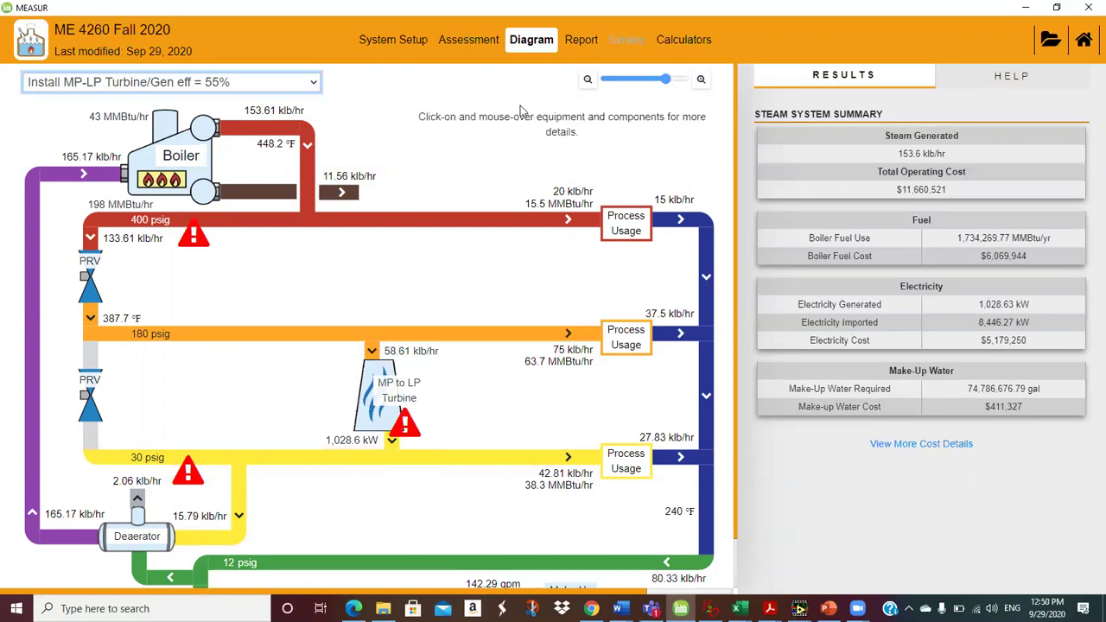
Check the executive summary report, and select the Install HP-MP and MP-LP Turbines eff = 55% scenario in the assessment.
{"action": "left_click", "coordinate": [577, 50]}
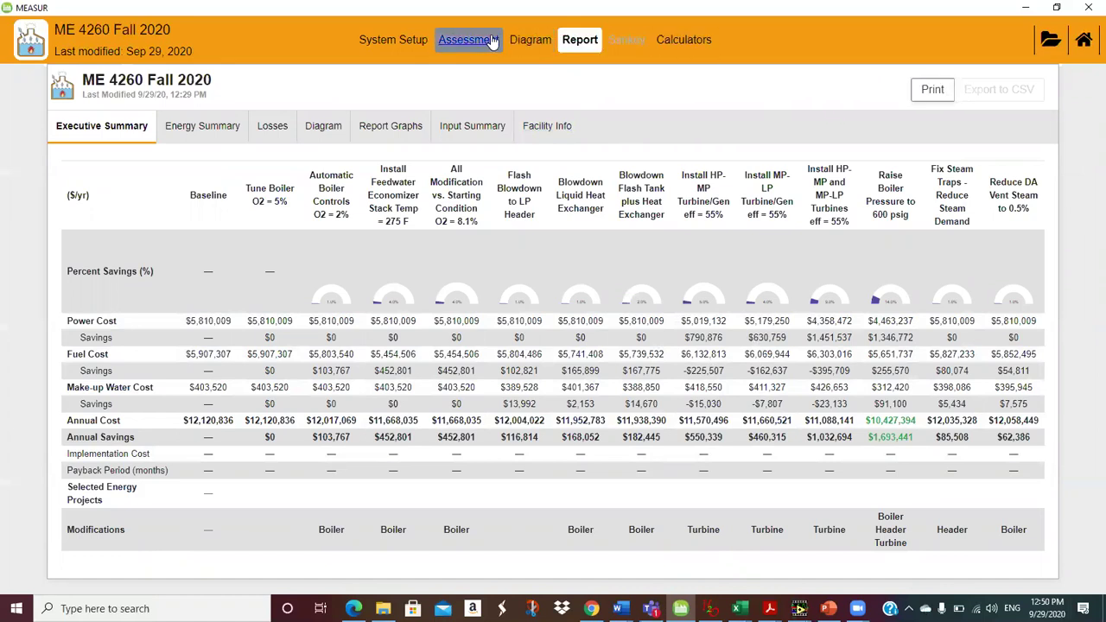
{"action": "left_click", "coordinate": [462, 40]}
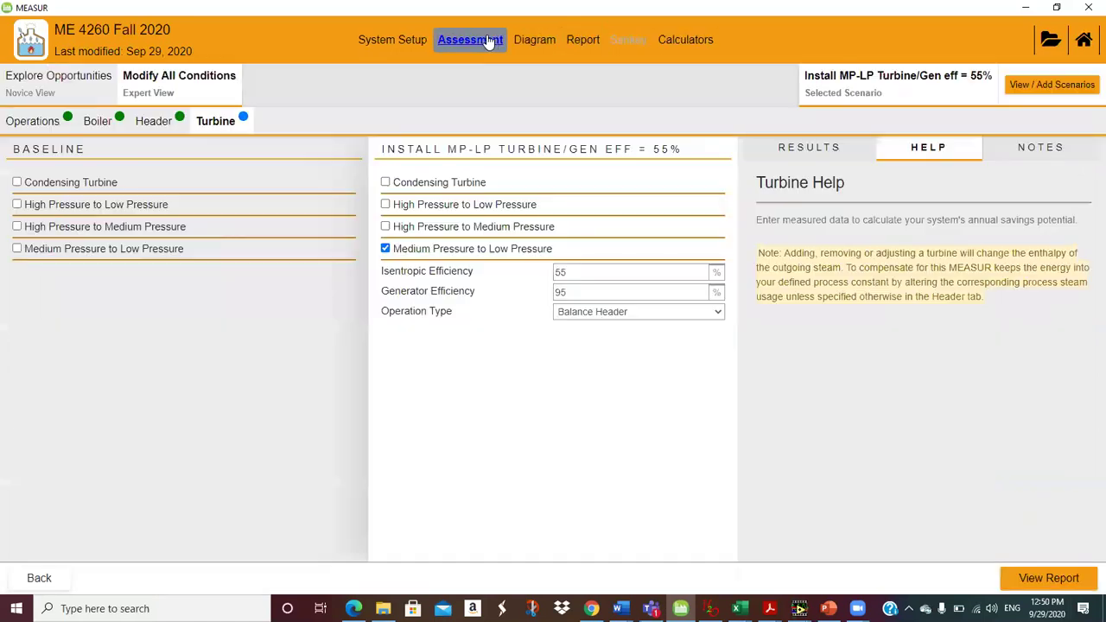
{"action": "left_click", "coordinate": [1086, 87]}
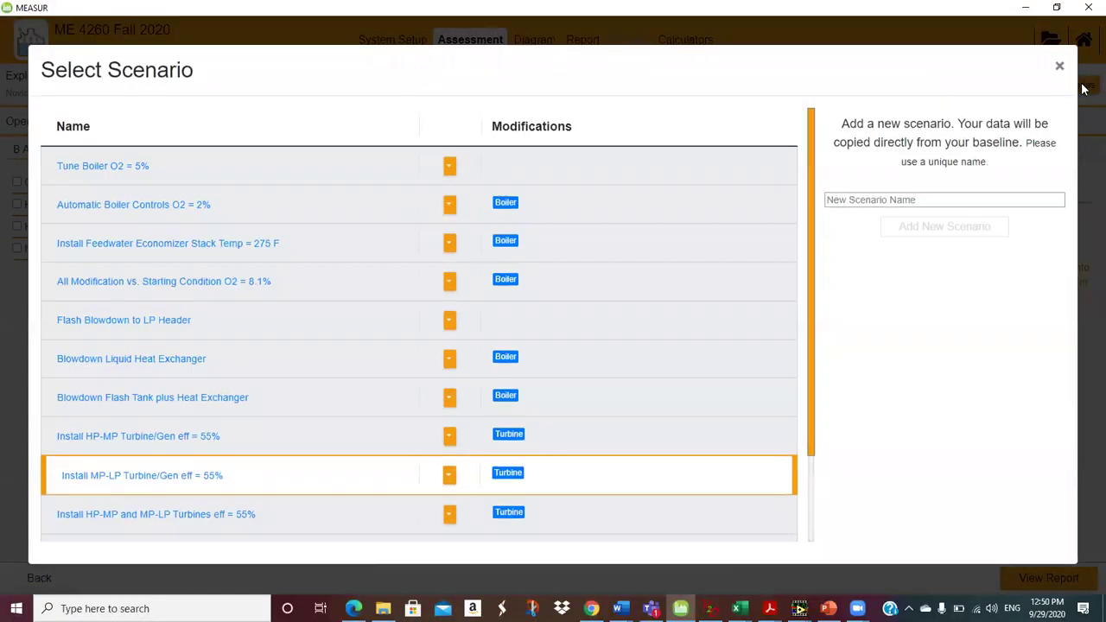
{"action": "left_click", "coordinate": [164, 515]}
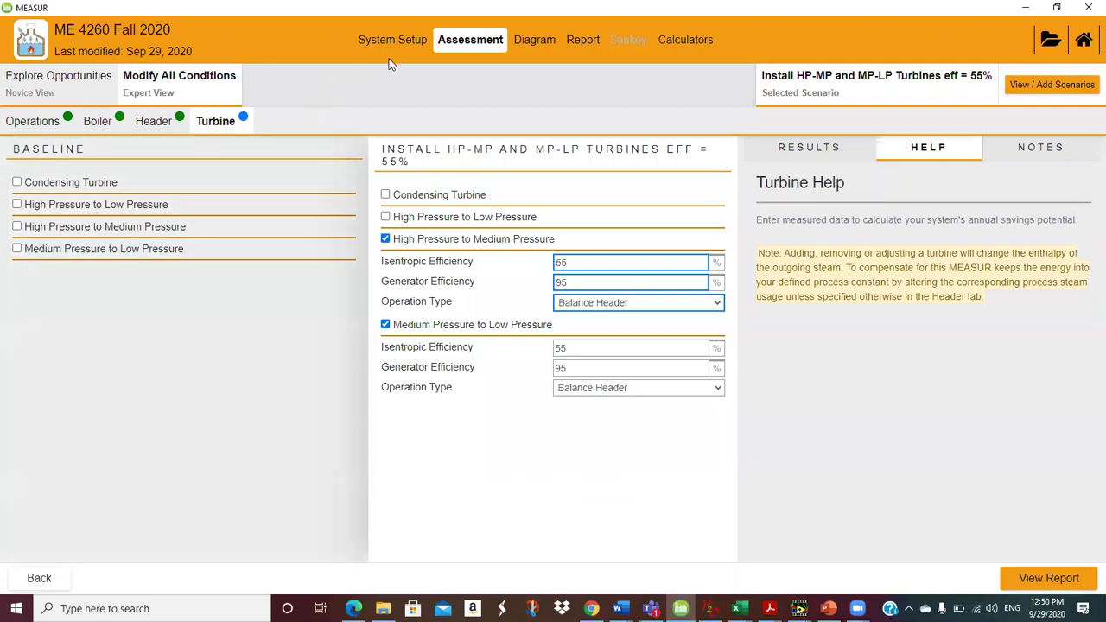
Show the system diagram for Install HP-MP and MP-LP Turbines eff = 55% and inspect both turbines.
{"action": "left_click", "coordinate": [528, 41]}
{"action": "left_click", "coordinate": [313, 83]}
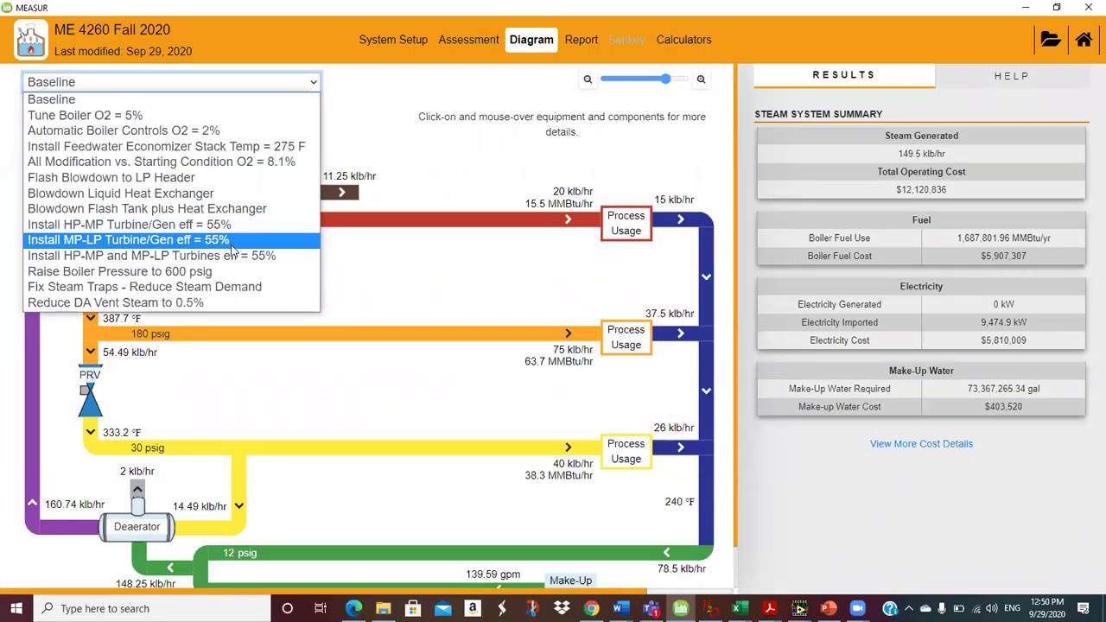
{"action": "left_click", "coordinate": [231, 256]}
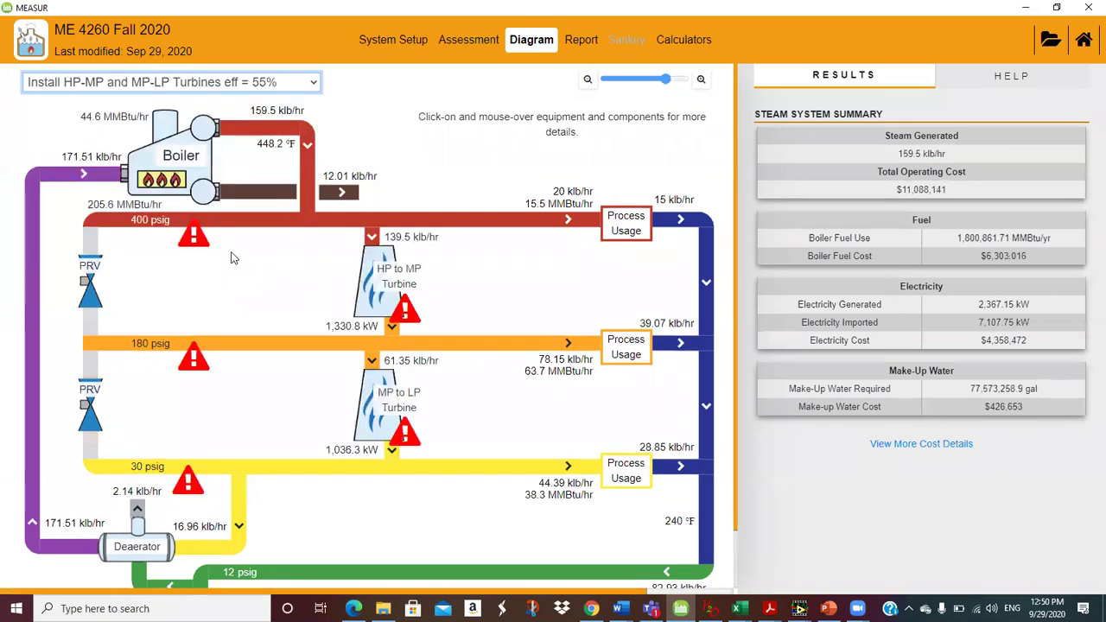
{"action": "mouse_move", "coordinate": [384, 290]}
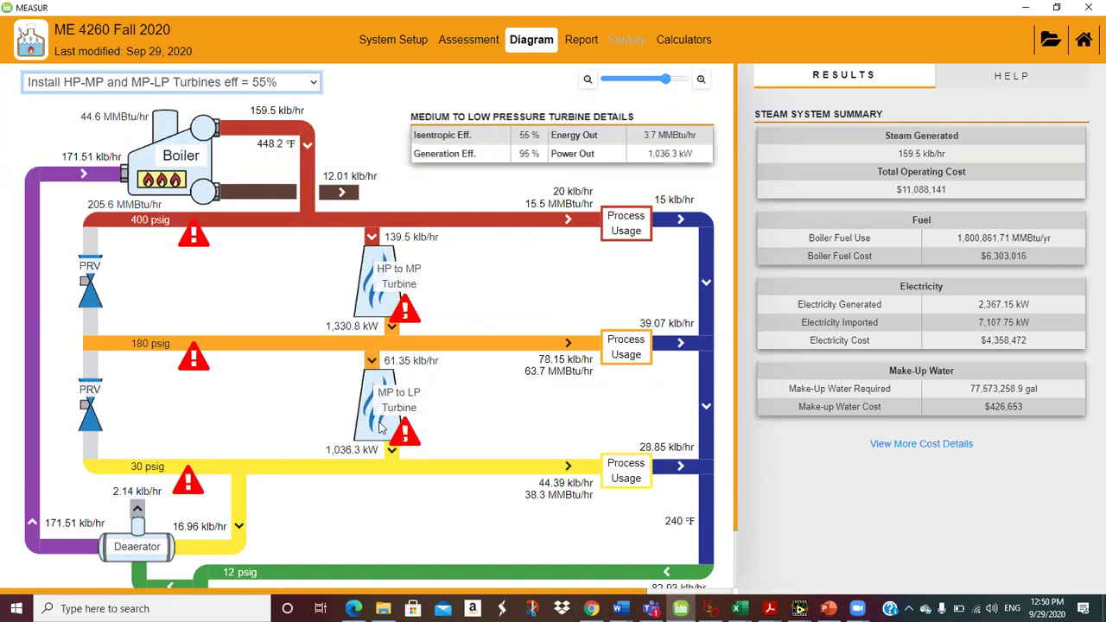
{"action": "mouse_move", "coordinate": [378, 445]}
Check the combined turbines' savings in the executive summary, and review part c's cost and payback in Measur Hwk 2020.pdf.
{"action": "left_click", "coordinate": [584, 39]}
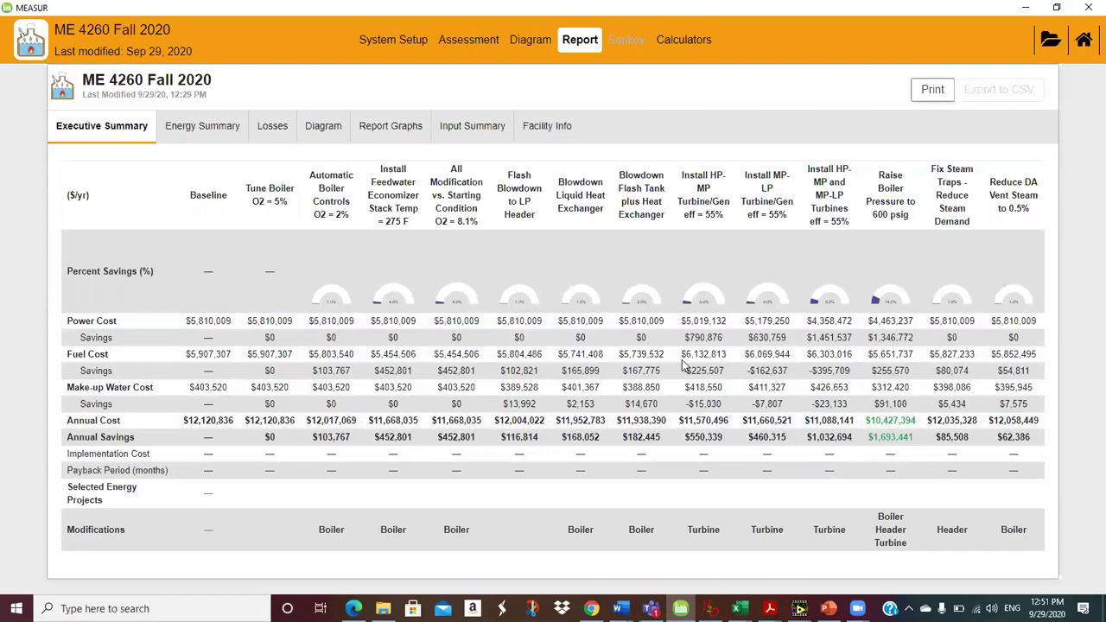
{"action": "mouse_move", "coordinate": [769, 607]}
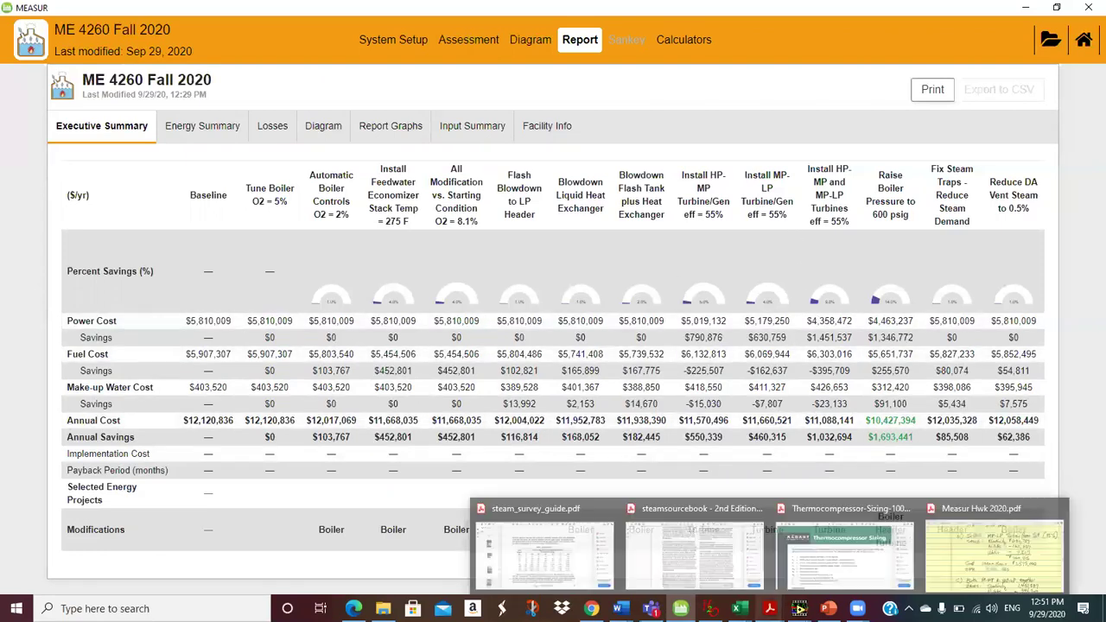
{"action": "left_click", "coordinate": [947, 588]}
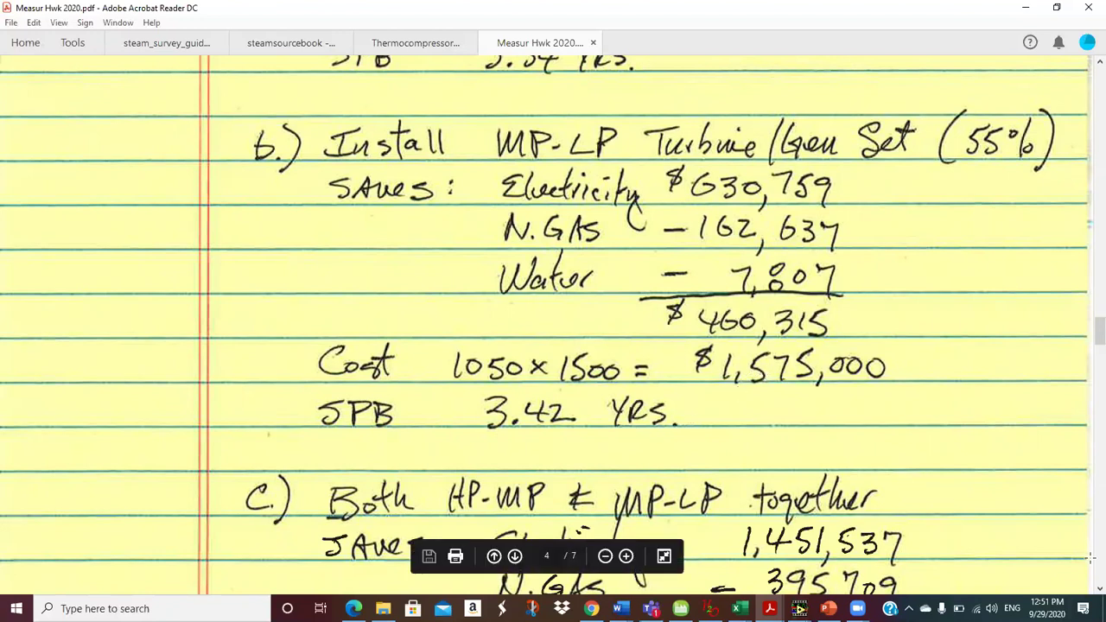
{"action": "scroll", "coordinate": [1087, 590], "scroll_direction": "down", "scroll_amount": 2}
{"action": "scroll", "coordinate": [1087, 590], "scroll_direction": "down", "scroll_amount": 5}
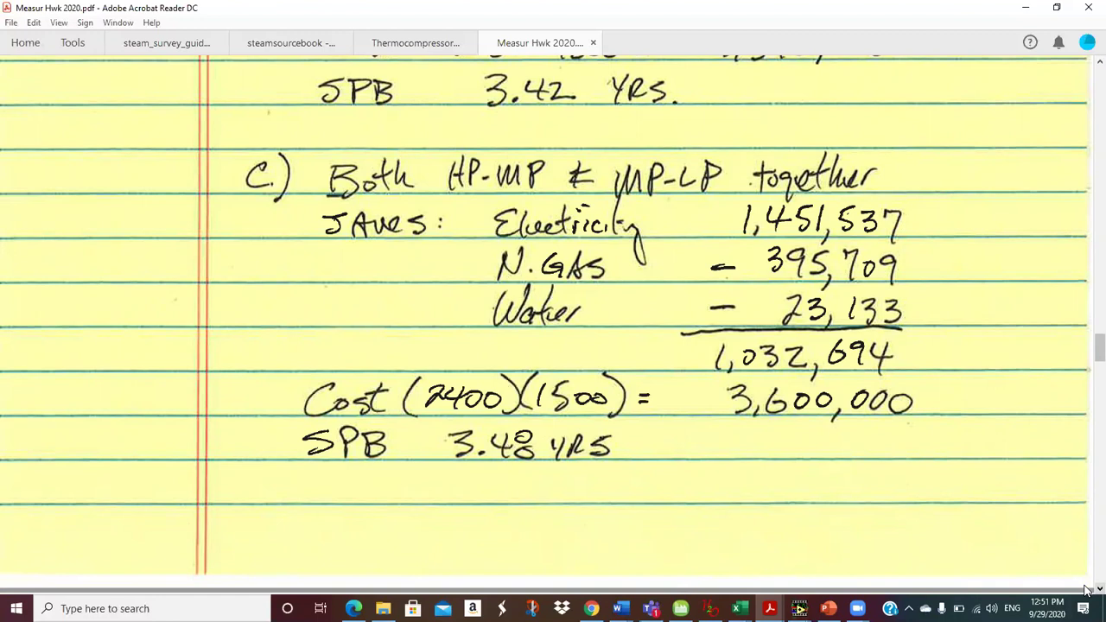
{"action": "scroll", "coordinate": [1087, 589], "scroll_direction": "down", "scroll_amount": 10}
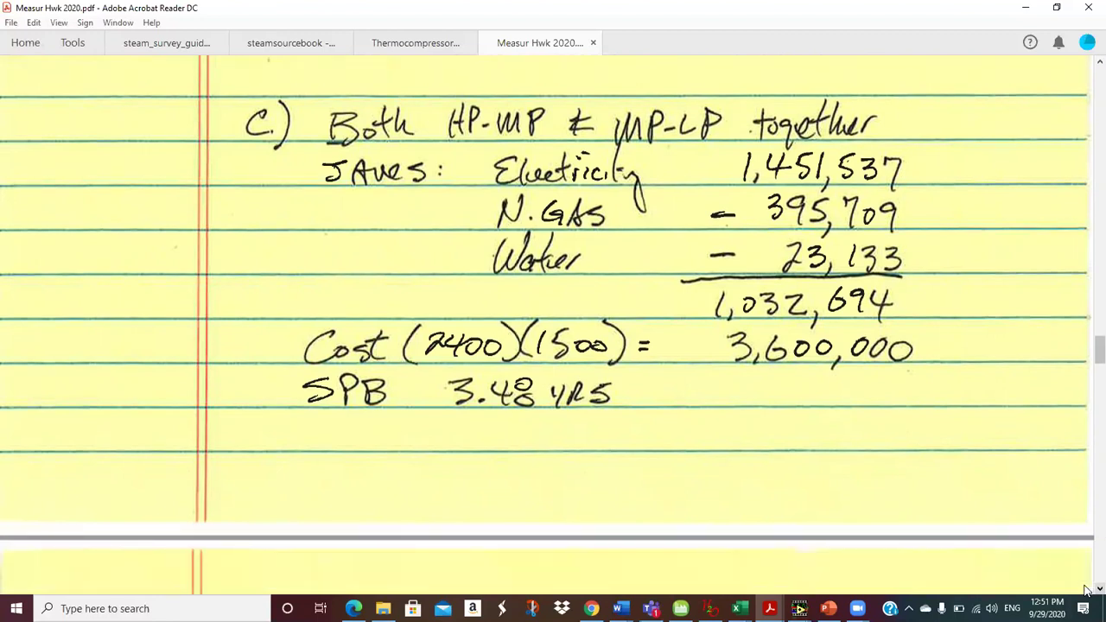
Review part d on raising boiler pressure to 600 psig, including its steam use, savings, cost and payback.
{"action": "scroll", "coordinate": [1087, 590], "scroll_direction": "down", "scroll_amount": 2}
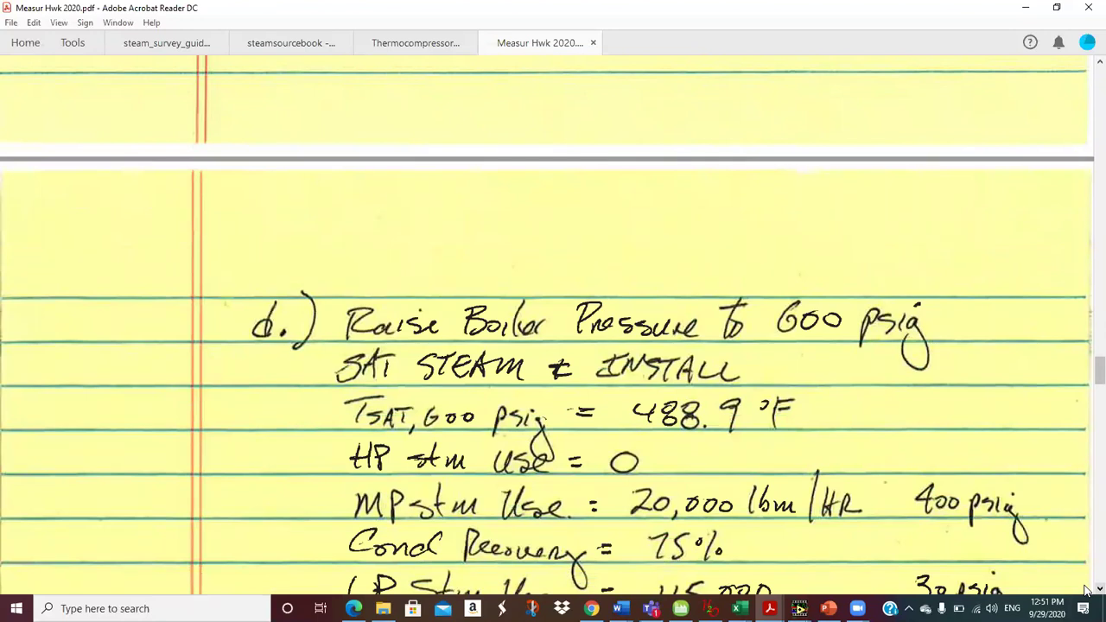
{"action": "scroll", "coordinate": [1087, 589], "scroll_direction": "down", "scroll_amount": 10}
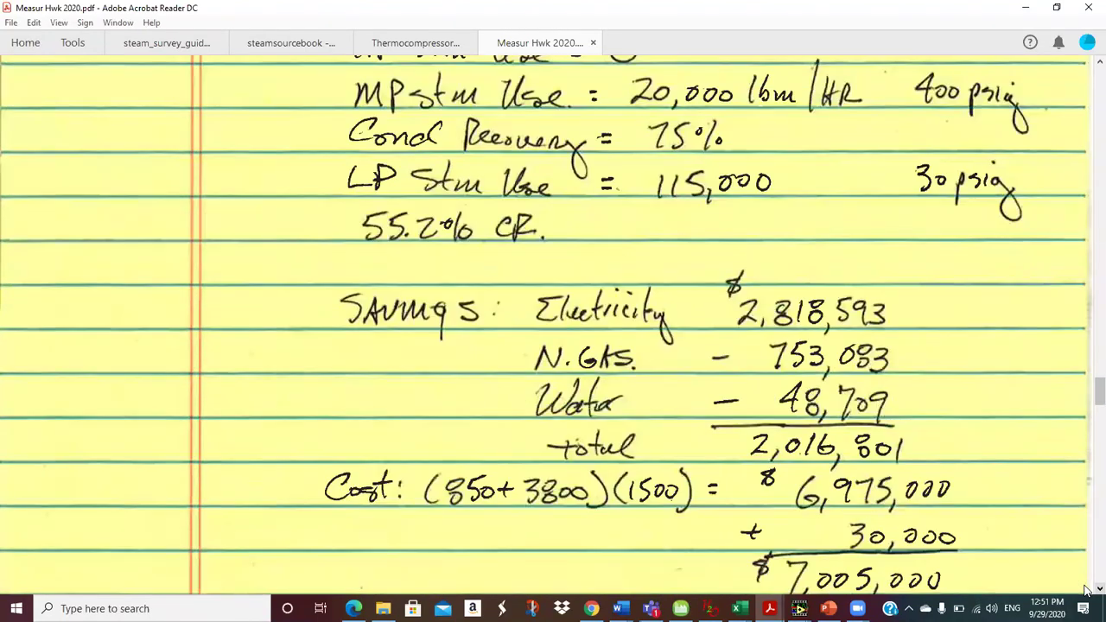
{"action": "scroll", "coordinate": [1087, 590], "scroll_direction": "down", "scroll_amount": 1}
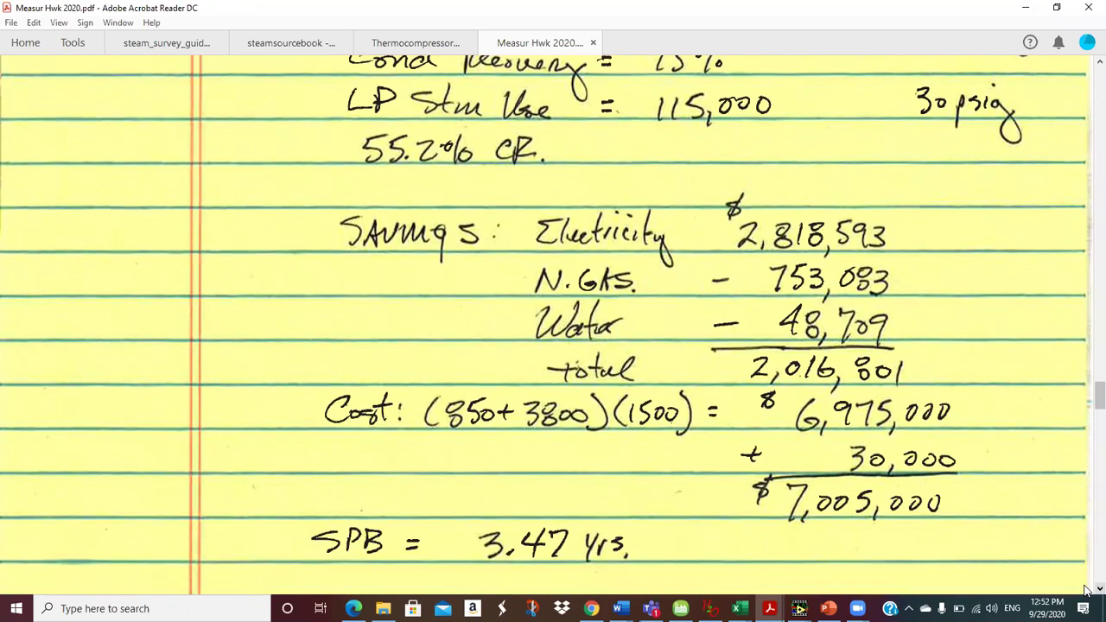
Review problem 4, Improved Steam Trap Maintenance, in Measur Hwk 2020.pdf, and switch to the Steam Traps - Hwk 2020 workbook in Excel.
{"action": "scroll", "coordinate": [1087, 590], "scroll_direction": "down", "scroll_amount": 8}
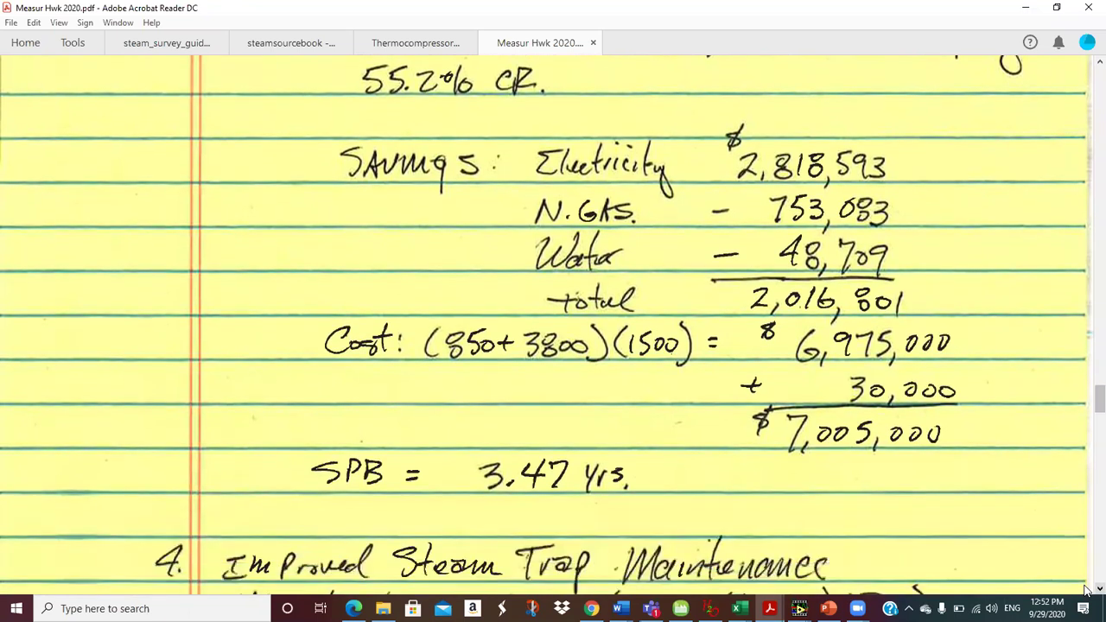
{"action": "scroll", "coordinate": [1087, 590], "scroll_direction": "down", "scroll_amount": 1}
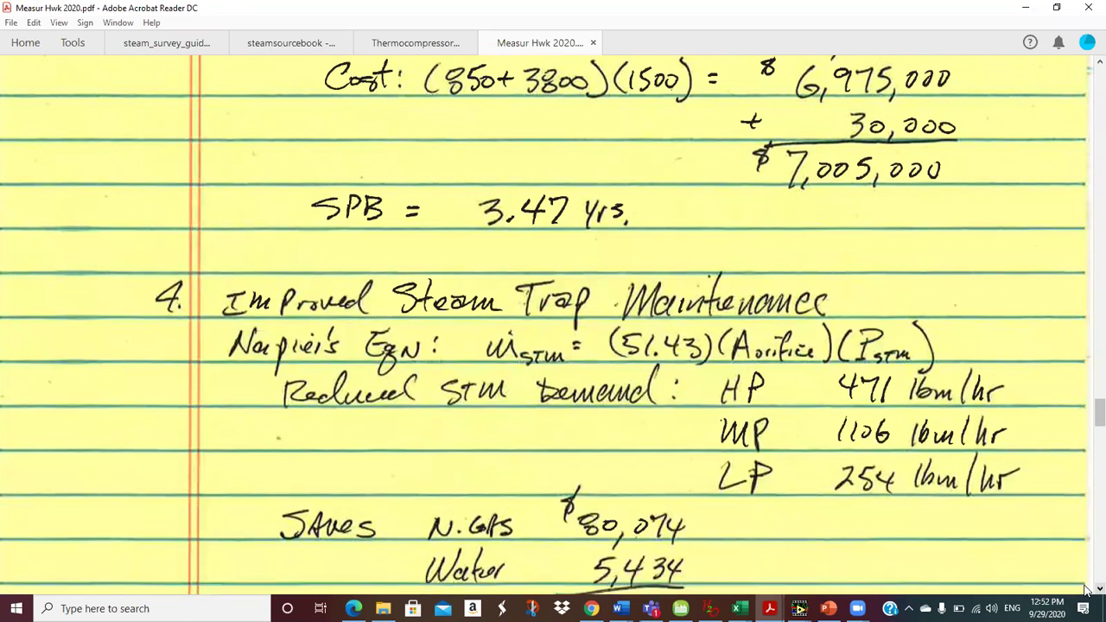
{"action": "left_click", "coordinate": [739, 608]}
{"action": "mouse_move", "coordinate": [739, 608]}
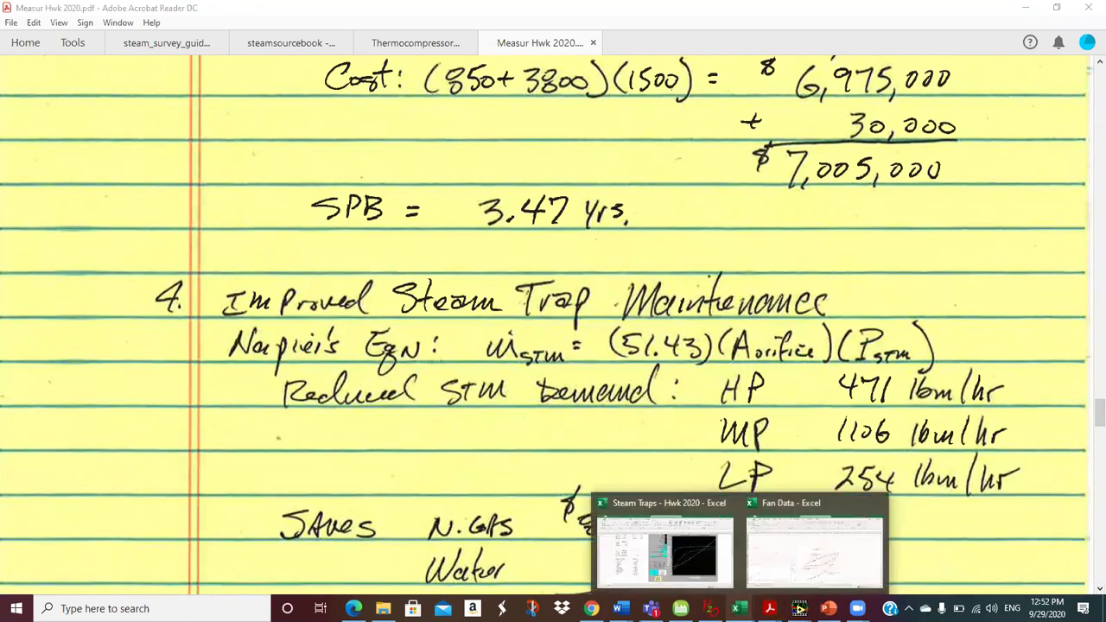
{"action": "left_click", "coordinate": [637, 550]}
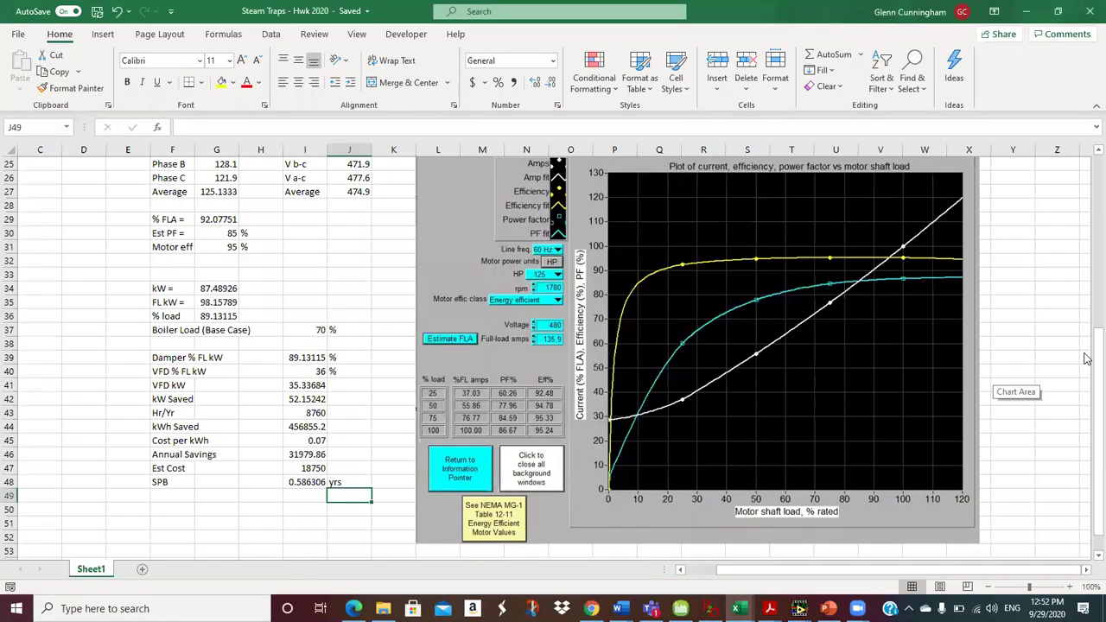
Enlarge the worksheet to 130% and bring the 4. Improve Steam Traps section into view.
{"action": "scroll", "coordinate": [1086, 354], "scroll_direction": "up", "scroll_amount": 8}
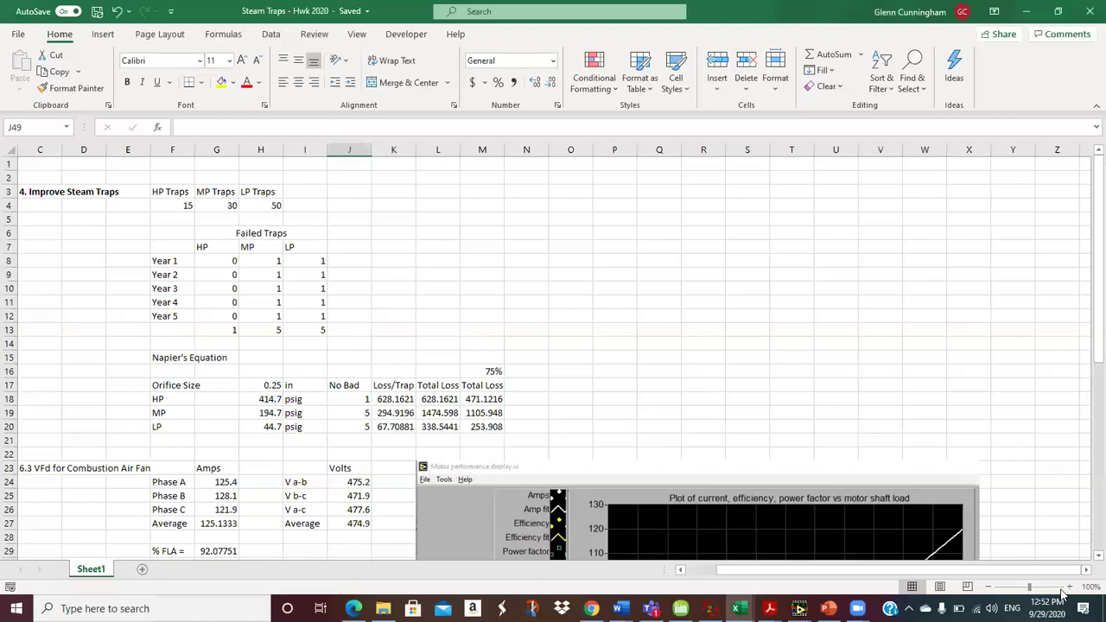
{"action": "left_click", "coordinate": [1069, 587]}
{"action": "left_click", "coordinate": [1070, 586]}
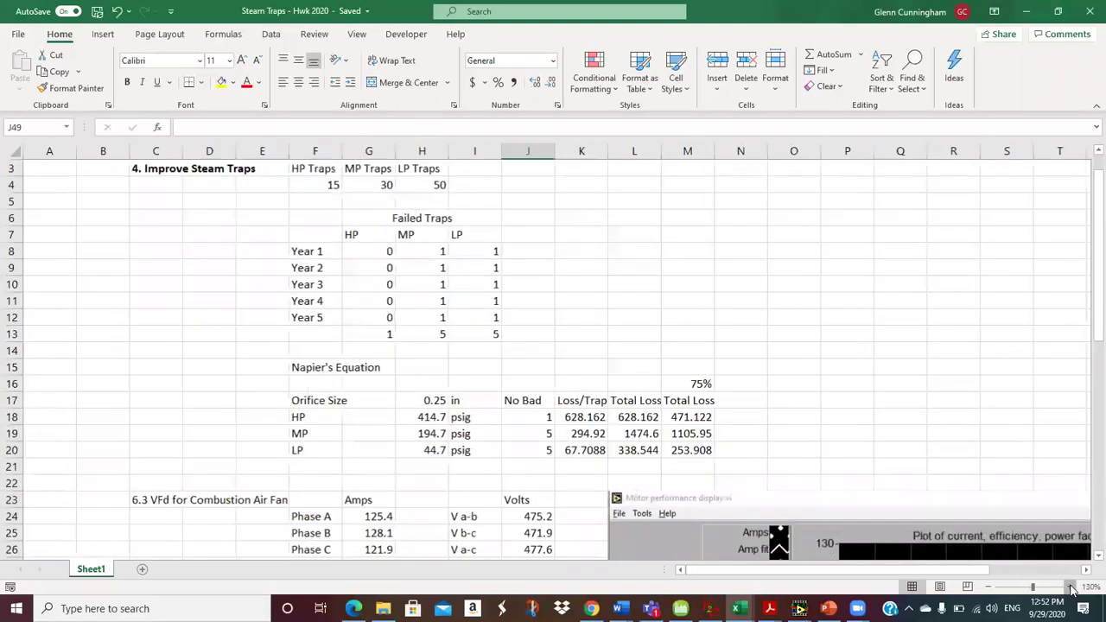
{"action": "left_click", "coordinate": [1069, 587]}
{"action": "left_click_drag", "start_coordinate": [1089, 313], "coordinate": [1052, 233]}
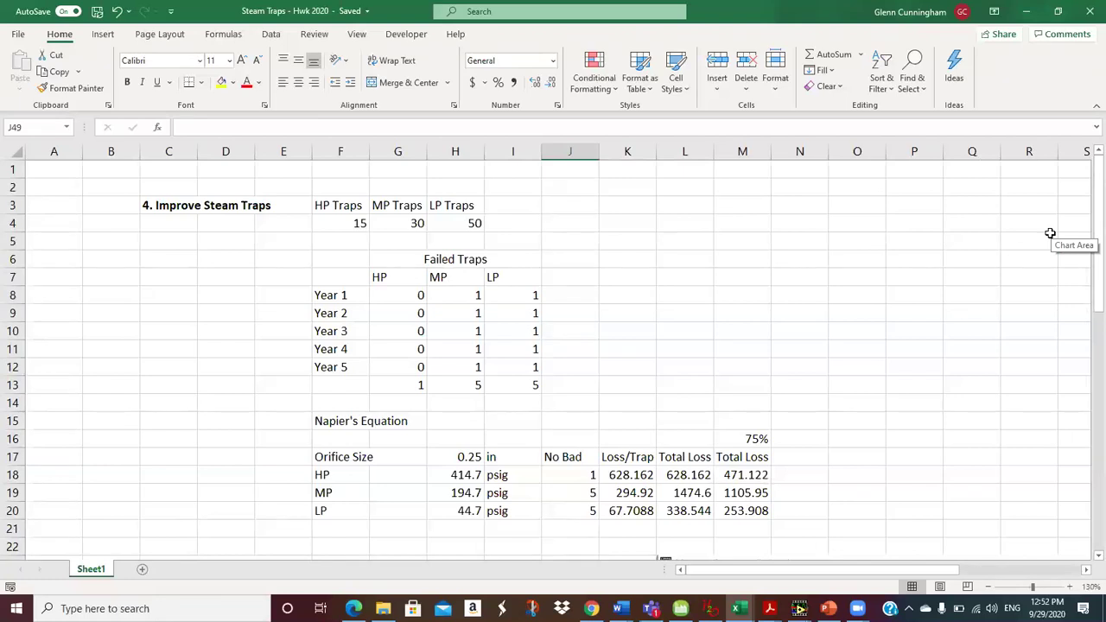
{"action": "key", "text": "Return"}
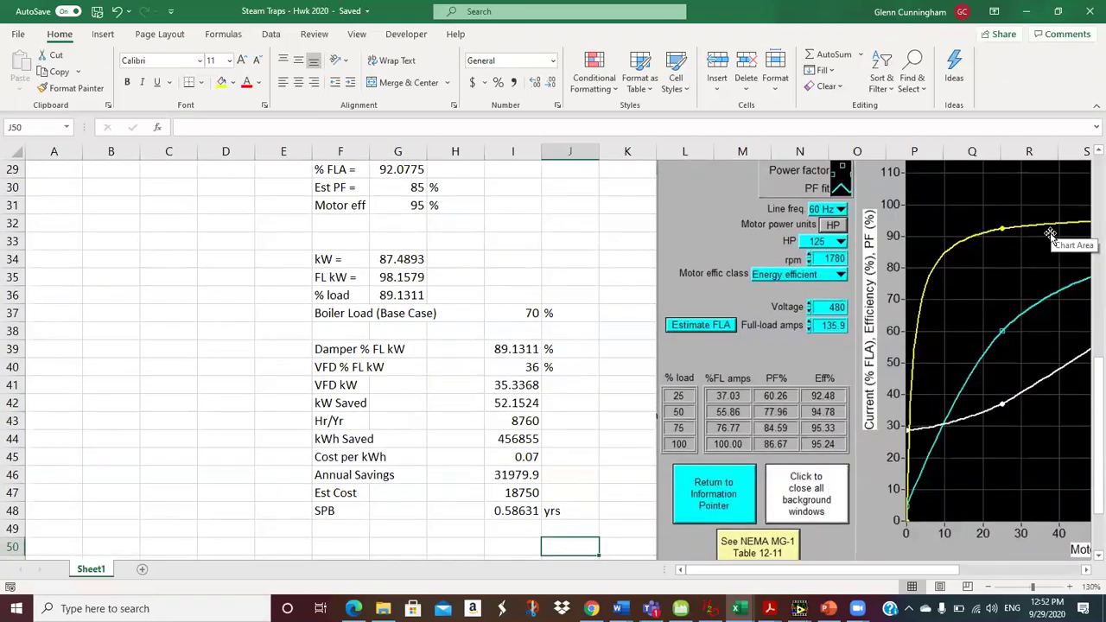
{"action": "left_click", "coordinate": [1089, 152]}
{"action": "left_click_drag", "start_coordinate": [1089, 151], "coordinate": [1089, 151]}
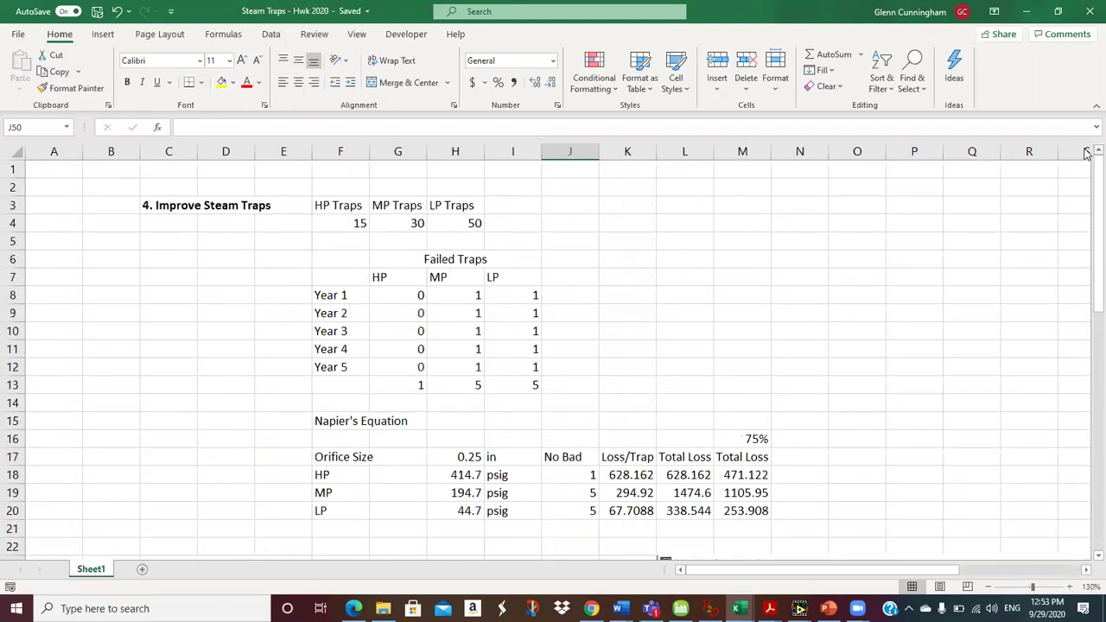
Check the numbers of HP, MP and LP traps in cells F4 to H4.
{"action": "left_click", "coordinate": [345, 222]}
{"action": "left_click", "coordinate": [402, 223]}
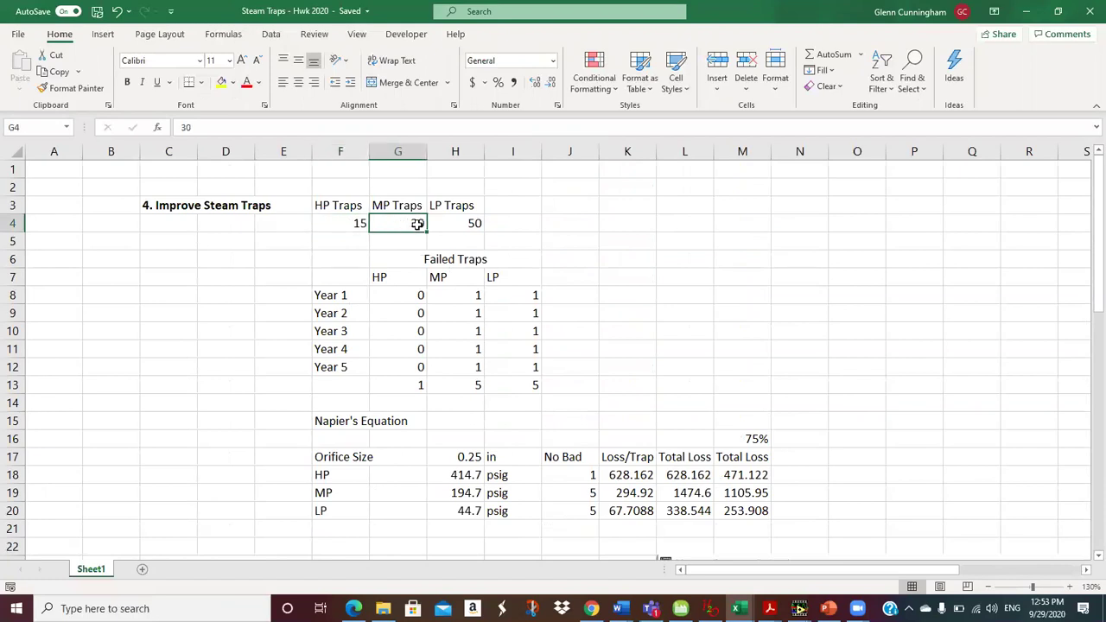
{"action": "left_click", "coordinate": [455, 225]}
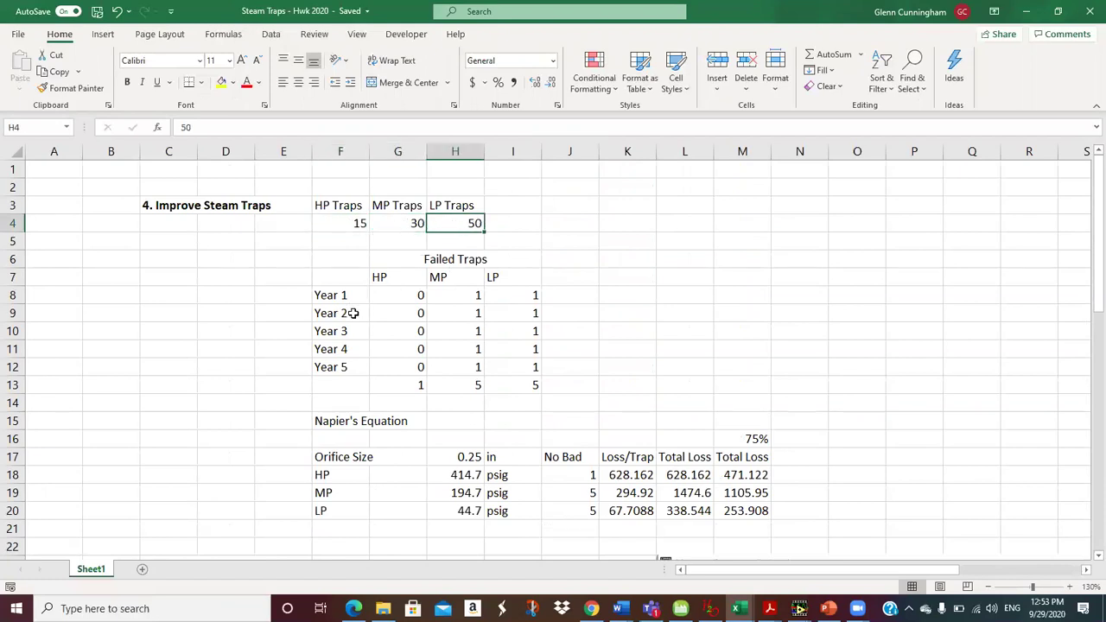
Examine the Failed Traps formulas, starting with HP in Year 1 and following the MP column through Year 5.
{"action": "left_click", "coordinate": [394, 292]}
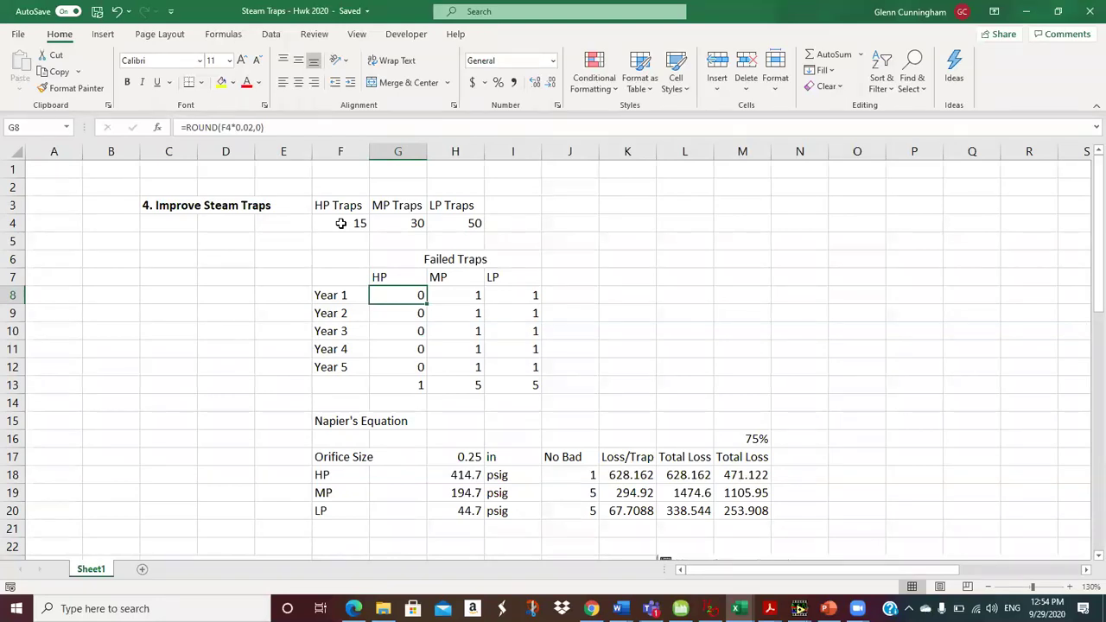
{"action": "key", "text": "Right"}
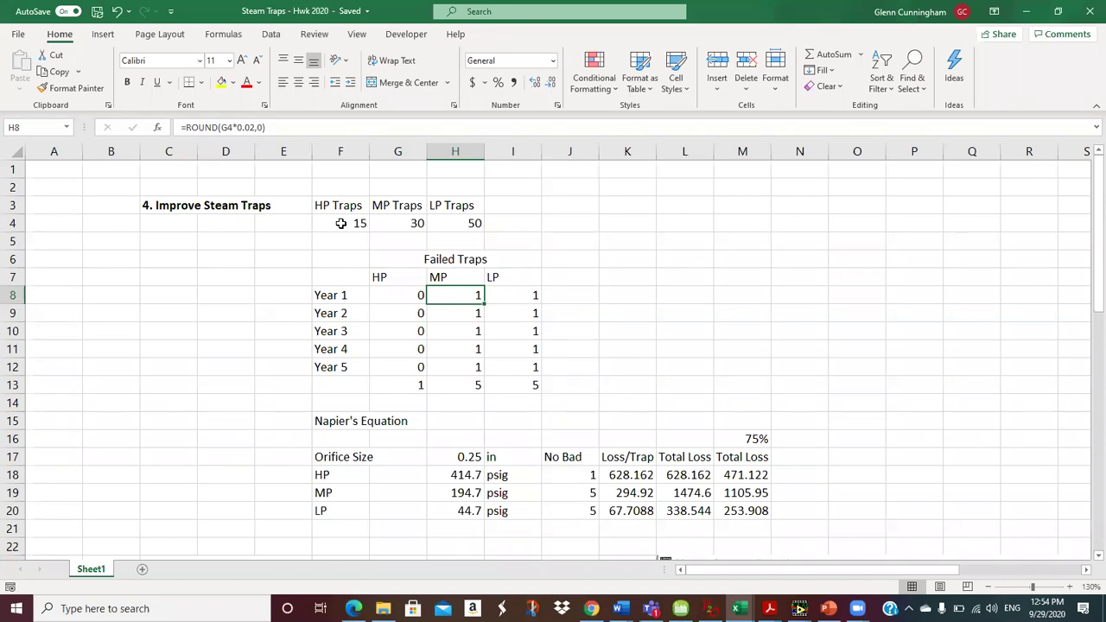
{"action": "key", "text": "Down"}
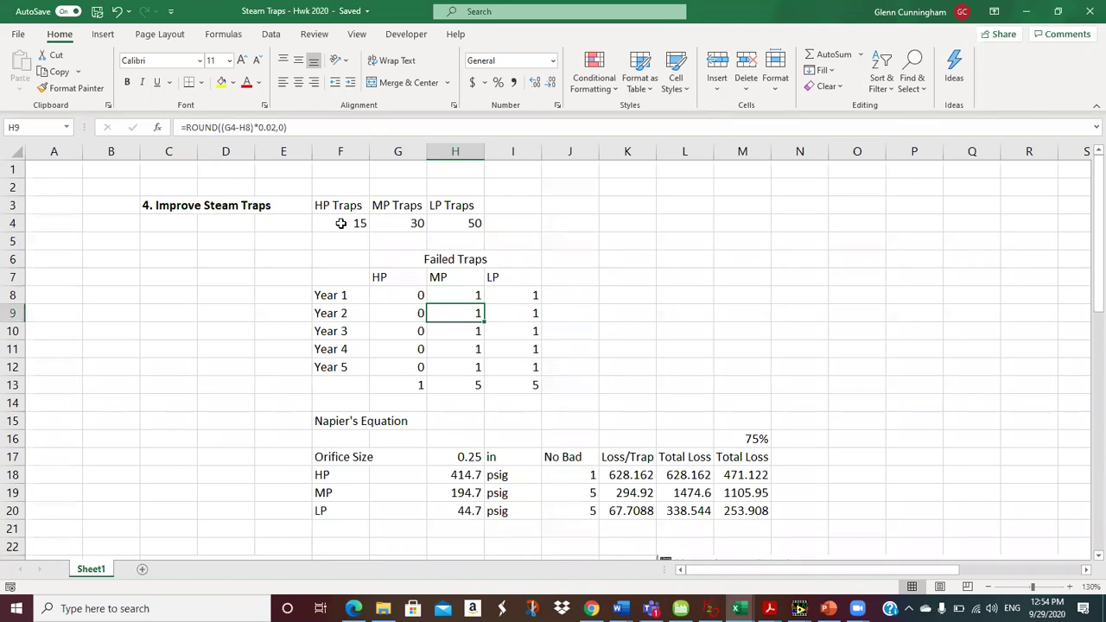
{"action": "key", "text": "Up"}
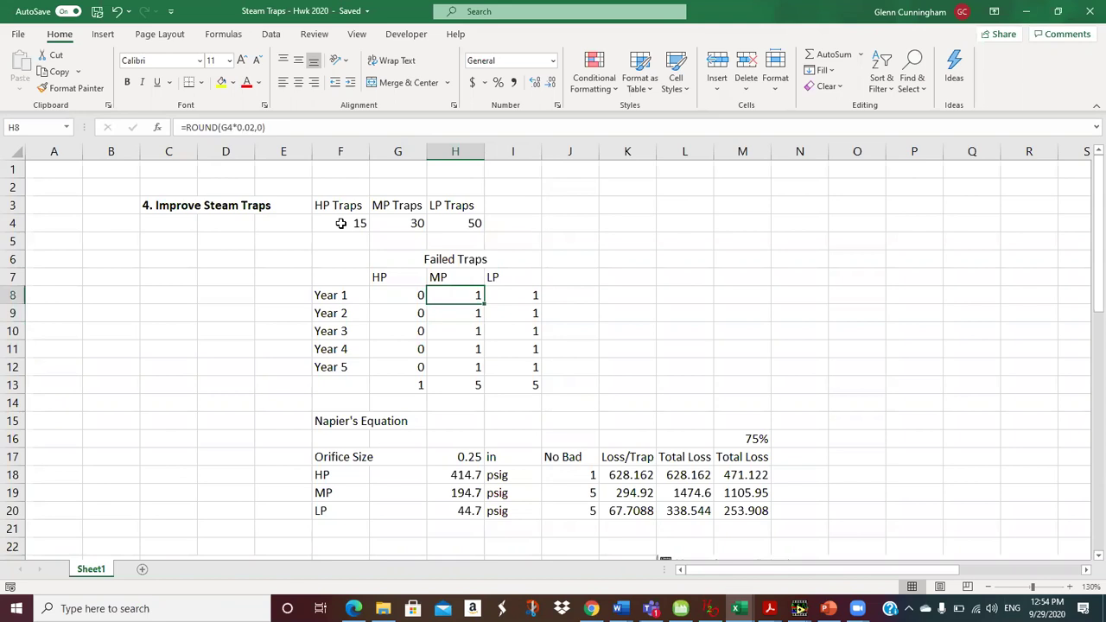
{"action": "key", "text": "Down"}
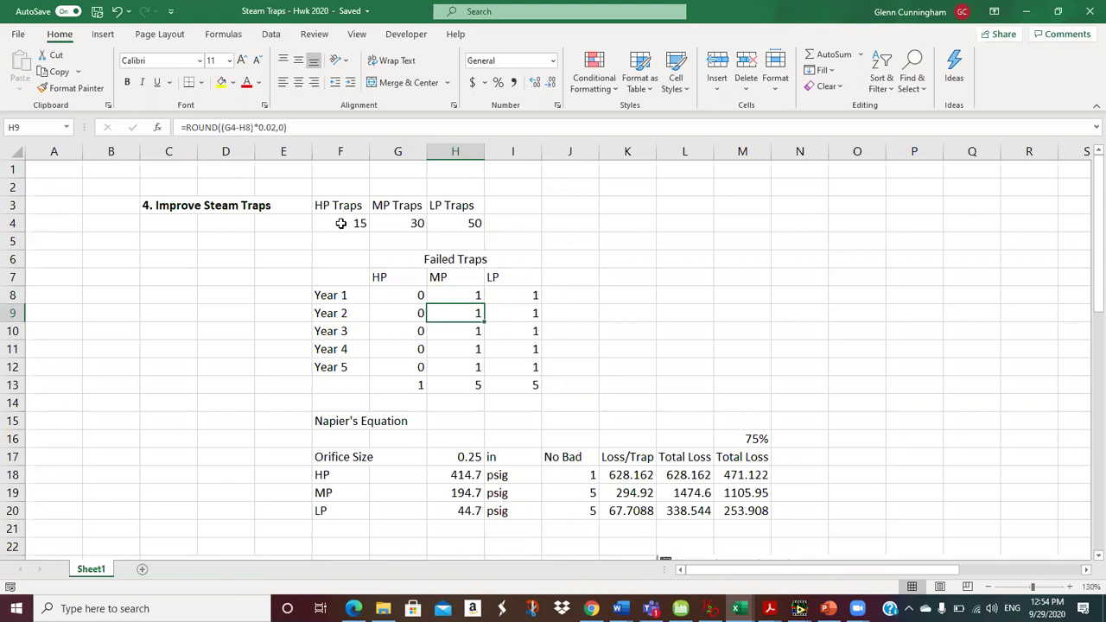
{"action": "key", "text": "Down"}
{"action": "key", "text": "Down"}
{"action": "key", "text": "Down"}
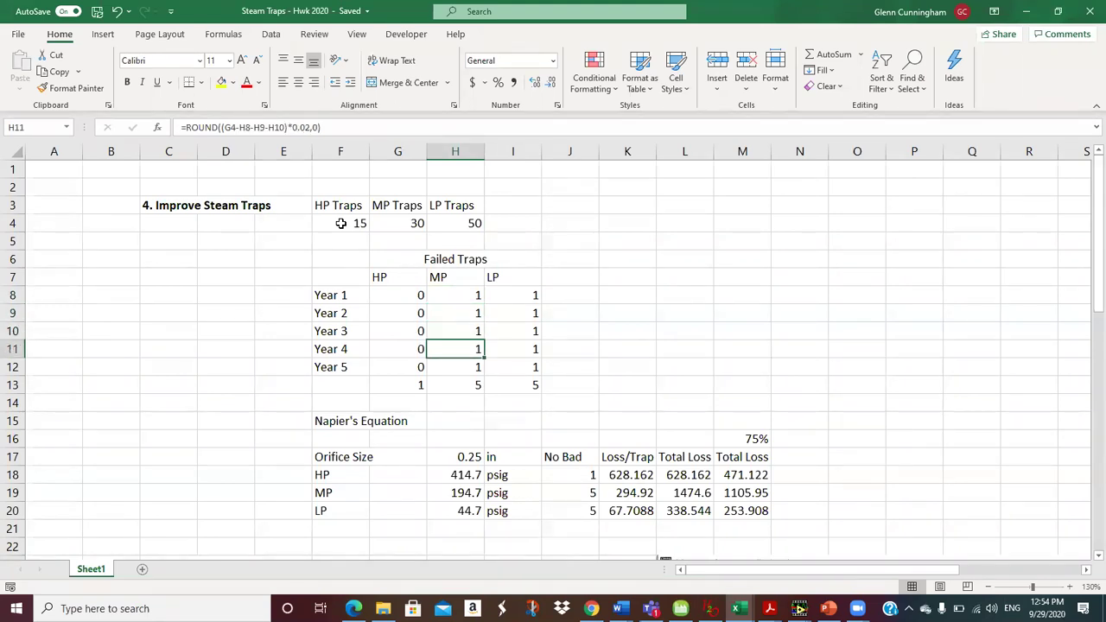
{"action": "key", "text": "Up"}
{"action": "key", "text": "Up"}
{"action": "key", "text": "Up"}
{"action": "key", "text": "Down"}
{"action": "key", "text": "Down"}
{"action": "key", "text": "Down"}
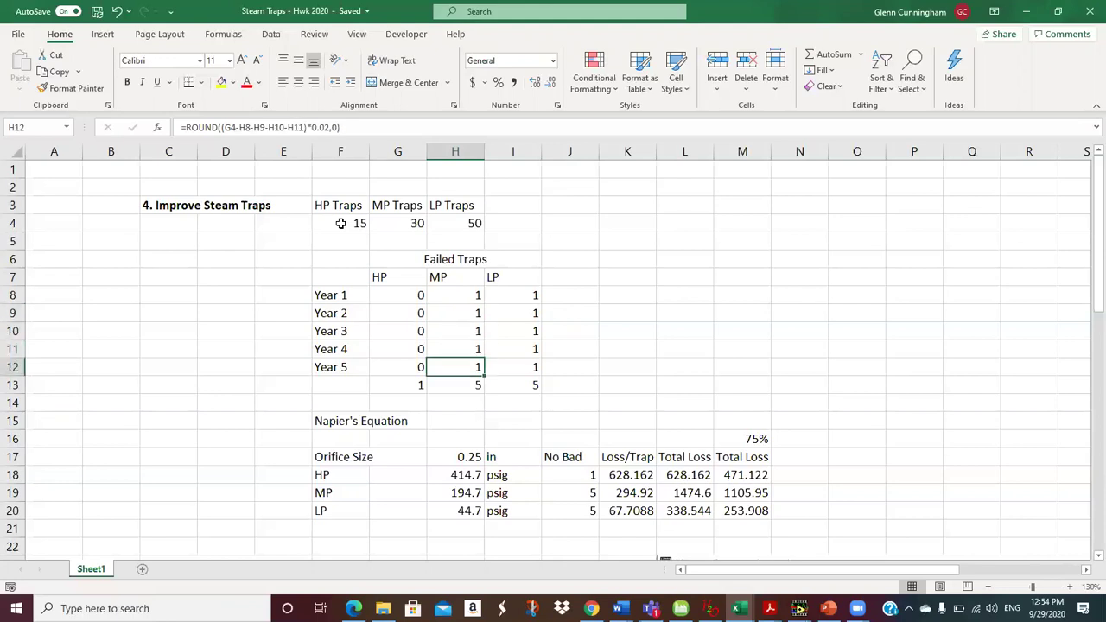
{"action": "key", "text": "Right"}
{"action": "key", "text": "Right"}
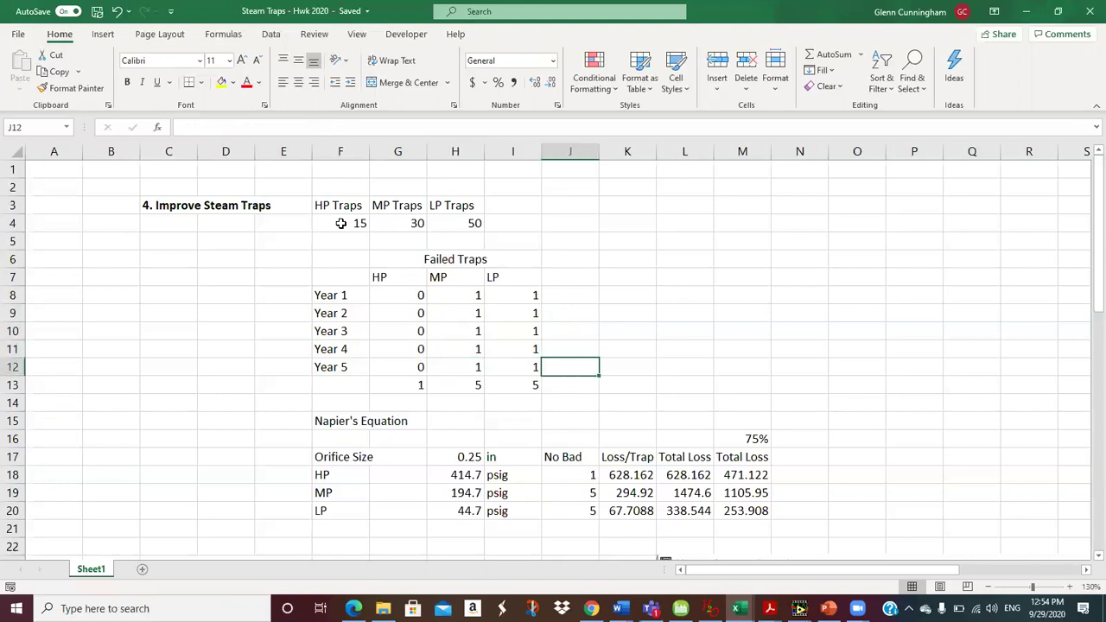
Check the five-year failed-trap totals for MP and LP in row 13.
{"action": "key", "text": "Left"}
{"action": "key", "text": "Left"}
{"action": "key", "text": "Left"}
{"action": "key", "text": "Down"}
{"action": "key", "text": "Right"}
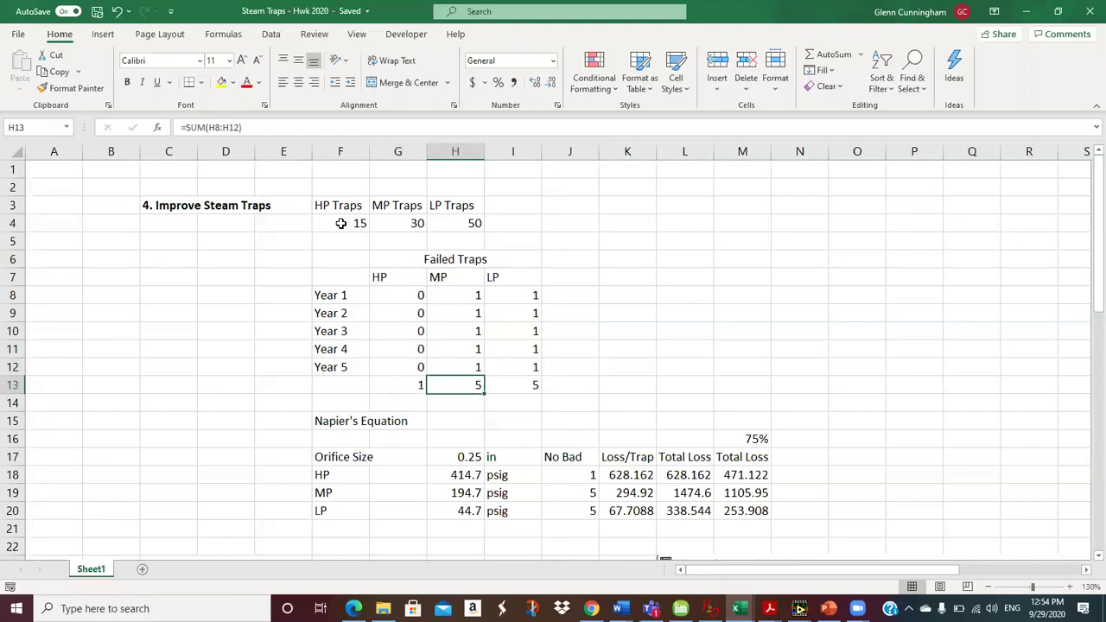
{"action": "key", "text": "Right"}
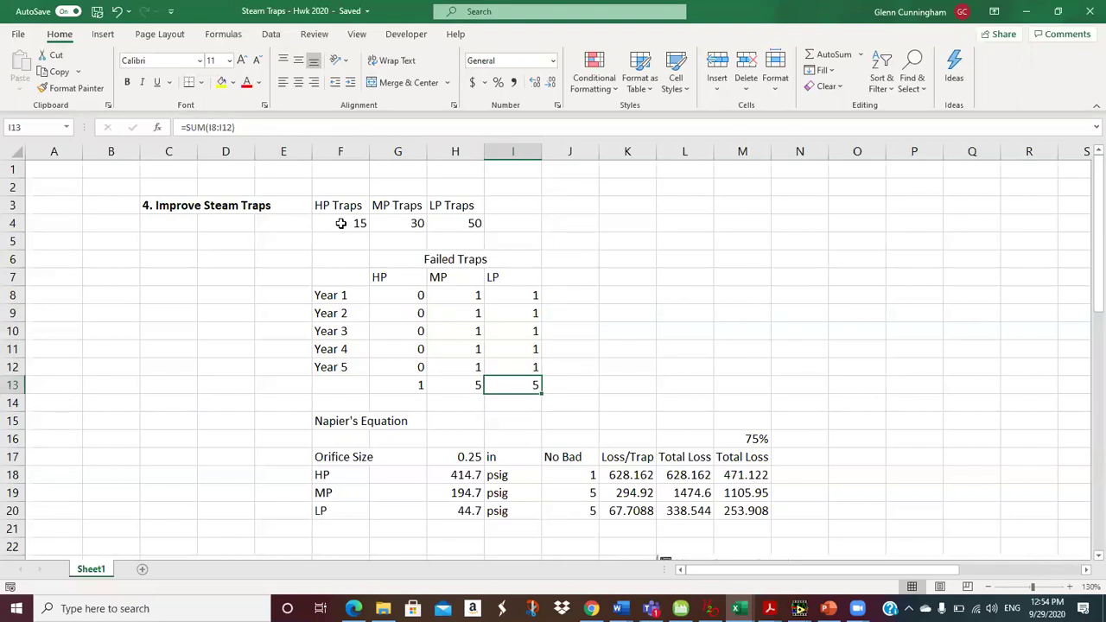
Go to the Napier's Equation block and look over the orifice size and HP pressure rows.
{"action": "key", "text": "Down"}
{"action": "key", "text": "Down"}
{"action": "key", "text": "Down"}
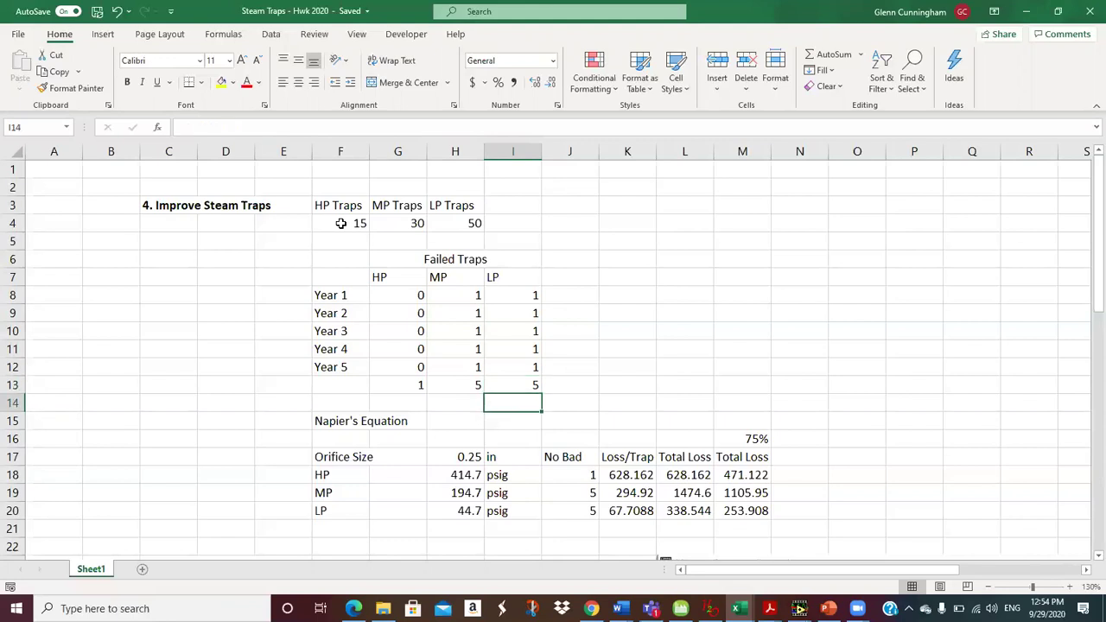
{"action": "key", "text": "Down"}
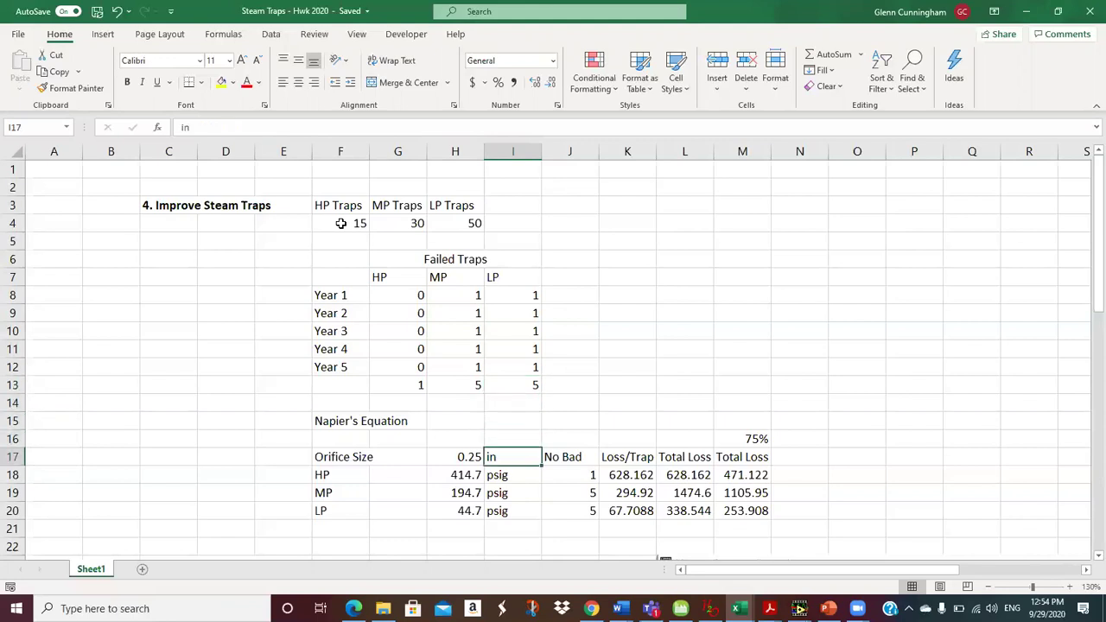
{"action": "key", "text": "Down"}
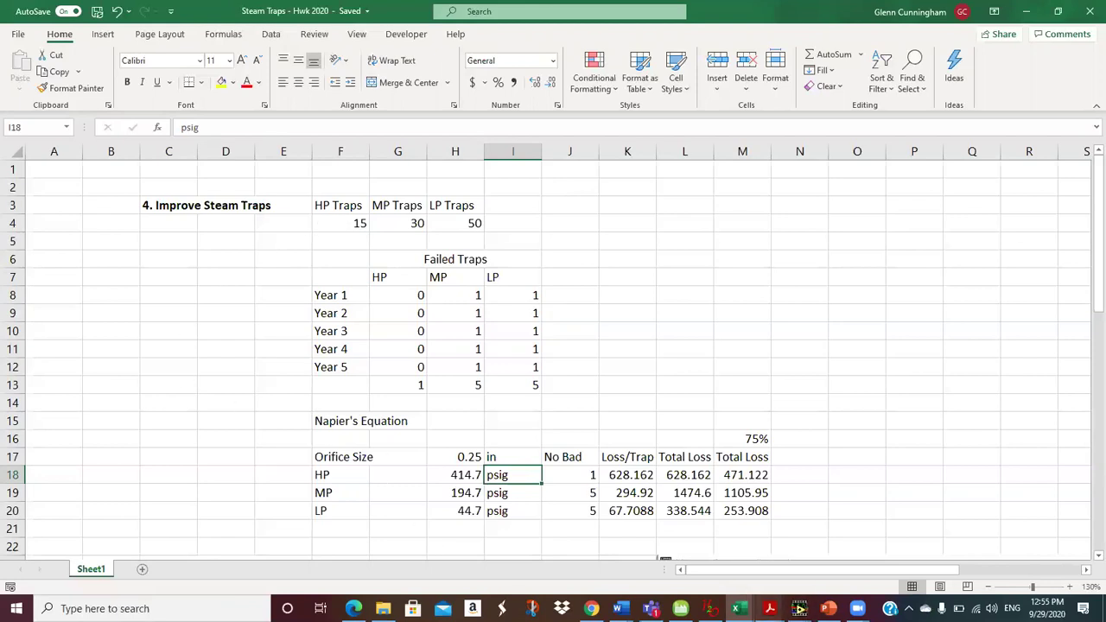
Switch to steam_survey_guide.pdf in Acrobat Reader and read the Napier's equation passage in Read Mode.
{"action": "mouse_move", "coordinate": [769, 608]}
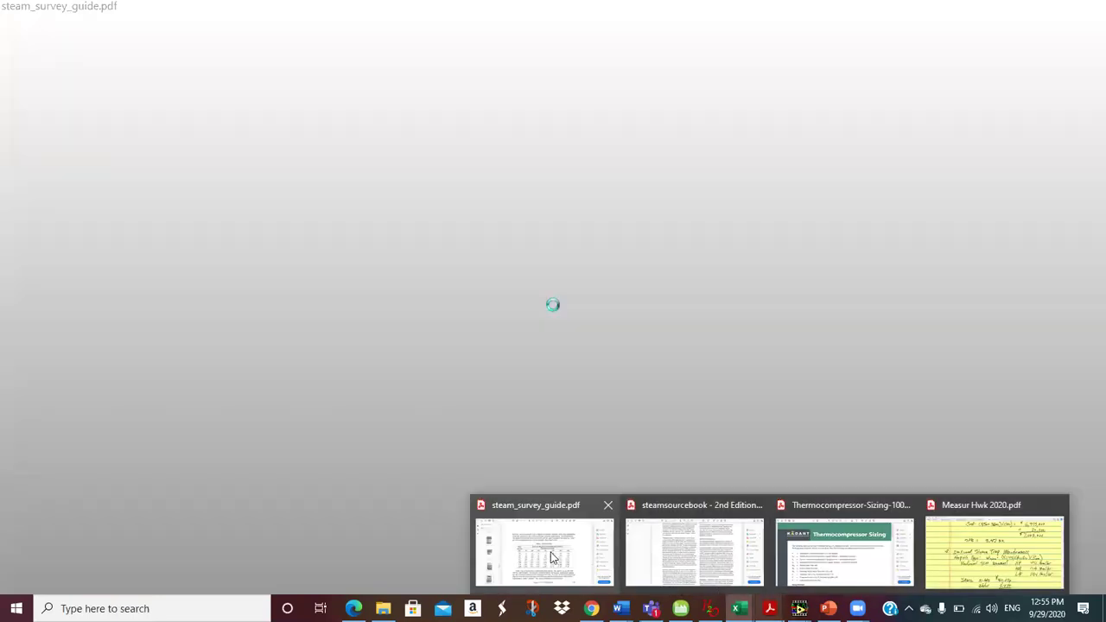
{"action": "left_click", "coordinate": [554, 557]}
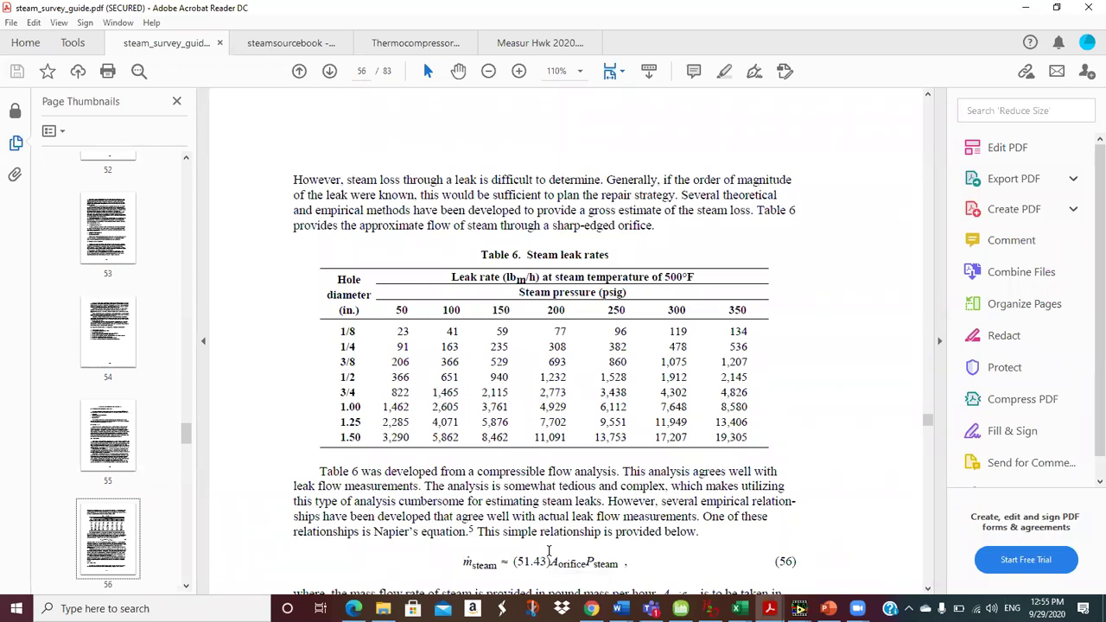
{"action": "scroll", "coordinate": [548, 550], "scroll_direction": "down", "scroll_amount": 5}
{"action": "scroll", "coordinate": [548, 550], "scroll_direction": "down", "scroll_amount": 2}
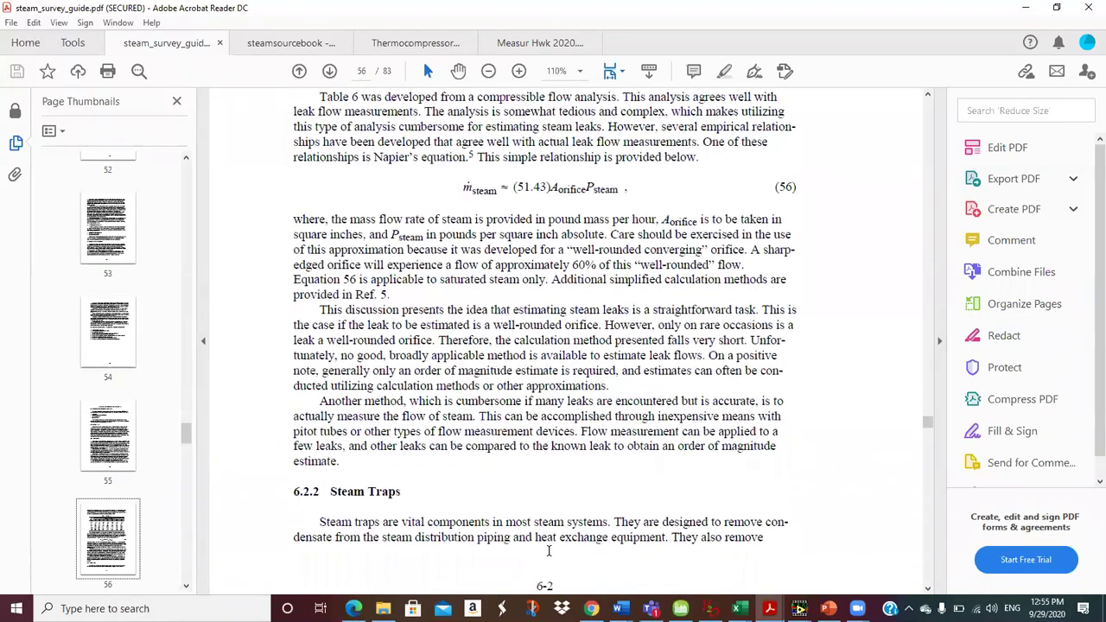
{"action": "scroll", "coordinate": [549, 553], "scroll_direction": "down", "scroll_amount": 1}
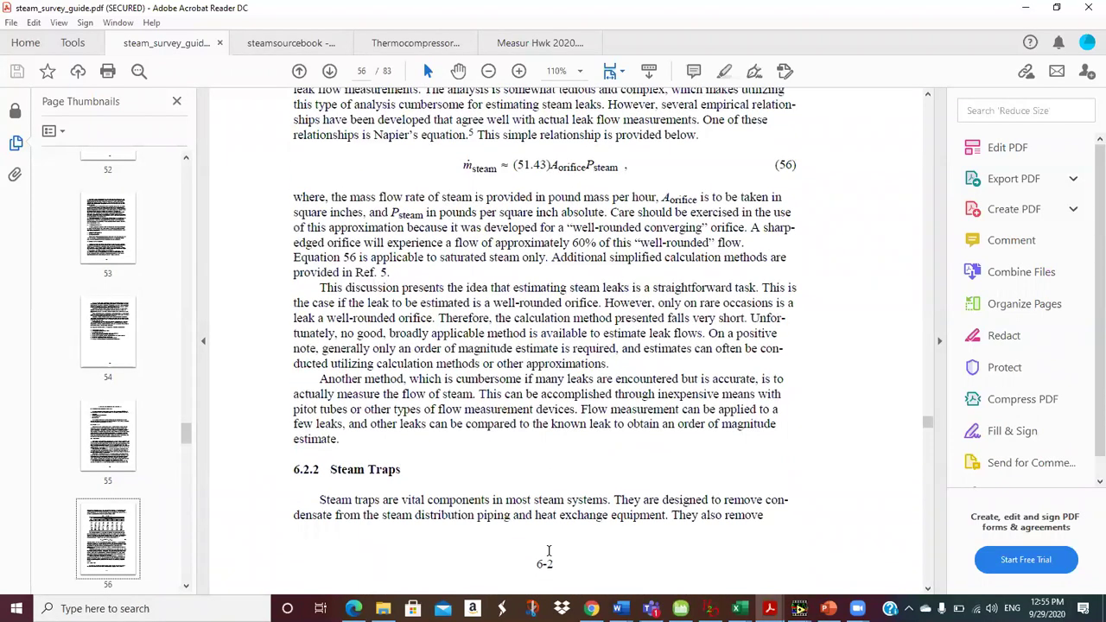
{"action": "left_click", "coordinate": [612, 72]}
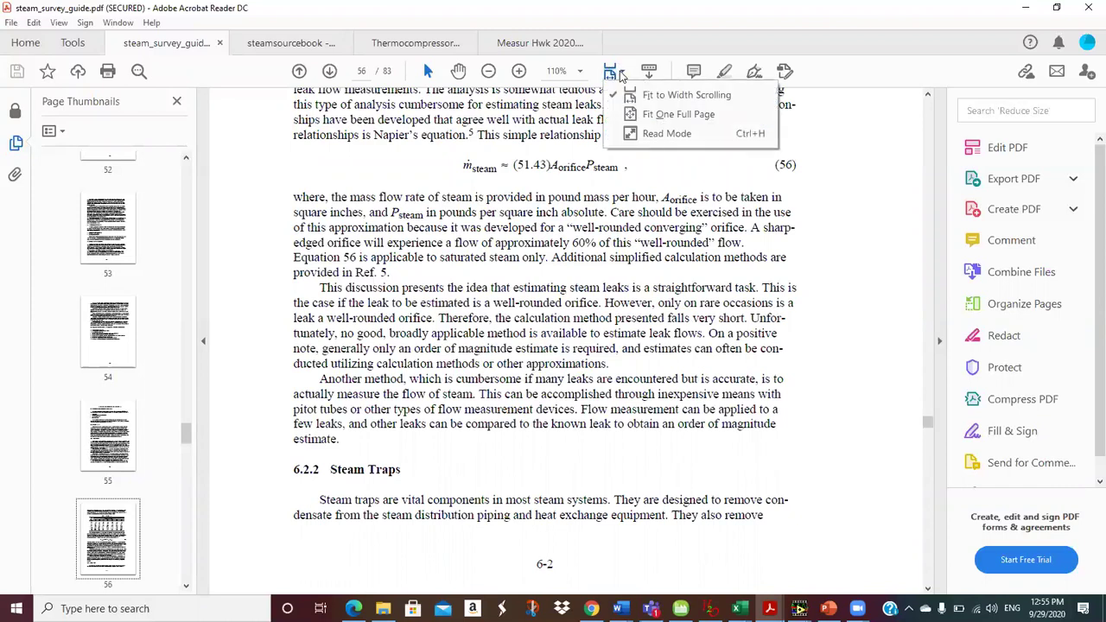
{"action": "left_click", "coordinate": [649, 134]}
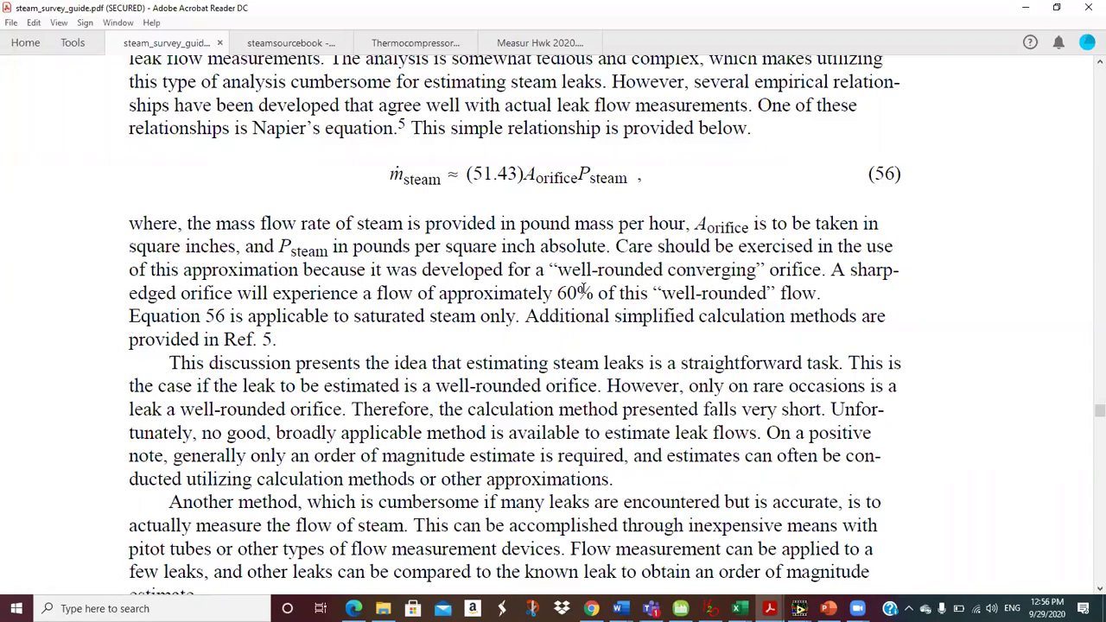
Return to the Steam Traps - Hwk 2020 workbook in Excel and inspect the orifice size and the HP and MP Loss/Trap formulas.
{"action": "mouse_move", "coordinate": [739, 609]}
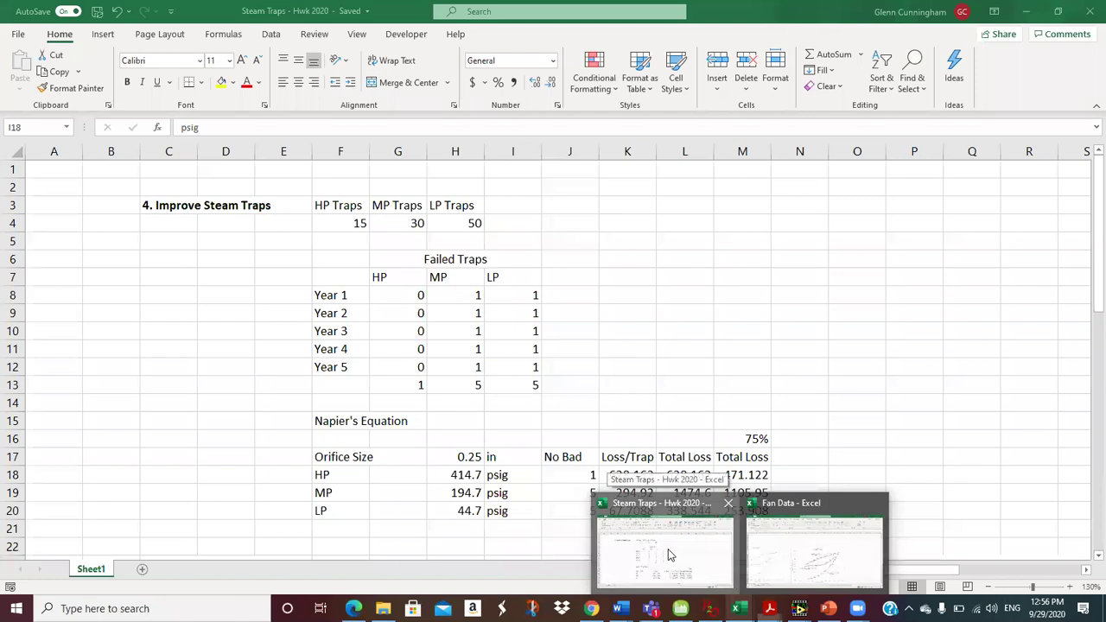
{"action": "left_click", "coordinate": [668, 548]}
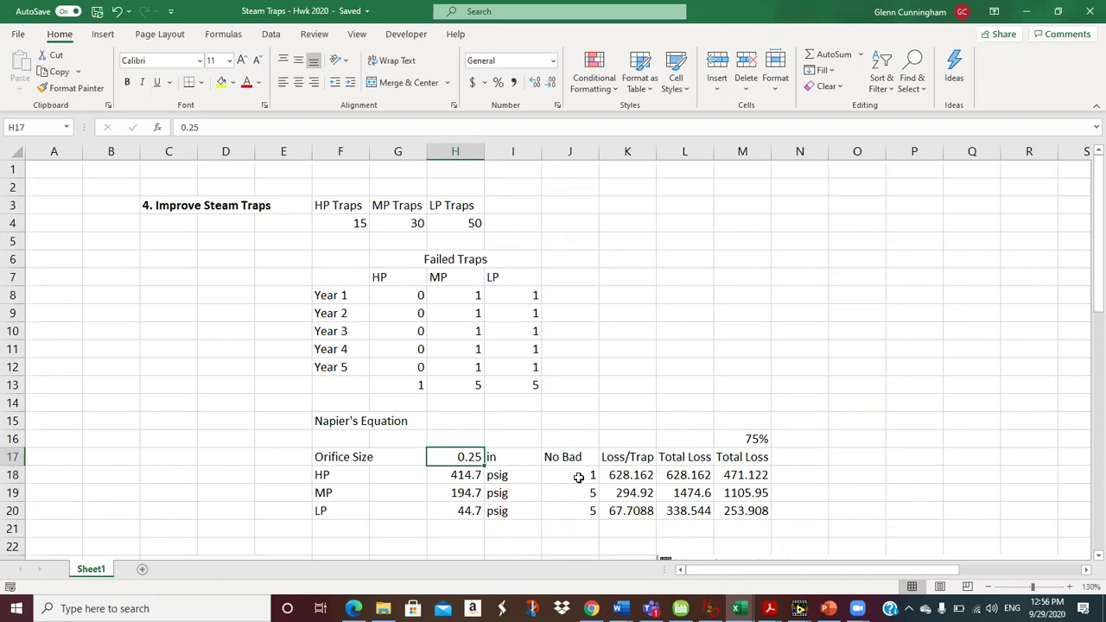
{"action": "left_click", "coordinate": [635, 475]}
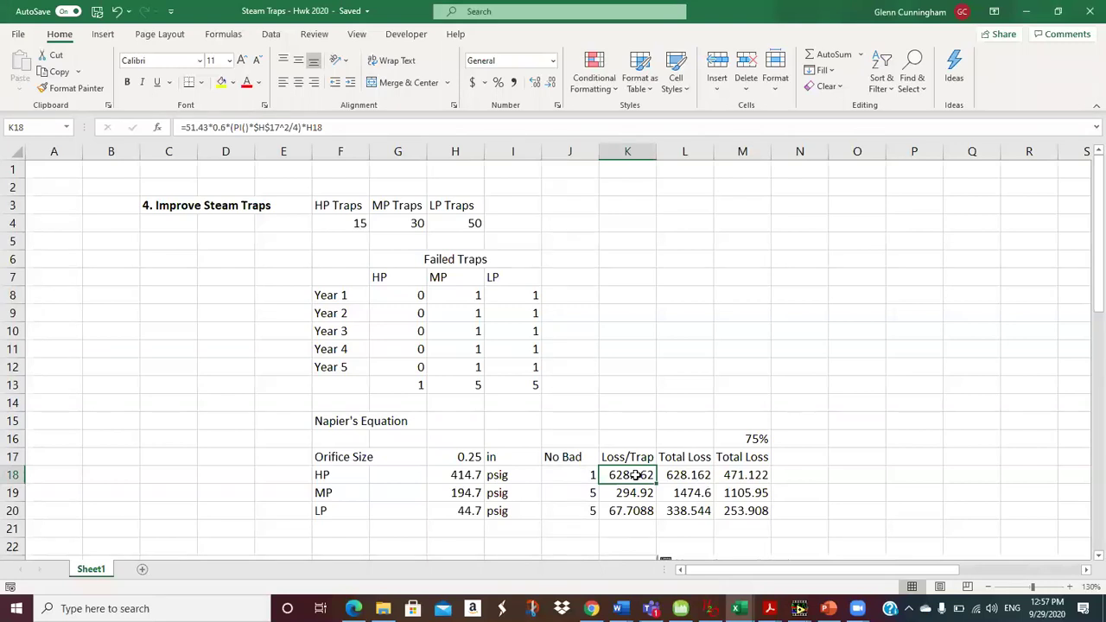
{"action": "key", "text": "Down"}
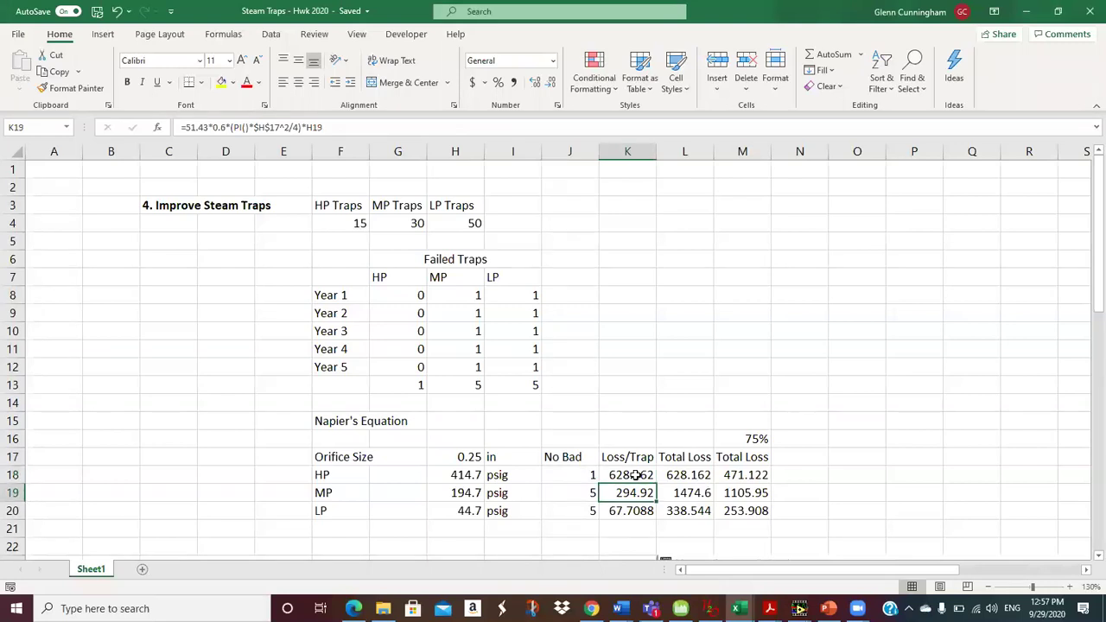
{"action": "left_click", "coordinate": [636, 474]}
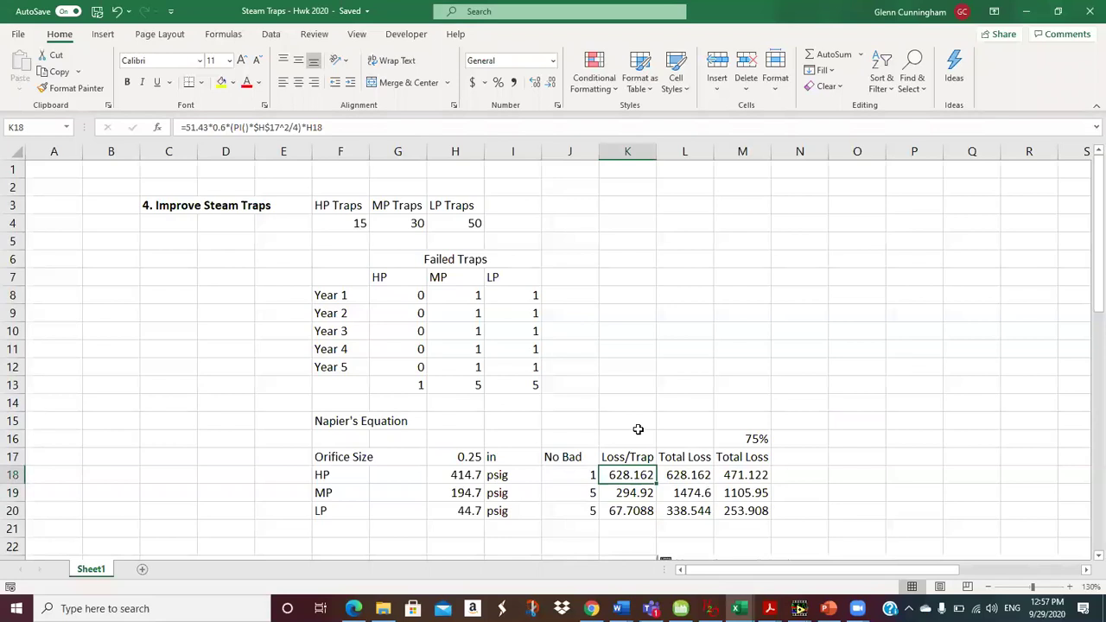
Inspect the MP and LP Loss/Trap formulas and the Total Loss formulas in column L of the Napier's Equation block.
{"action": "key", "text": "Down"}
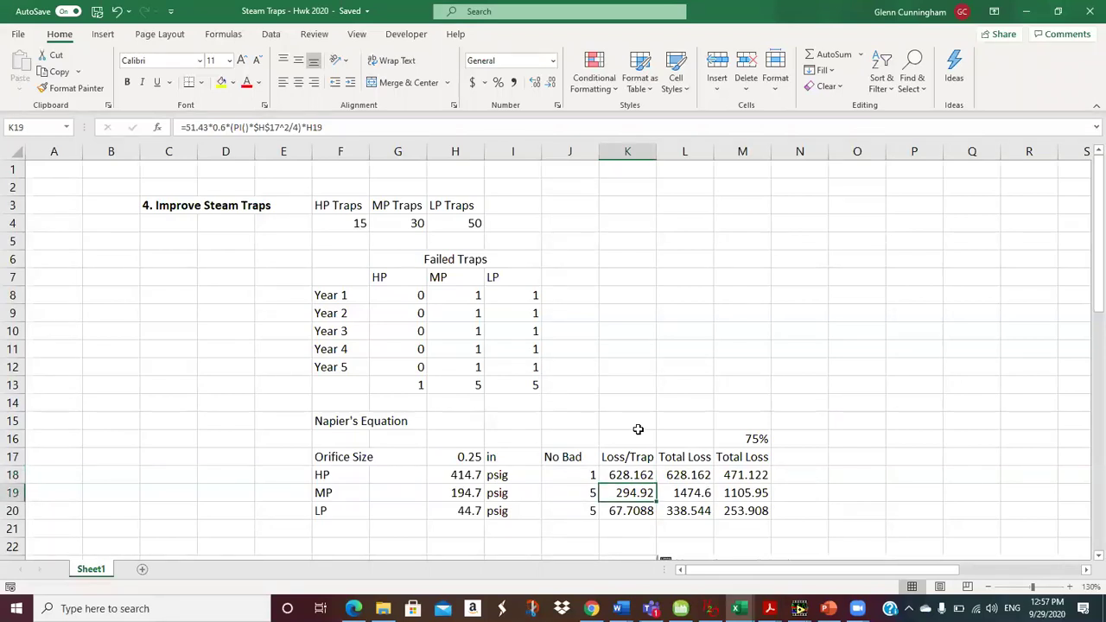
{"action": "key", "text": "Down"}
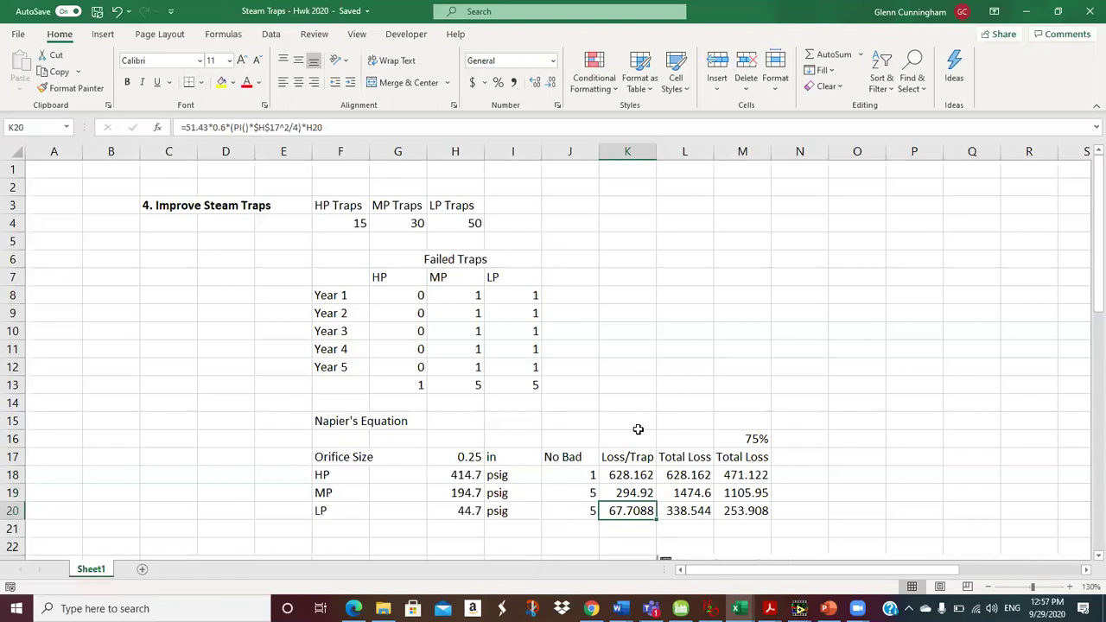
{"action": "key", "text": "Right"}
{"action": "key", "text": "Up"}
{"action": "key", "text": "Up"}
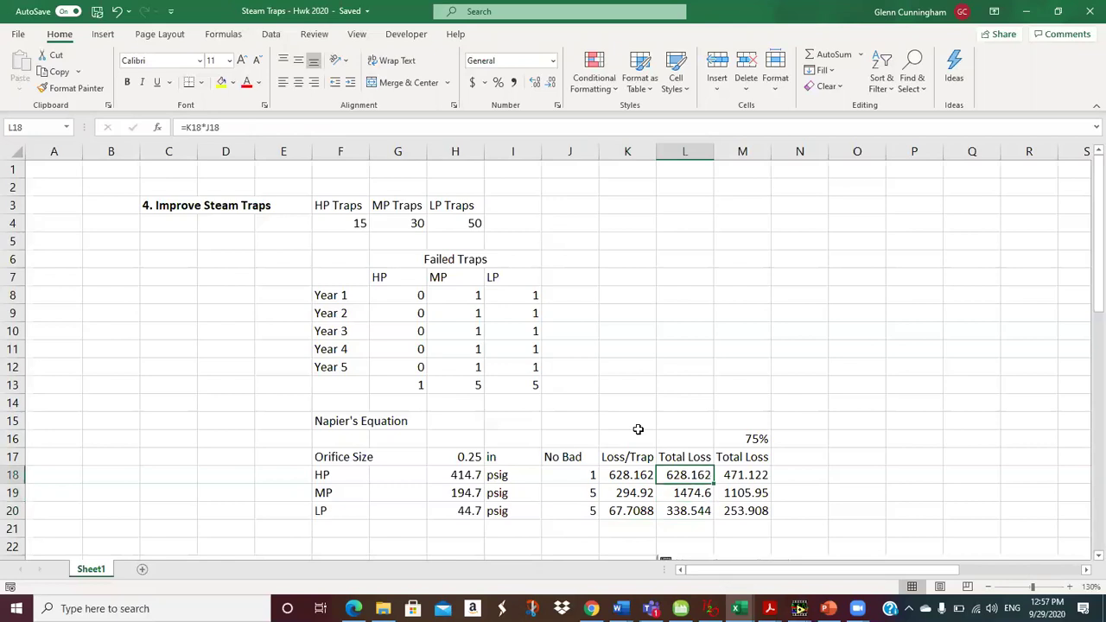
{"action": "key", "text": "Down"}
{"action": "key", "text": "Down"}
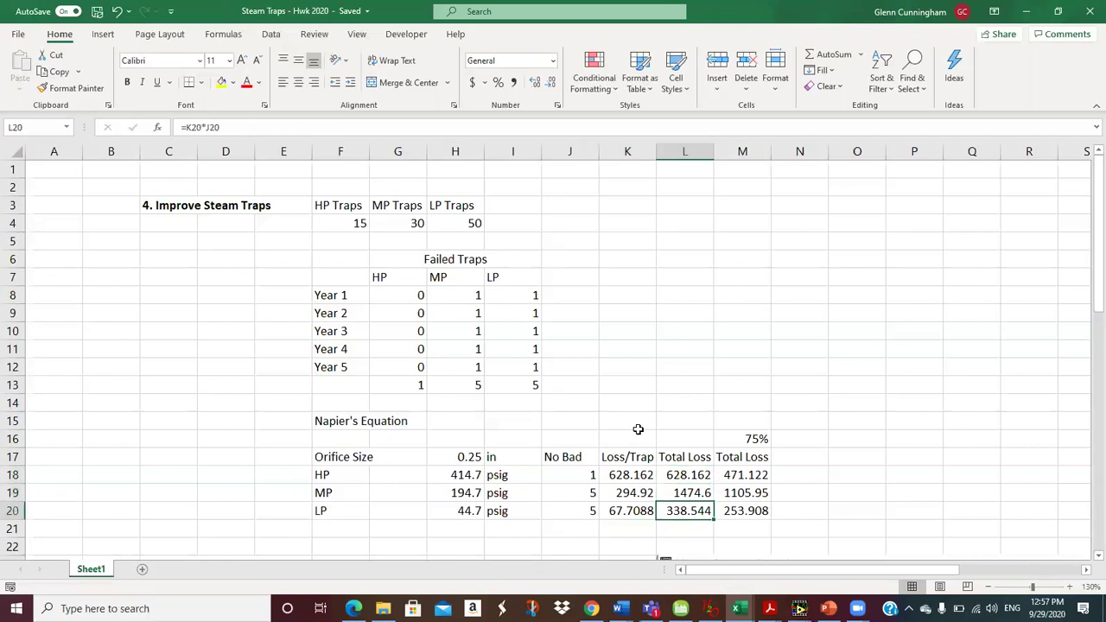
Check the HP formula in the 75% Total Loss column, cell M18.
{"action": "key", "text": "Right"}
{"action": "key", "text": "Up"}
{"action": "key", "text": "Up"}
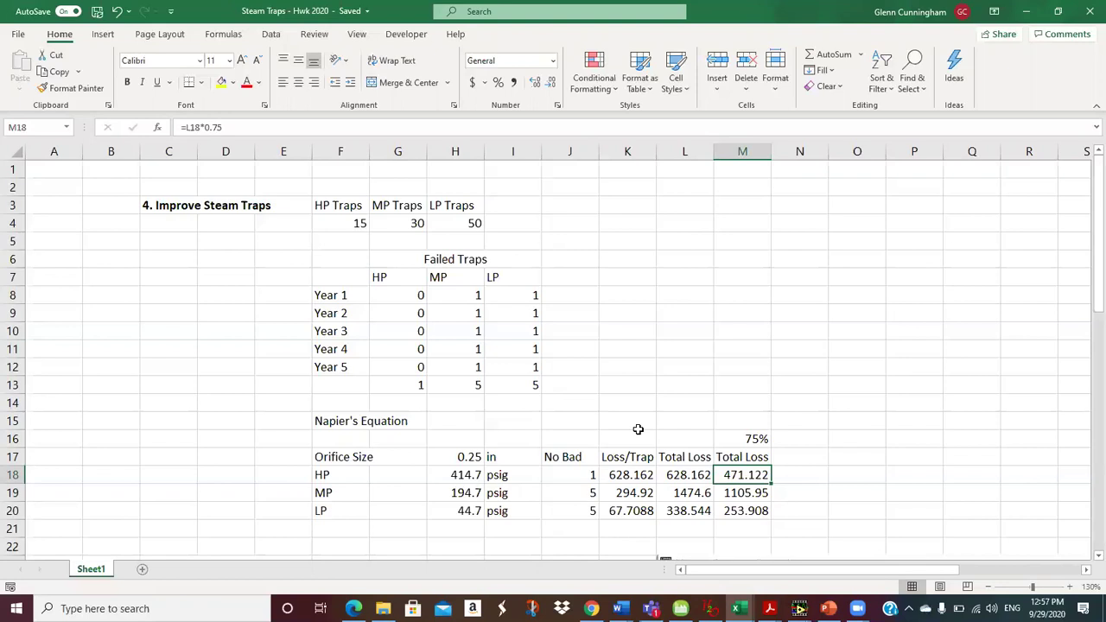
Switch to MEASUR and open the Fix Steam Traps - Reduce Steam Demand scenario in the assessment to review its header steam usage.
{"action": "left_click", "coordinate": [681, 609]}
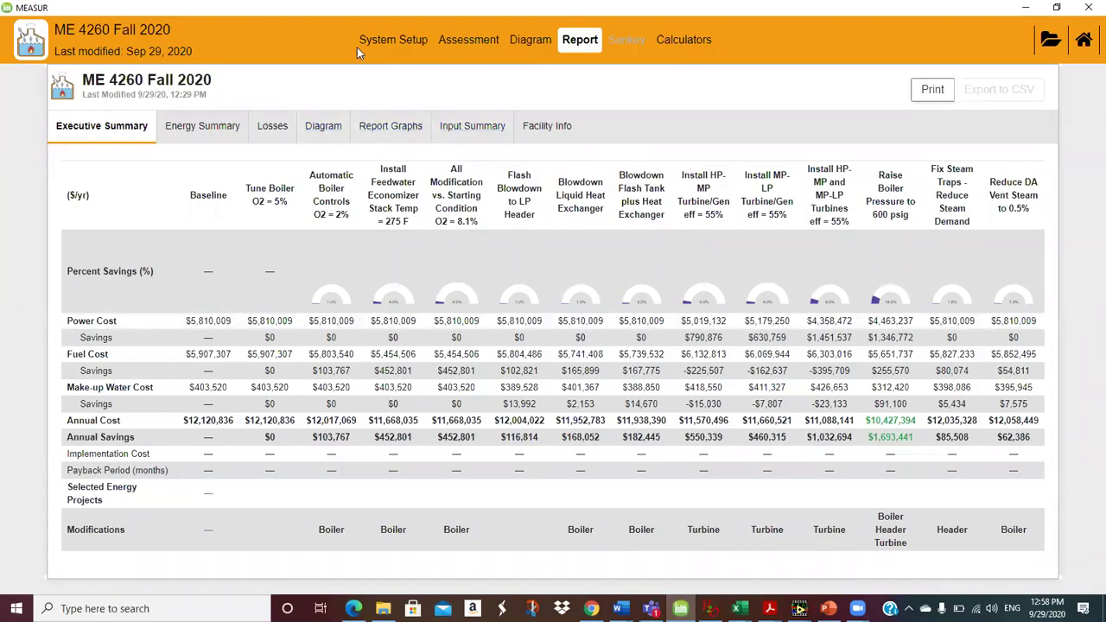
{"action": "left_click", "coordinate": [464, 43]}
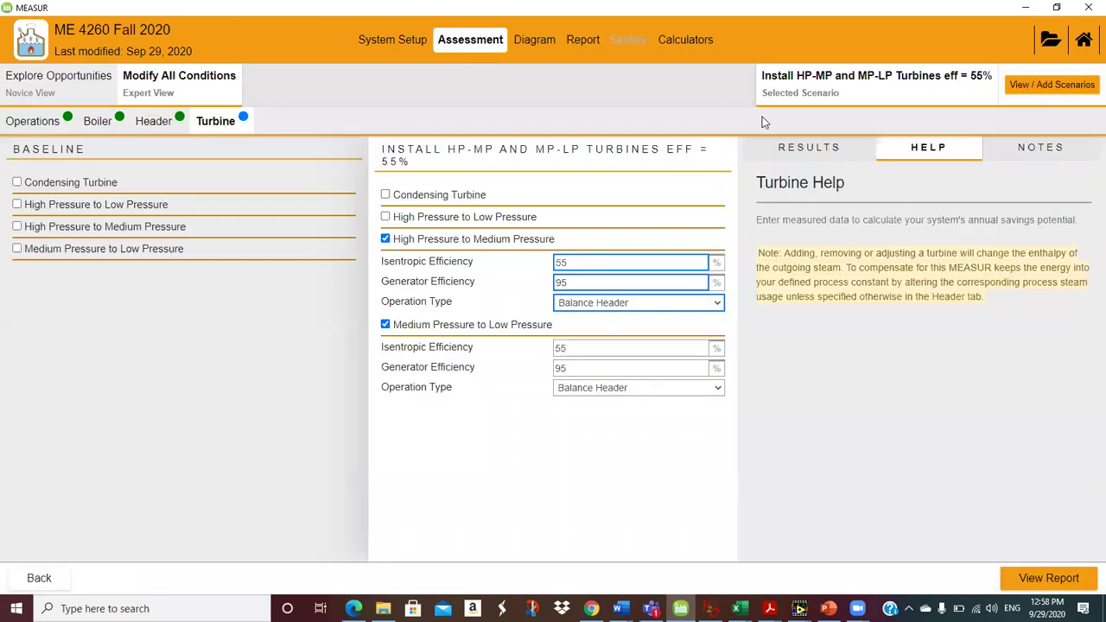
{"action": "left_click", "coordinate": [1047, 86]}
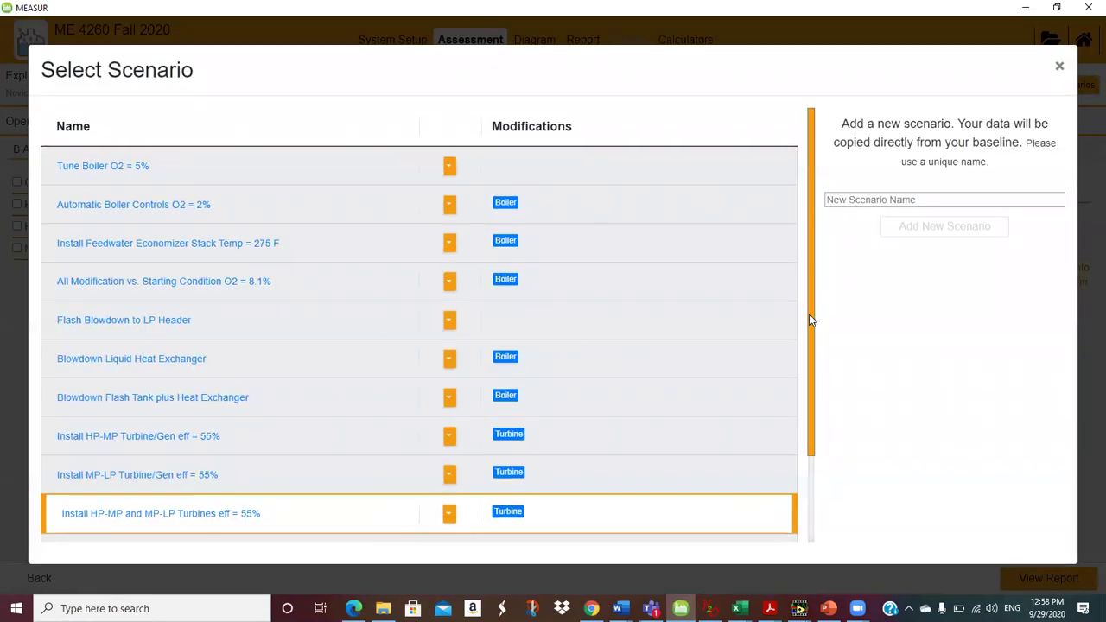
{"action": "left_click_drag", "start_coordinate": [812, 321], "coordinate": [812, 535]}
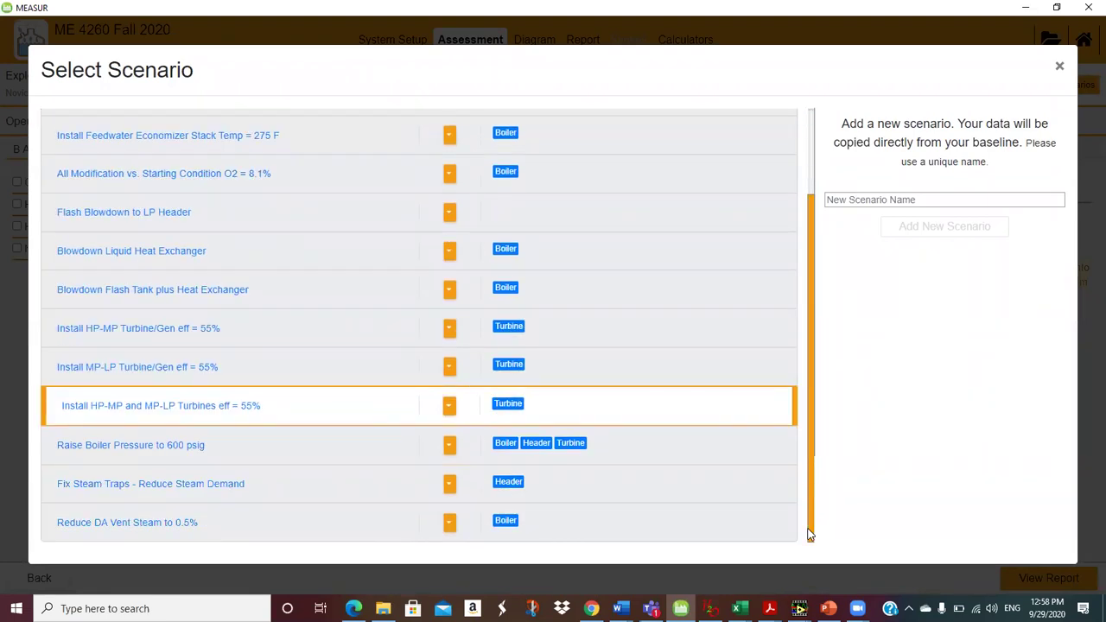
{"action": "left_click", "coordinate": [164, 484]}
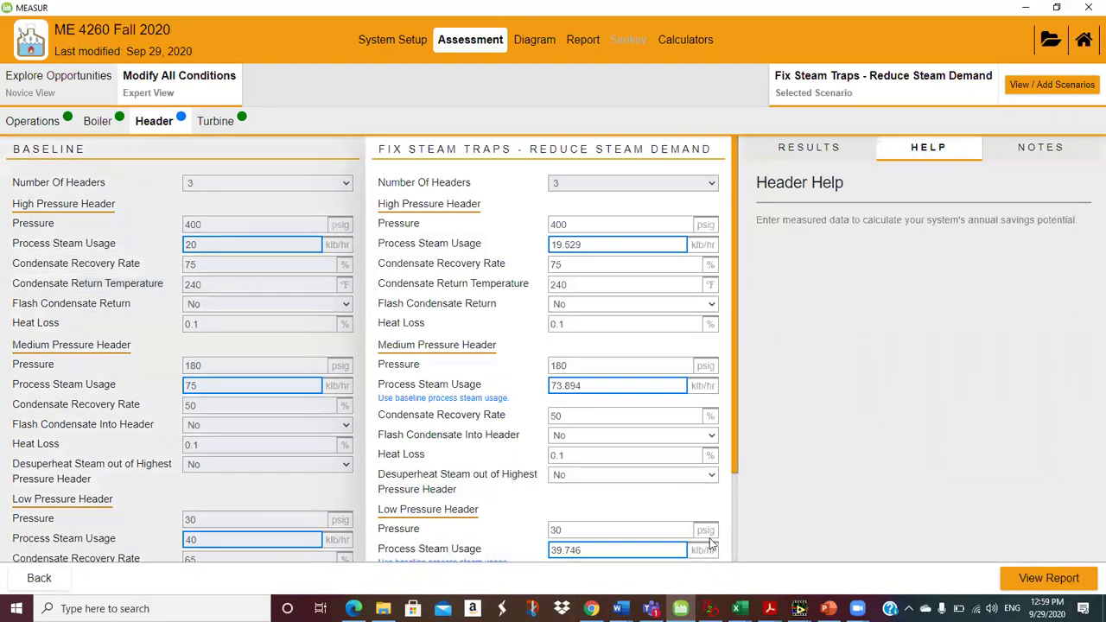
Return to the Steam Traps - Hwk 2020 workbook in Excel and rename the heading in M17 as Loss Reduced.
{"action": "mouse_move", "coordinate": [737, 608]}
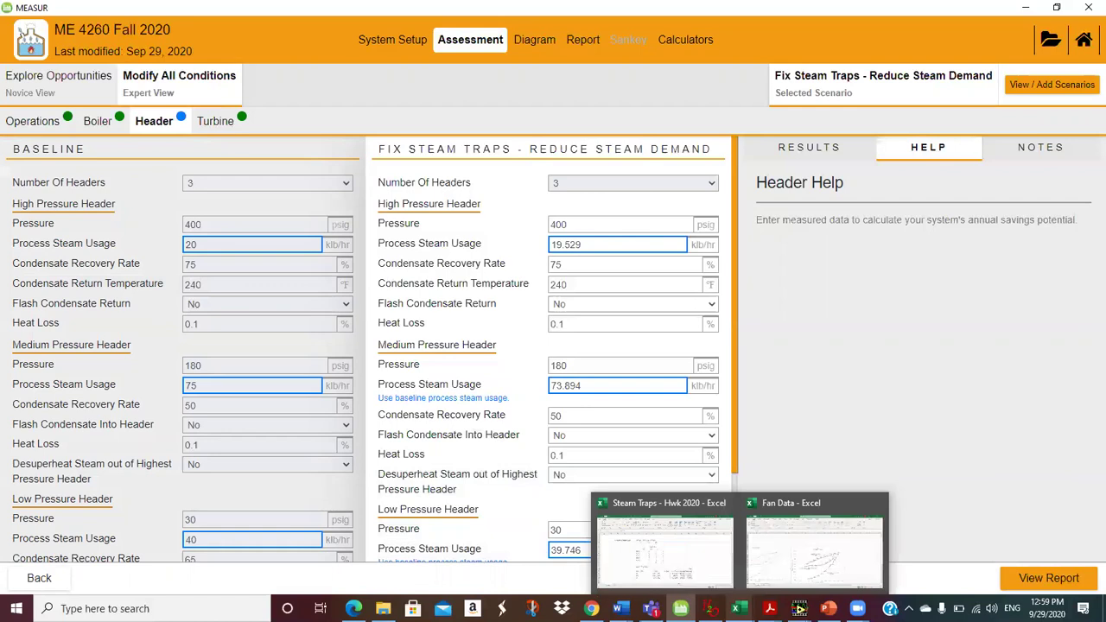
{"action": "left_click", "coordinate": [694, 546]}
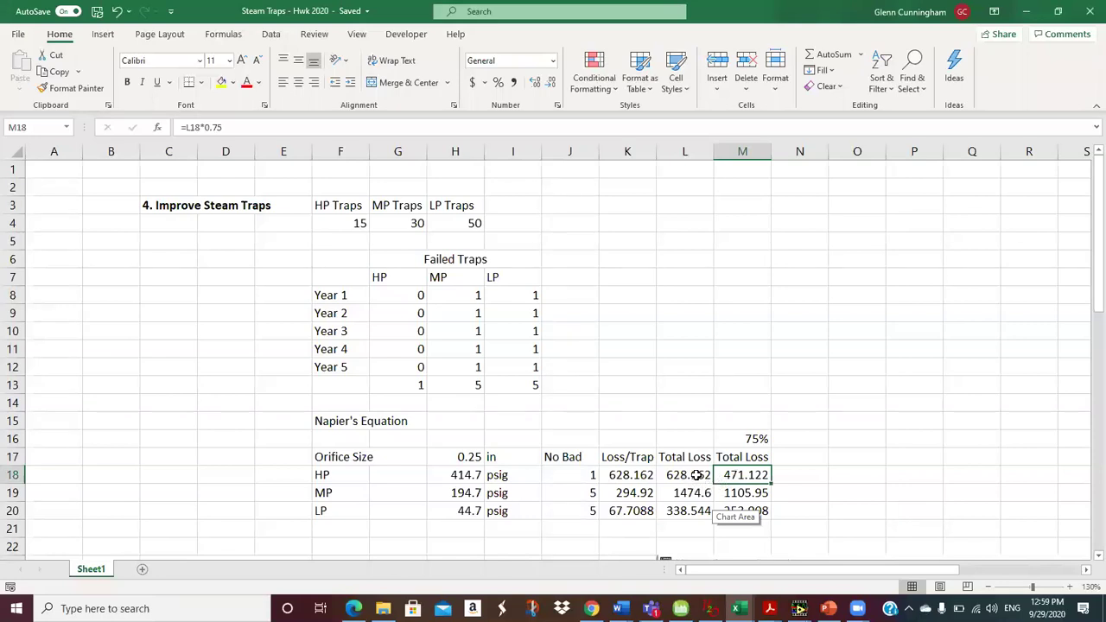
{"action": "left_click", "coordinate": [745, 456]}
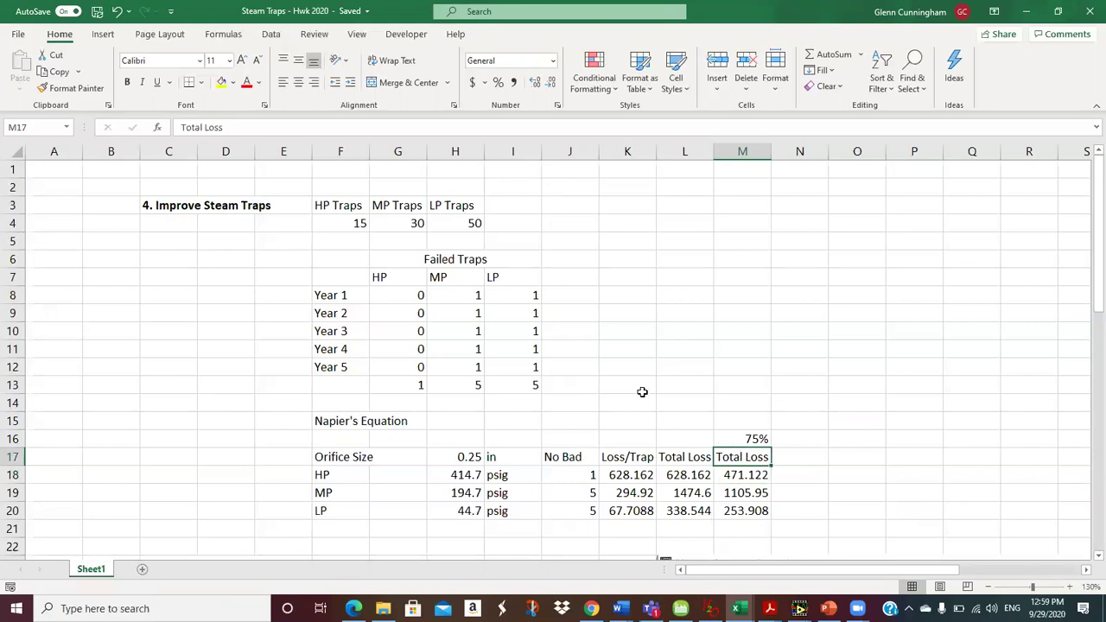
{"action": "key", "text": "Down"}
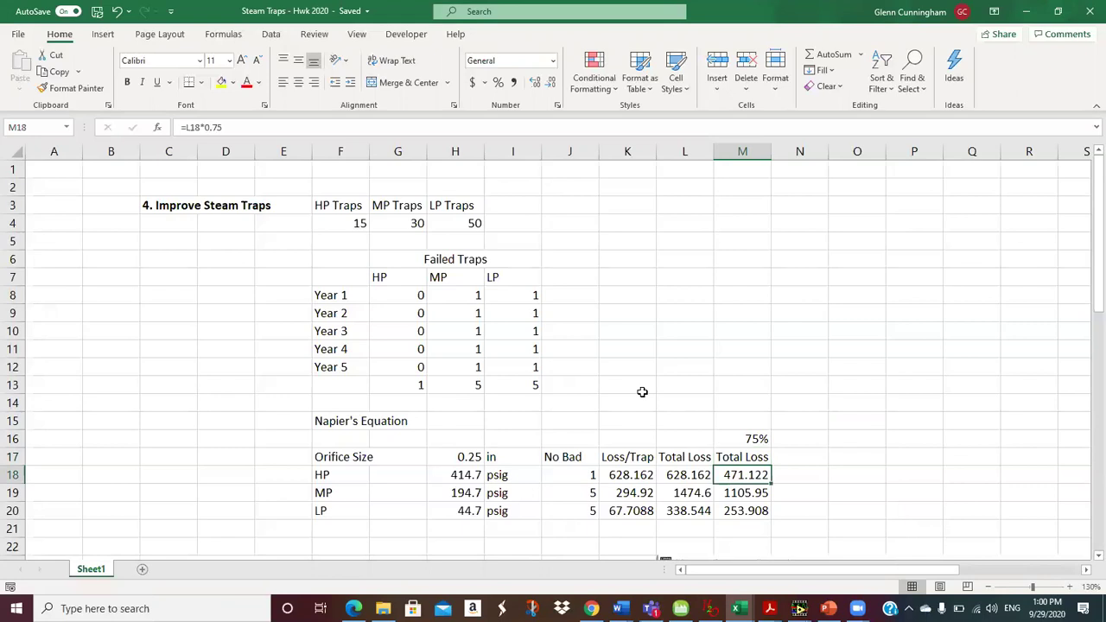
{"action": "key", "text": "Up"}
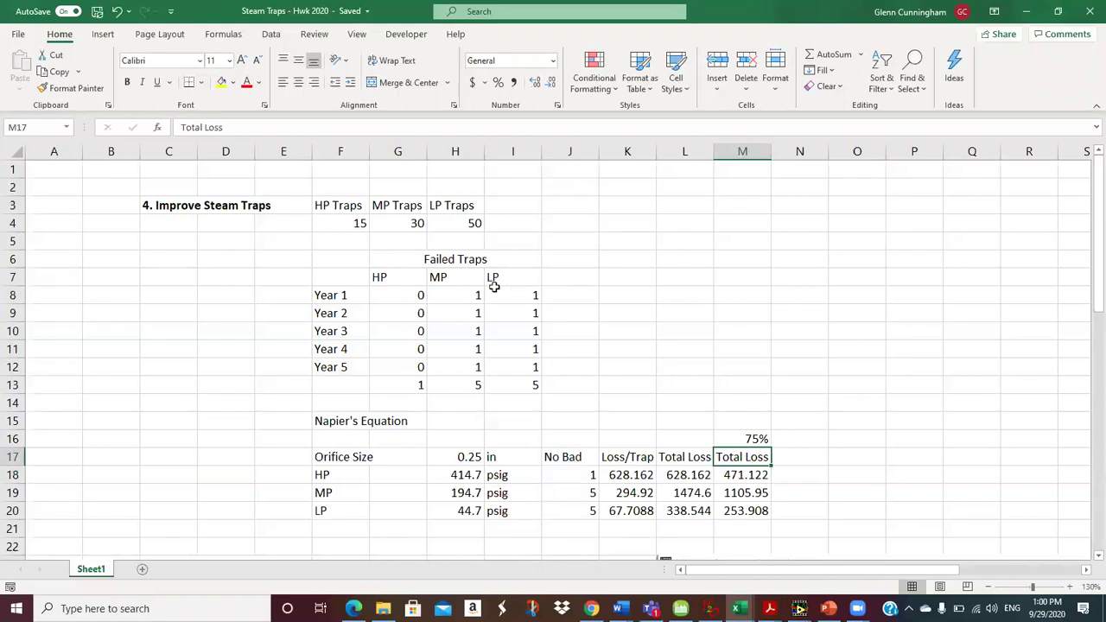
{"action": "left_click", "coordinate": [228, 127]}
{"action": "key", "text": "BackSpace"}
{"action": "key", "text": "BackSpace"}
{"action": "key", "text": "BackSpace"}
{"action": "key", "text": "BackSpace"}
{"action": "key", "text": "BackSpace"}
{"action": "key", "text": "BackSpace"}
{"action": "key", "text": "BackSpace"}
{"action": "key", "text": "BackSpace"}
{"action": "key", "text": "BackSpace"}
{"action": "key", "text": "BackSpace"}
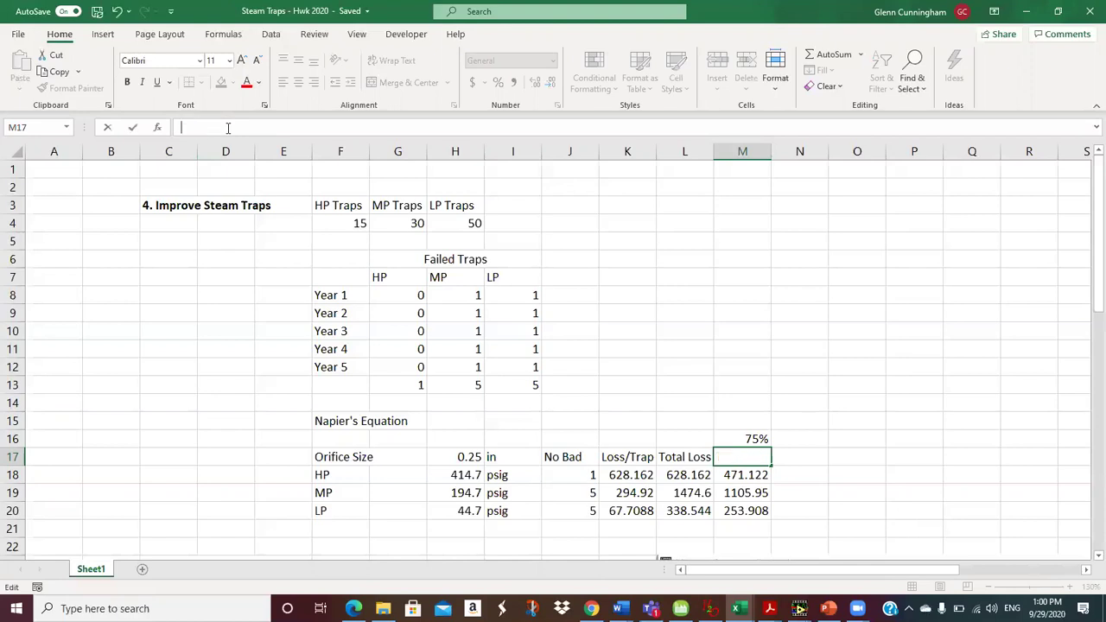
{"action": "type", "text": "Loss Reduced"}
{"action": "key", "text": "Return"}
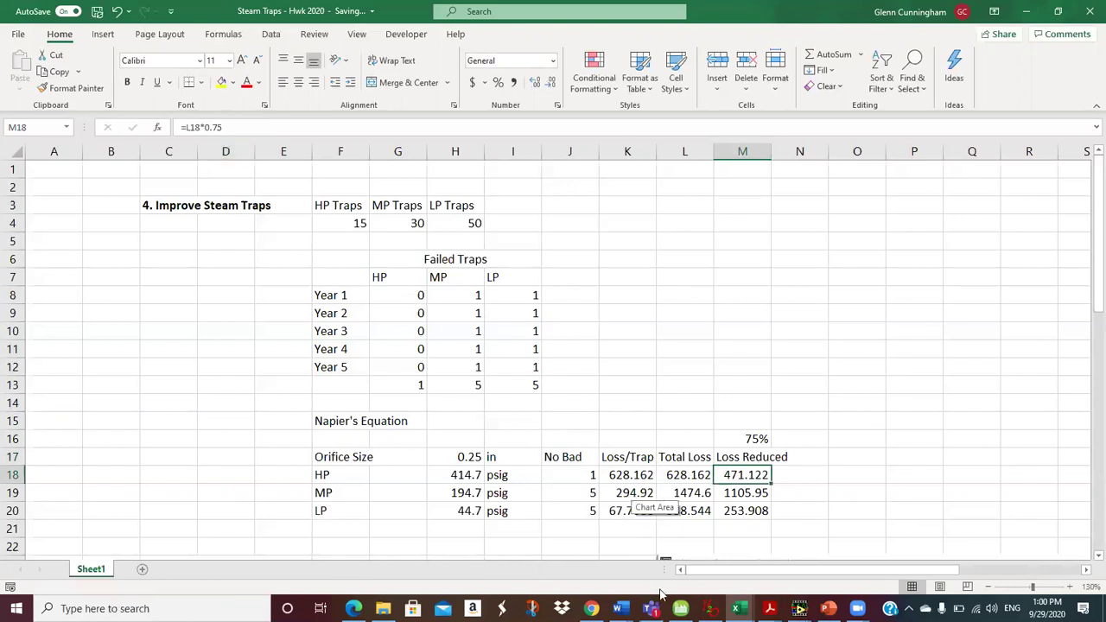
Switch to MEASUR and review the steam trap scenario's savings in the report's executive summary.
{"action": "left_click", "coordinate": [681, 609]}
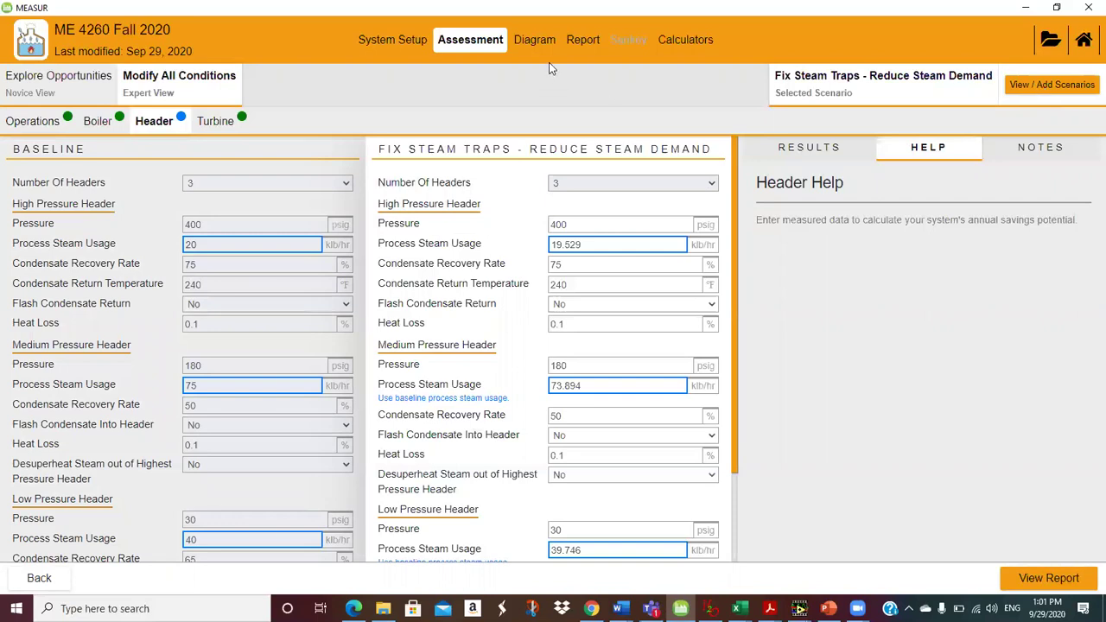
{"action": "left_click", "coordinate": [581, 41]}
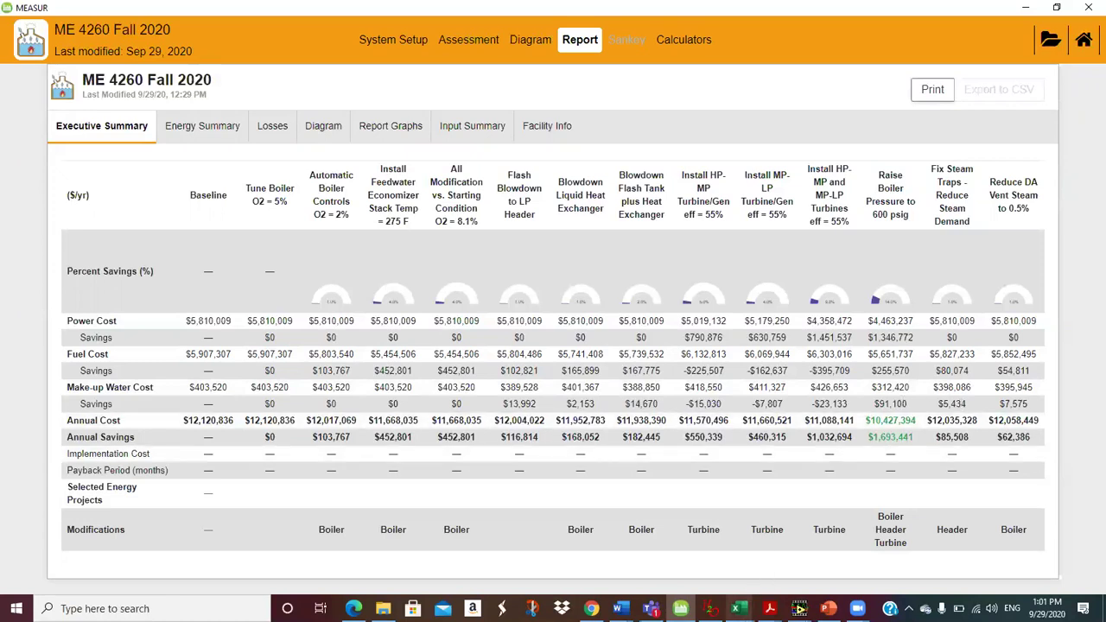
Switch to Measur Hwk 2020.pdf in Acrobat Reader and read the Improved Steam Trap Maintenance solution through to the Thermo Compressor page.
{"action": "mouse_move", "coordinate": [738, 609]}
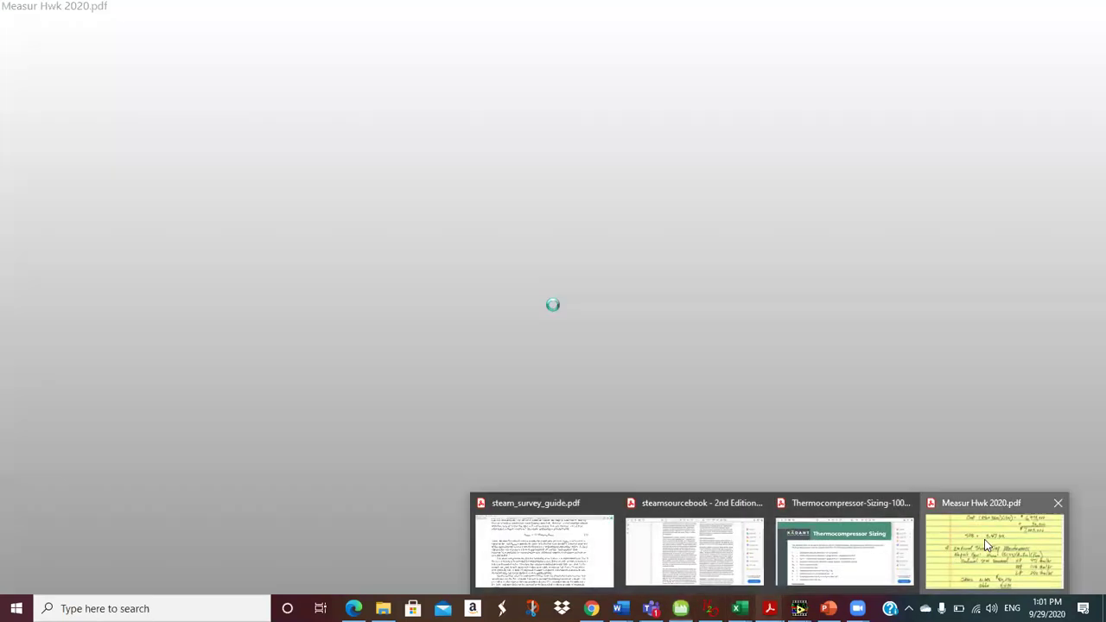
{"action": "left_click", "coordinate": [988, 545]}
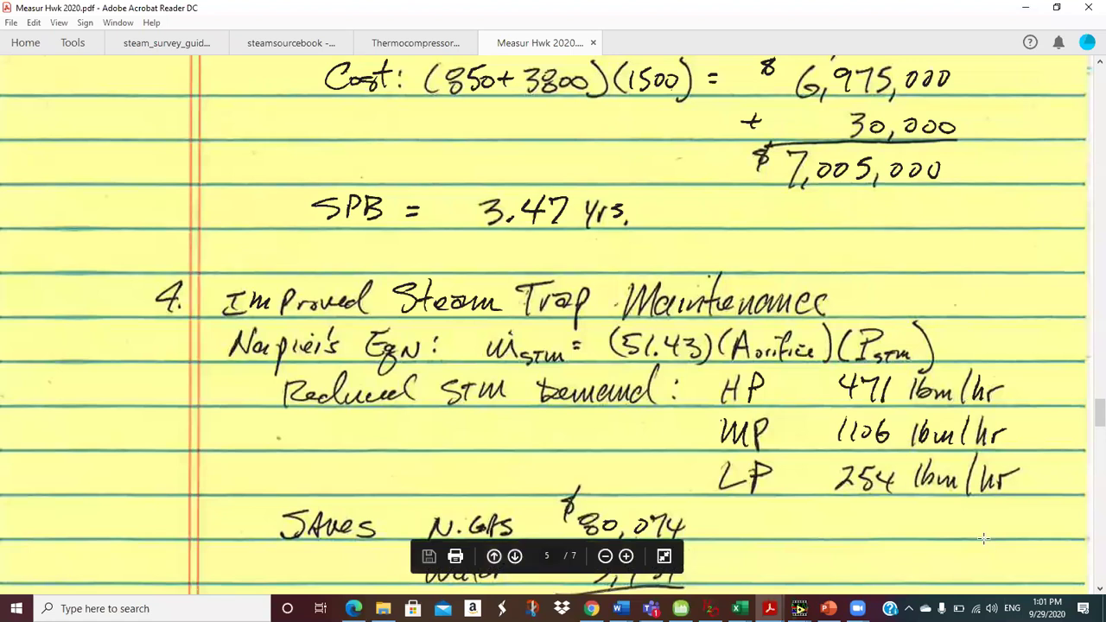
{"action": "scroll", "coordinate": [984, 538], "scroll_direction": "down", "scroll_amount": 5}
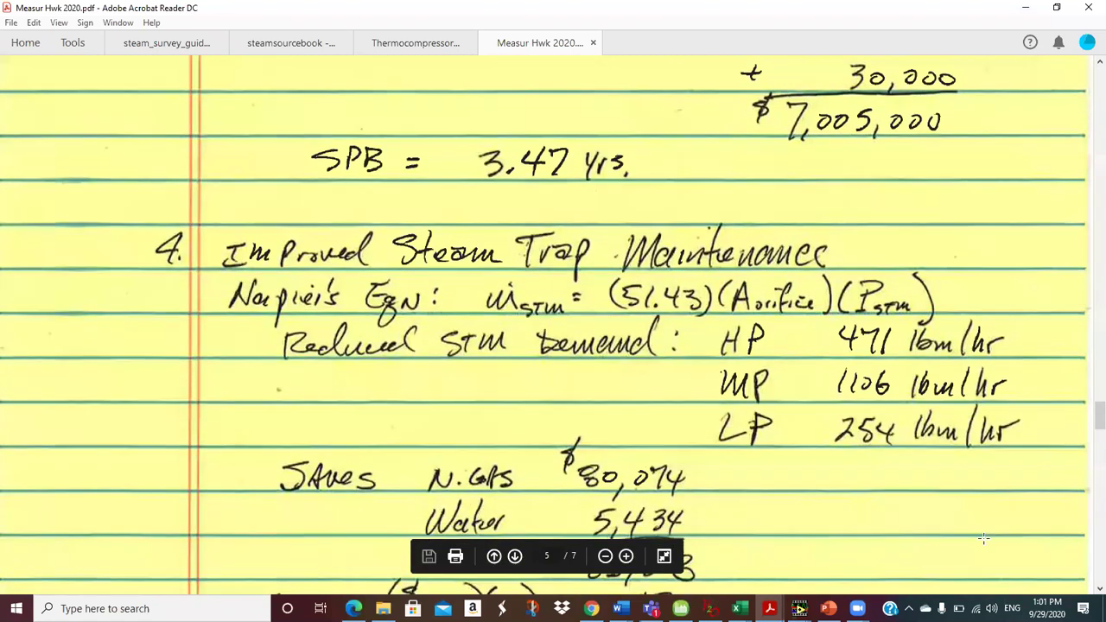
{"action": "scroll", "coordinate": [983, 538], "scroll_direction": "down", "scroll_amount": 1}
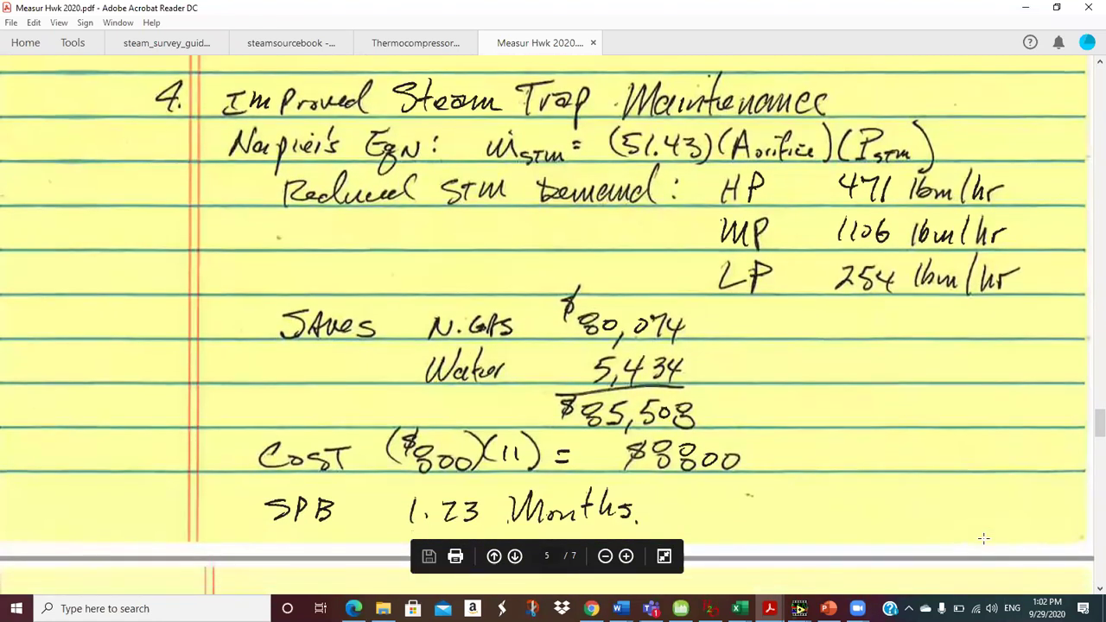
{"action": "scroll", "coordinate": [984, 538], "scroll_direction": "down", "scroll_amount": 1}
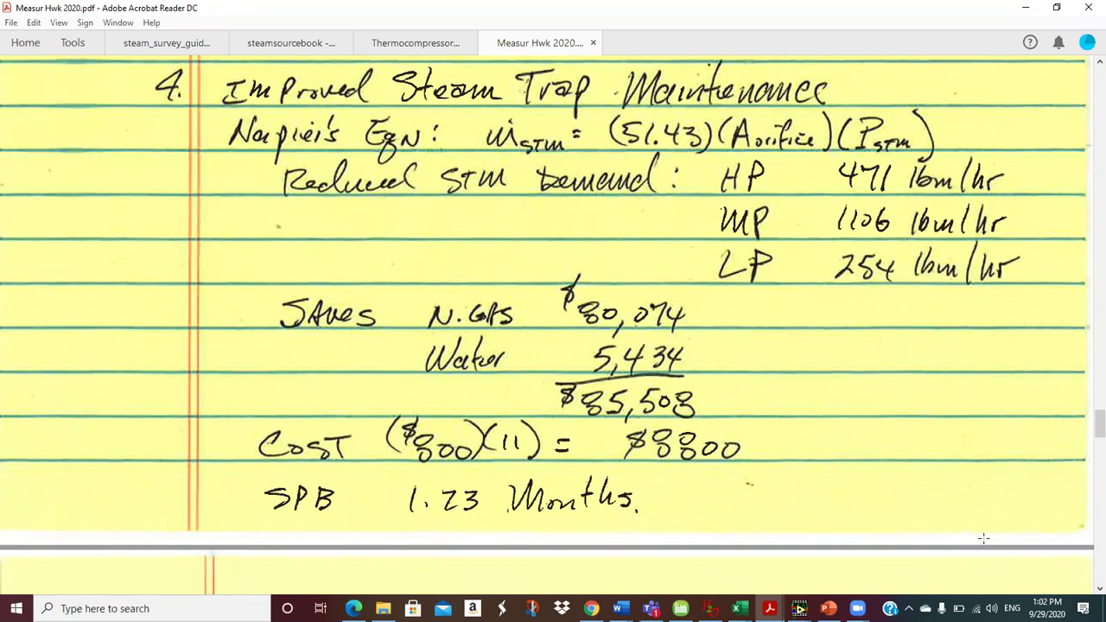
{"action": "scroll", "coordinate": [983, 538], "scroll_direction": "down", "scroll_amount": 5}
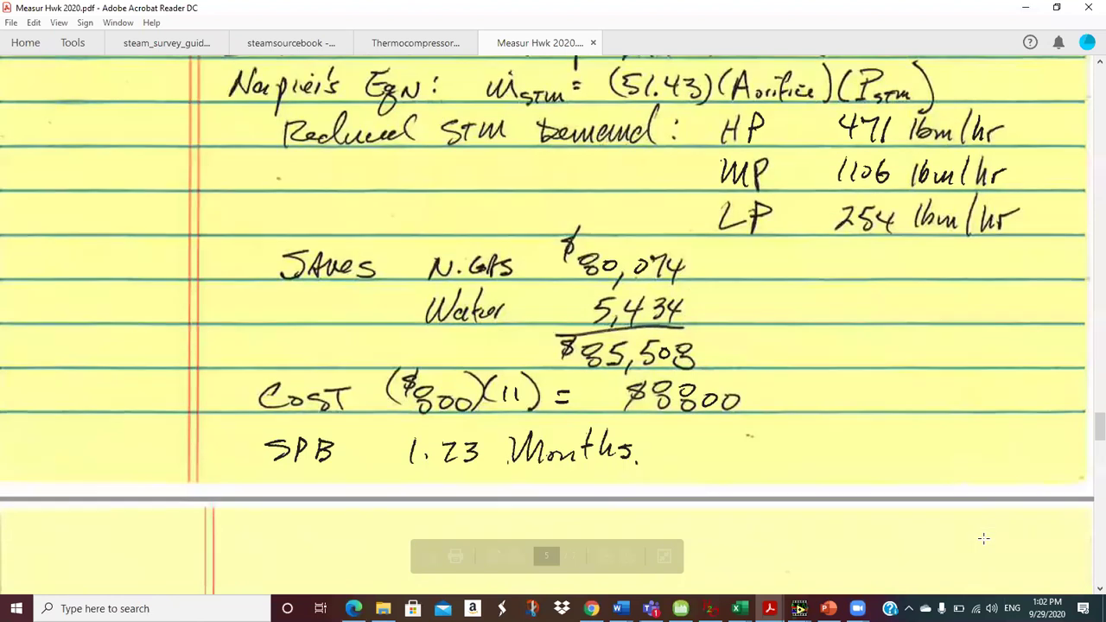
{"action": "scroll", "coordinate": [983, 538], "scroll_direction": "down", "scroll_amount": 4}
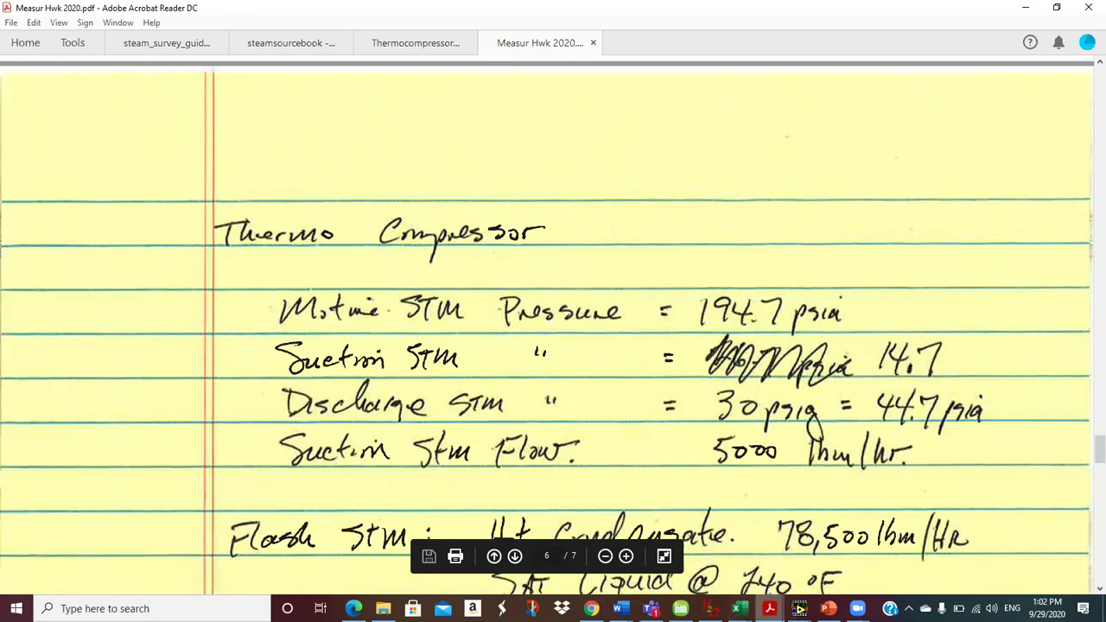
Switch to the ME 4260 Steam Hwk Assignment in Word and find item 5 on condensate receiver flash steam losses.
{"action": "mouse_move", "coordinate": [619, 608]}
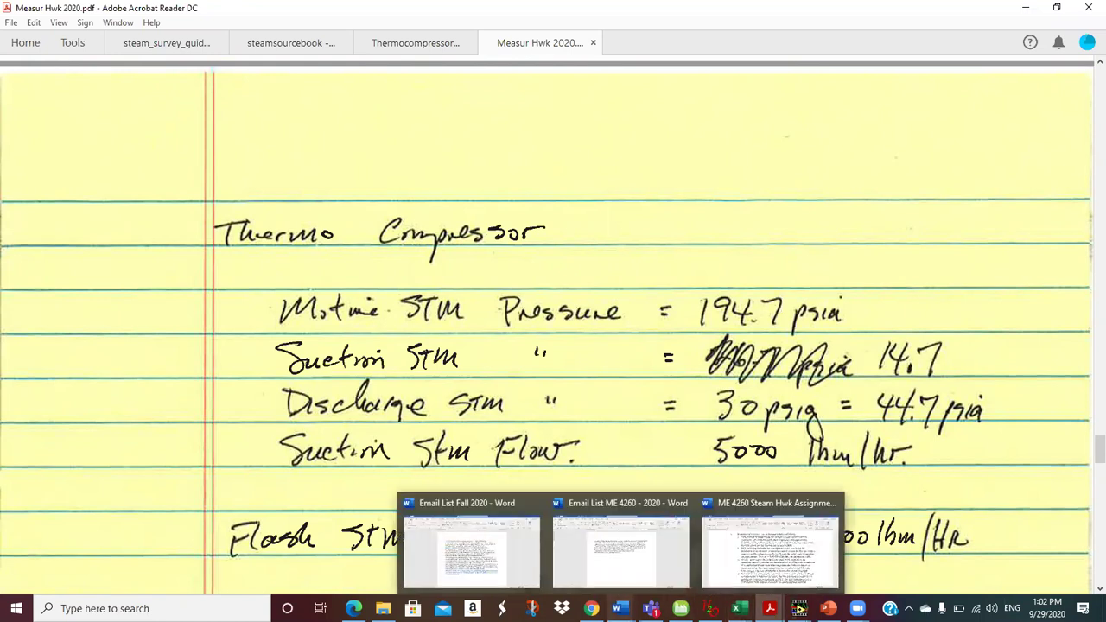
{"action": "left_click", "coordinate": [785, 557]}
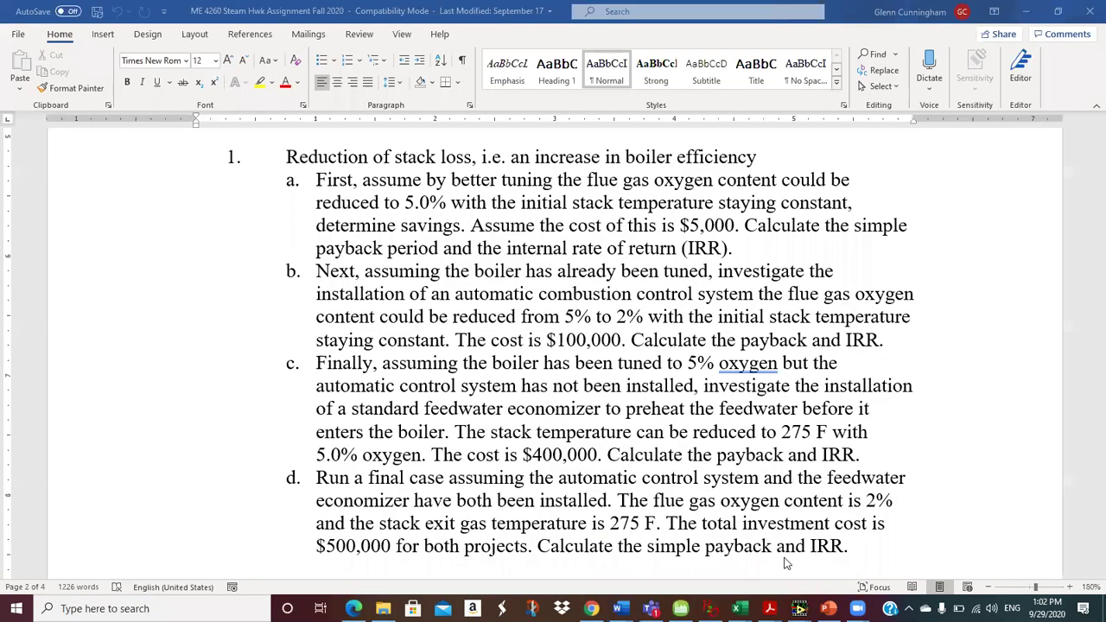
{"action": "scroll", "coordinate": [784, 557], "scroll_direction": "down", "scroll_amount": 10}
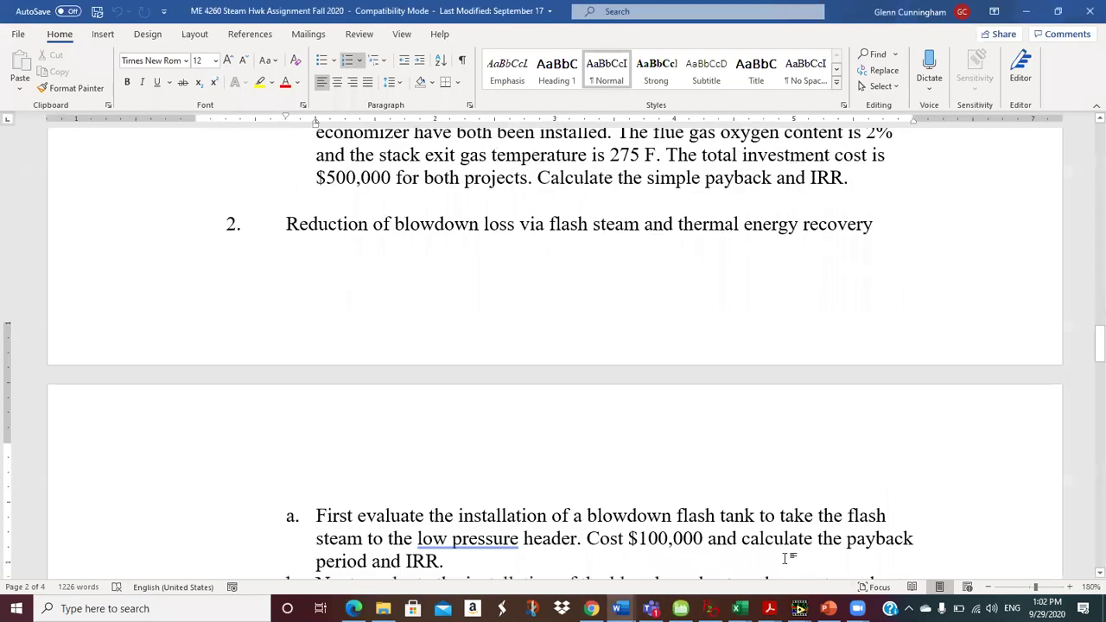
{"action": "scroll", "coordinate": [785, 557], "scroll_direction": "down", "scroll_amount": 15}
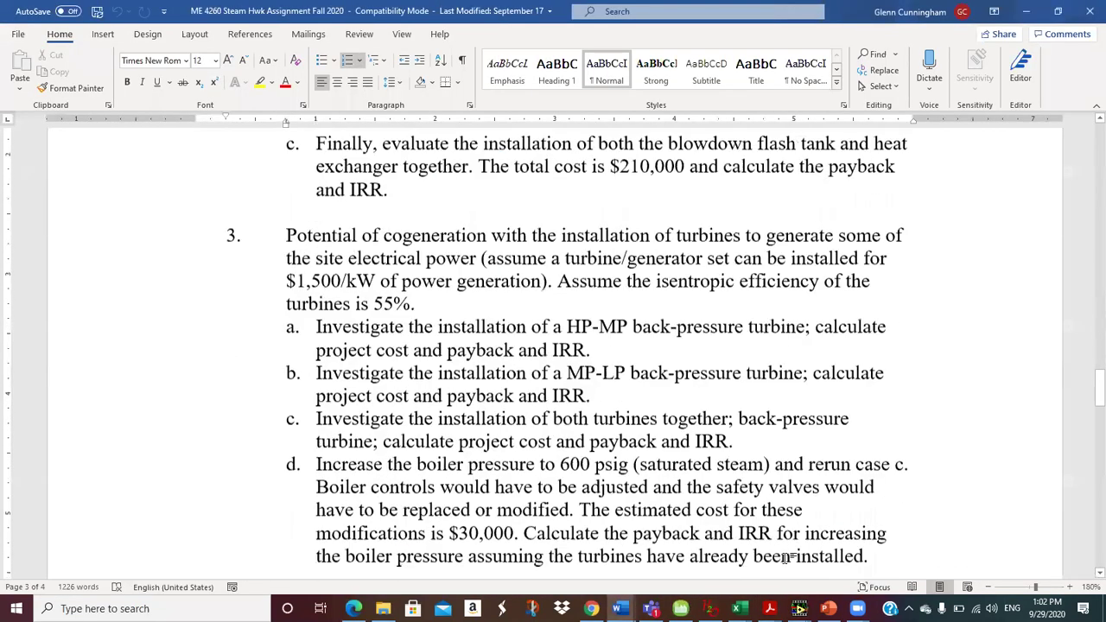
{"action": "scroll", "coordinate": [785, 558], "scroll_direction": "down", "scroll_amount": 1}
{"action": "scroll", "coordinate": [785, 558], "scroll_direction": "up", "scroll_amount": 5}
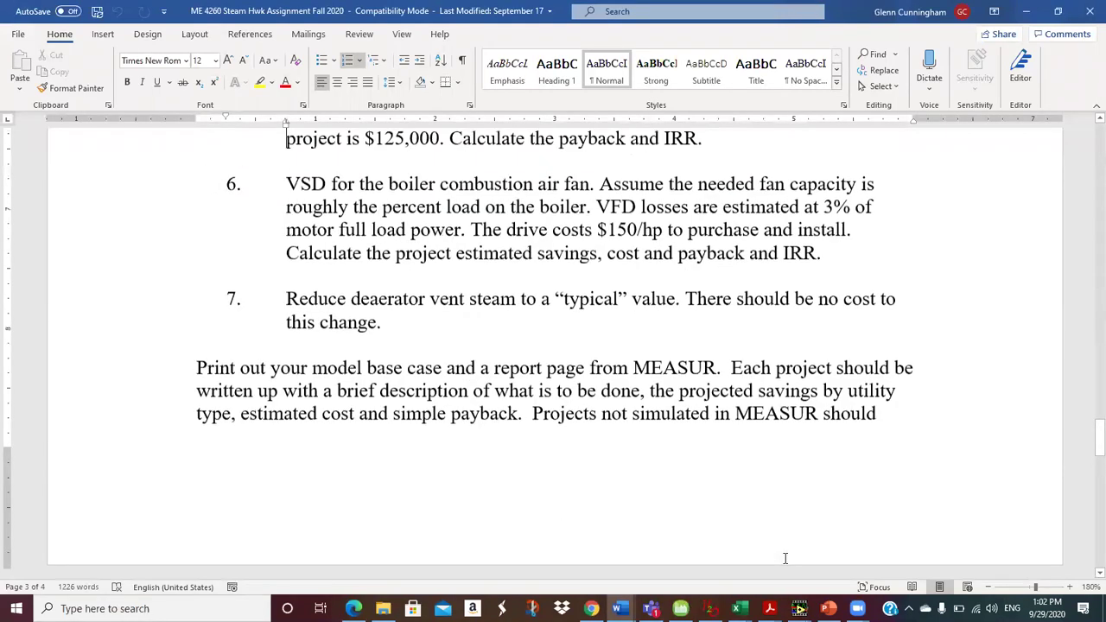
{"action": "scroll", "coordinate": [785, 557], "scroll_direction": "up", "scroll_amount": 5}
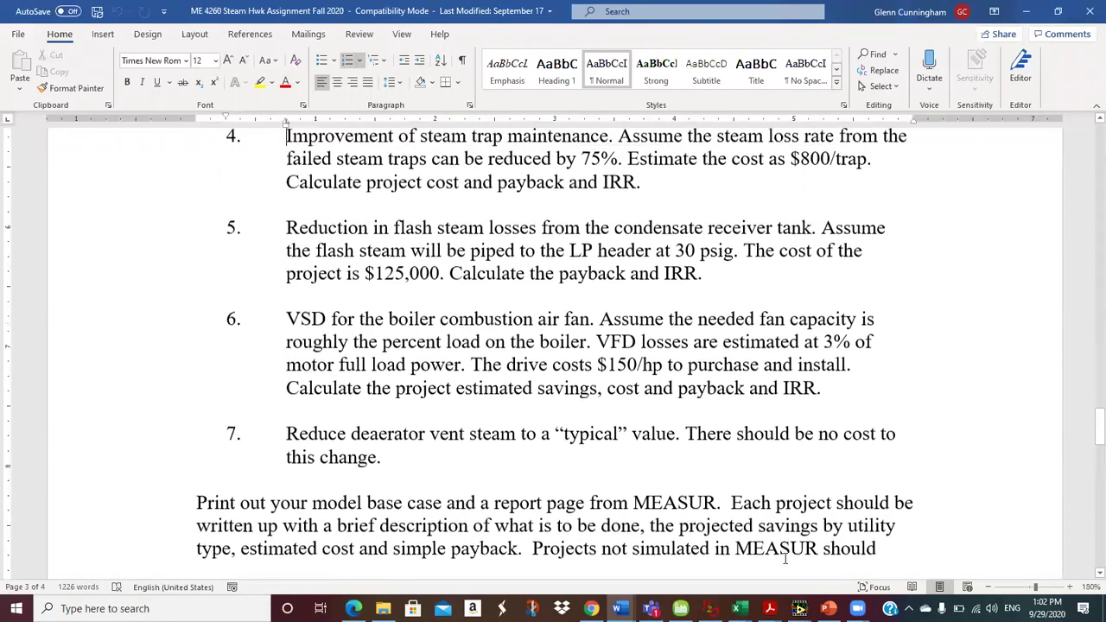
{"action": "scroll", "coordinate": [784, 557], "scroll_direction": "up", "scroll_amount": 3}
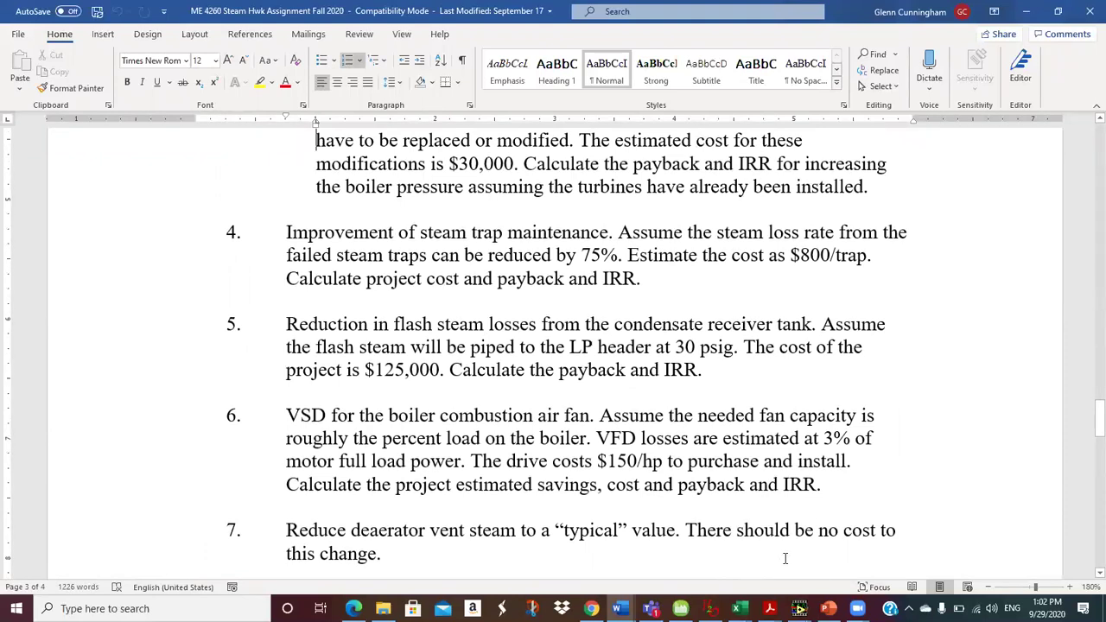
Go back to the plant description bullets and read the condensate return percentages and the atmospheric condensate tank conditions.
{"action": "scroll", "coordinate": [784, 559], "scroll_direction": "up", "scroll_amount": 1}
{"action": "key", "text": "Up"}
{"action": "key", "text": "Up"}
{"action": "key", "text": "Up"}
{"action": "key", "text": "Up"}
{"action": "key", "text": "Up"}
{"action": "key", "text": "Up"}
{"action": "key", "text": "Up"}
{"action": "key", "text": "Up"}
{"action": "key", "text": "Up"}
{"action": "key", "text": "Up"}
{"action": "key", "text": "Up"}
{"action": "key", "text": "Up"}
{"action": "key", "text": "Up"}
{"action": "key", "text": "Up"}
{"action": "key", "text": "Up"}
{"action": "key", "text": "Up"}
{"action": "key", "text": "Up"}
{"action": "key", "text": "Up"}
{"action": "key", "text": "Up"}
{"action": "key", "text": "Up"}
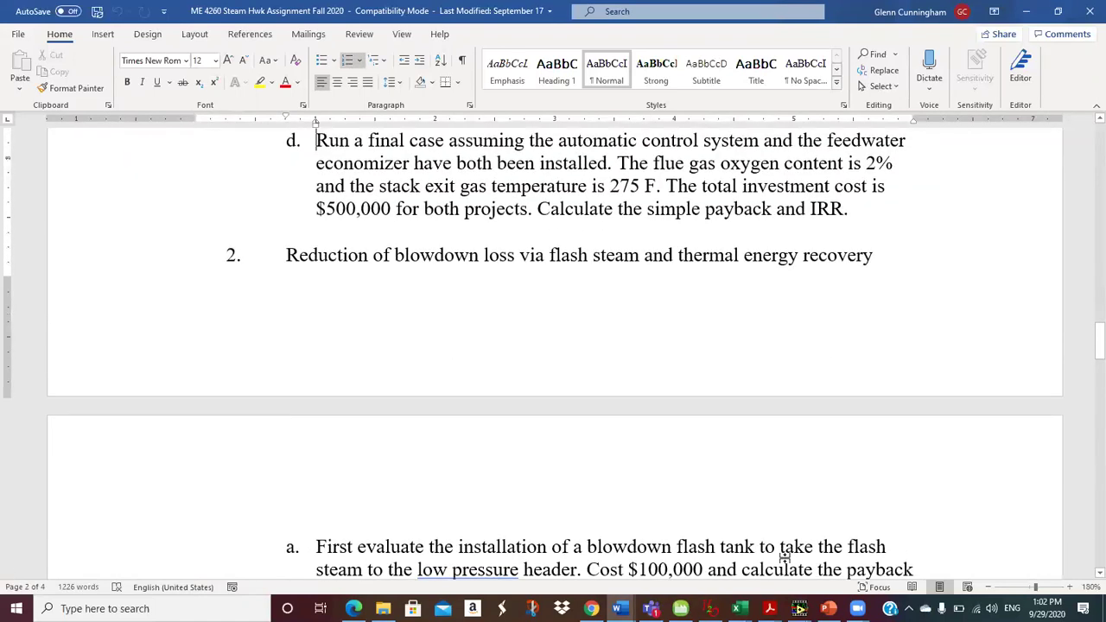
{"action": "key", "text": "Up"}
{"action": "key", "text": "Up"}
{"action": "key", "text": "Up"}
{"action": "key", "text": "Up"}
{"action": "key", "text": "Up"}
{"action": "key", "text": "Up"}
{"action": "key", "text": "Up"}
{"action": "key", "text": "Up"}
{"action": "key", "text": "Up"}
{"action": "key", "text": "Up"}
{"action": "key", "text": "Up"}
{"action": "key", "text": "Up"}
{"action": "key", "text": "Up"}
{"action": "key", "text": "Up"}
{"action": "key", "text": "Up"}
{"action": "key", "text": "Up"}
{"action": "key", "text": "Up"}
{"action": "key", "text": "Up"}
{"action": "key", "text": "Up"}
{"action": "key", "text": "Up"}
{"action": "key", "text": "Up"}
{"action": "key", "text": "Up"}
{"action": "key", "text": "Up"}
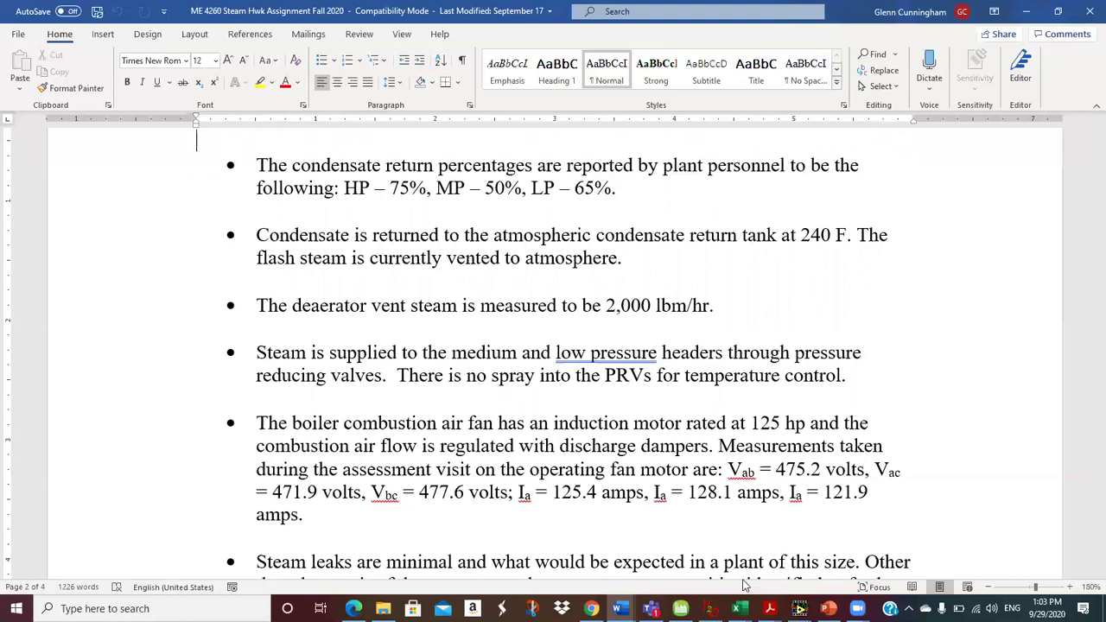
Switch to MEASUR and examine the condensate return flow, temperature and pressure in the diagram of the Tune Boiler O2 = 5% scenario.
{"action": "left_click", "coordinate": [681, 608]}
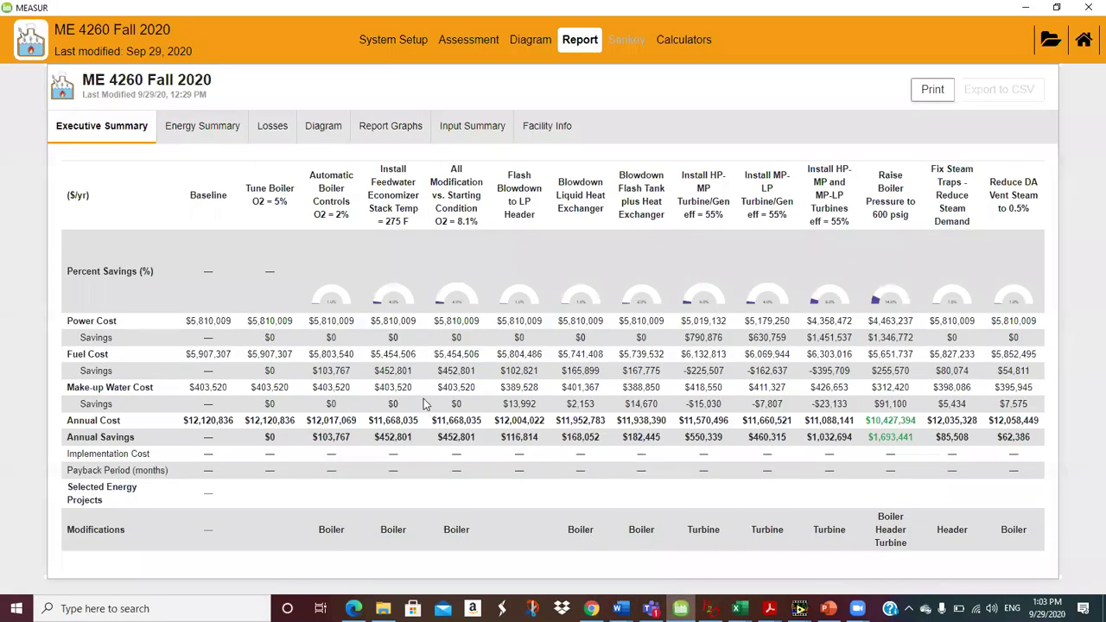
{"action": "left_click", "coordinate": [530, 41]}
{"action": "left_click", "coordinate": [314, 84]}
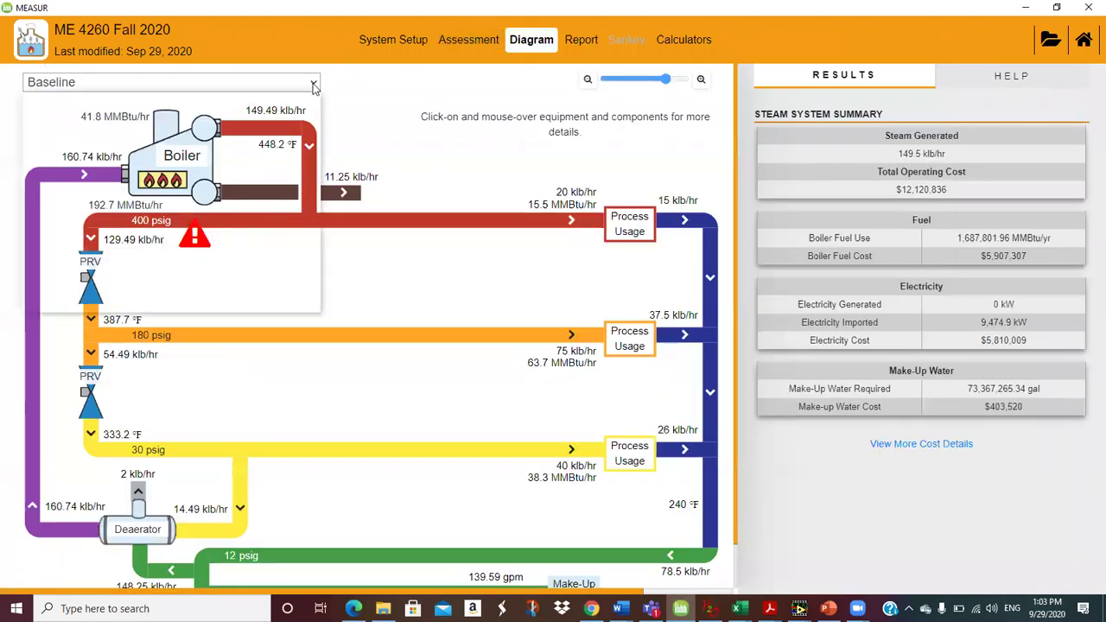
{"action": "left_click", "coordinate": [249, 113]}
{"action": "mouse_move", "coordinate": [249, 112]}
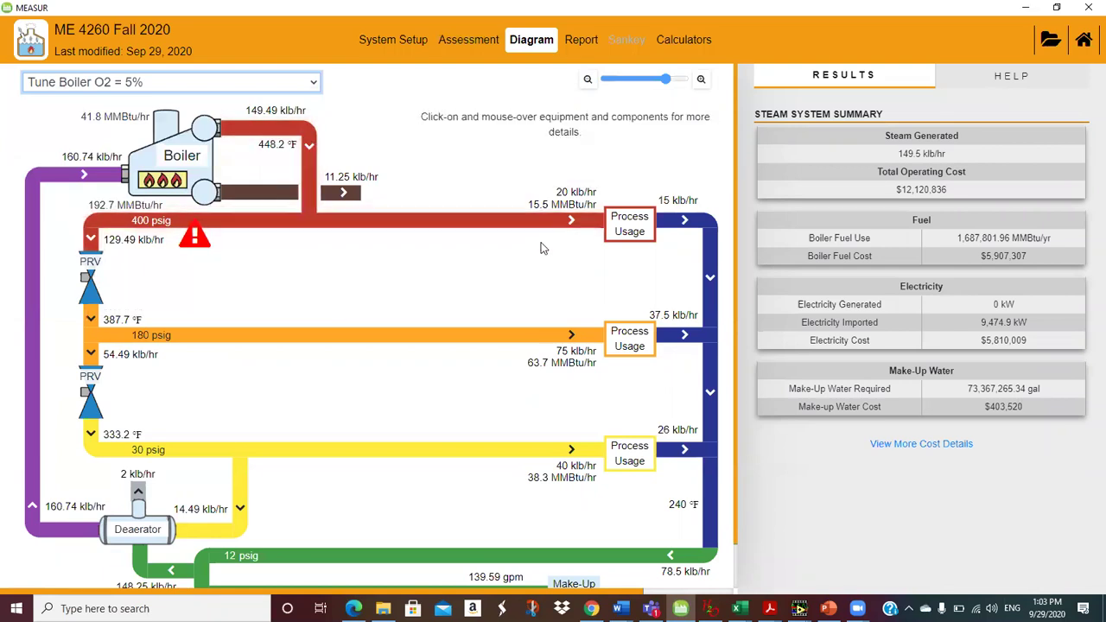
{"action": "scroll", "coordinate": [734, 259], "scroll_direction": "down", "scroll_amount": 1}
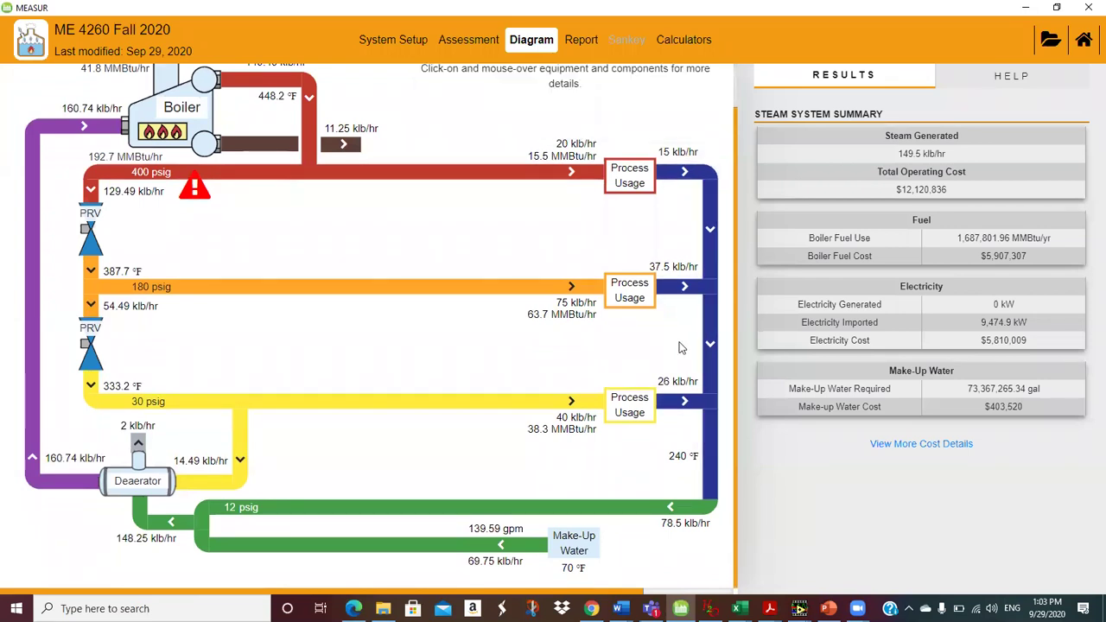
{"action": "mouse_move", "coordinate": [687, 462]}
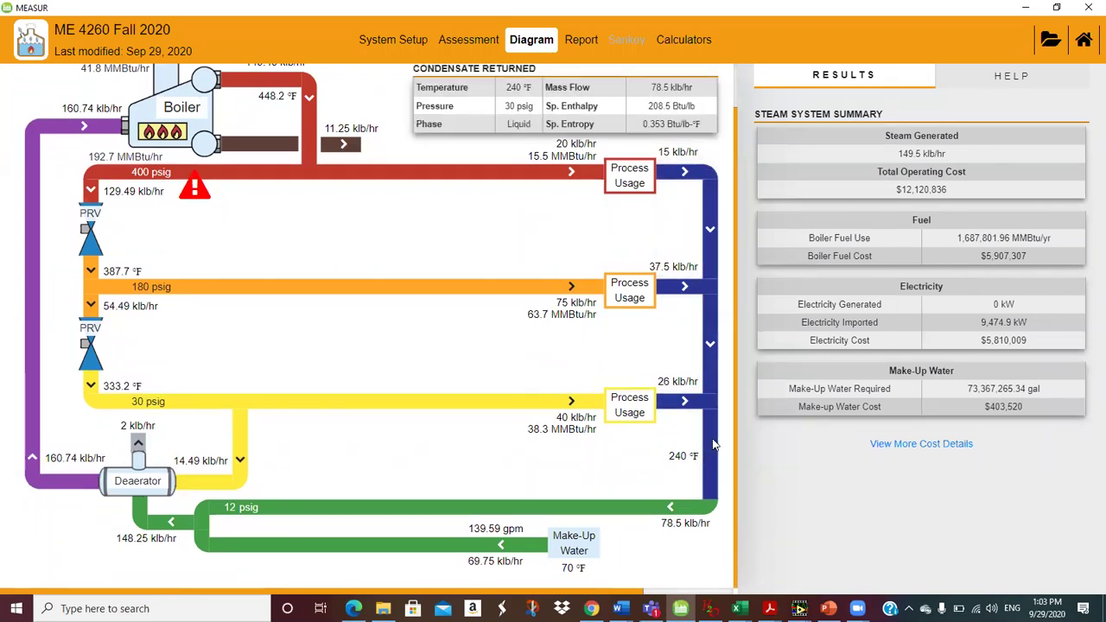
{"action": "mouse_move", "coordinate": [714, 512]}
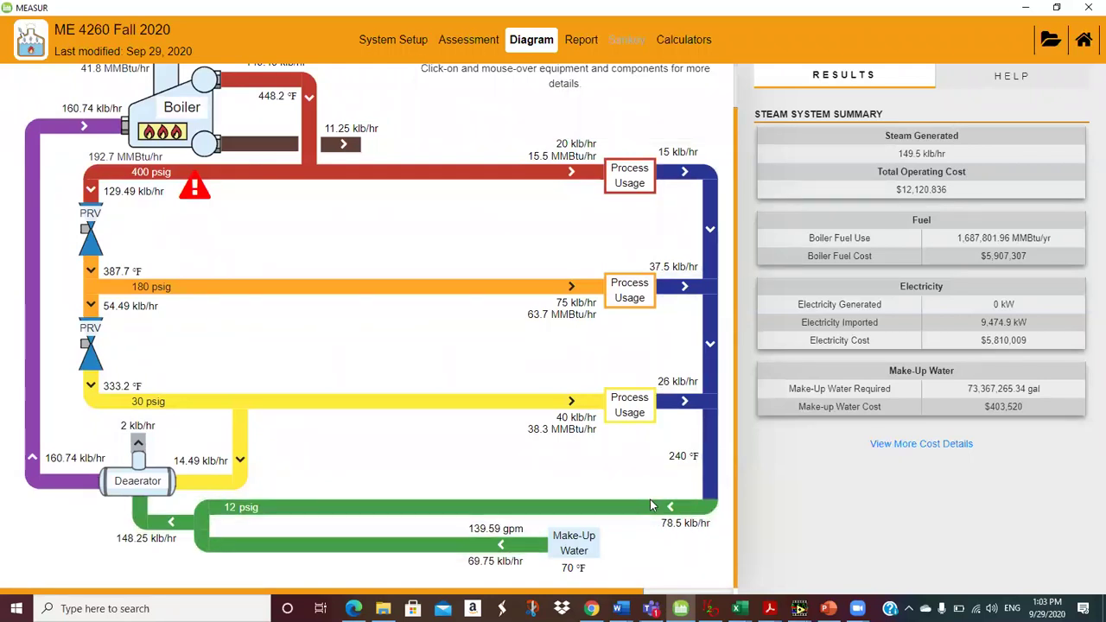
{"action": "mouse_move", "coordinate": [216, 514]}
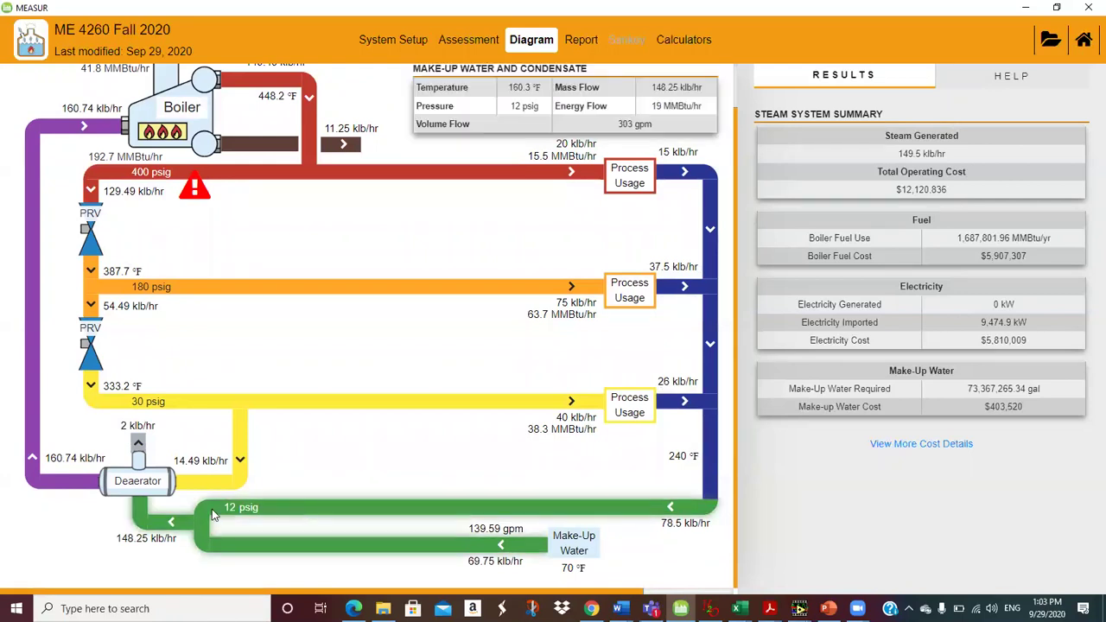
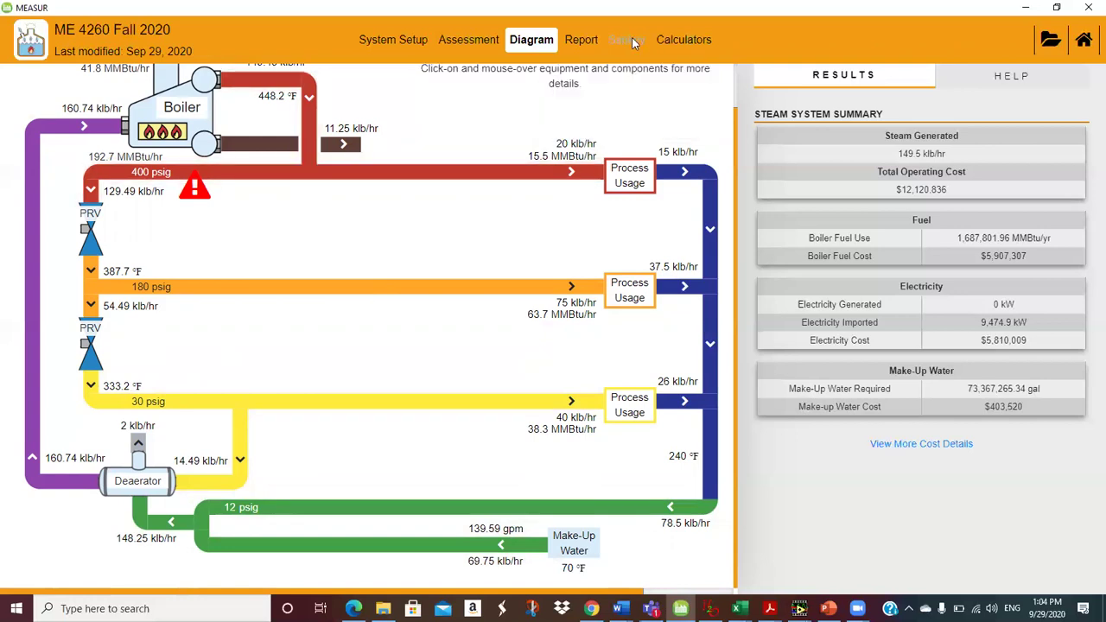
Set up the Flash Tank calculator with a 30 psig inlet pressure, a mass flow of 78500 and a tank pressure of 0 psig.
{"action": "left_click", "coordinate": [679, 41]}
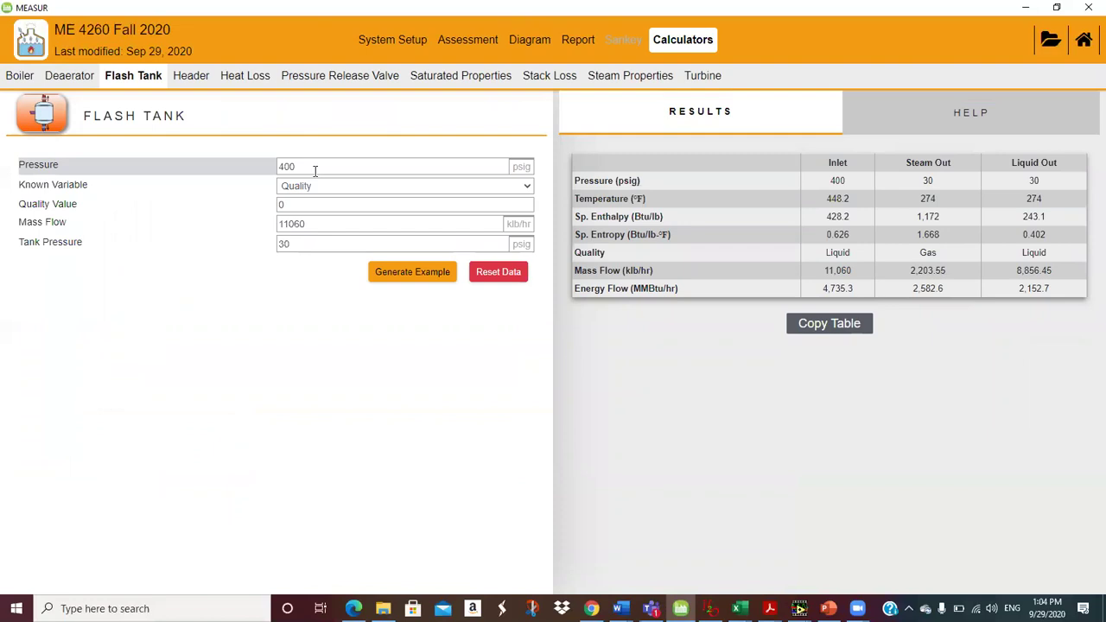
{"action": "left_click_drag", "start_coordinate": [316, 170], "coordinate": [178, 167]}
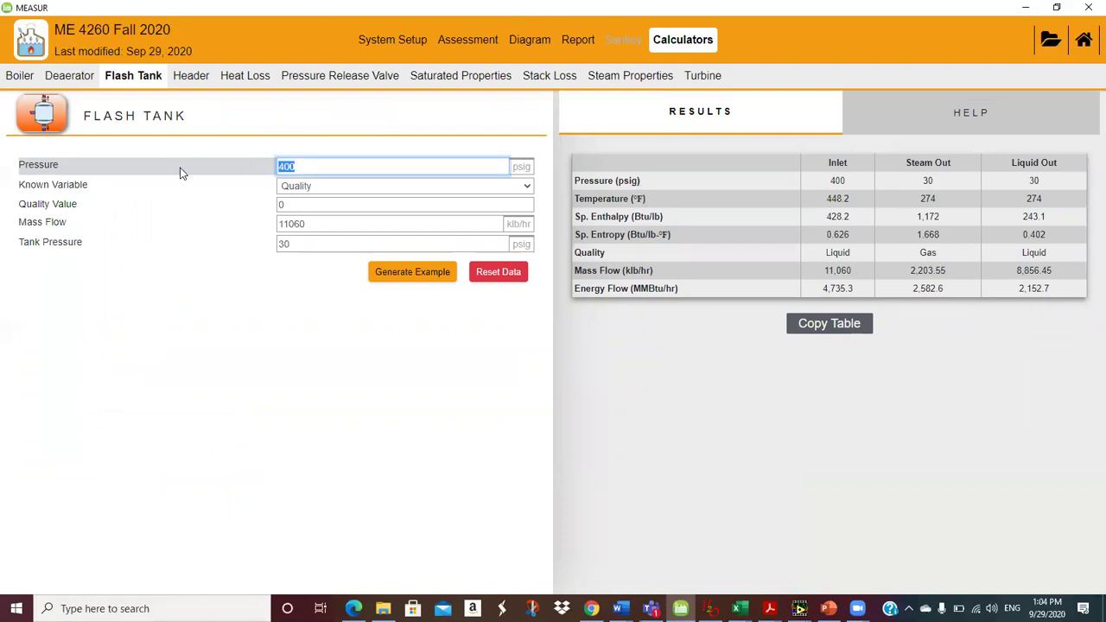
{"action": "type", "text": "30"}
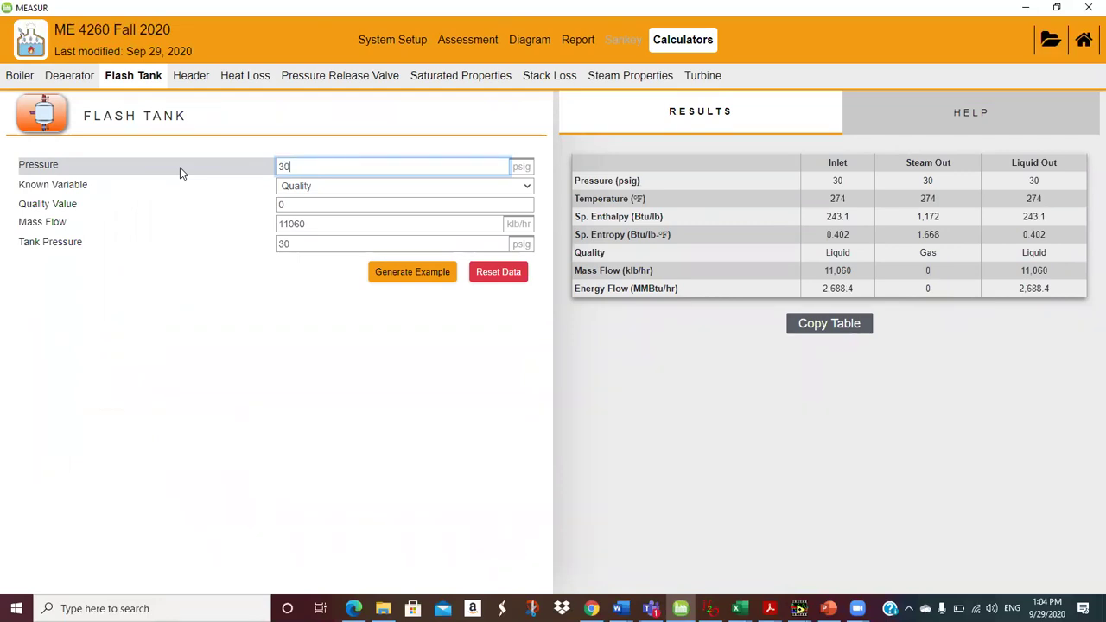
{"action": "double_click", "coordinate": [320, 224]}
{"action": "left_click_drag", "start_coordinate": [320, 224], "coordinate": [229, 222]}
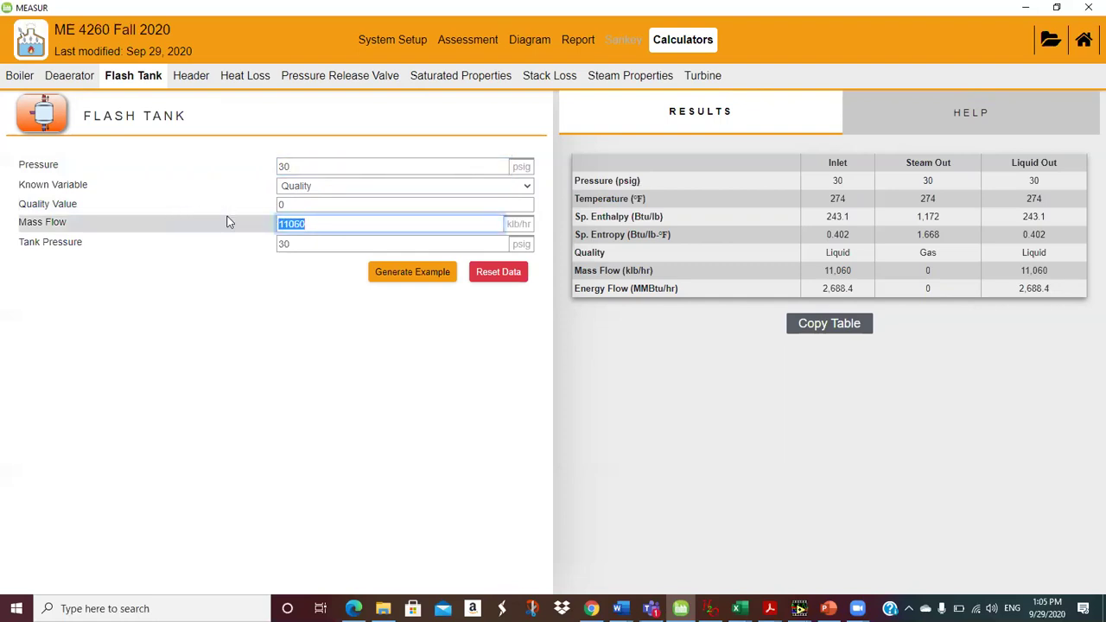
{"action": "type", "text": "78500"}
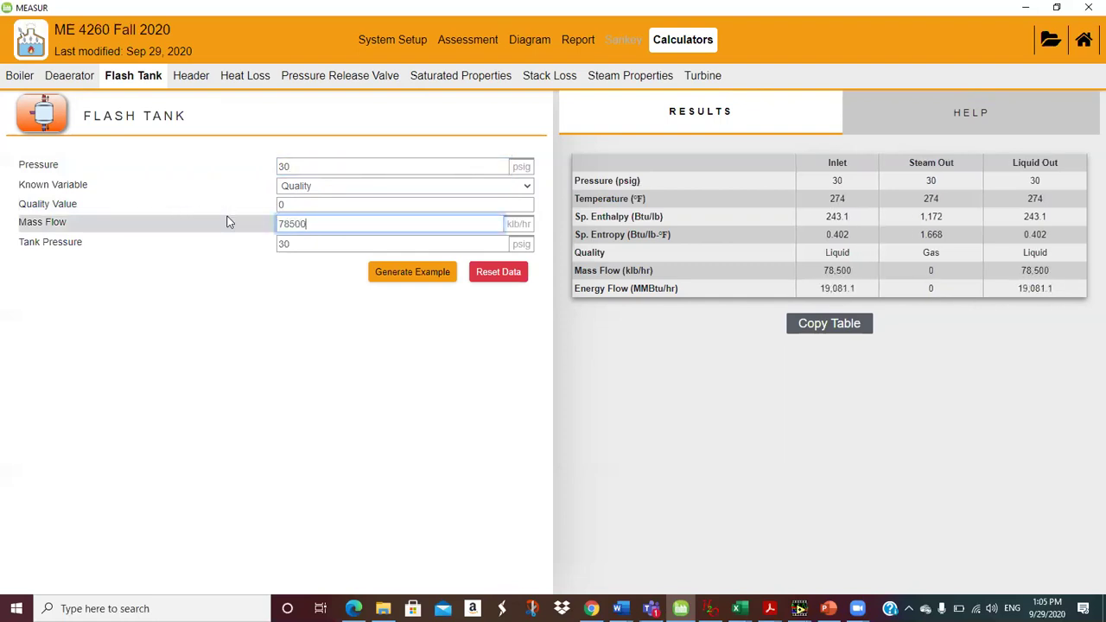
{"action": "left_click", "coordinate": [294, 246]}
{"action": "double_click", "coordinate": [295, 245]}
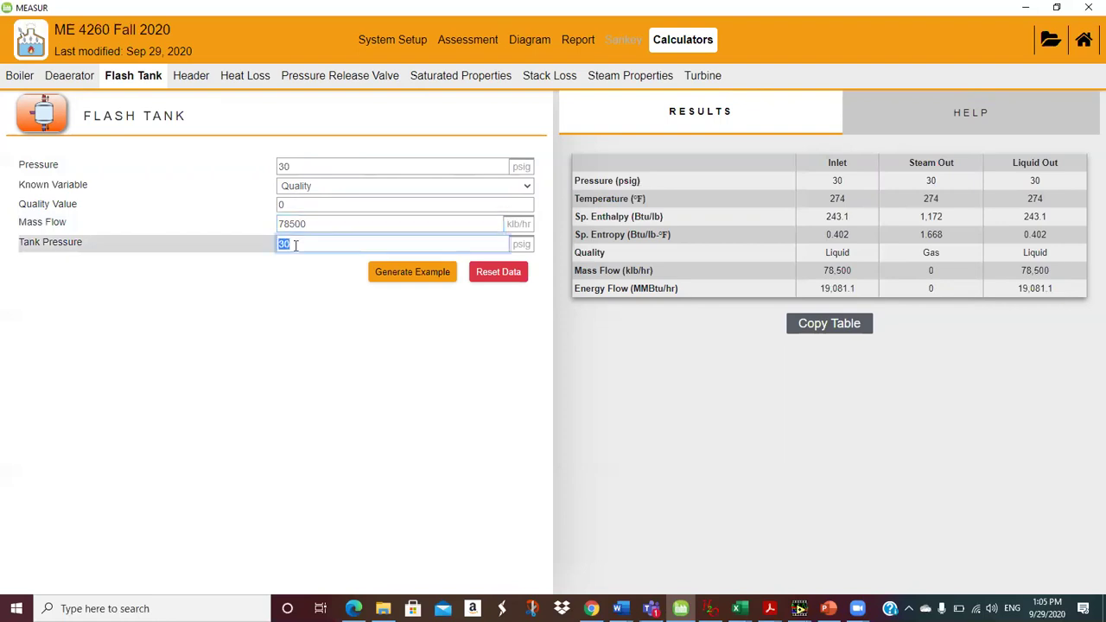
{"action": "type", "text": "0"}
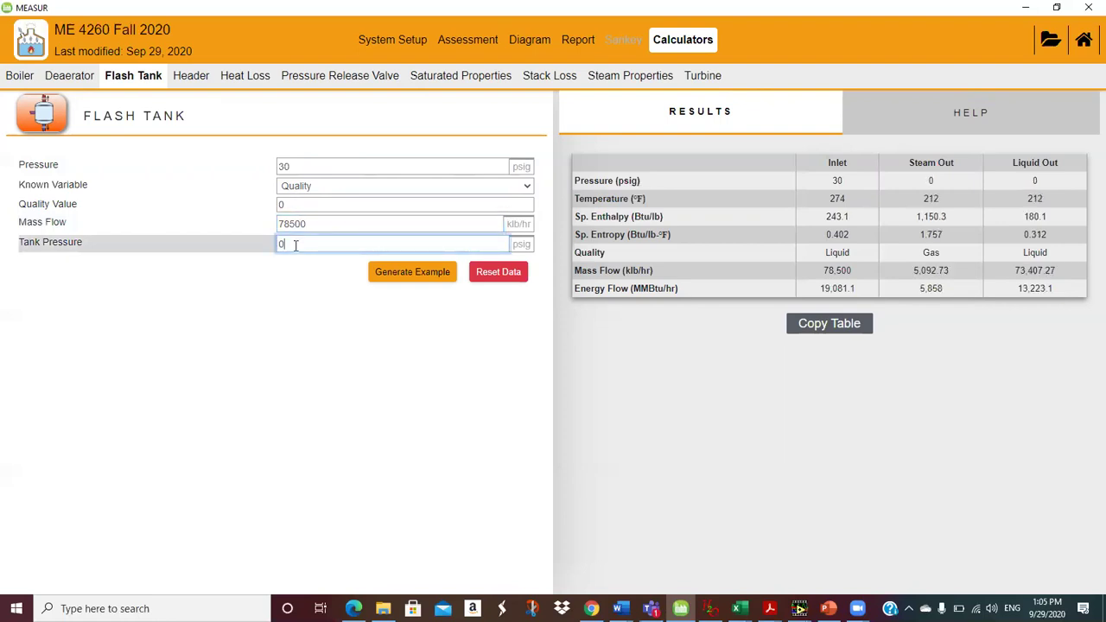
{"action": "left_click", "coordinate": [396, 321]}
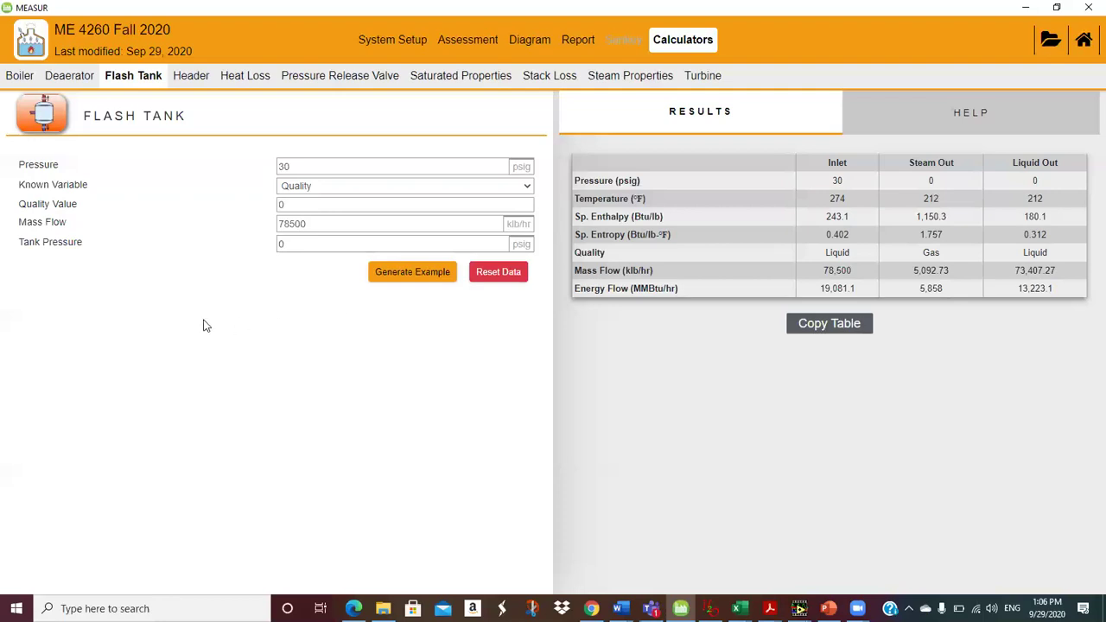
Try flash tank pressures of 14 psig and 12 psig and compare the steam outlet temperatures.
{"action": "left_click", "coordinate": [304, 244]}
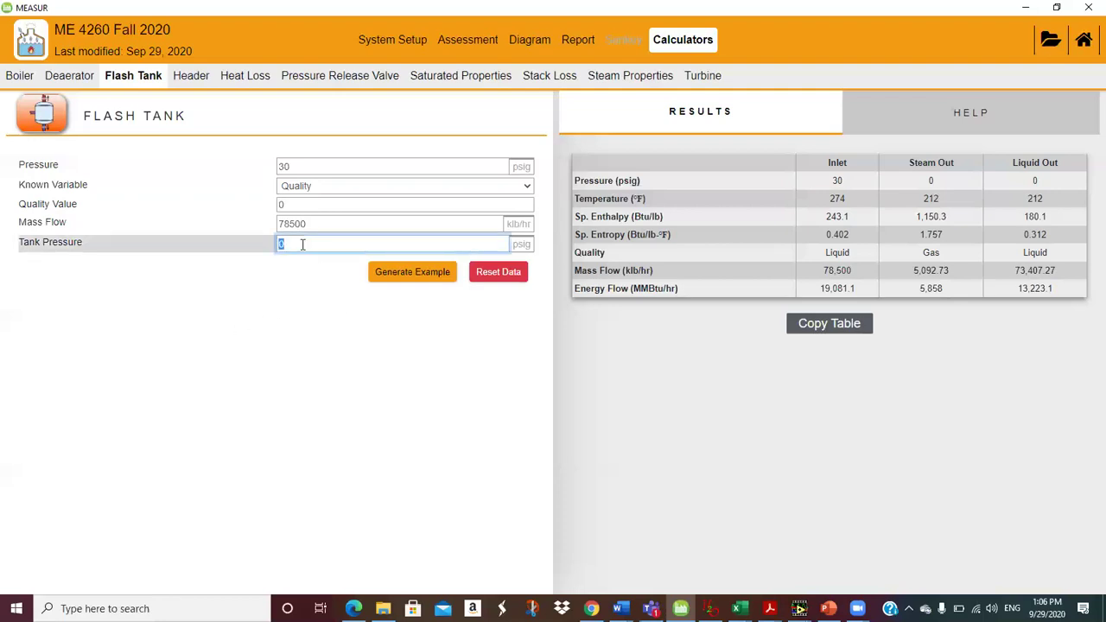
{"action": "type", "text": "14"}
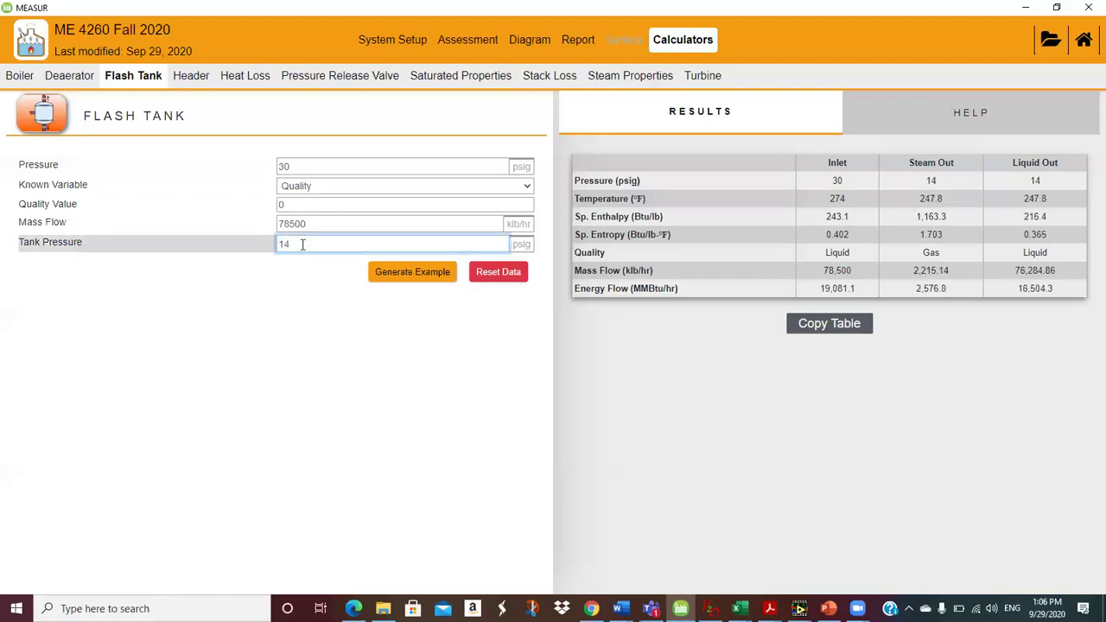
{"action": "left_click", "coordinate": [296, 257]}
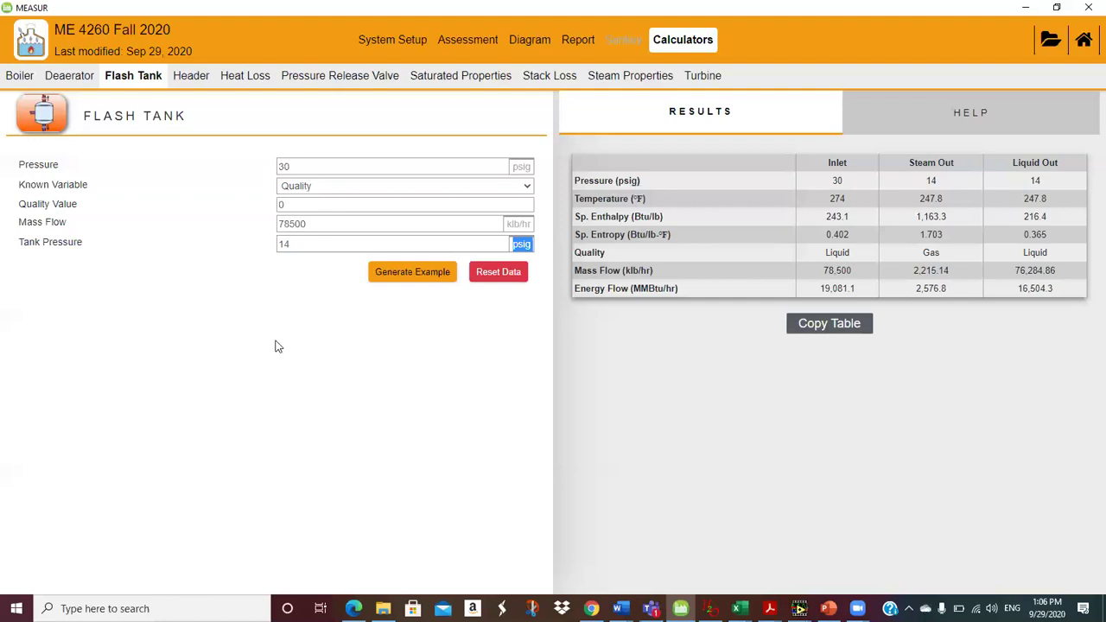
{"action": "left_click", "coordinate": [294, 247]}
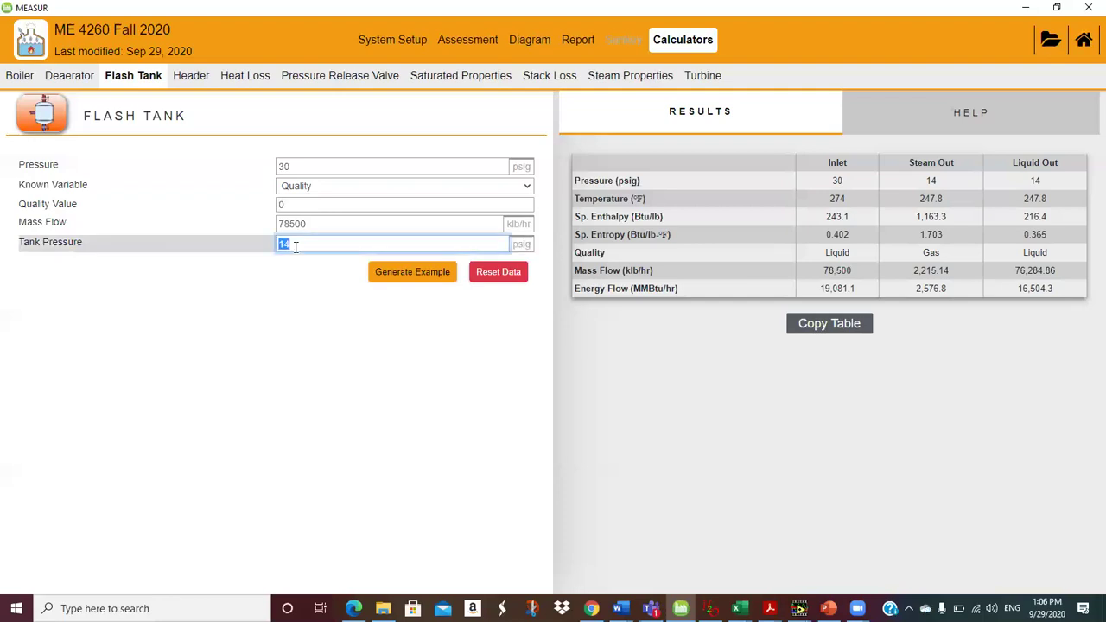
{"action": "type", "text": "12"}
{"action": "left_click", "coordinate": [294, 281]}
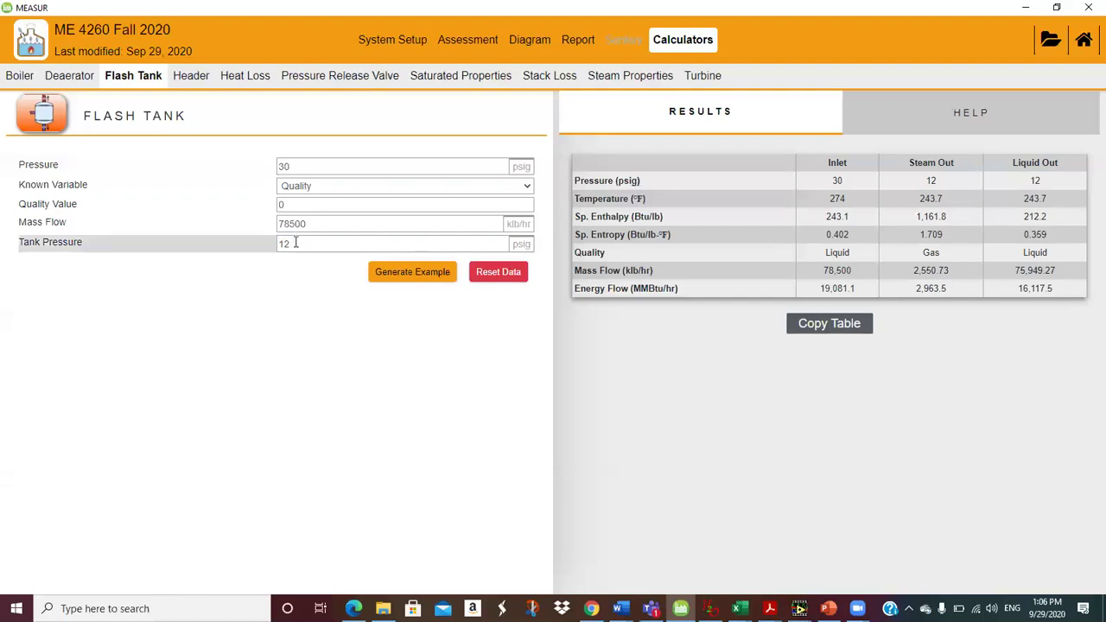
{"action": "double_click", "coordinate": [296, 242]}
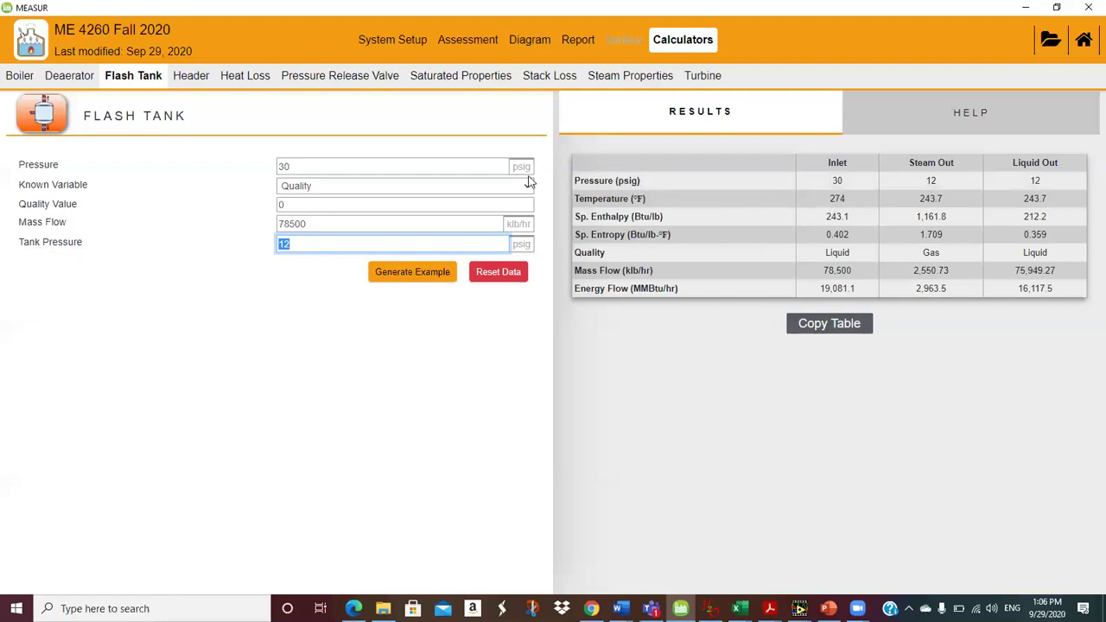
{"action": "left_click", "coordinate": [434, 166]}
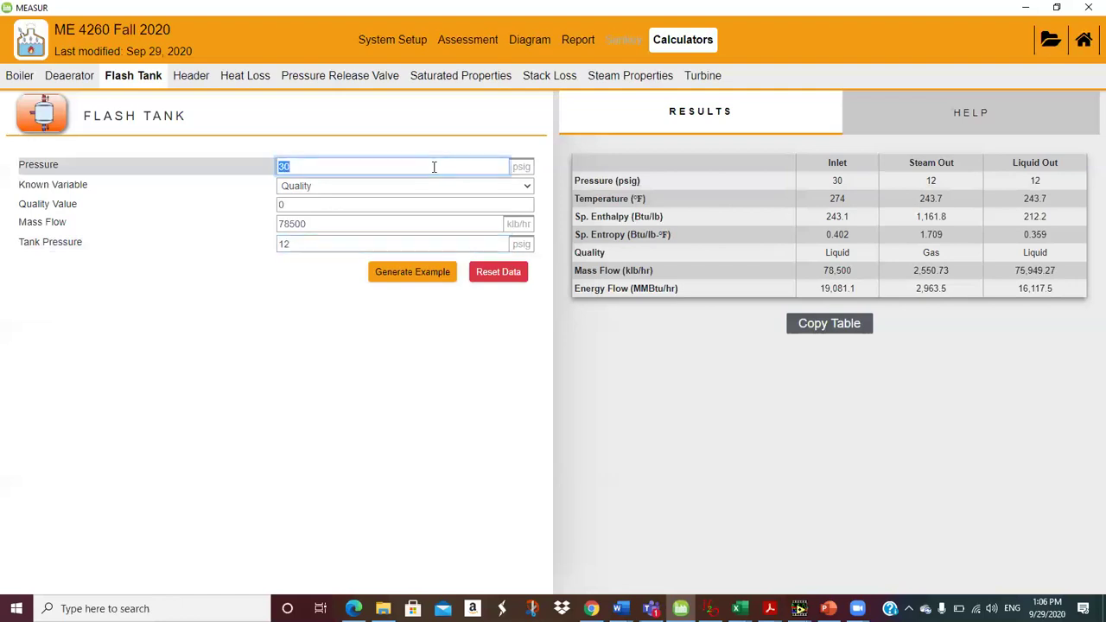
{"action": "left_click", "coordinate": [853, 198]}
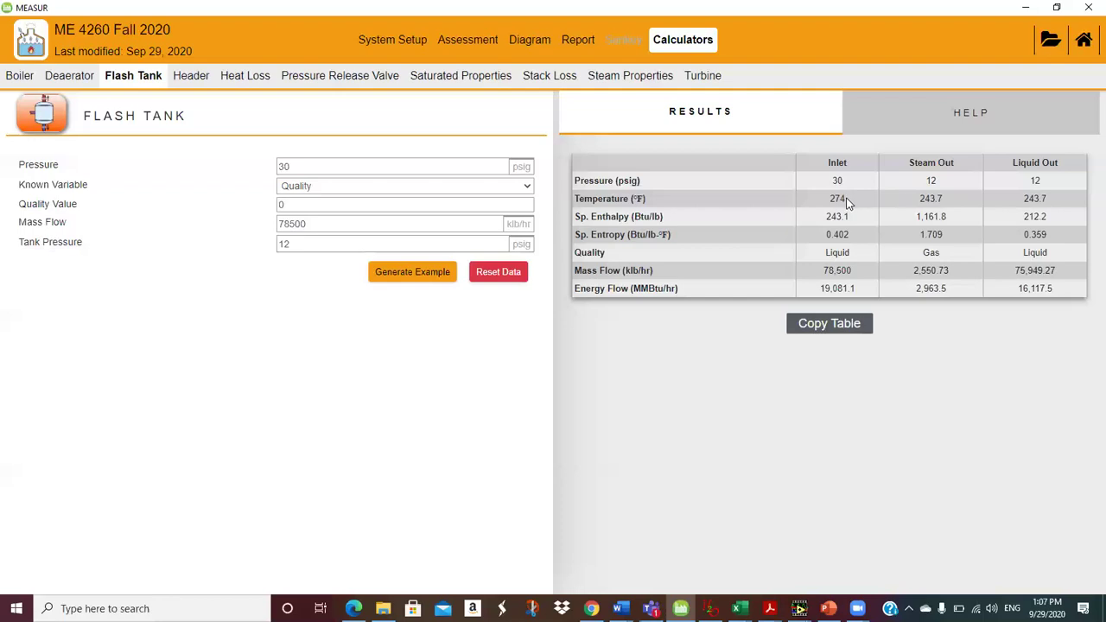
Minimize MEASUR, Acrobat Reader, the browser and the Steam Systems folder window to work back towards the desktop.
{"action": "left_click", "coordinate": [1025, 8]}
{"action": "left_click", "coordinate": [1022, 11]}
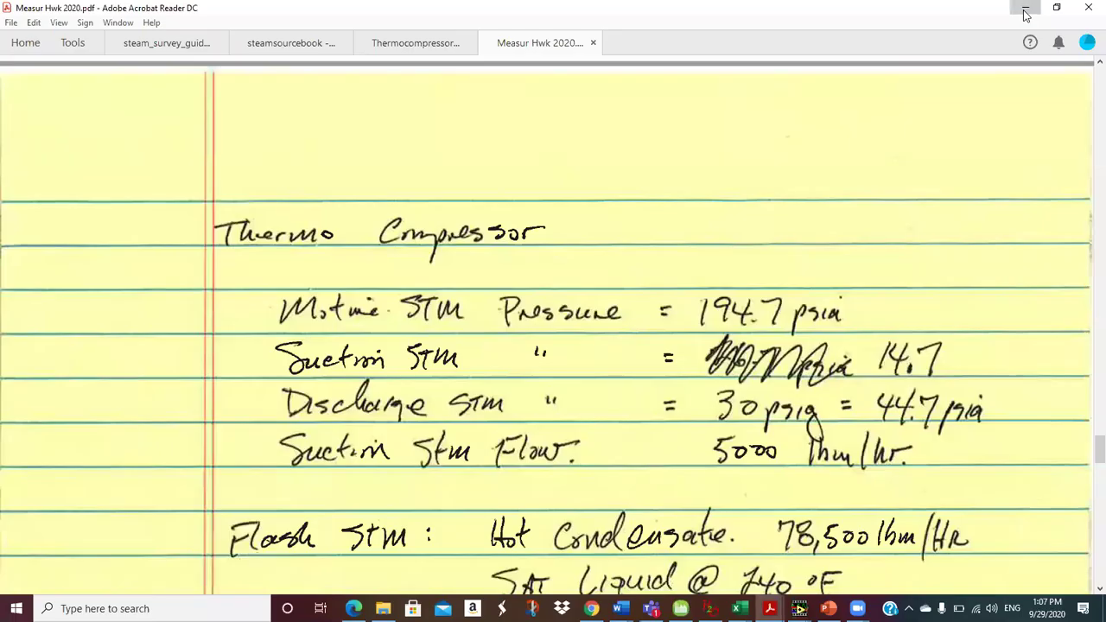
{"action": "left_click", "coordinate": [1026, 10]}
{"action": "left_click", "coordinate": [1025, 14]}
{"action": "left_click", "coordinate": [1025, 12]}
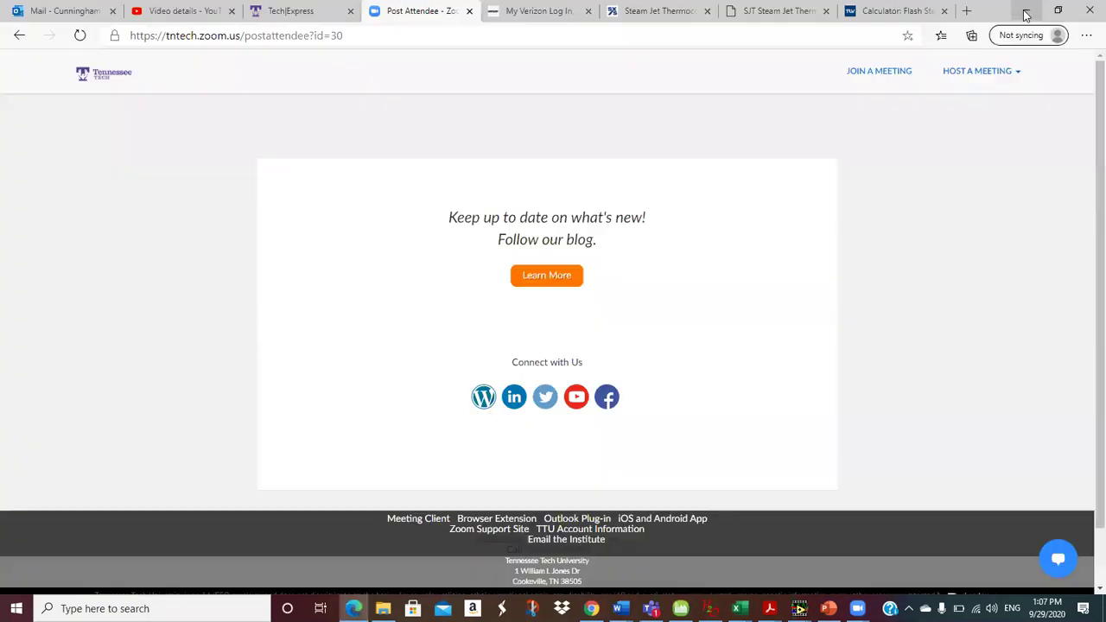
{"action": "left_click", "coordinate": [1024, 13]}
{"action": "left_click", "coordinate": [1025, 12]}
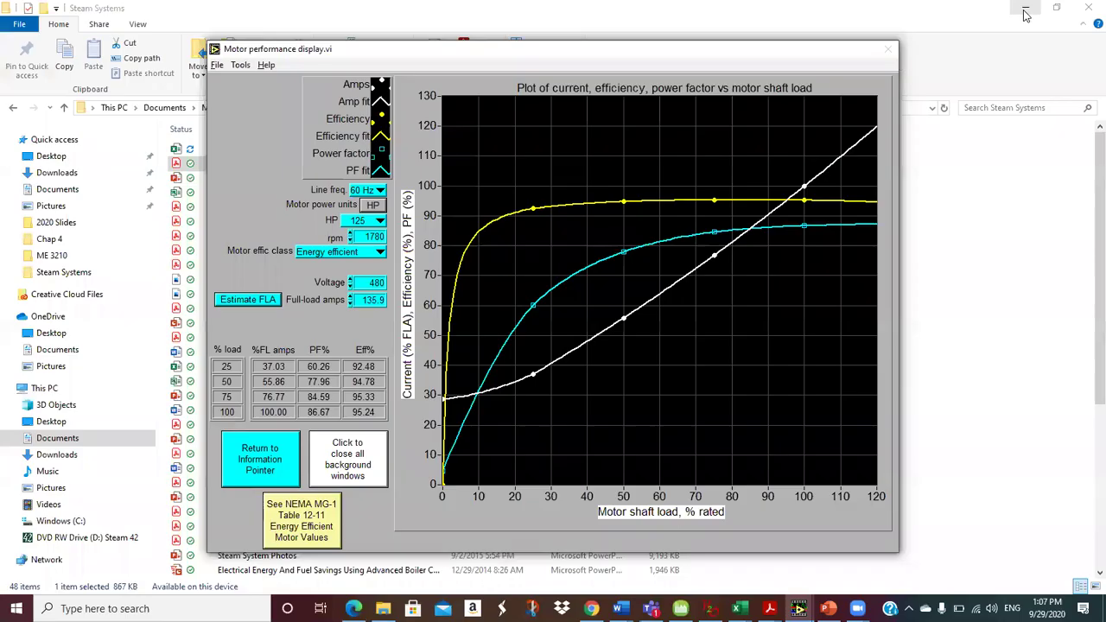
{"action": "left_click", "coordinate": [1025, 12]}
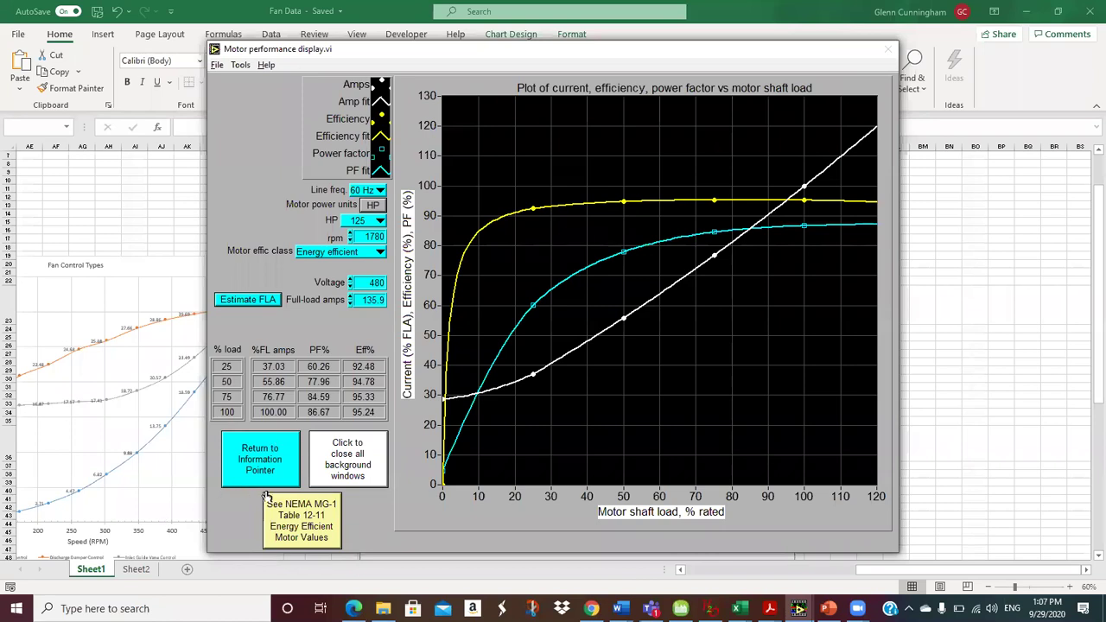
Close the motor performance display and the Pumping System Assessment Tool.
{"action": "left_click", "coordinate": [348, 456]}
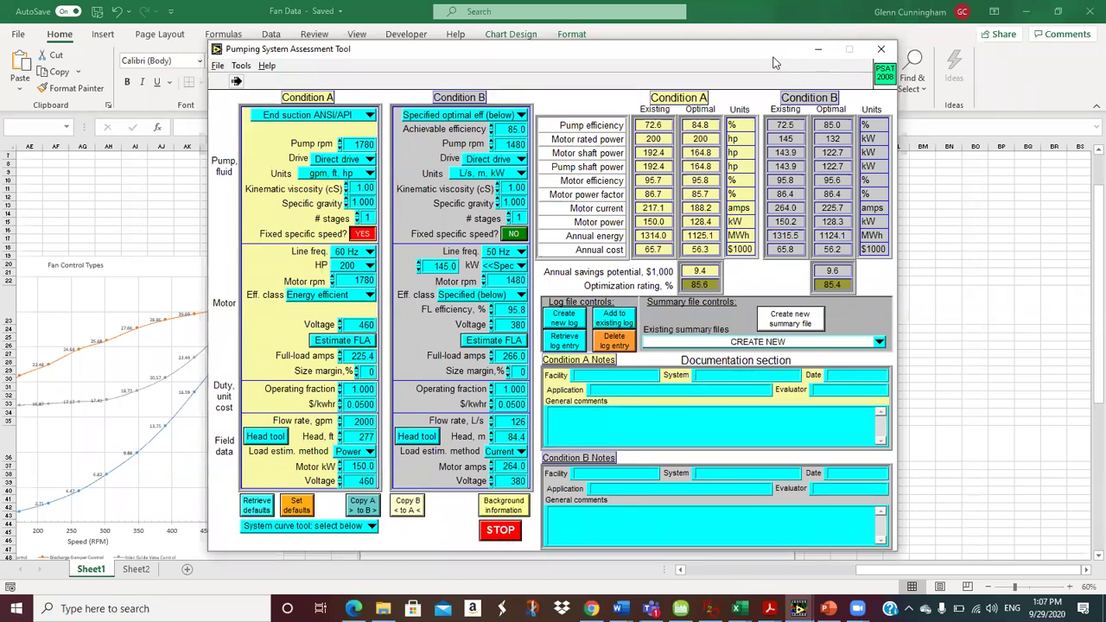
{"action": "left_click_drag", "start_coordinate": [771, 60], "coordinate": [740, 94]}
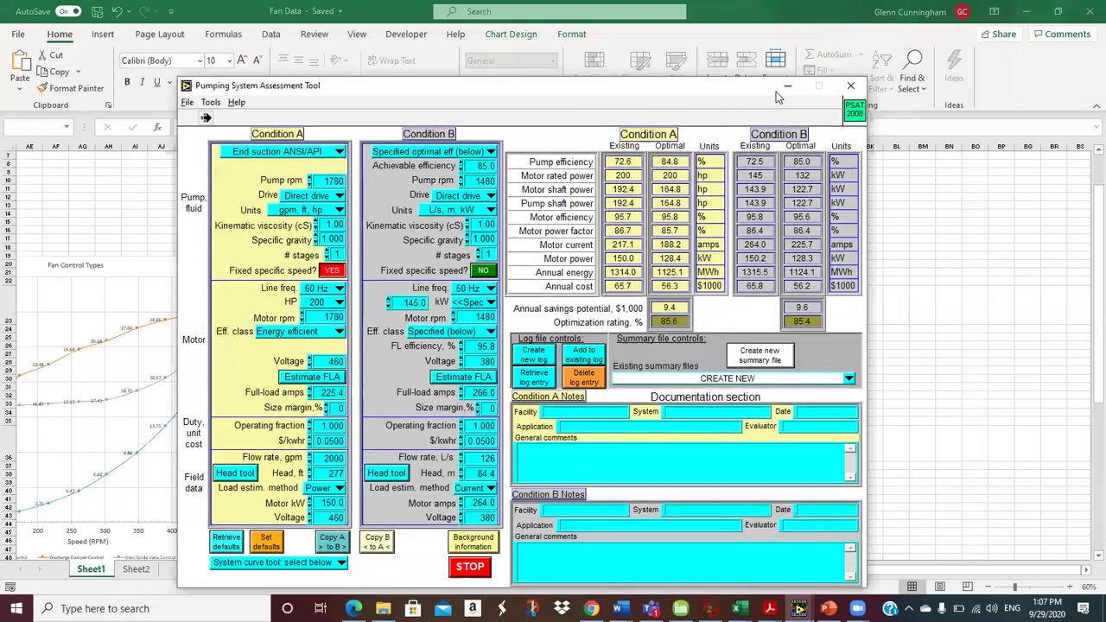
{"action": "left_click", "coordinate": [851, 89]}
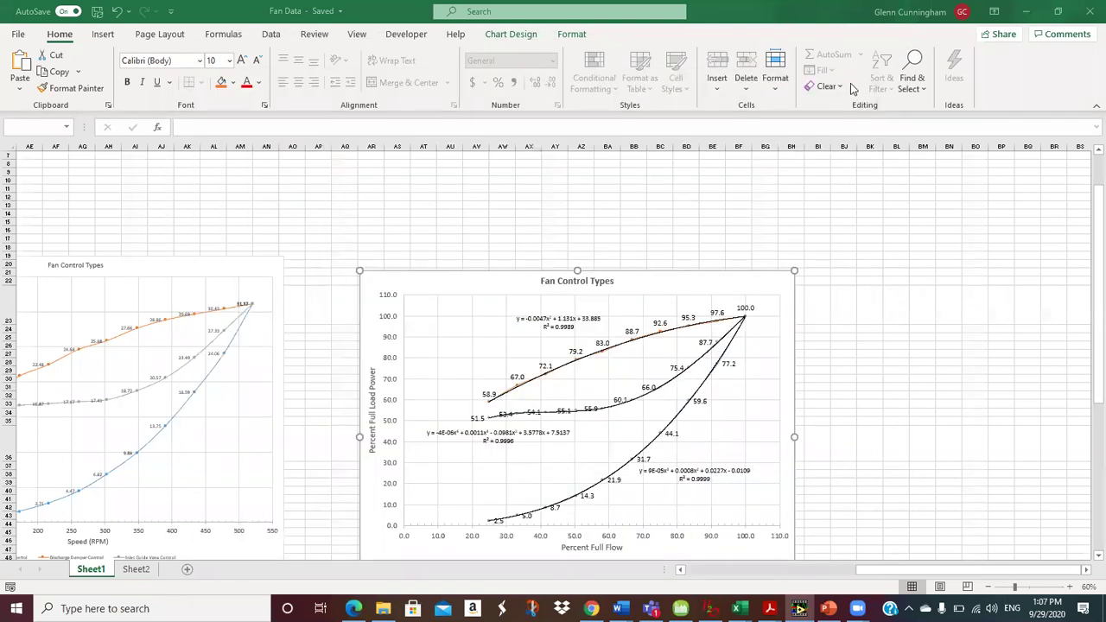
Minimize the Fan Data workbook and restart the SteamTab steam property program.
{"action": "left_click", "coordinate": [1026, 12]}
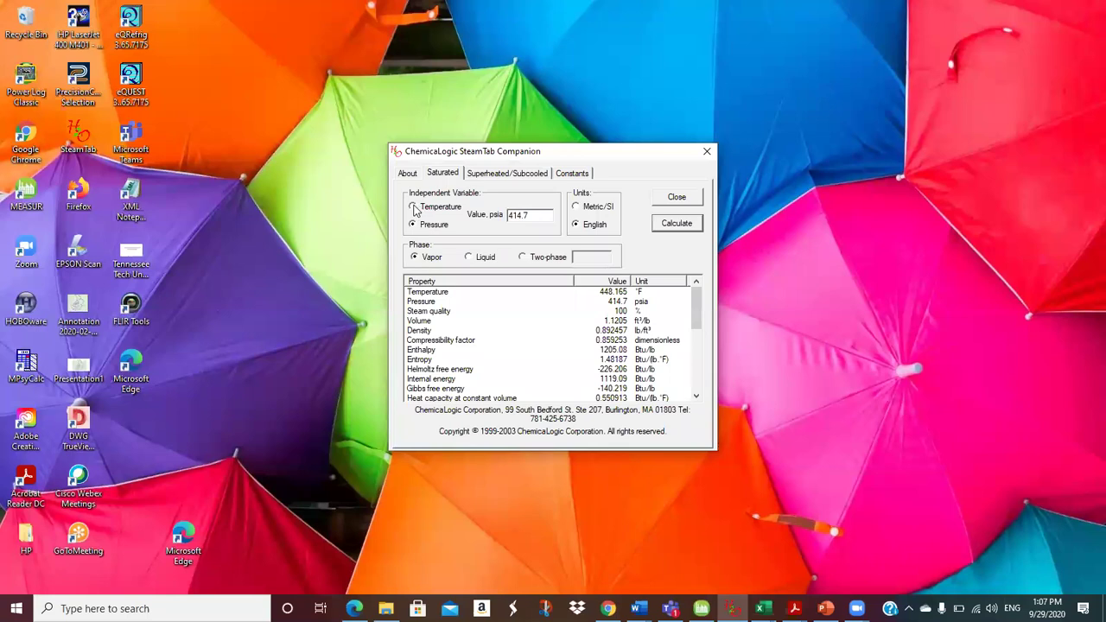
{"action": "left_click", "coordinate": [705, 153]}
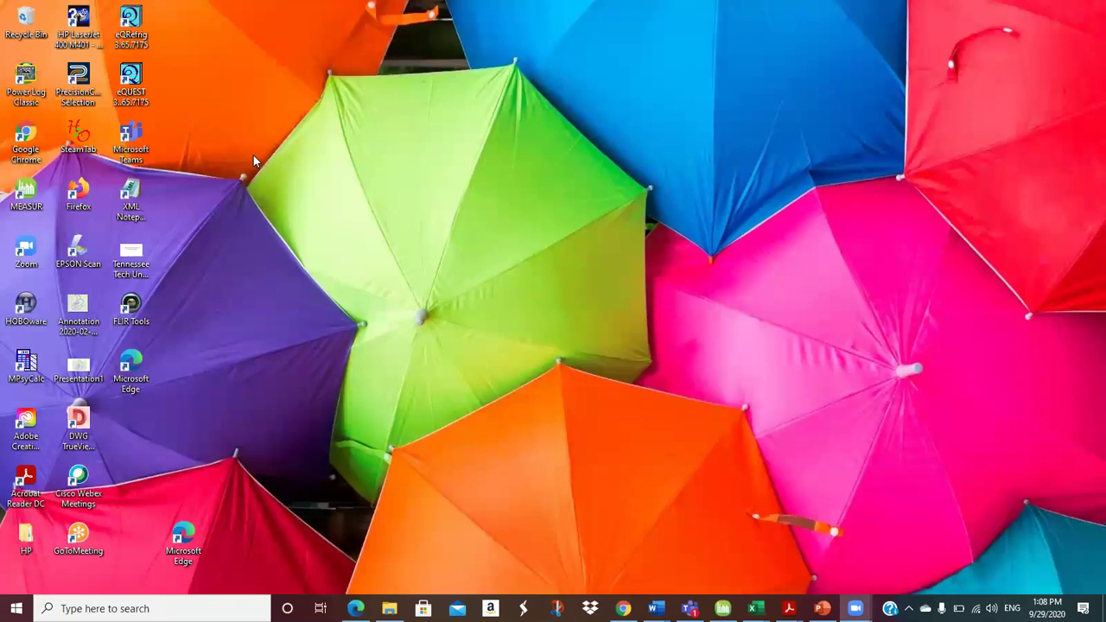
{"action": "double_click", "coordinate": [76, 136]}
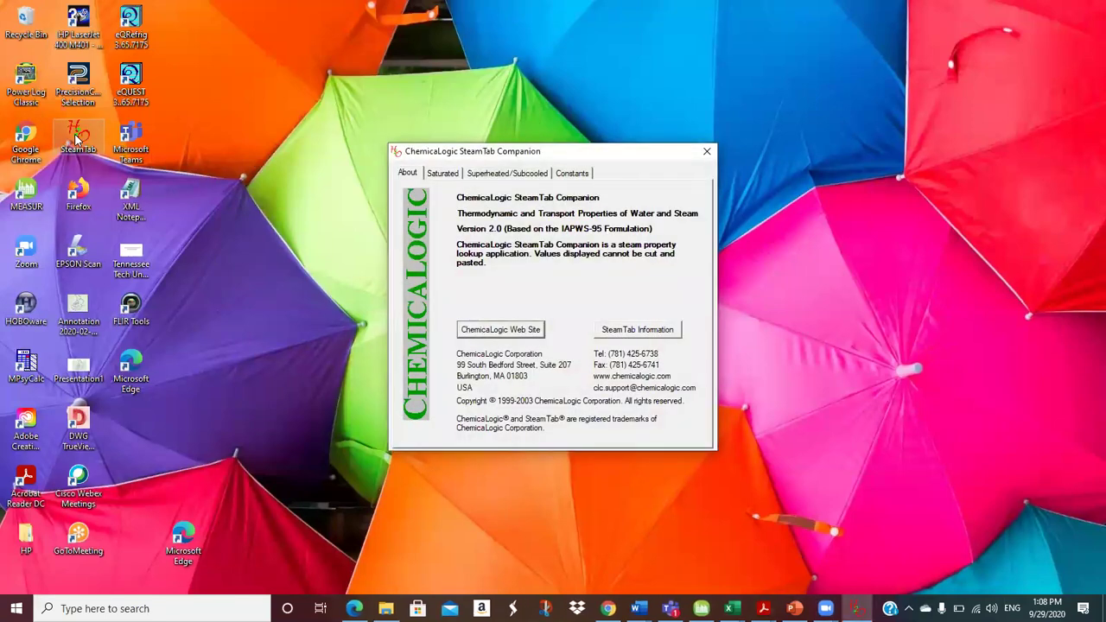
Calculate the saturated vapor properties at a pressure of 44.7 psia in English units.
{"action": "left_click", "coordinate": [442, 174]}
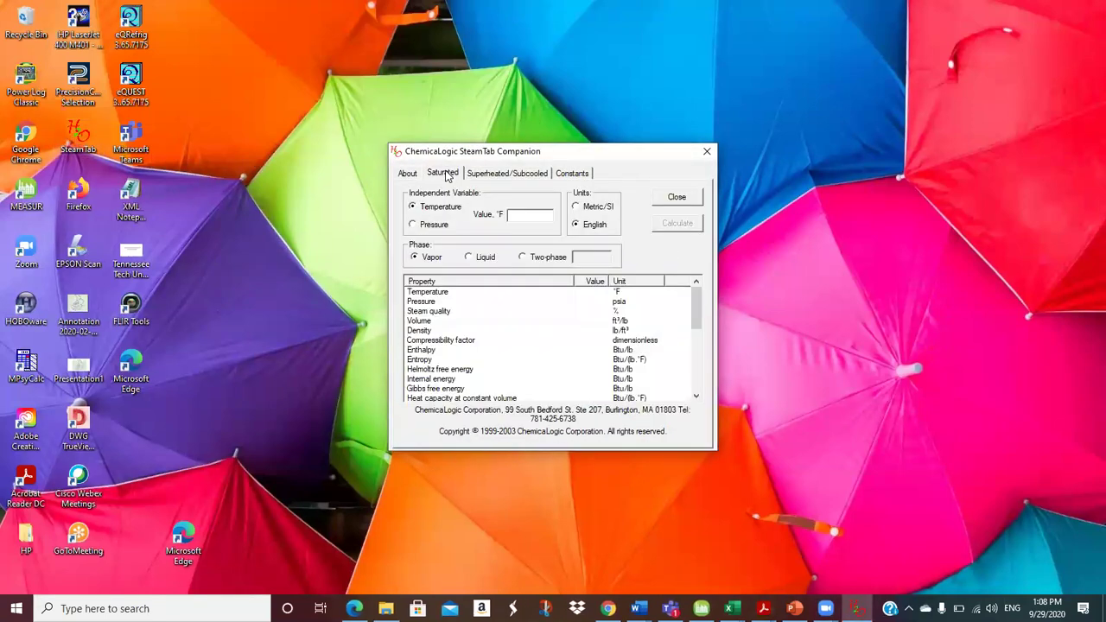
{"action": "left_click", "coordinate": [413, 226]}
{"action": "type", "text": "44.7"}
{"action": "left_click", "coordinate": [666, 226]}
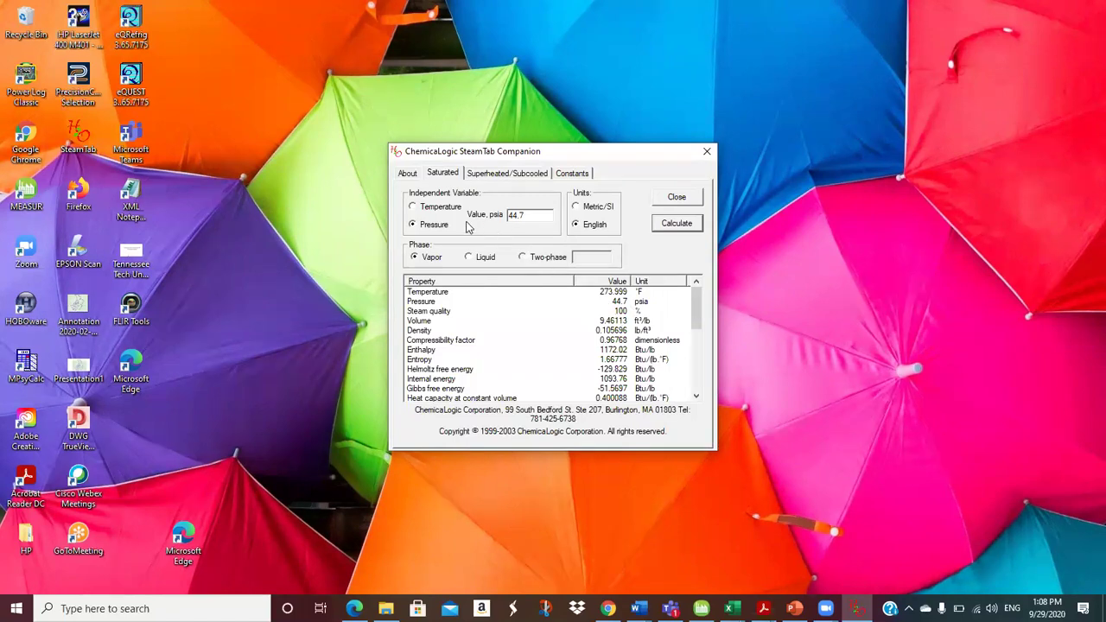
Calculate the saturated vapor properties at a temperature of 240 °F.
{"action": "left_click", "coordinate": [413, 207]}
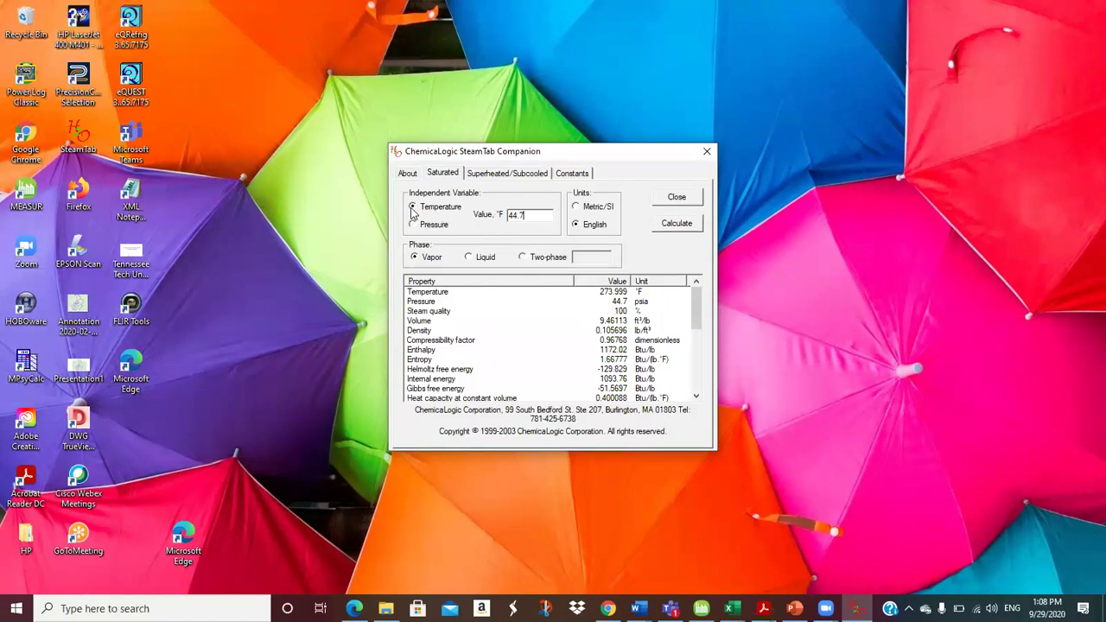
{"action": "double_click", "coordinate": [530, 215]}
{"action": "type", "text": "240"}
{"action": "left_click", "coordinate": [680, 224]}
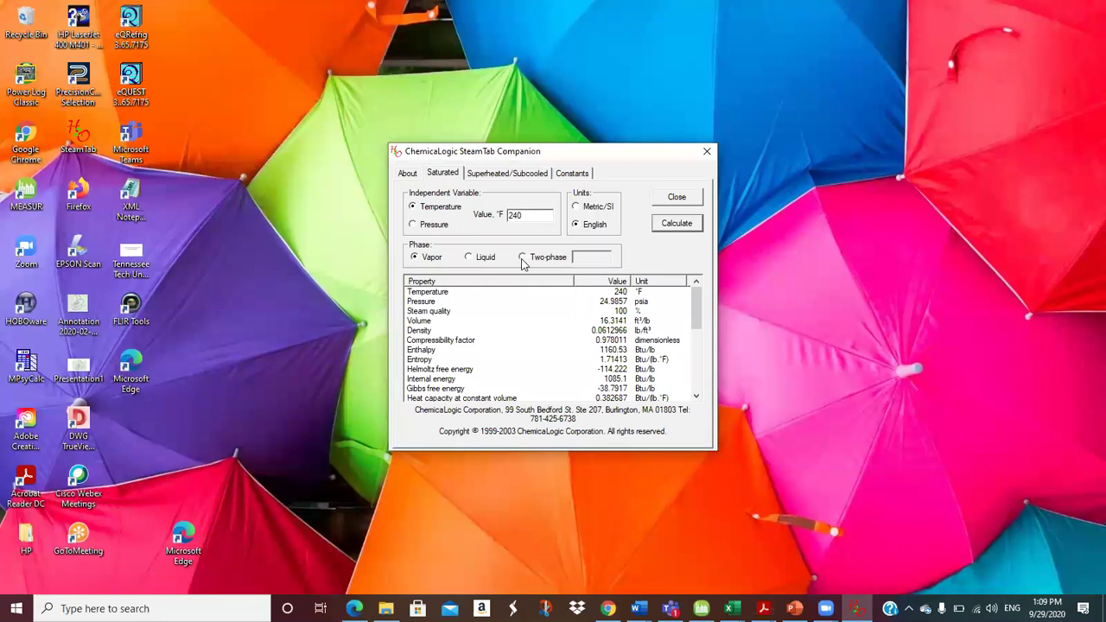
Set the saturated phase to two-phase, and calculate the superheated/subcooled properties at 240 °F and 44.7 psia.
{"action": "left_click", "coordinate": [523, 259]}
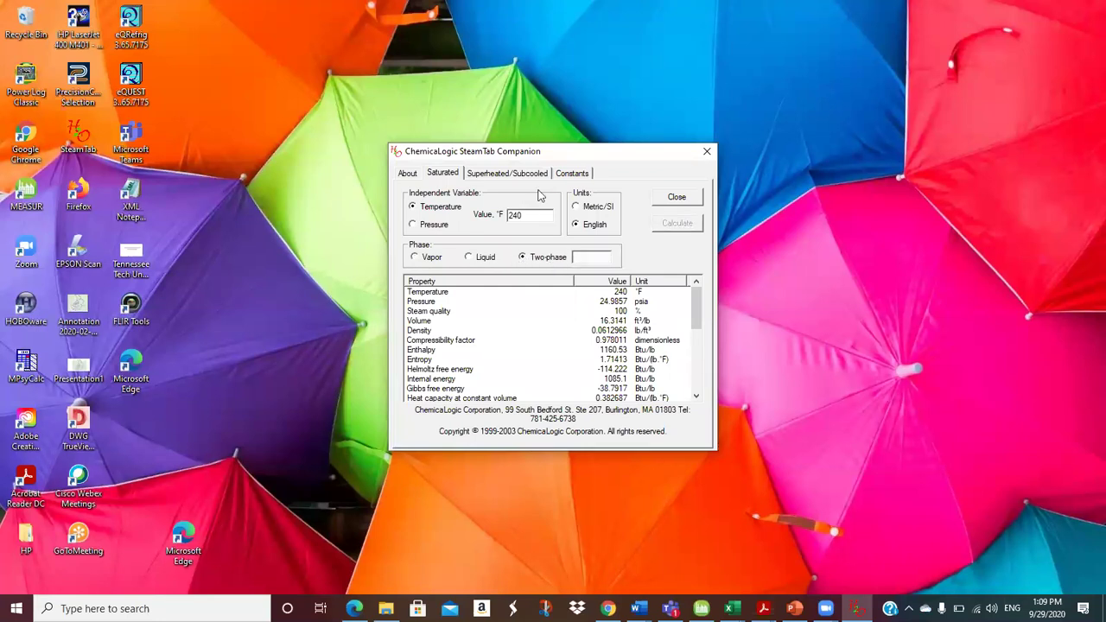
{"action": "left_click", "coordinate": [499, 174]}
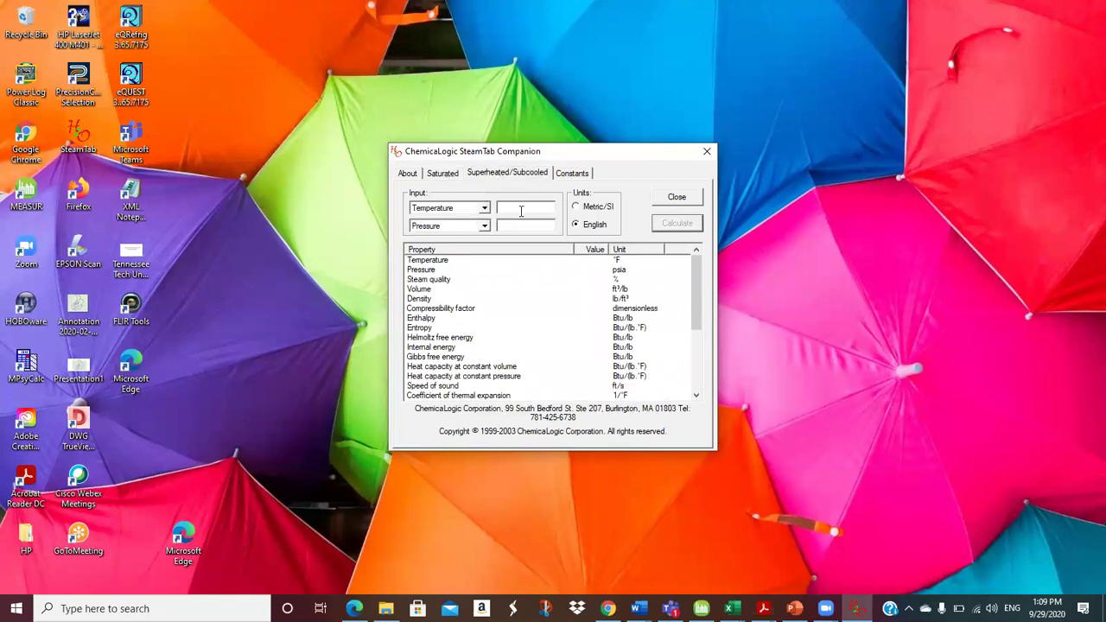
{"action": "left_click", "coordinate": [527, 207]}
{"action": "type", "text": "240"}
{"action": "type", "text": "44.7"}
{"action": "left_click", "coordinate": [677, 224]}
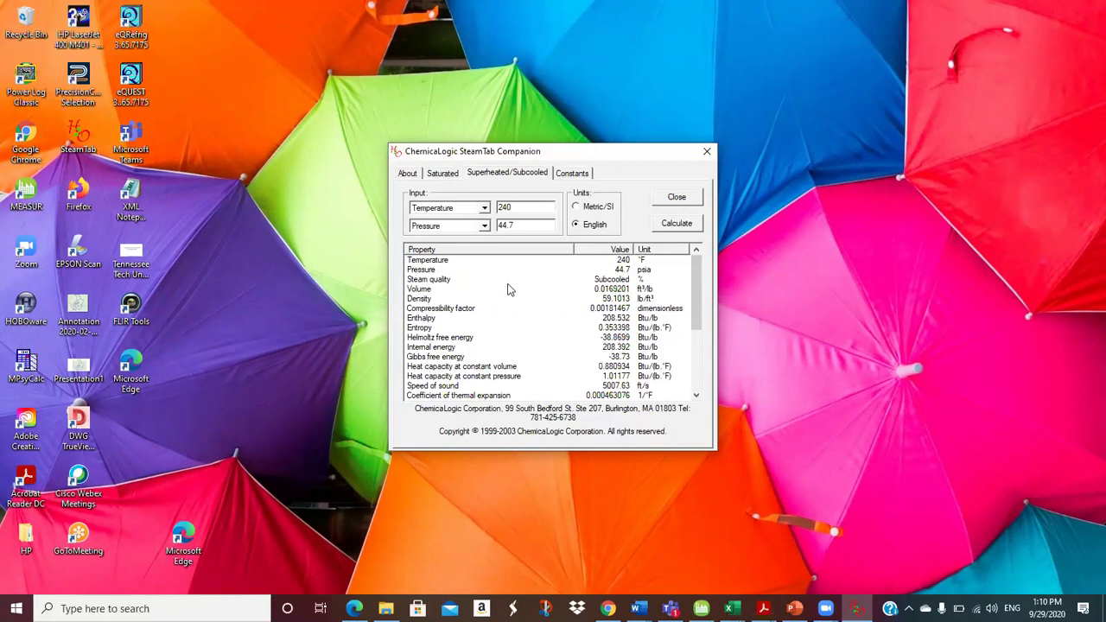
Calculate the saturated two-phase properties at 240 °F with a steam quality of 0.9.
{"action": "left_click", "coordinate": [442, 174]}
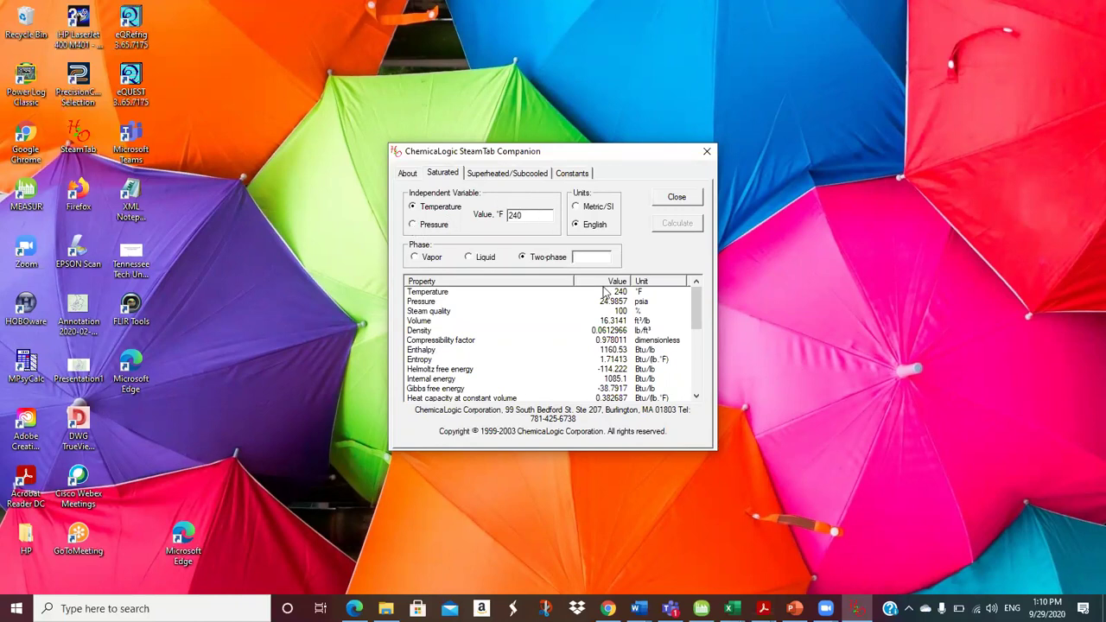
{"action": "left_click", "coordinate": [588, 257]}
{"action": "type", "text": "0.9"}
{"action": "left_click", "coordinate": [686, 224]}
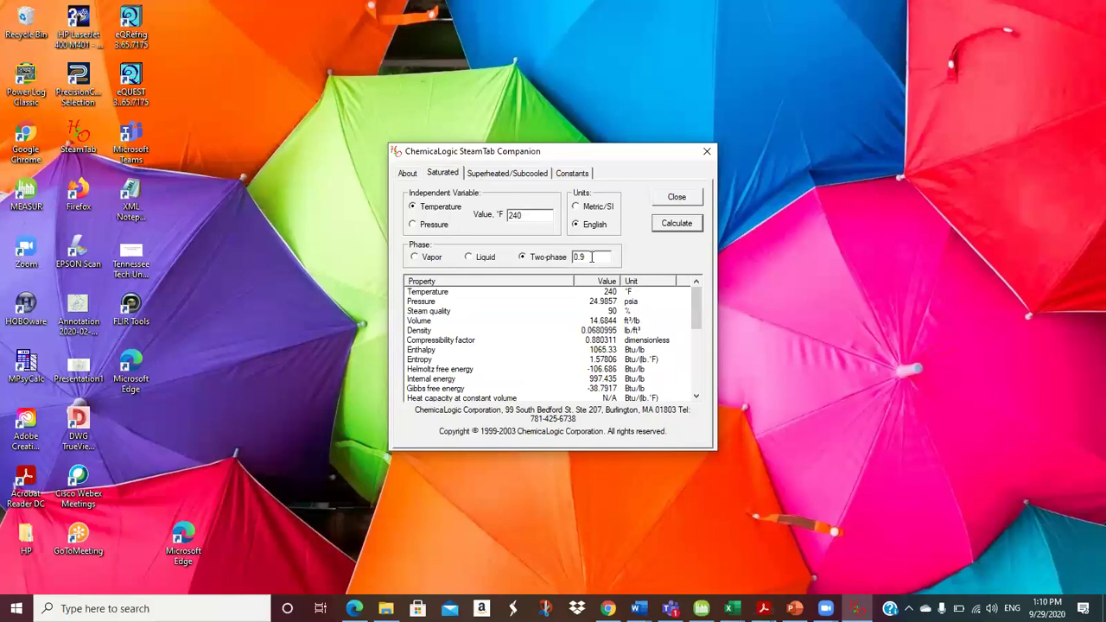
Calculate the saturated two-phase properties at a pressure of 14.7 psia with a steam quality of 0.1.
{"action": "left_click", "coordinate": [413, 226]}
{"action": "left_click_drag", "start_coordinate": [529, 216], "coordinate": [447, 220]}
{"action": "type", "text": "14.7"}
{"action": "left_click_drag", "start_coordinate": [592, 256], "coordinate": [557, 258]}
{"action": "type", "text": "0"}
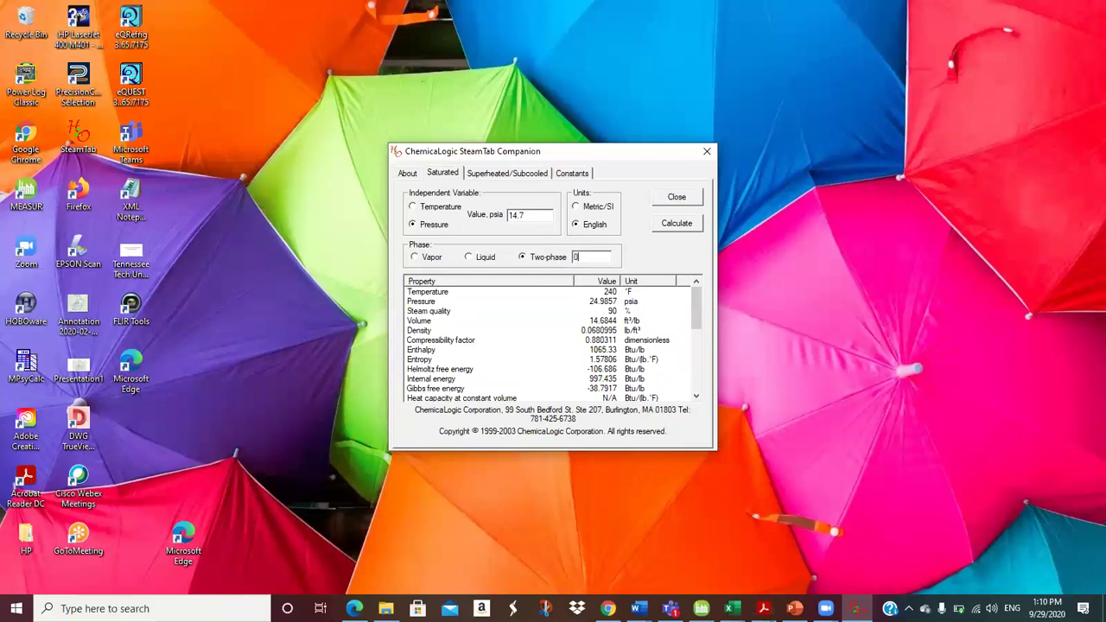
{"action": "type", "text": ".1"}
{"action": "left_click", "coordinate": [678, 225]}
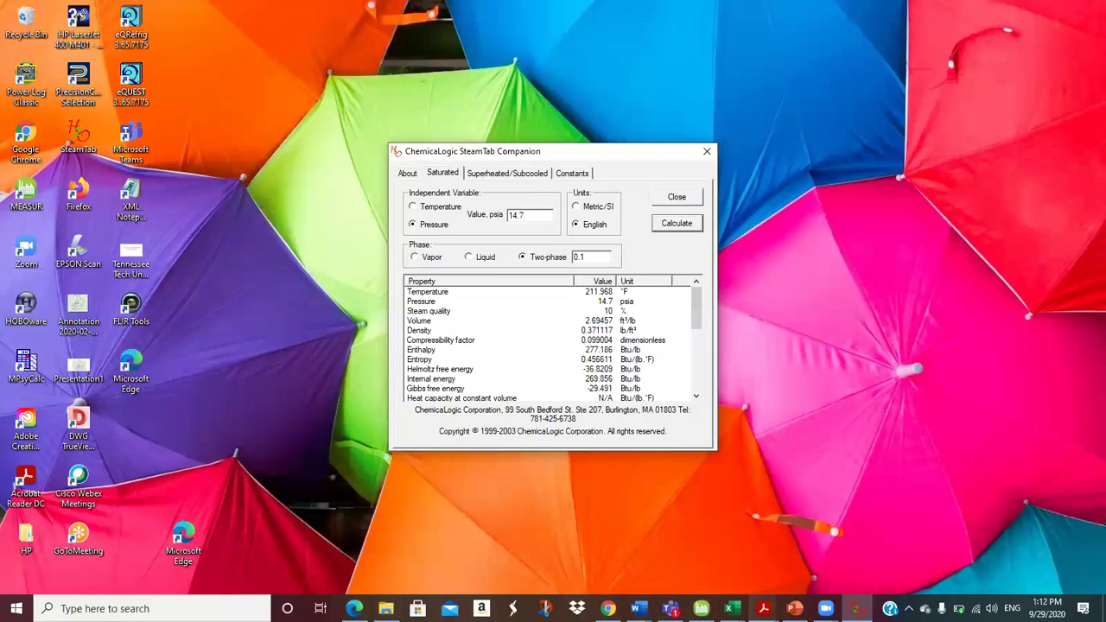
Switch to Acrobat Reader and view the steam sourcebook's Thermocompressors section and Figure 13 in Read Mode.
{"action": "left_click", "coordinate": [763, 609]}
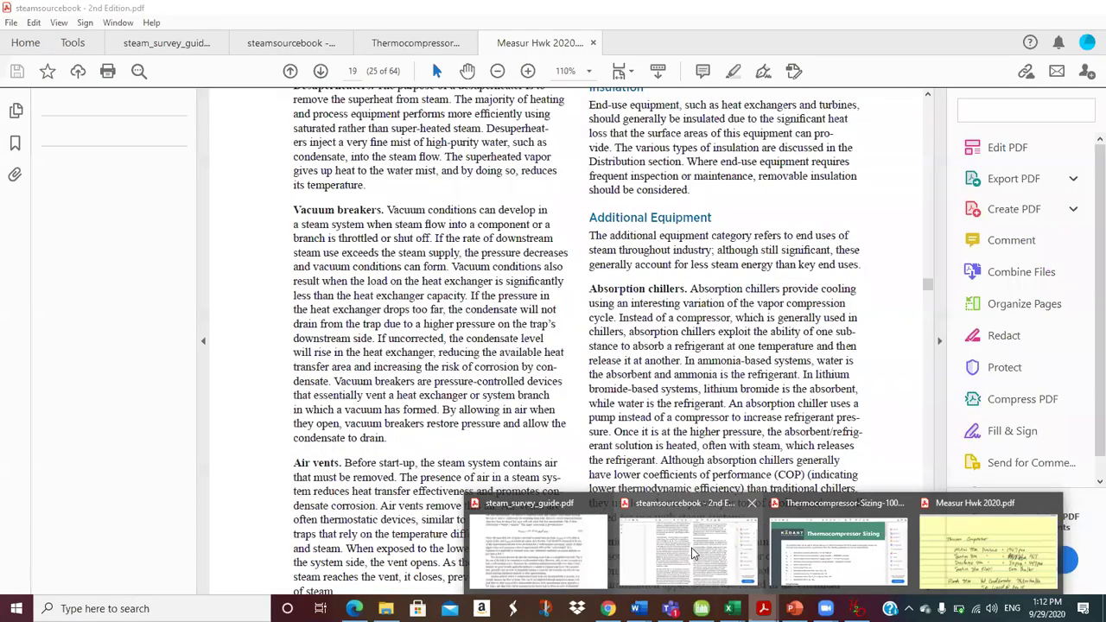
{"action": "left_click", "coordinate": [691, 553]}
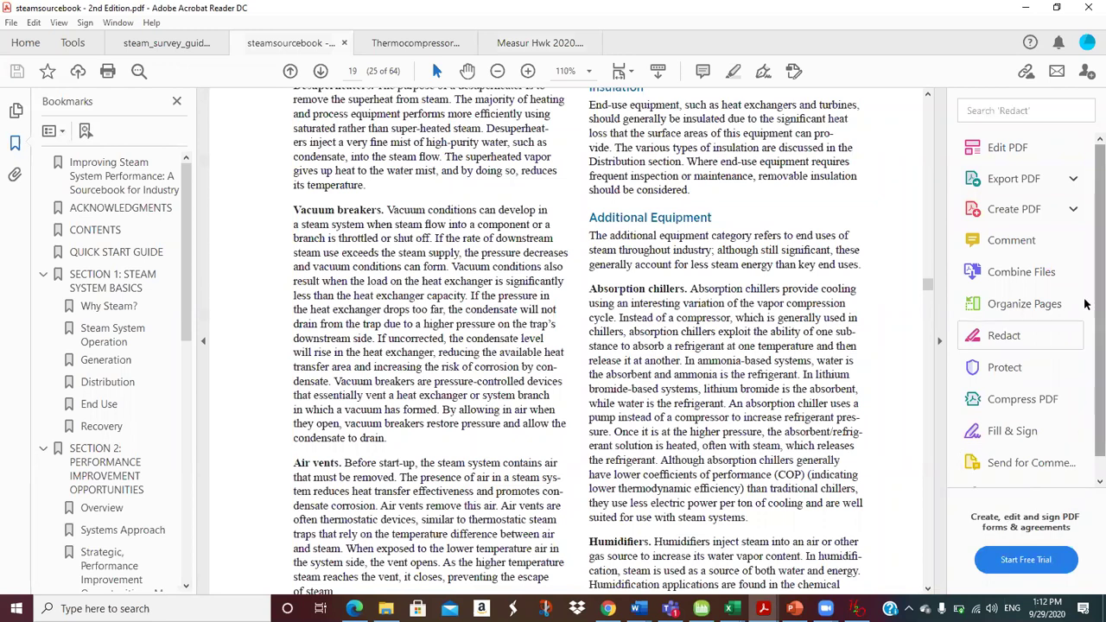
{"action": "left_click", "coordinate": [633, 74]}
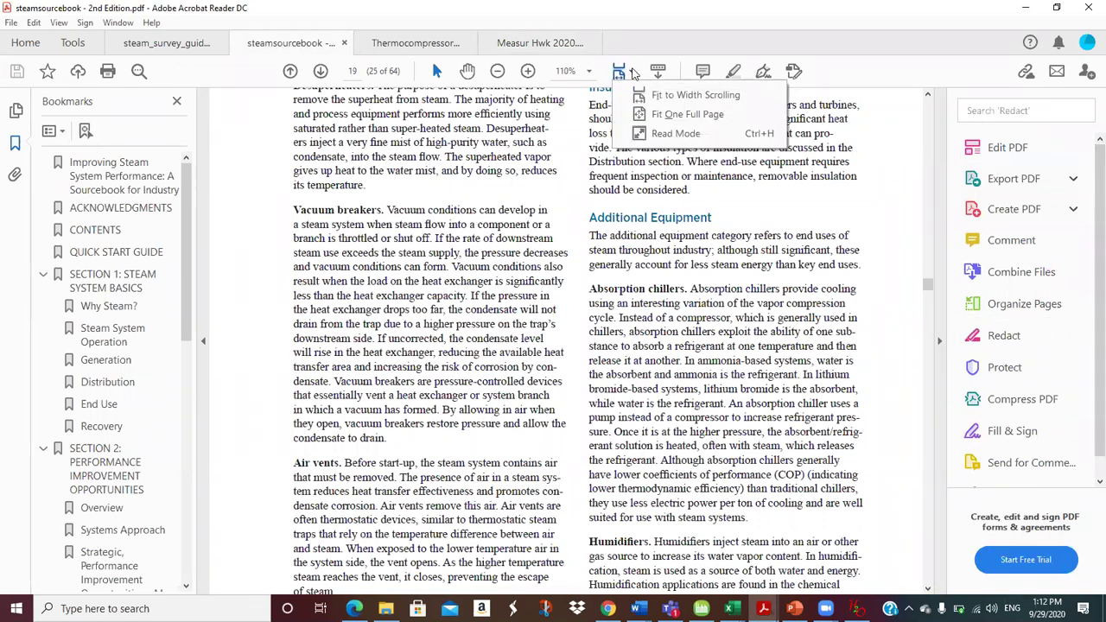
{"action": "left_click", "coordinate": [653, 133]}
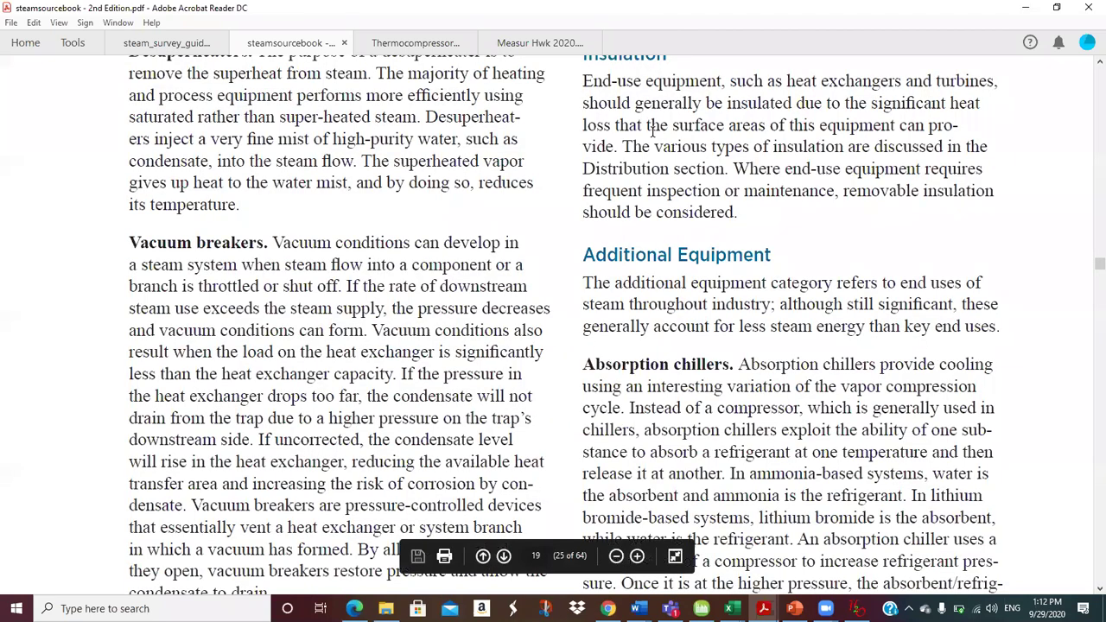
{"action": "scroll", "coordinate": [1087, 264], "scroll_direction": "up", "scroll_amount": 2}
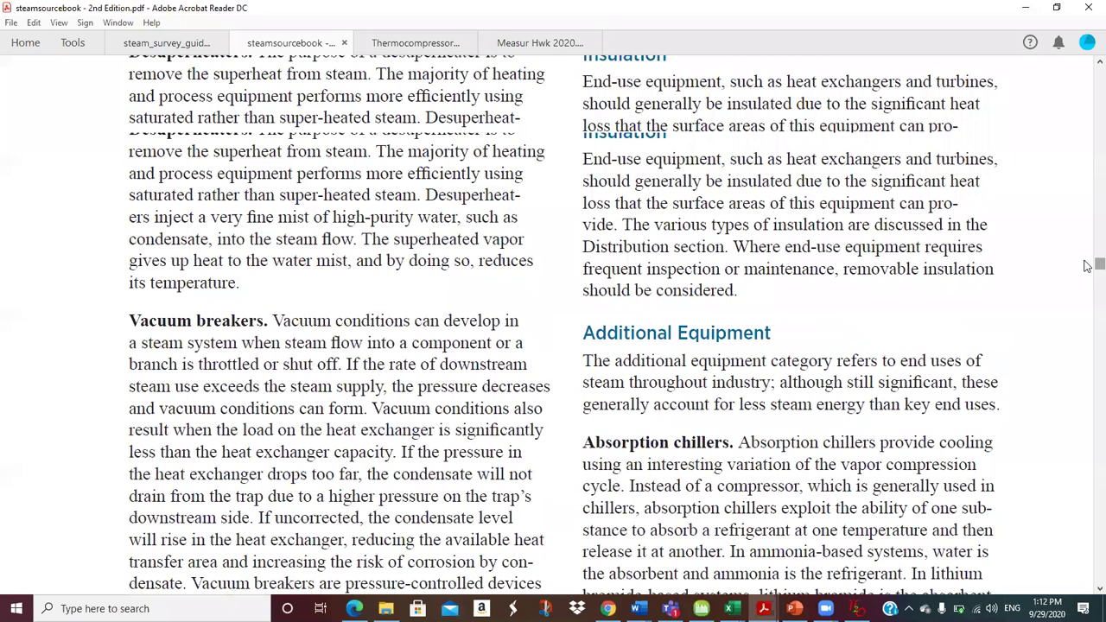
{"action": "scroll", "coordinate": [1087, 264], "scroll_direction": "up", "scroll_amount": 5}
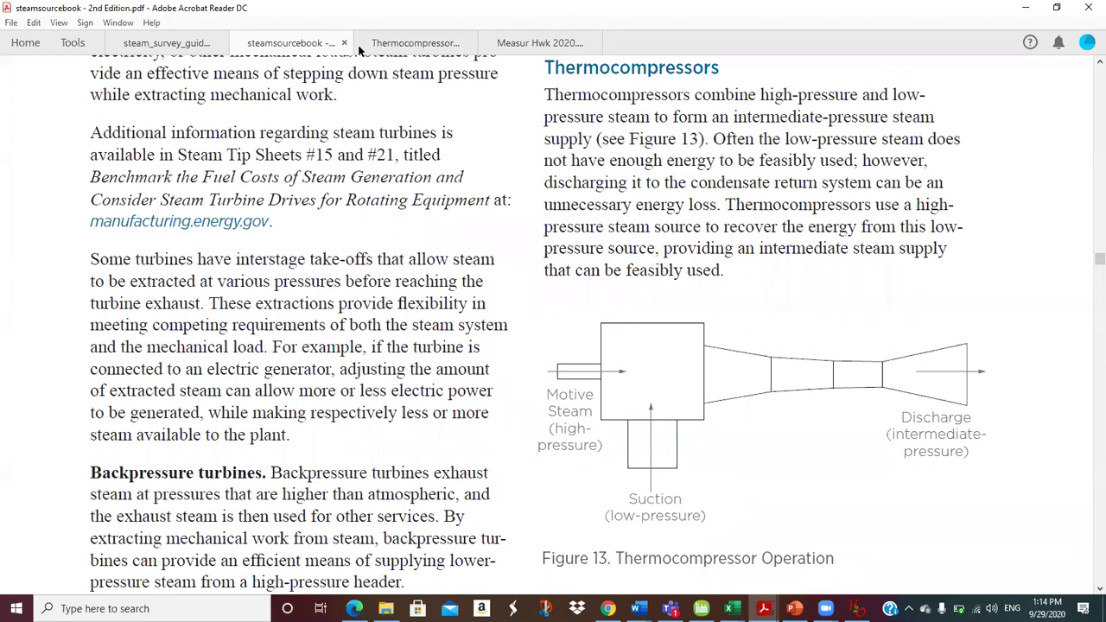
View the Thermocompressor Sizing PDF in Read Mode, examining the entrainment chart and the sizing parameter definitions.
{"action": "left_click", "coordinate": [421, 45]}
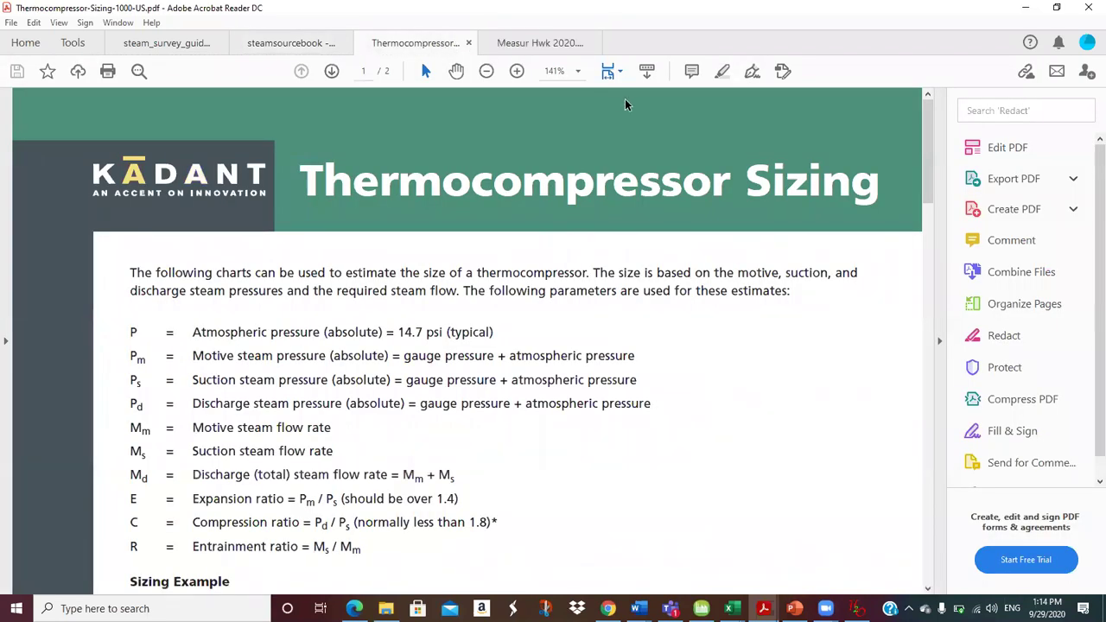
{"action": "left_click", "coordinate": [617, 75]}
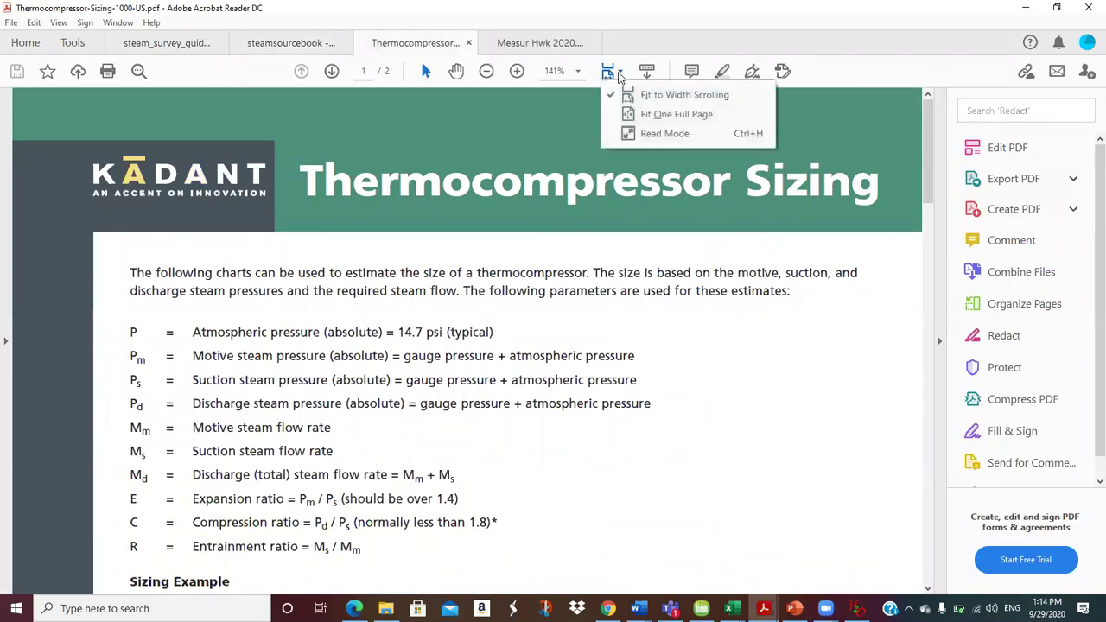
{"action": "left_click", "coordinate": [647, 134]}
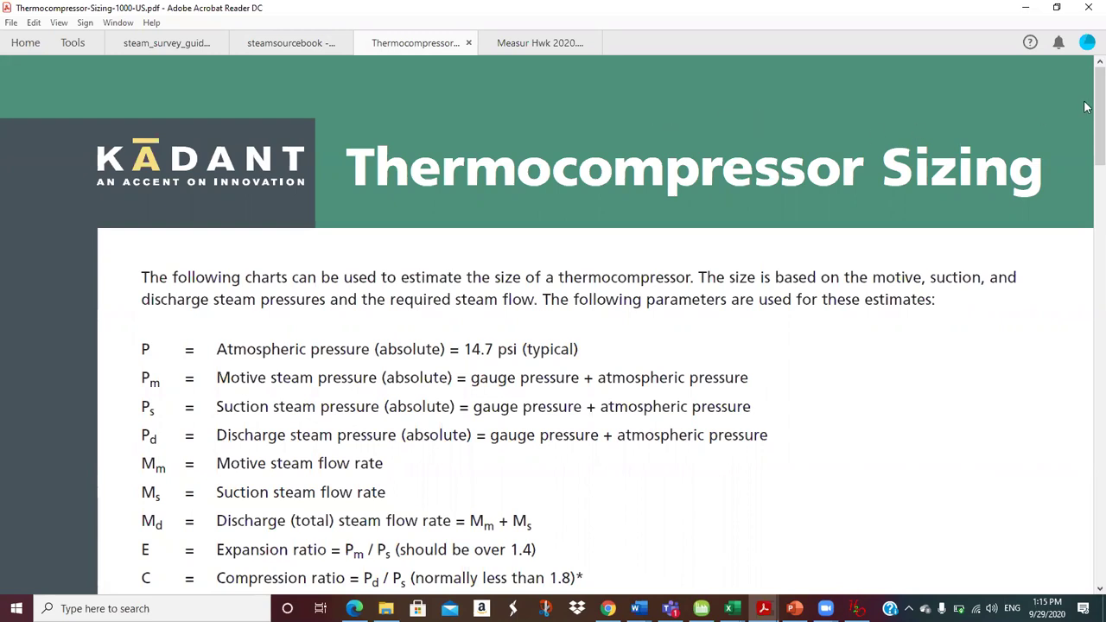
{"action": "left_click_drag", "start_coordinate": [1087, 106], "coordinate": [1086, 386]}
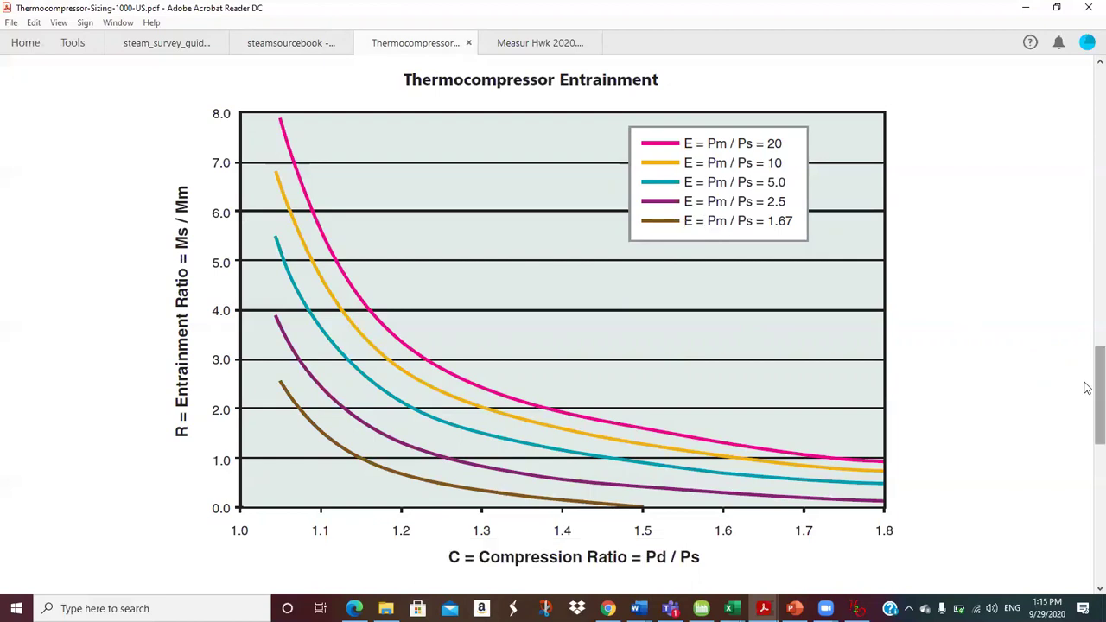
{"action": "left_click_drag", "start_coordinate": [1087, 342], "coordinate": [1086, 125]}
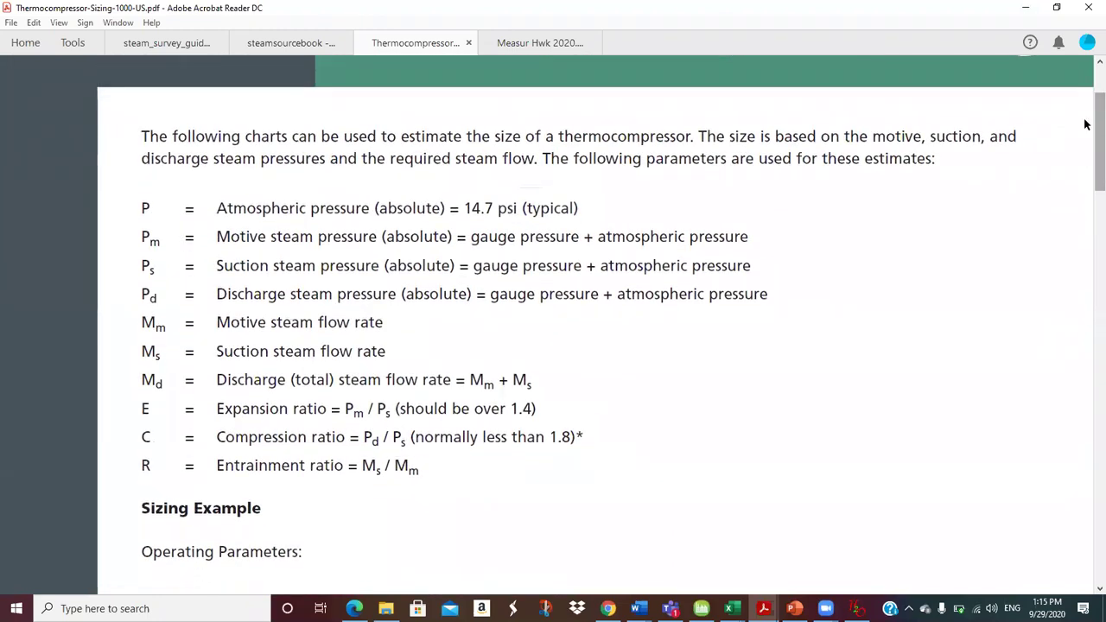